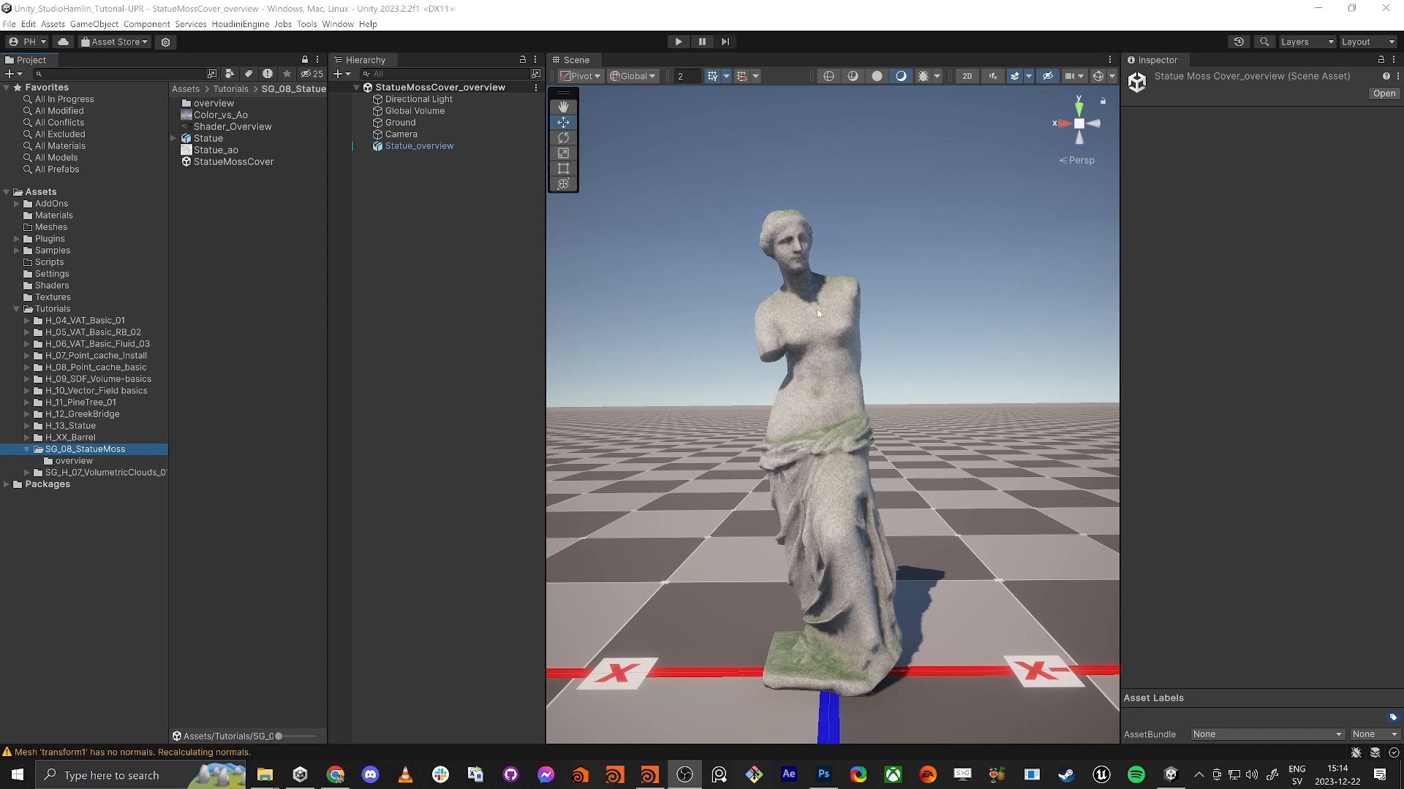
Select the moss-covered overview statue in the scene and keep its properties locked in the Inspector.
click(817, 310)
click(668, 255)
click(804, 326)
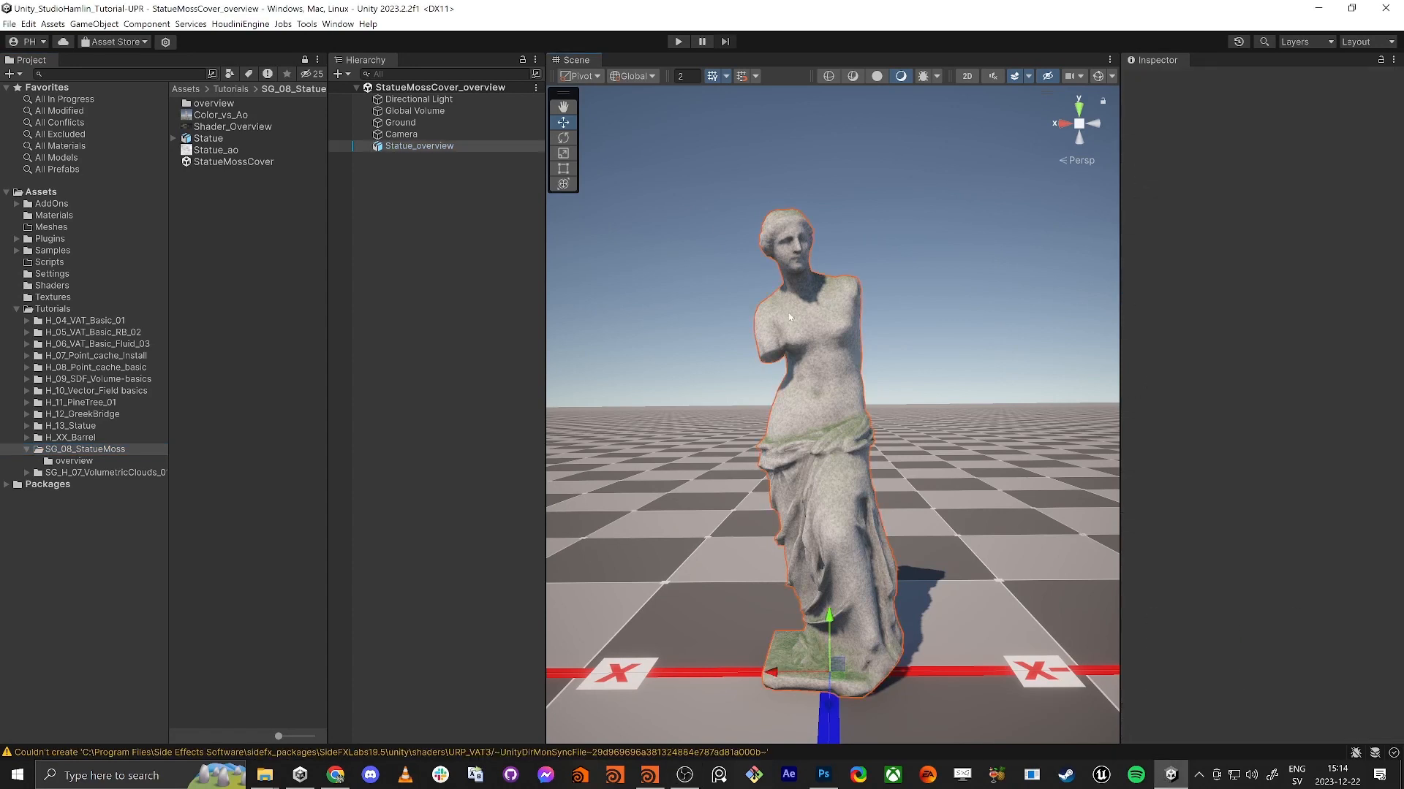
click(1380, 62)
click(1019, 194)
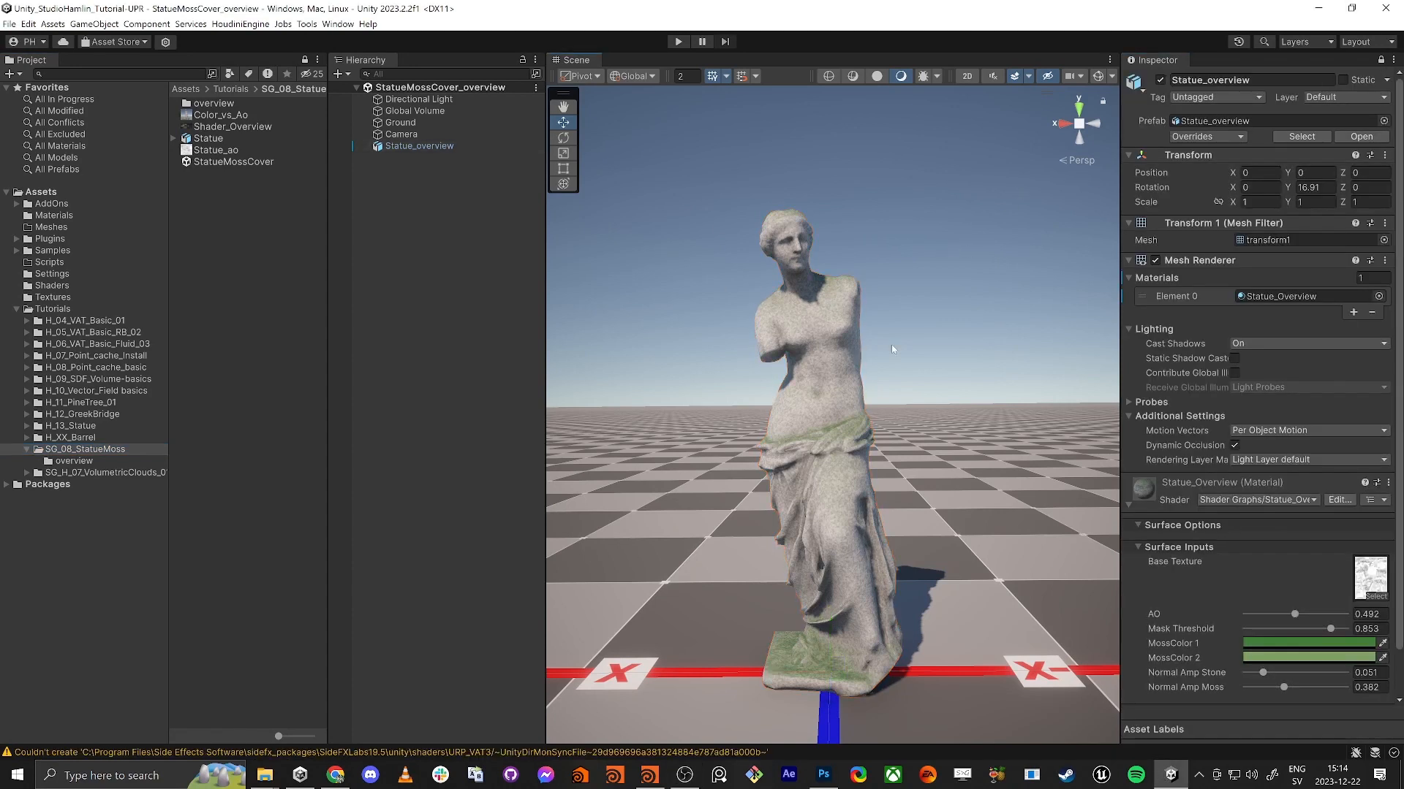
right_drag(884, 387, 878, 413)
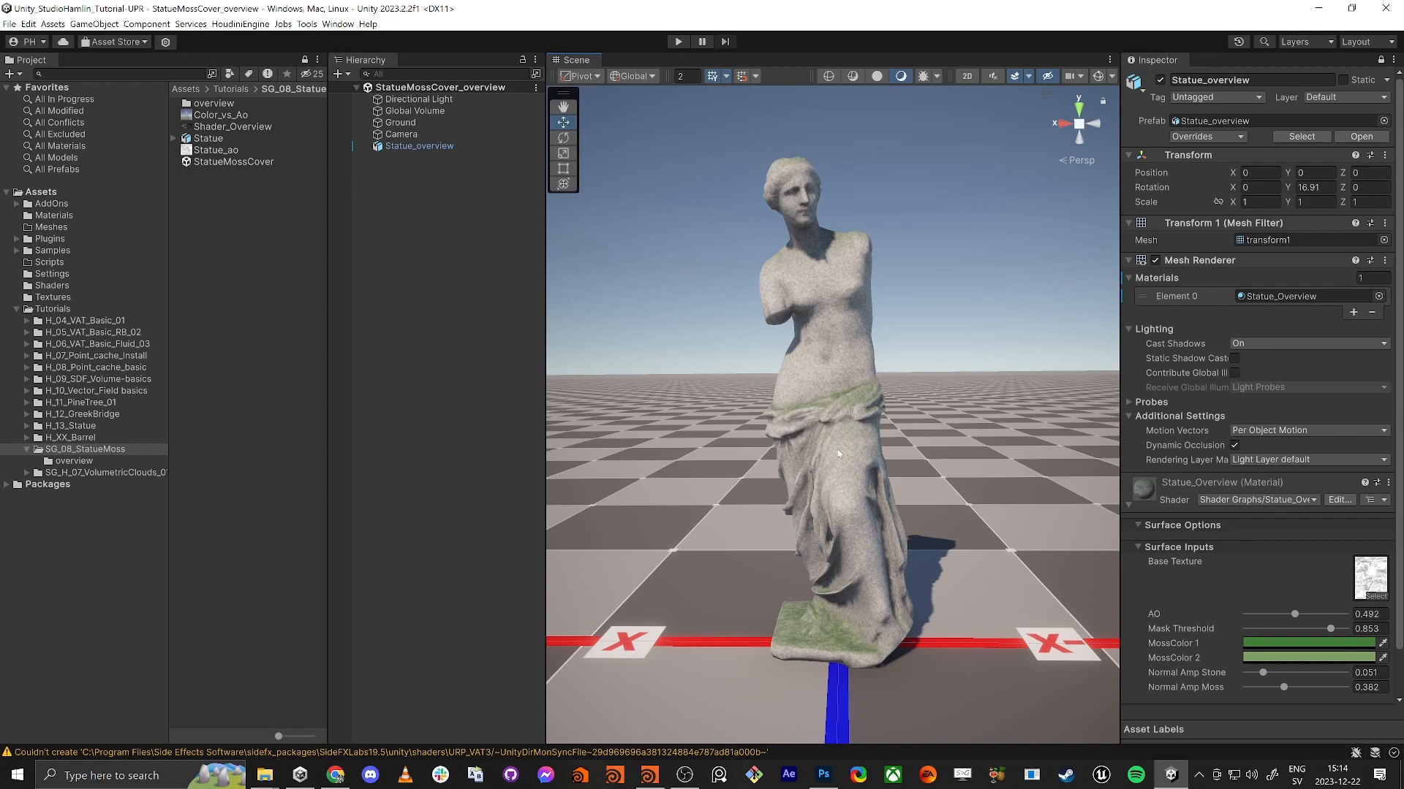
Examine the statue's mesh in wireframe, restore the lit view, and briefly enlarge the thumbnail of the Statue_ao texture.
click(828, 76)
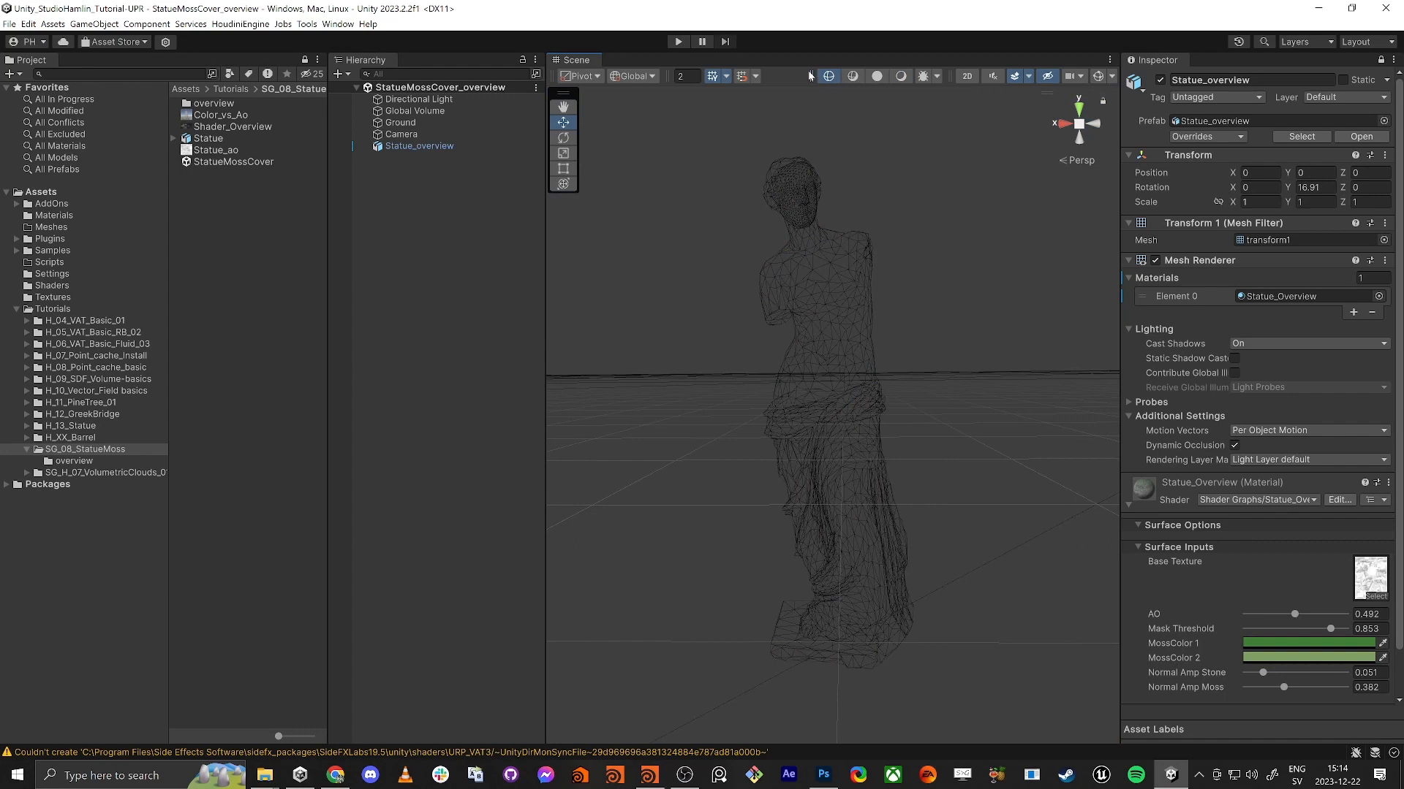
click(901, 77)
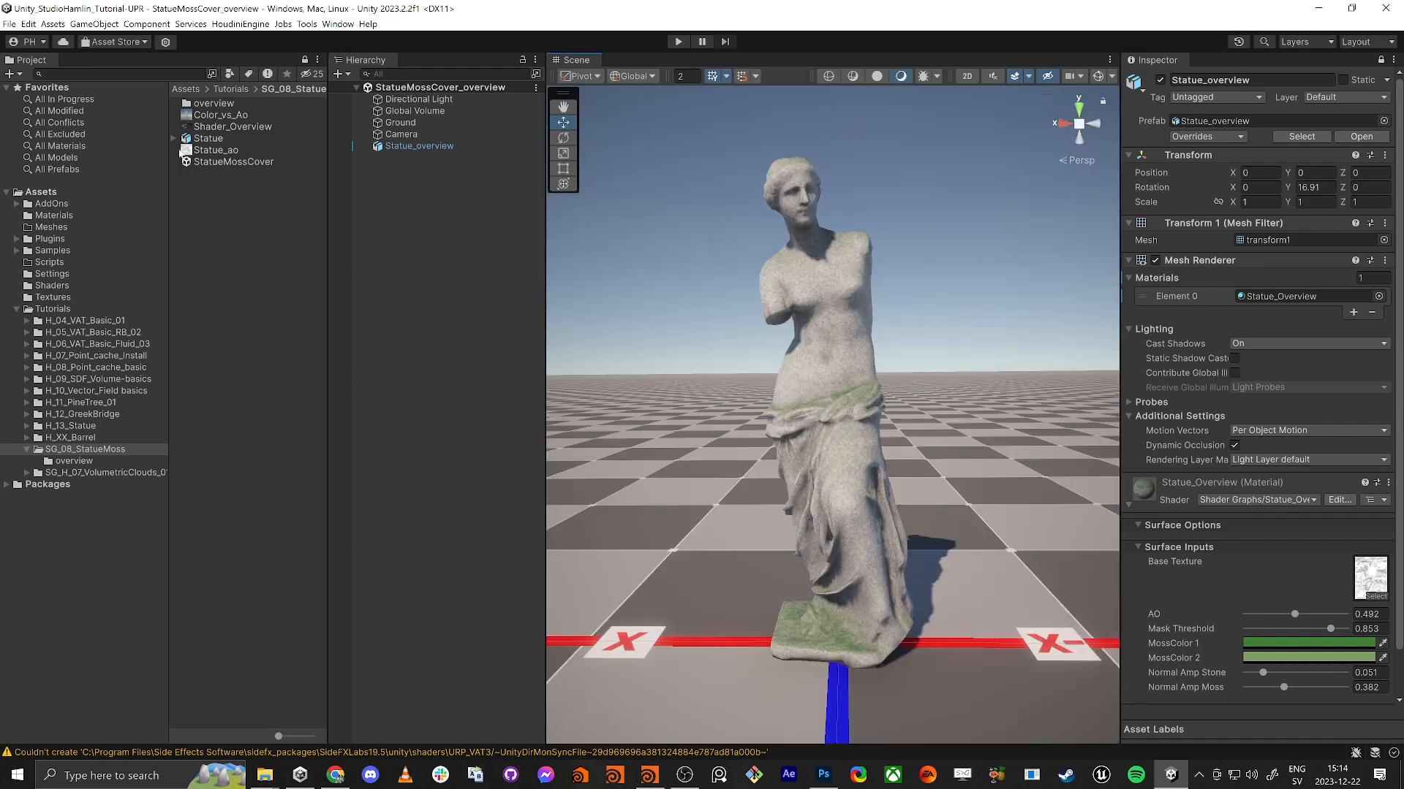
click(196, 150)
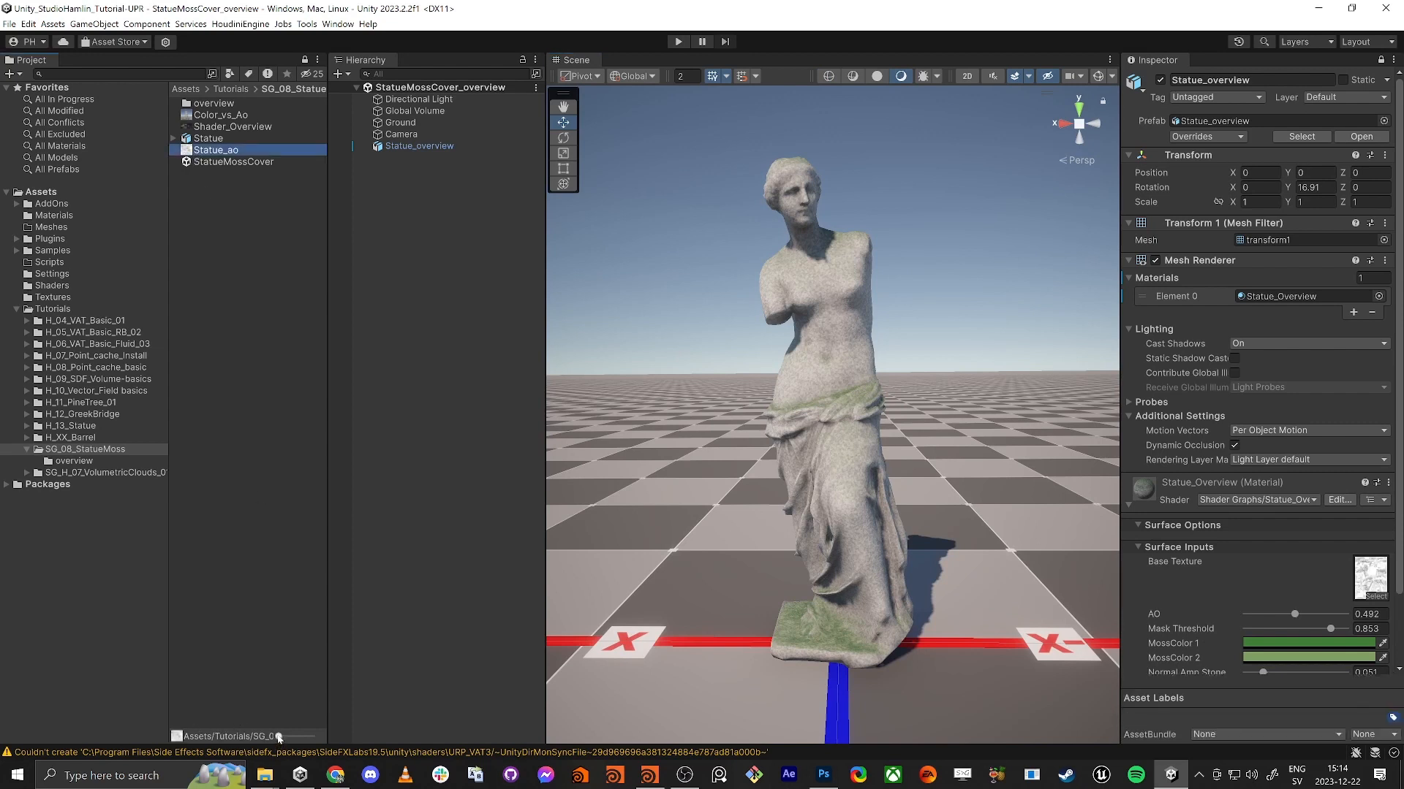
drag(279, 736, 311, 736)
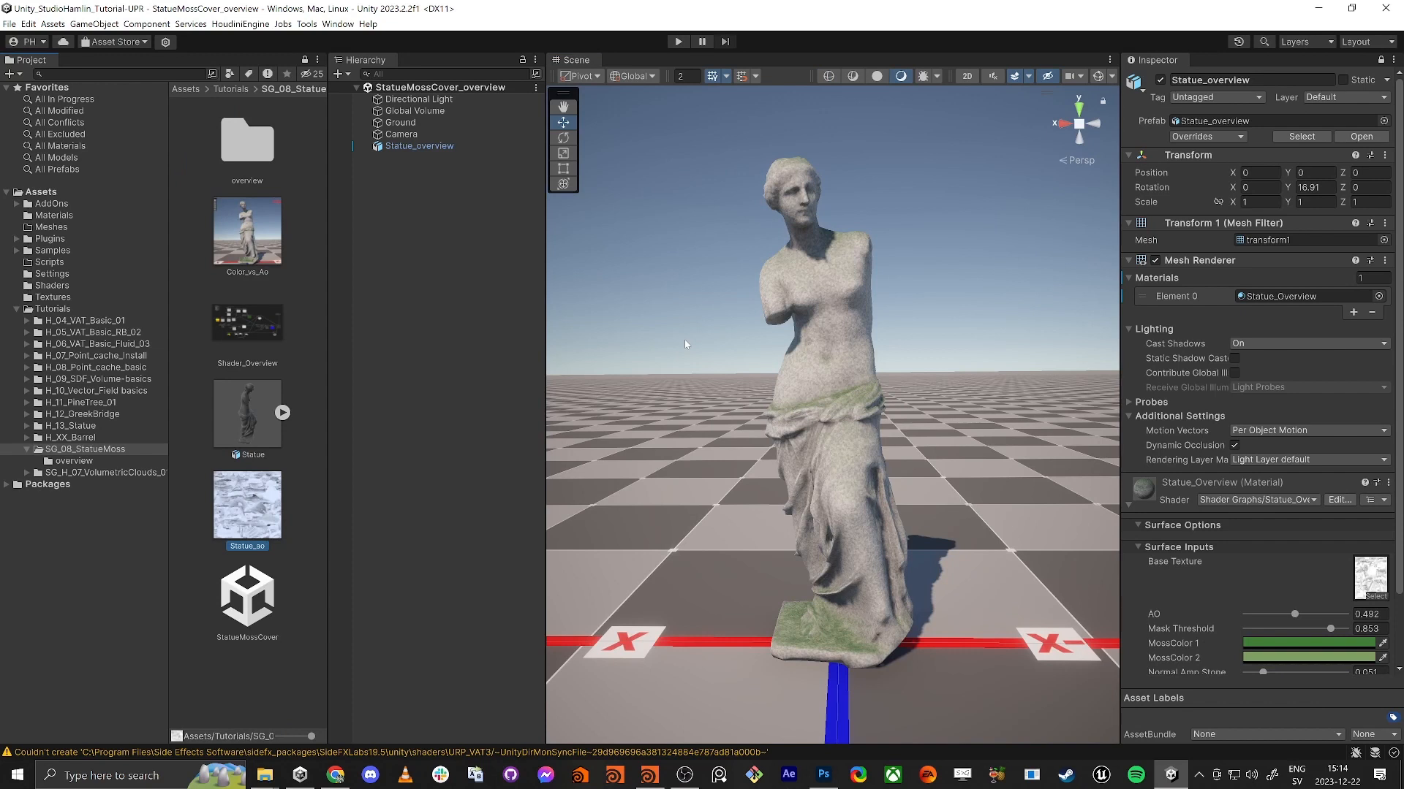
drag(311, 737, 192, 702)
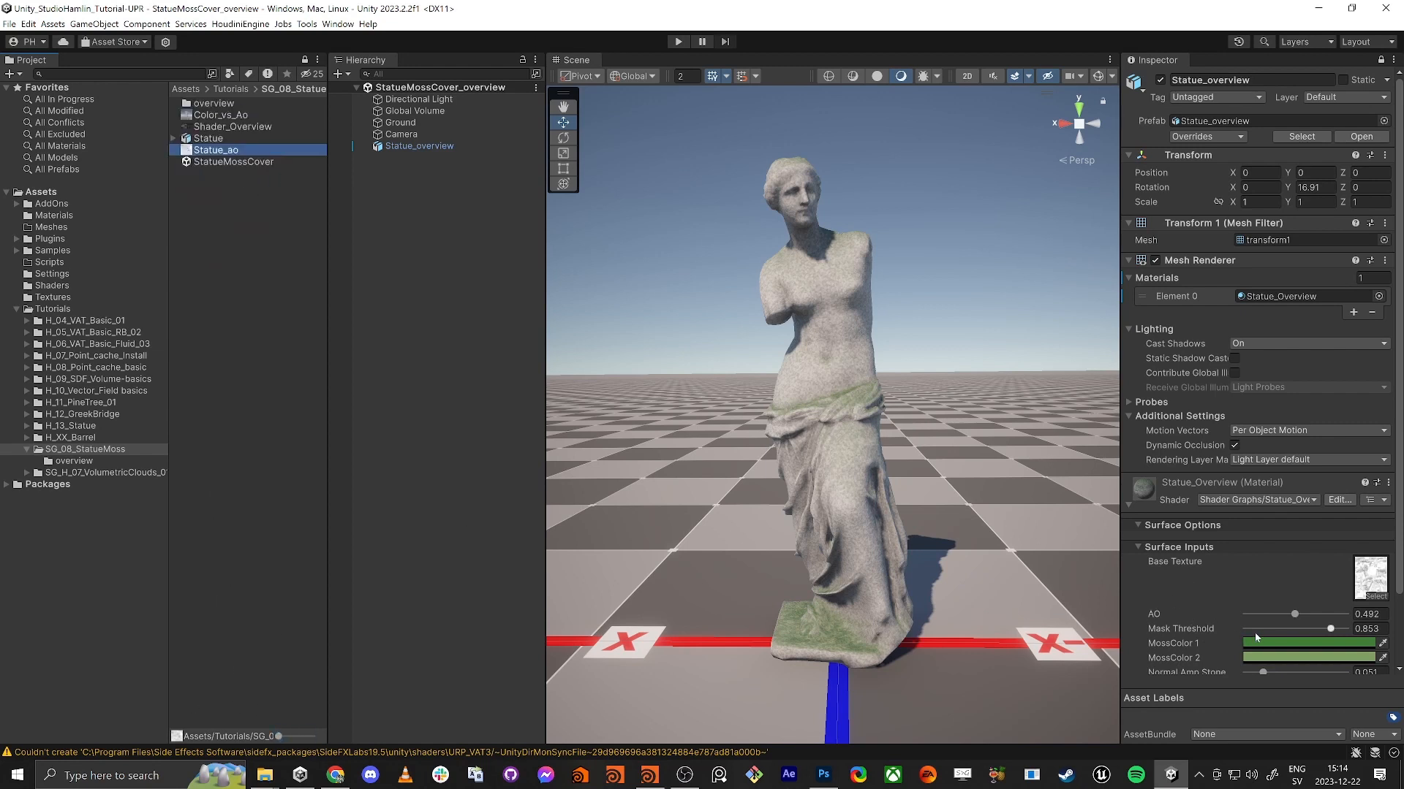
Set the Statue_Overview material's AO to 0.127 and Mask Threshold to 1, checking the moss on the statue's base up close.
mouse_move(1296, 618)
mouse_down()
mouse_move(1342, 619)
mouse_move(1201, 628)
mouse_move(1332, 617)
mouse_move(1258, 616)
mouse_move(1247, 629)
mouse_move(1353, 630)
mouse_move(1316, 631)
mouse_move(1364, 648)
mouse_up()
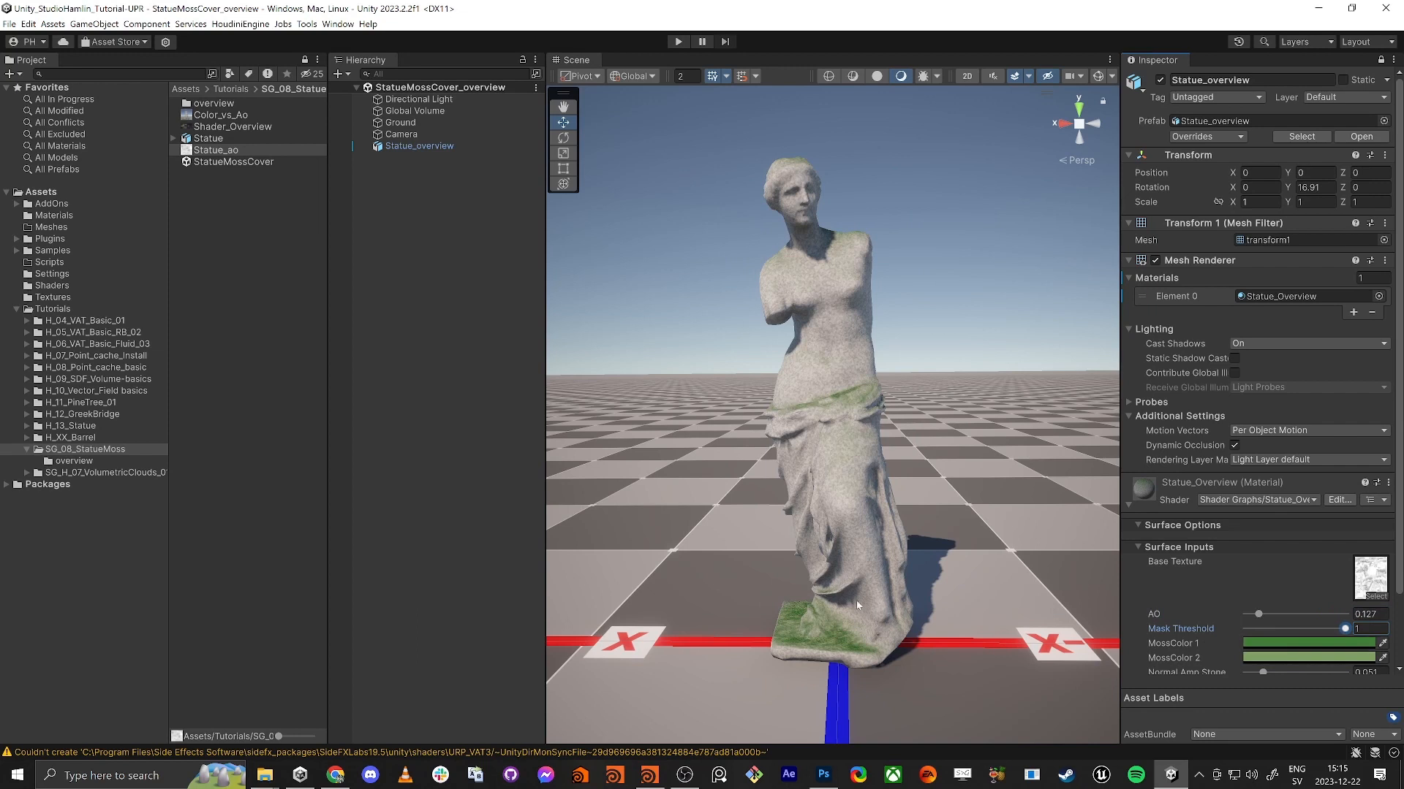
key(w)
right_drag(866, 585, 910, 634)
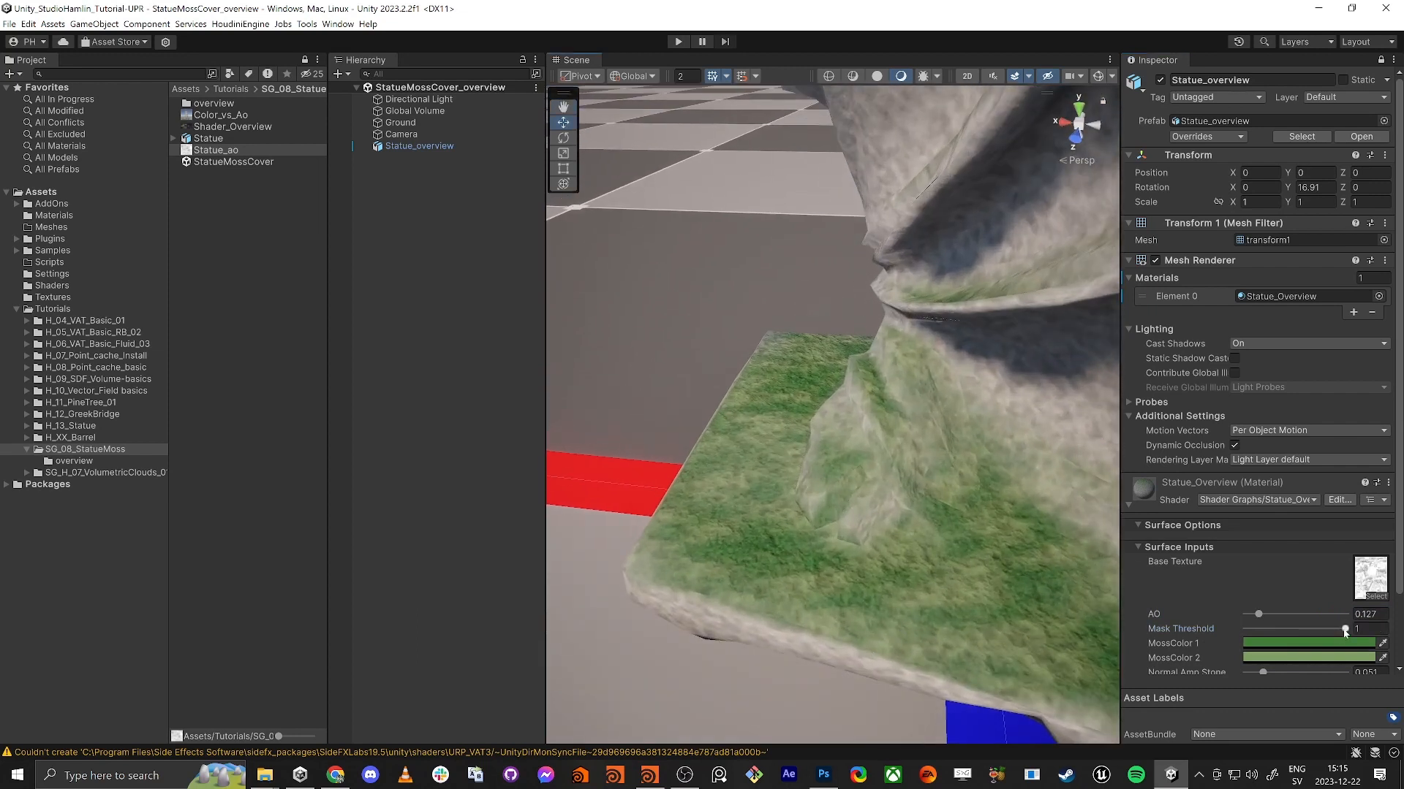
mouse_move(1345, 629)
mouse_down()
mouse_move(1240, 627)
mouse_move(1352, 627)
mouse_up()
right_drag(856, 512, 808, 519)
key(q)
Set Normal Amp Moss to 0.592 and Normal Amp Stone to 0.3, checking the surface relief on the statue.
scroll(1199, 652, down, 3)
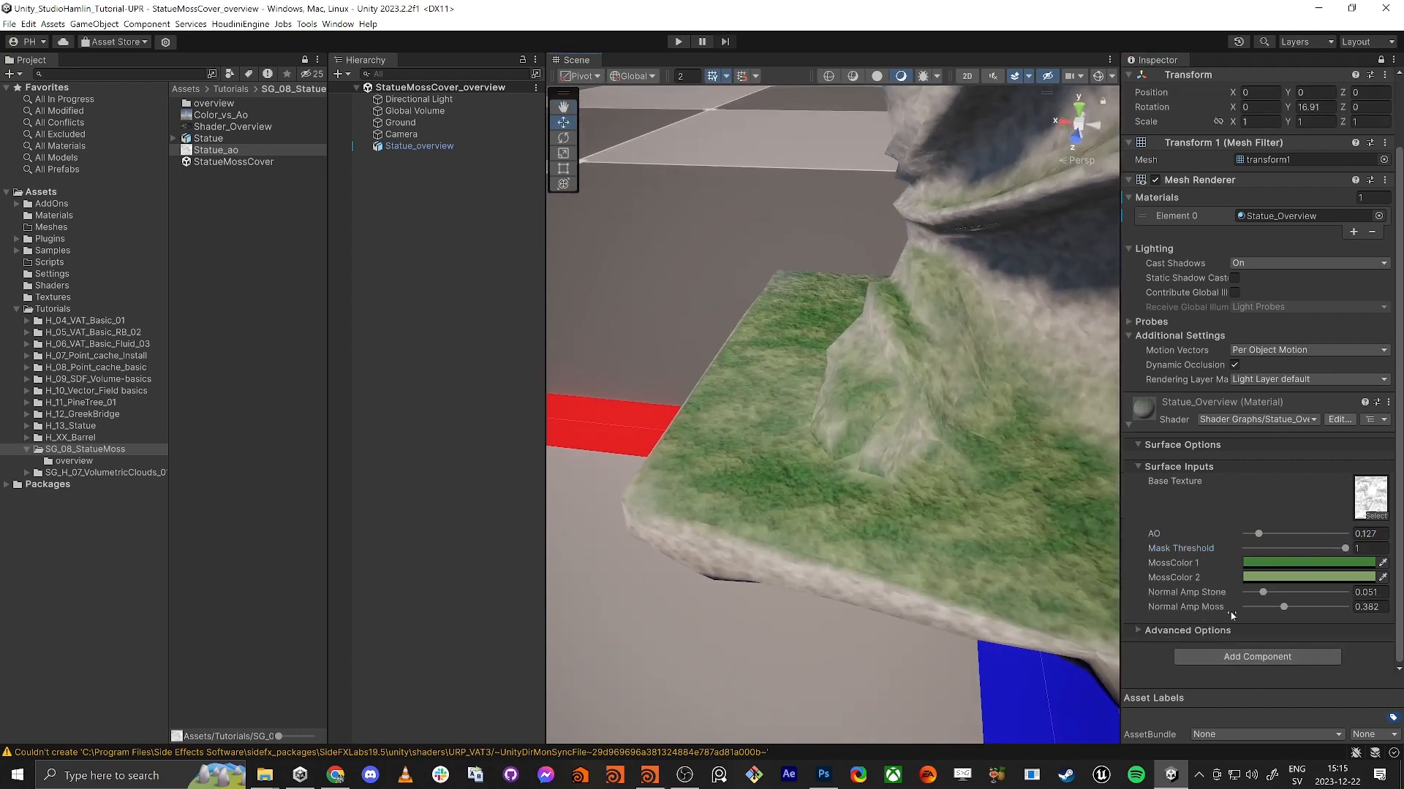
mouse_move(1284, 608)
mouse_down()
mouse_move(1249, 609)
mouse_move(1302, 608)
mouse_up()
right_drag(840, 307, 794, 272)
key(d)
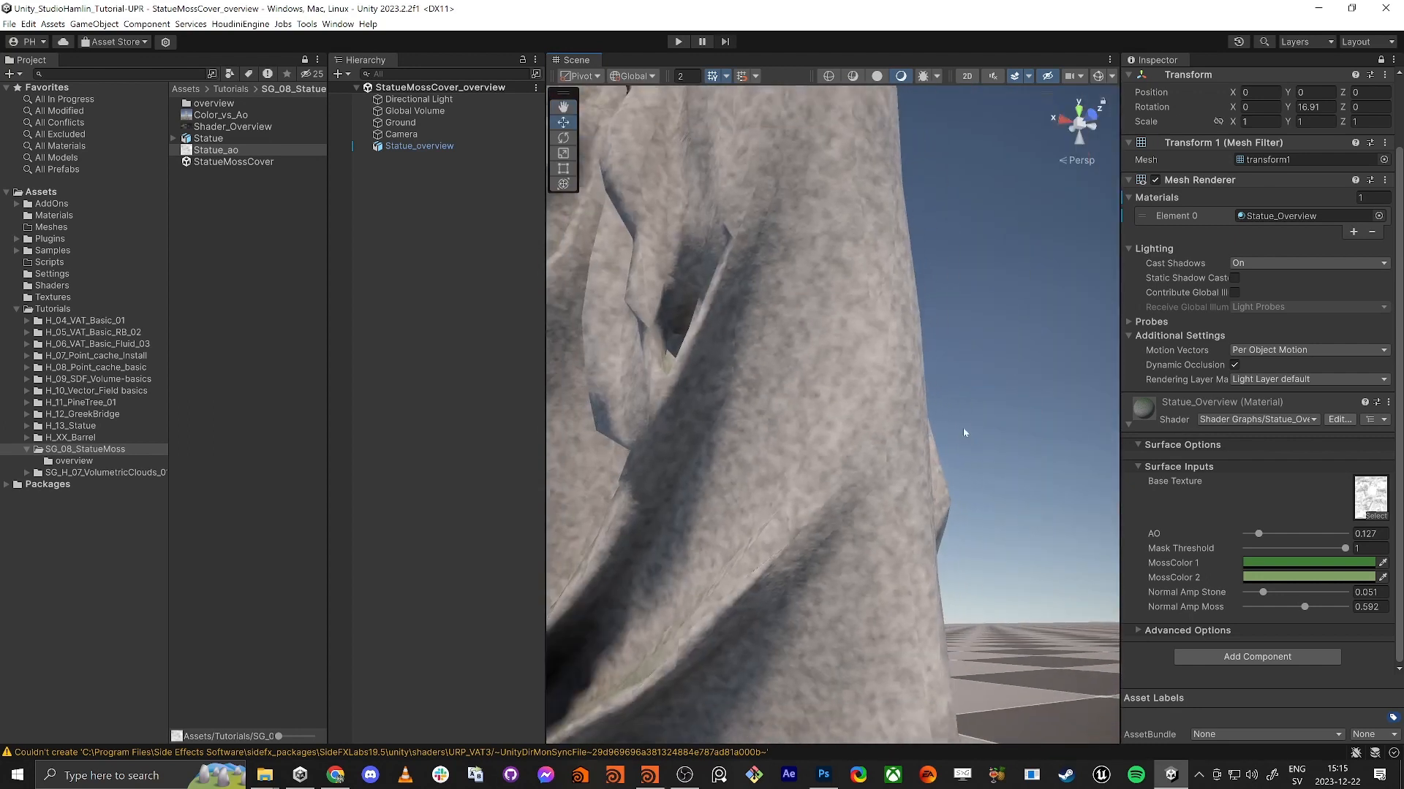
drag(1263, 592, 1341, 601)
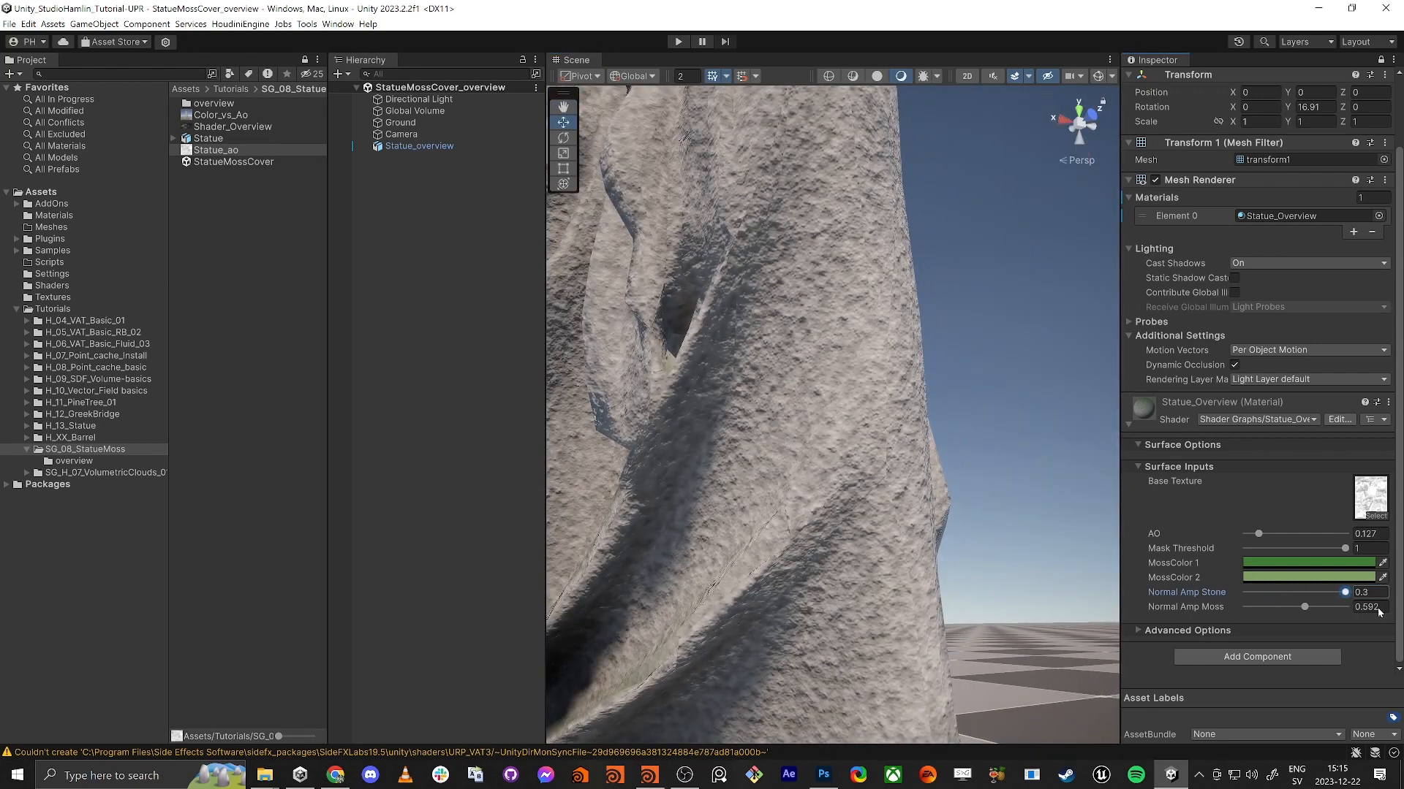
key(s)
right_drag(702, 395, 718, 573)
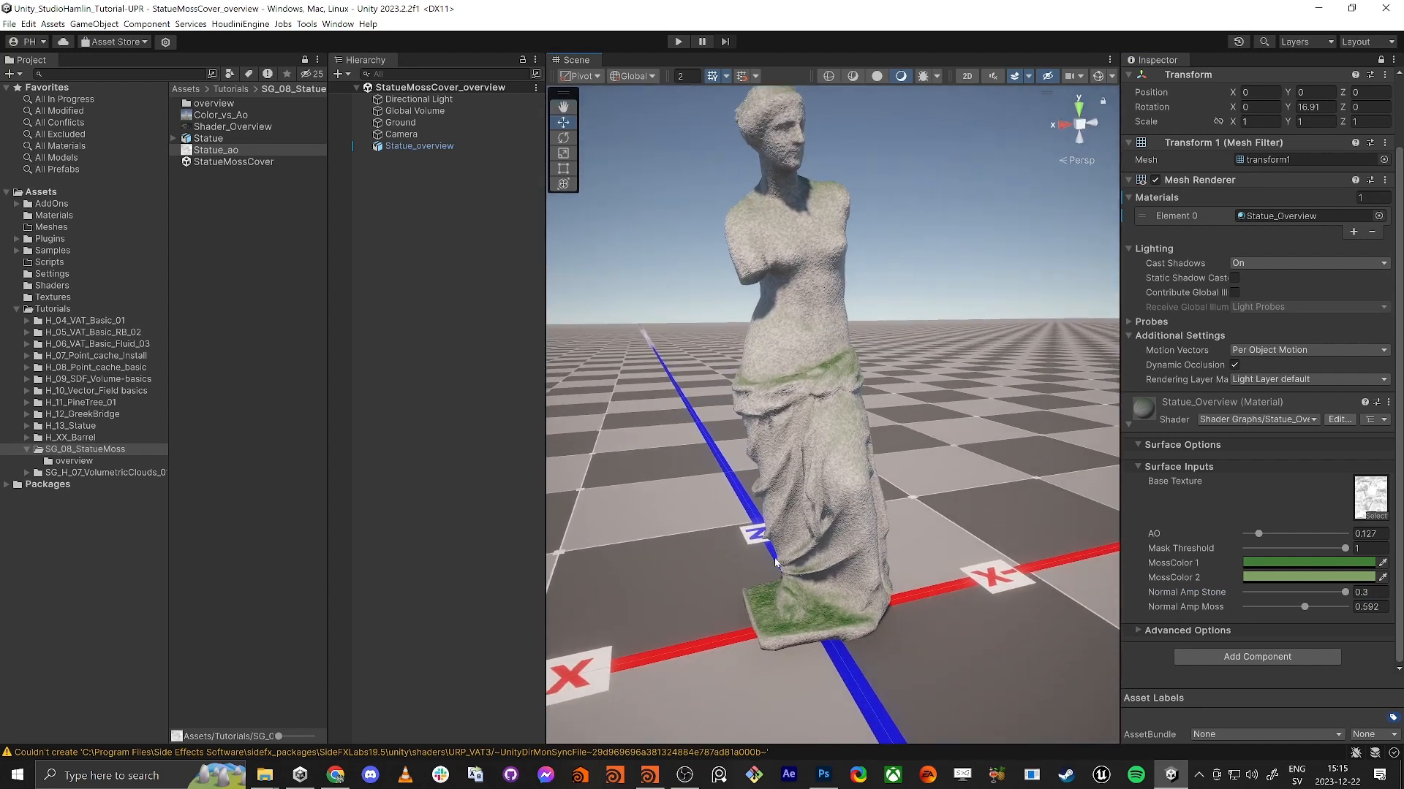
Rotate the overview statue to lie on its side, at about 69.9, 57.7, 56.0 degrees, to test the moss placement.
click(830, 603)
right_drag(761, 611, 809, 597)
drag(820, 580, 852, 683)
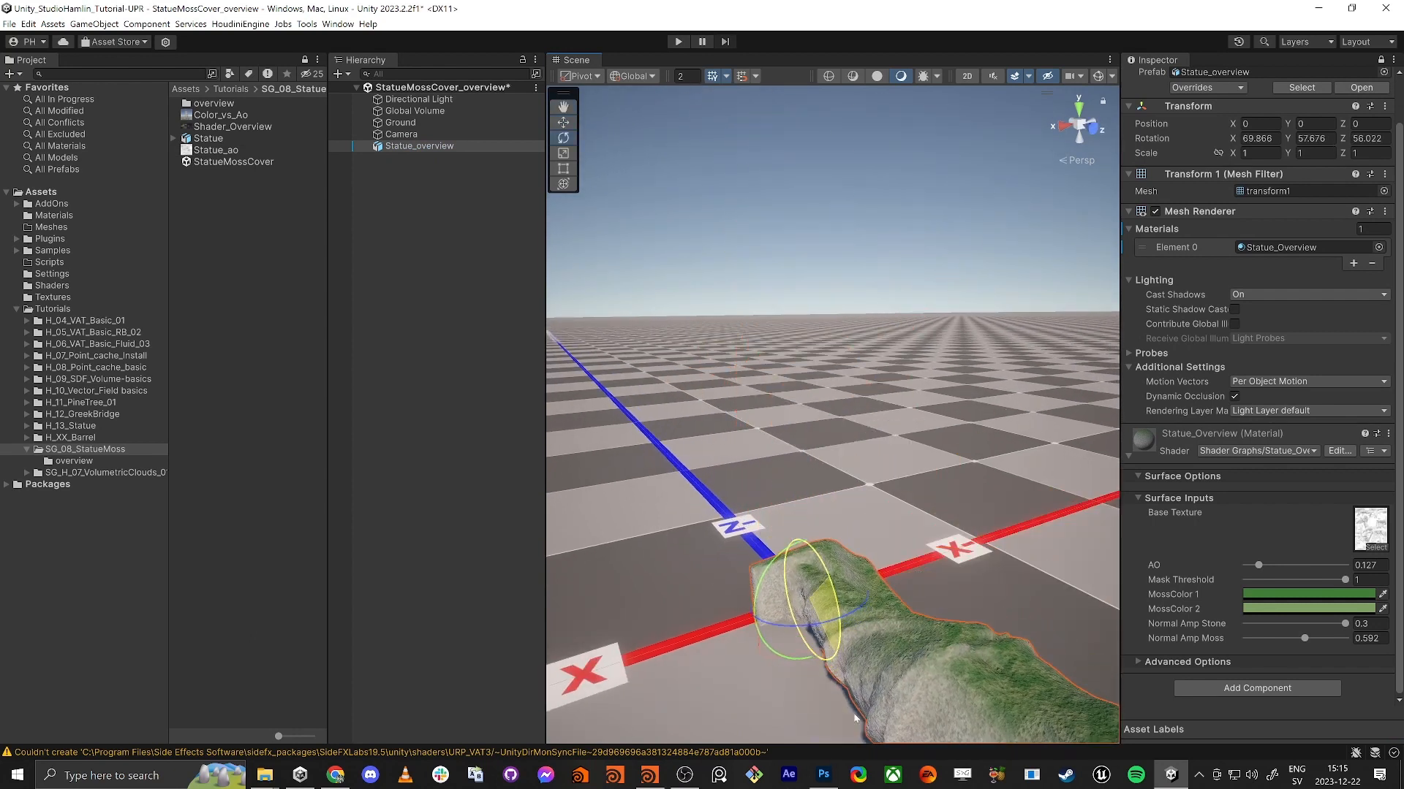
right_drag(830, 600, 691, 487)
key(w)
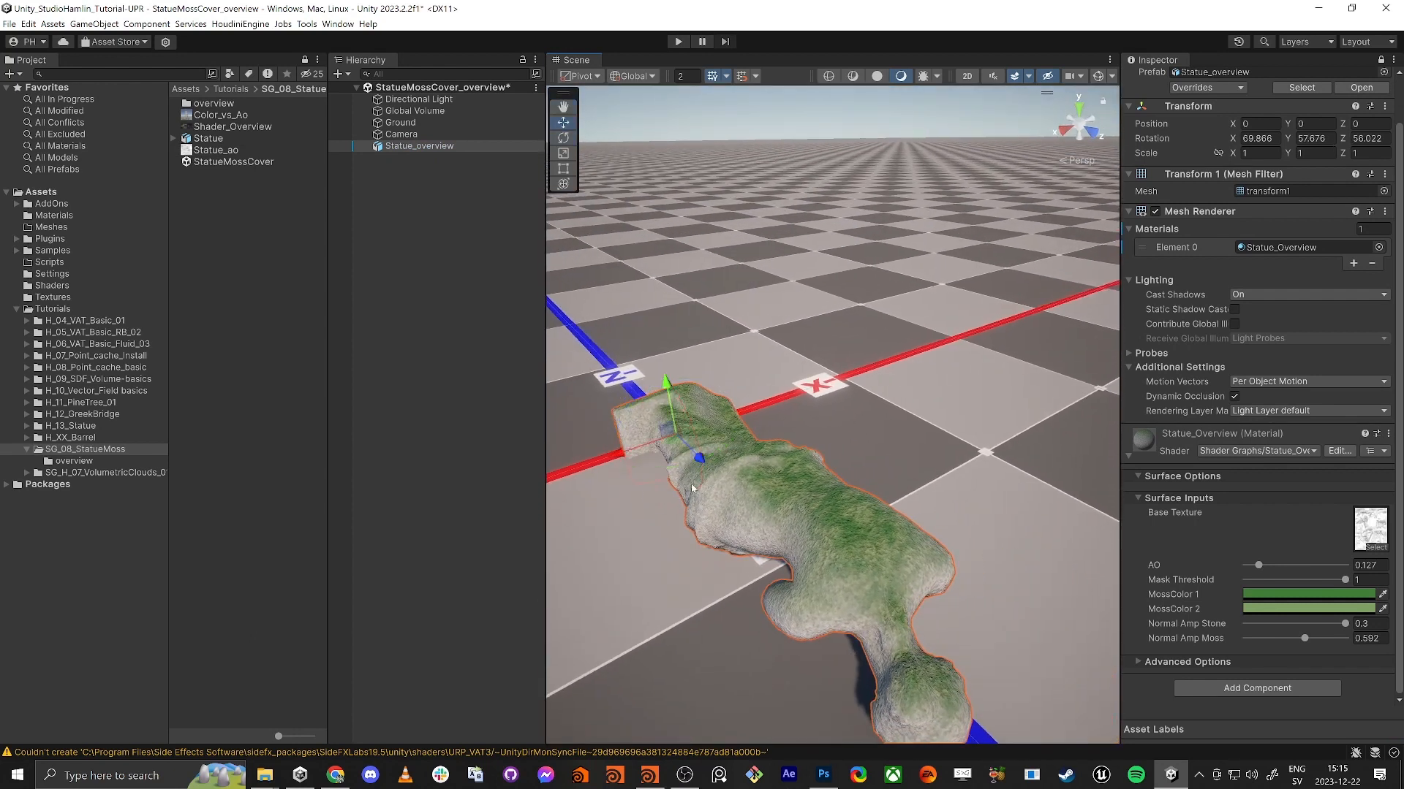
Move the tilted statue partly into the ground, rotate it again, and raise it to check the moss from another orientation.
drag(669, 426, 660, 501)
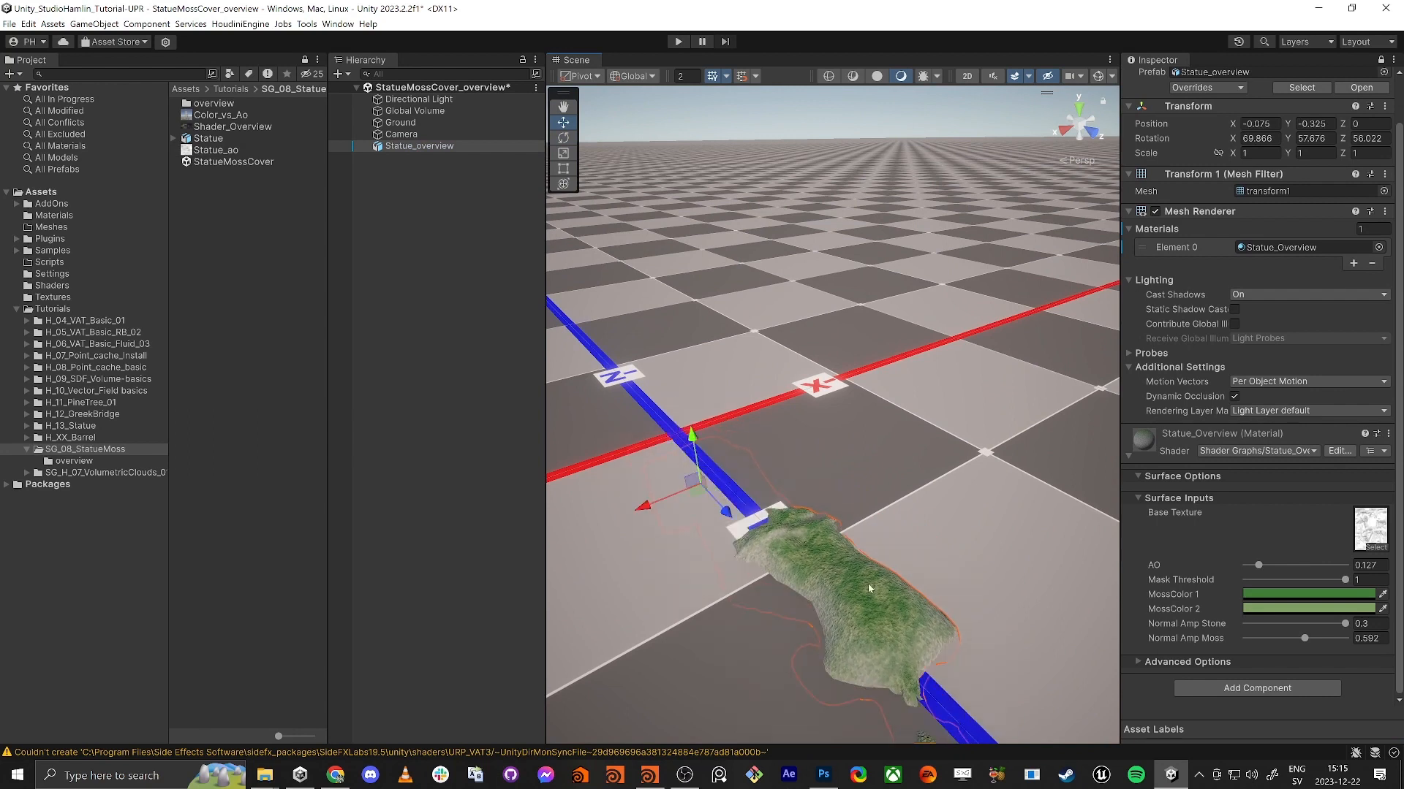
right_drag(659, 501, 760, 555)
key(e)
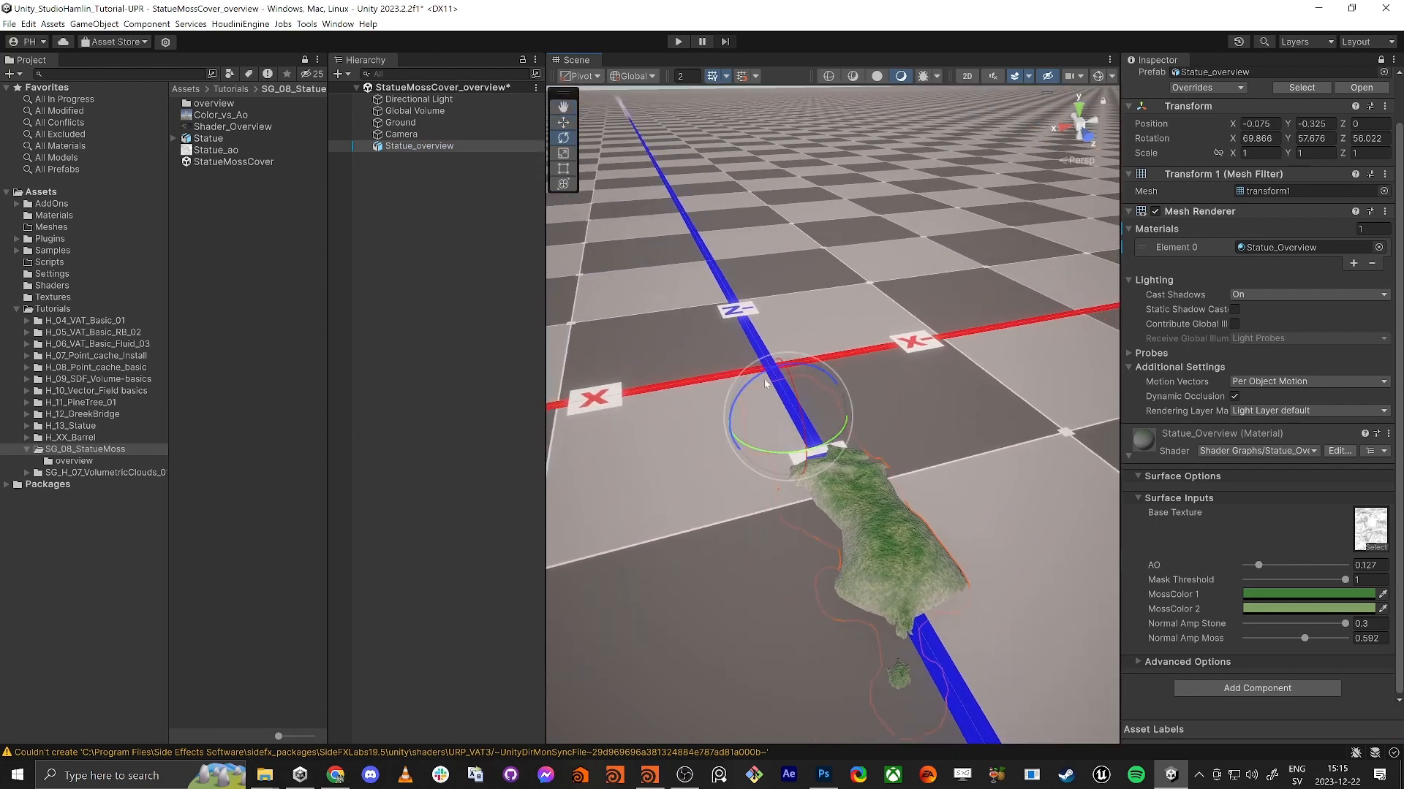
drag(760, 376, 694, 459)
key(w)
drag(776, 405, 767, 313)
right_drag(824, 345, 1053, 377)
Undo the test rotations and moves of the overview statue.
key(ctrl+z)
key(ctrl+z)
key(ctrl+z)
key(ctrl+z)
Set the material's Normal Amp Stone to 0.12 and Normal Amp Moss to 0.204, and view the statue again.
drag(1321, 626, 1266, 640)
drag(1303, 625, 1285, 626)
right_drag(870, 495, 864, 457)
key(w)
key(e)
key(s)
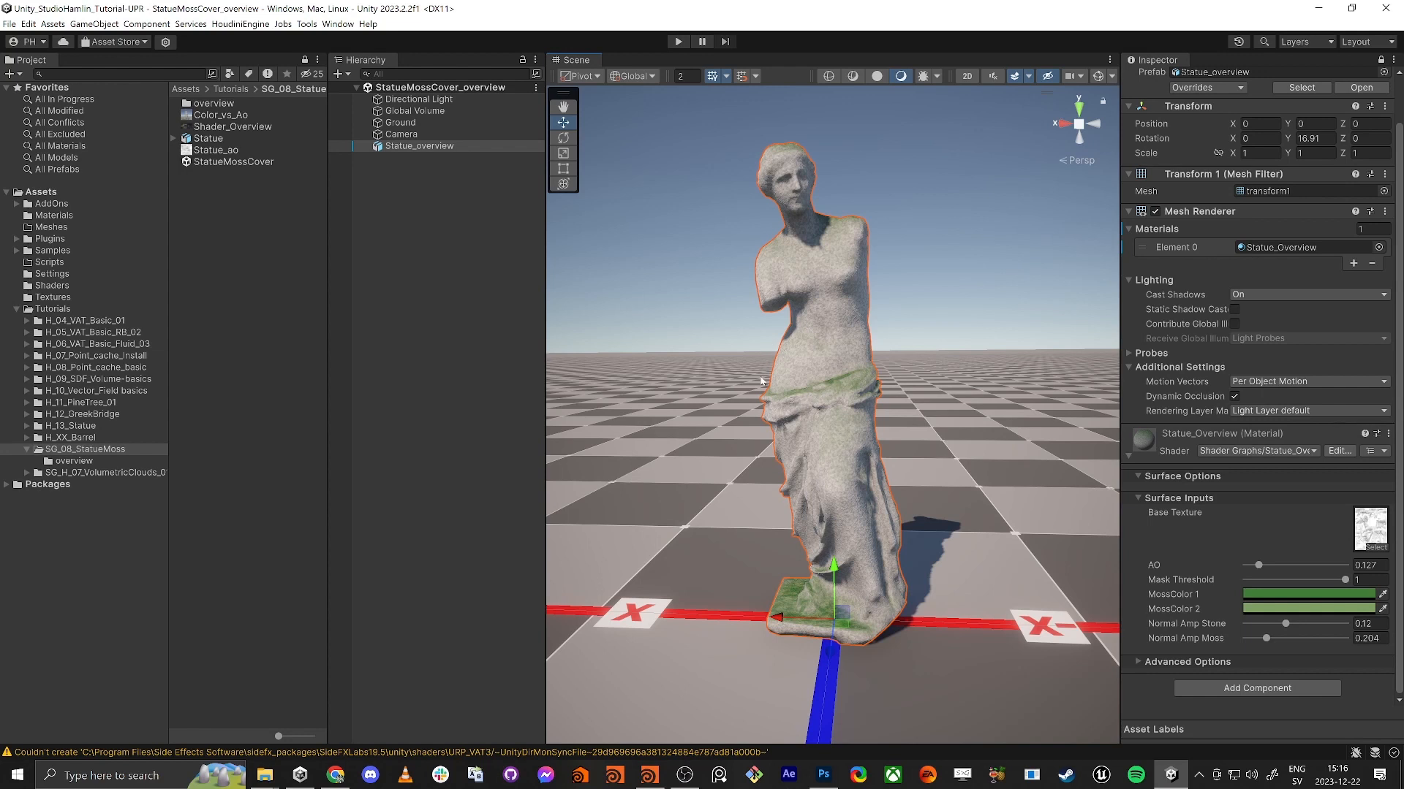
Open the StatueMossCover scene and place the Statue model at the scene origin.
double_click(194, 164)
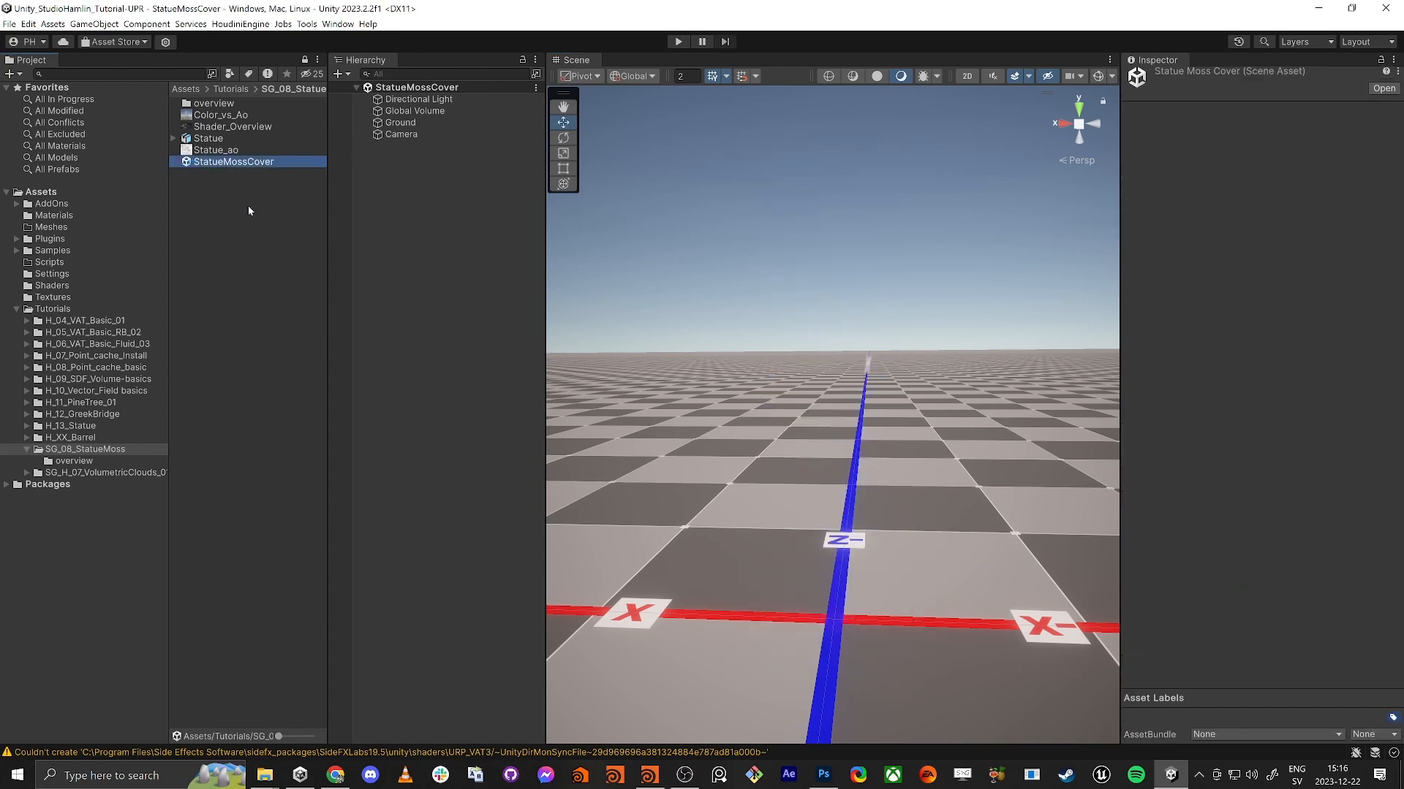
right_drag(731, 460, 755, 439)
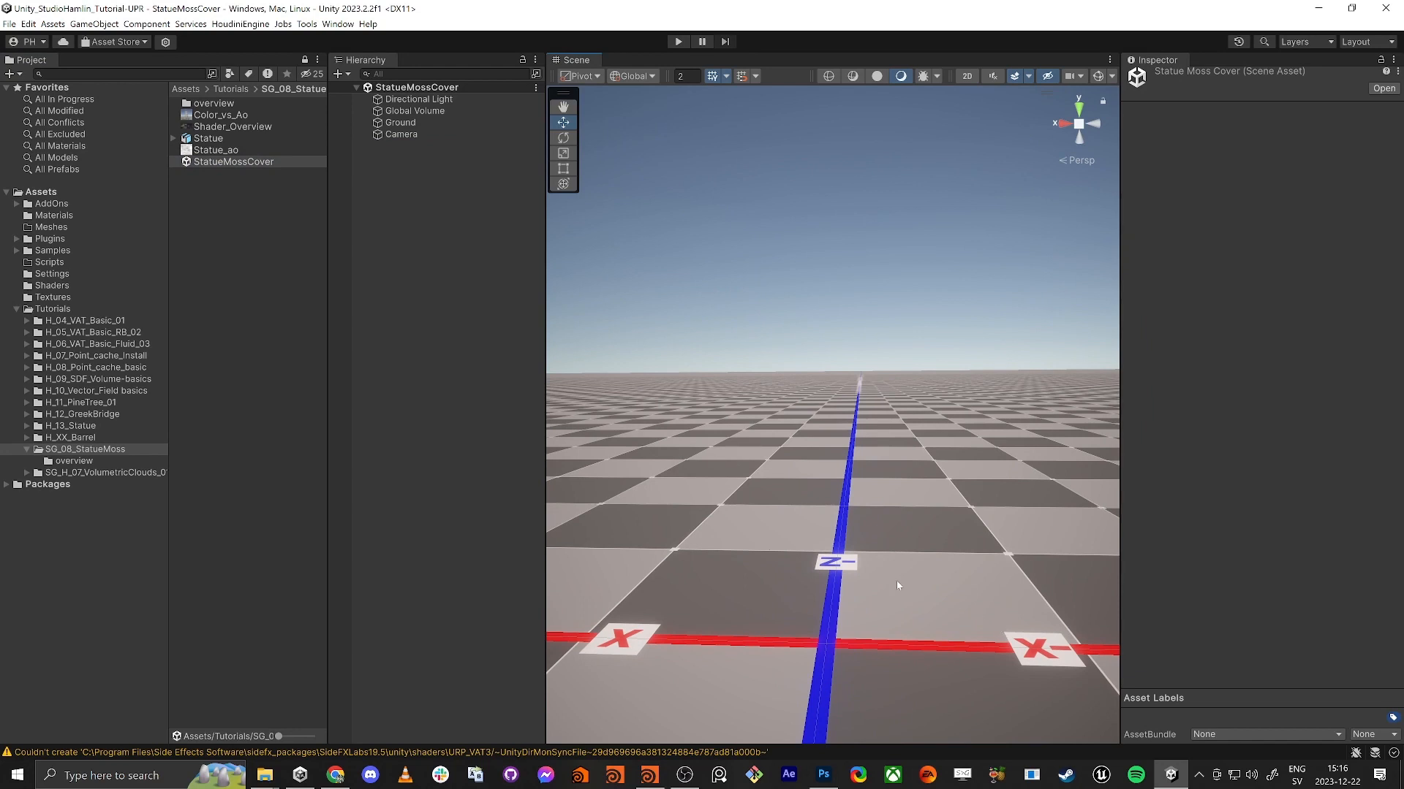
drag(208, 137, 844, 465)
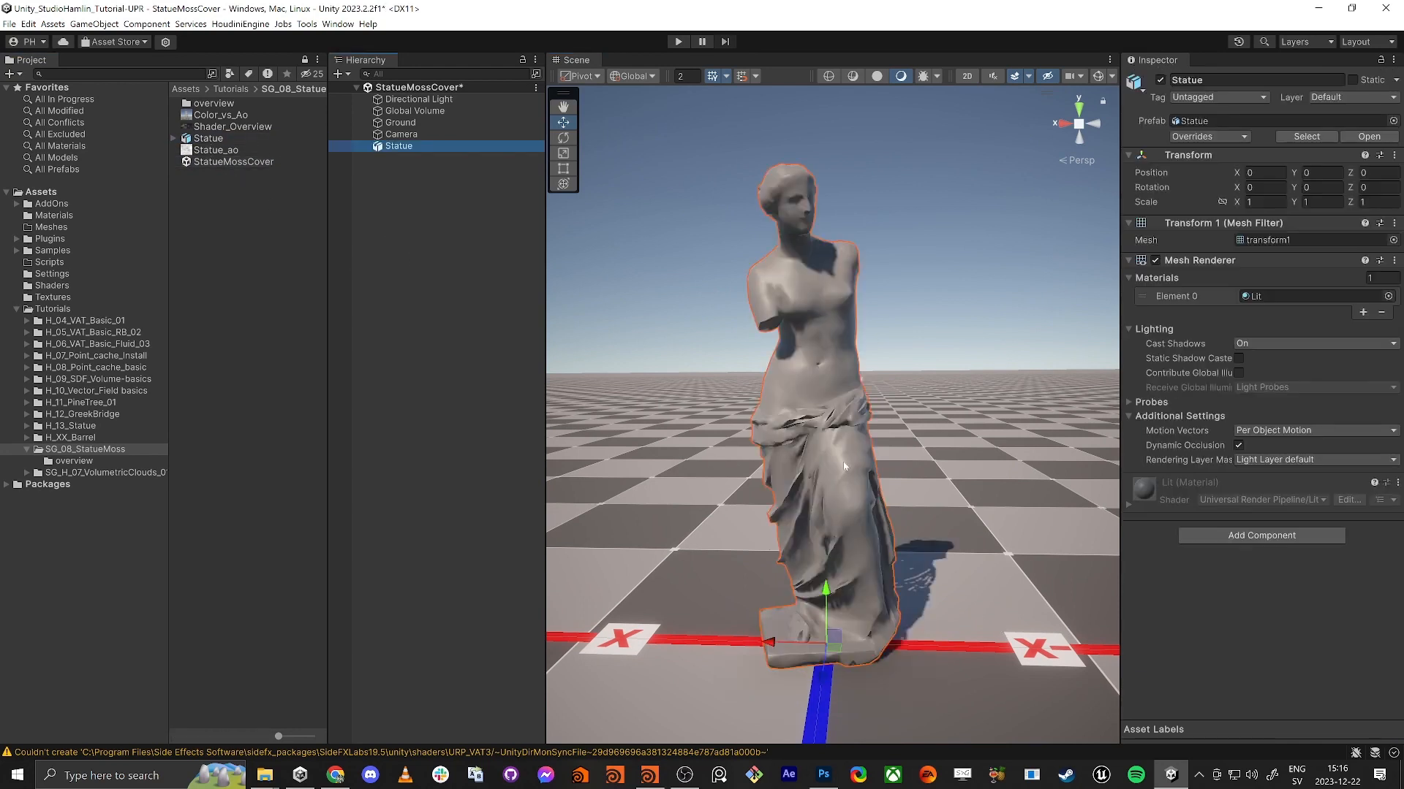
Examine the placed statue's mesh in wireframe from close up, then return to the lit view with the whole statue framed.
click(828, 76)
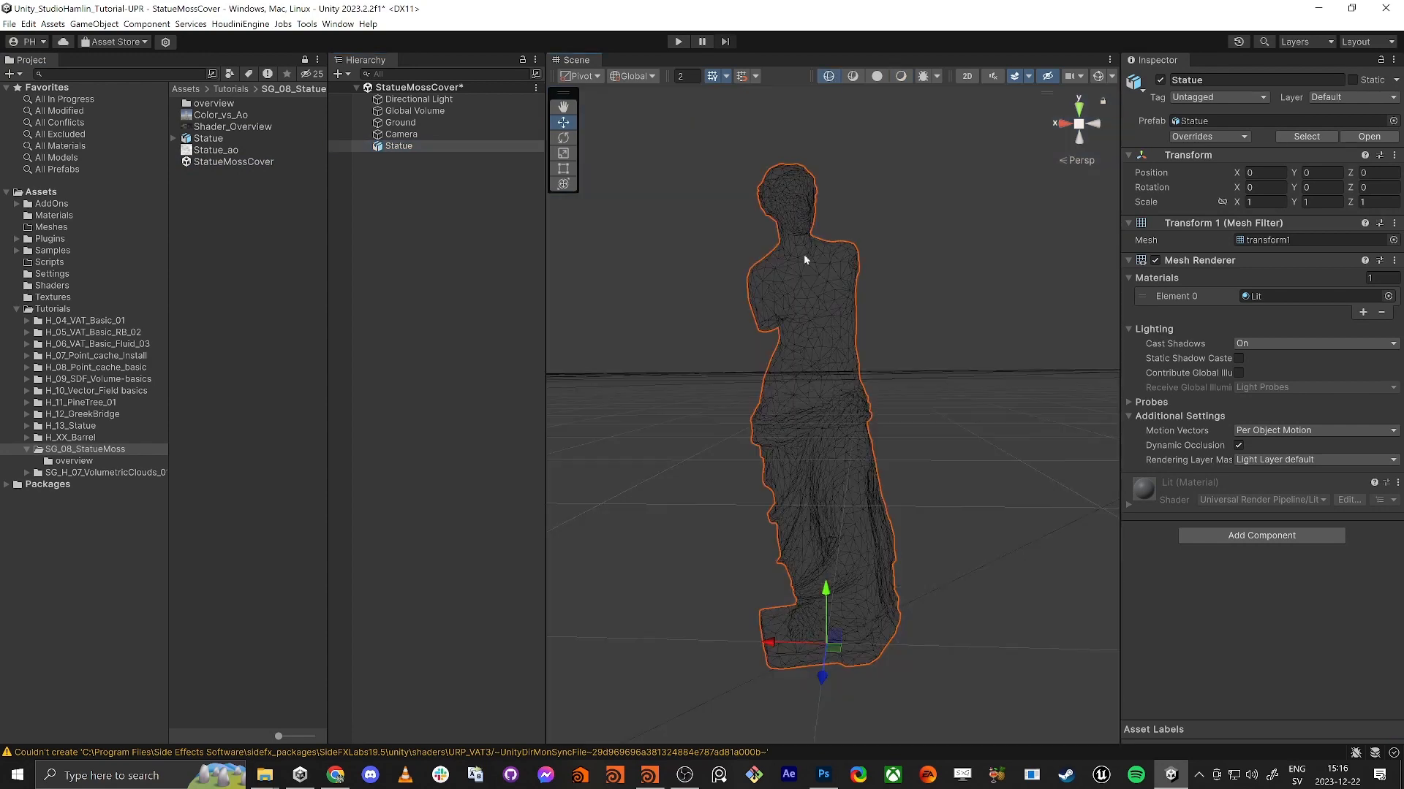
mouse_move(804, 253)
right_down()
mouse_move(774, 348)
mouse_move(799, 348)
mouse_move(840, 417)
mouse_move(889, 441)
mouse_move(896, 245)
mouse_move(943, 234)
mouse_move(943, 253)
mouse_move(902, 248)
mouse_move(849, 269)
right_up()
key(w)
key(s)
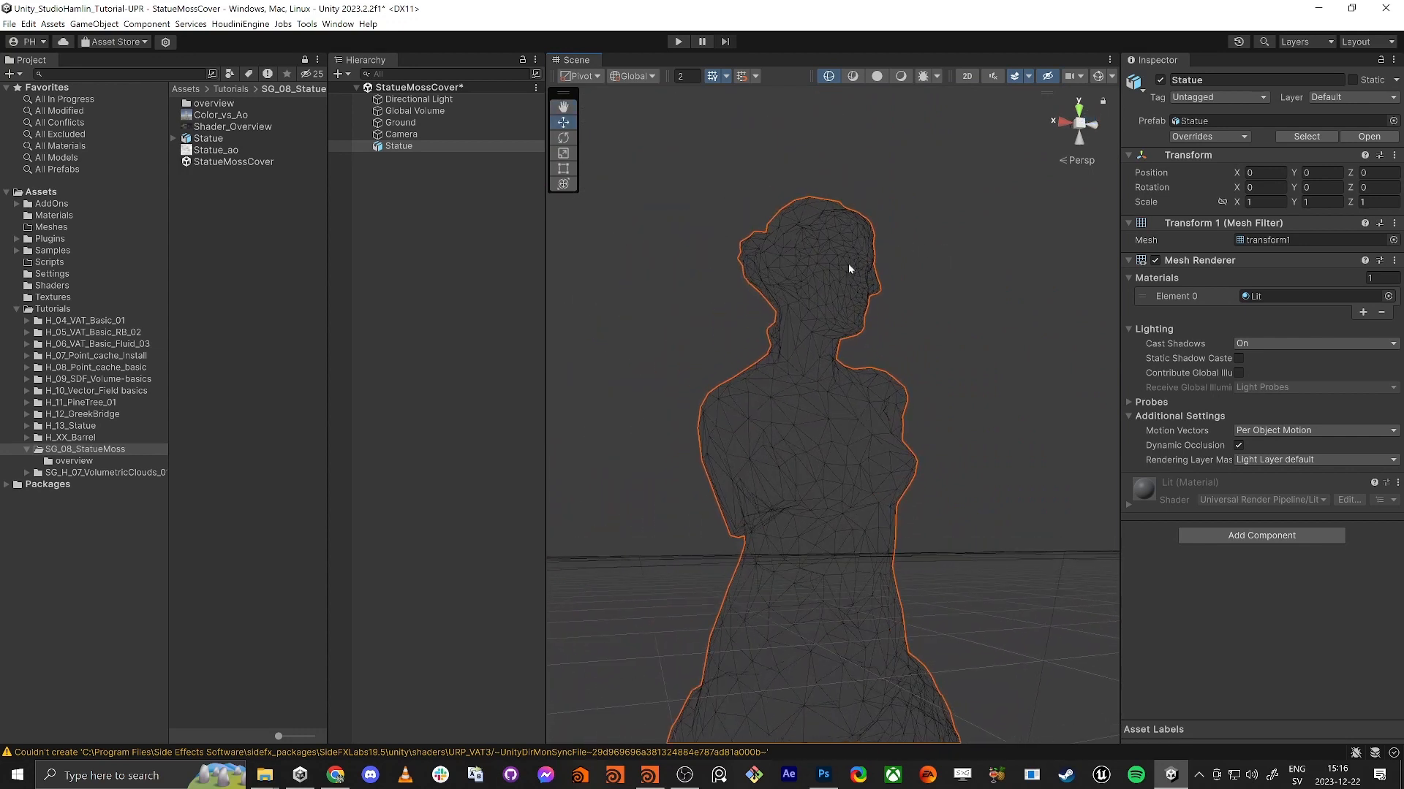
click(929, 253)
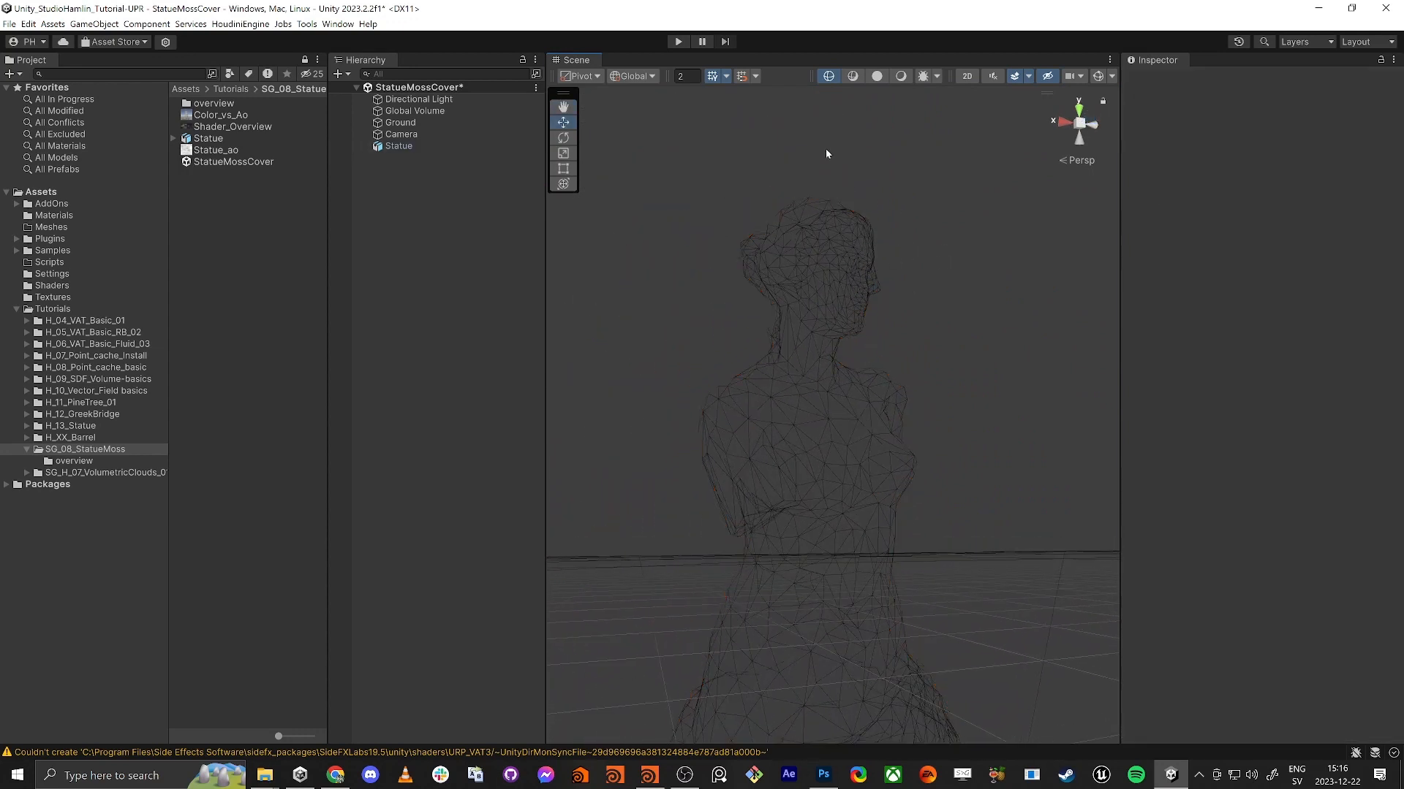
click(904, 78)
mouse_move(902, 225)
right_down()
mouse_move(927, 212)
mouse_move(911, 215)
right_up()
right_drag(865, 400, 744, 507)
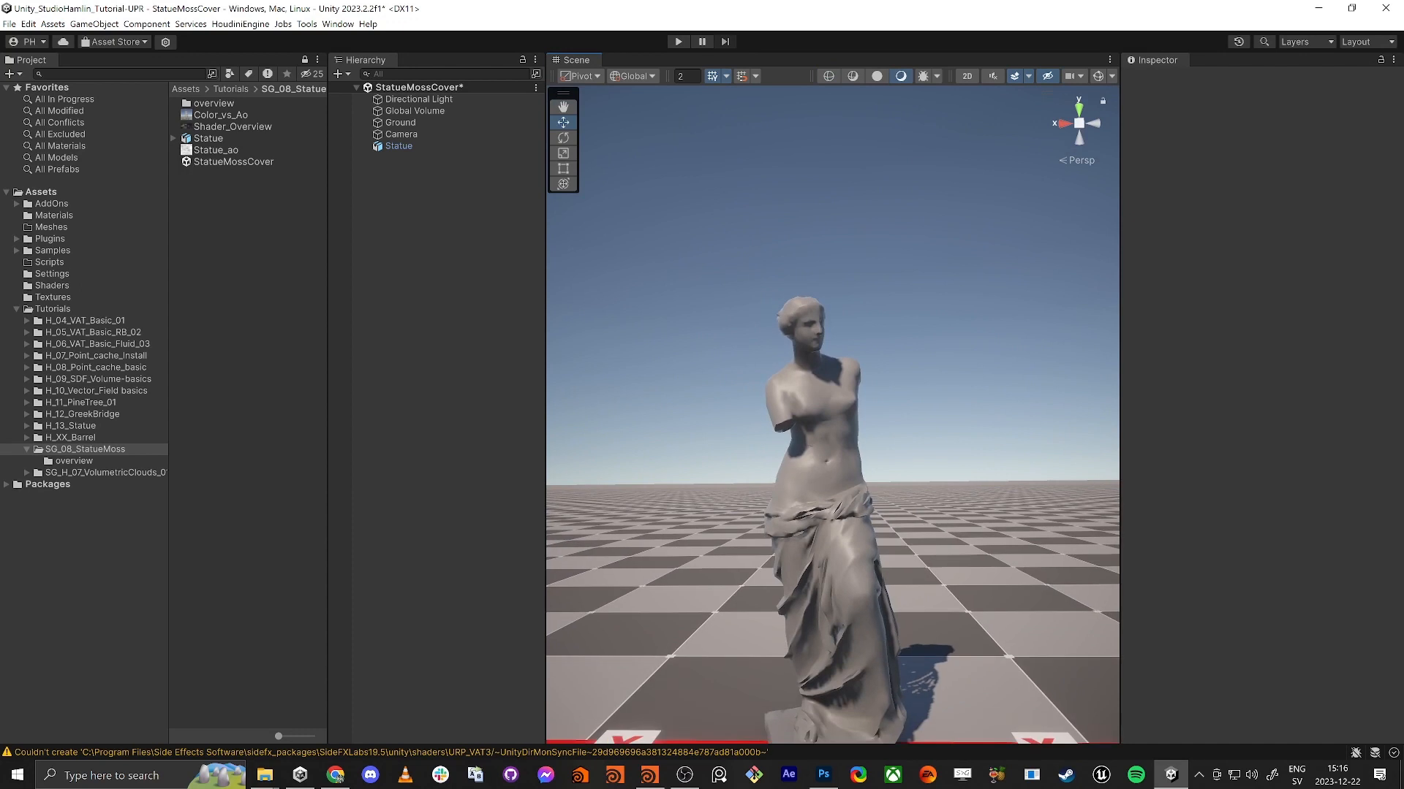
key(alt+Tab)
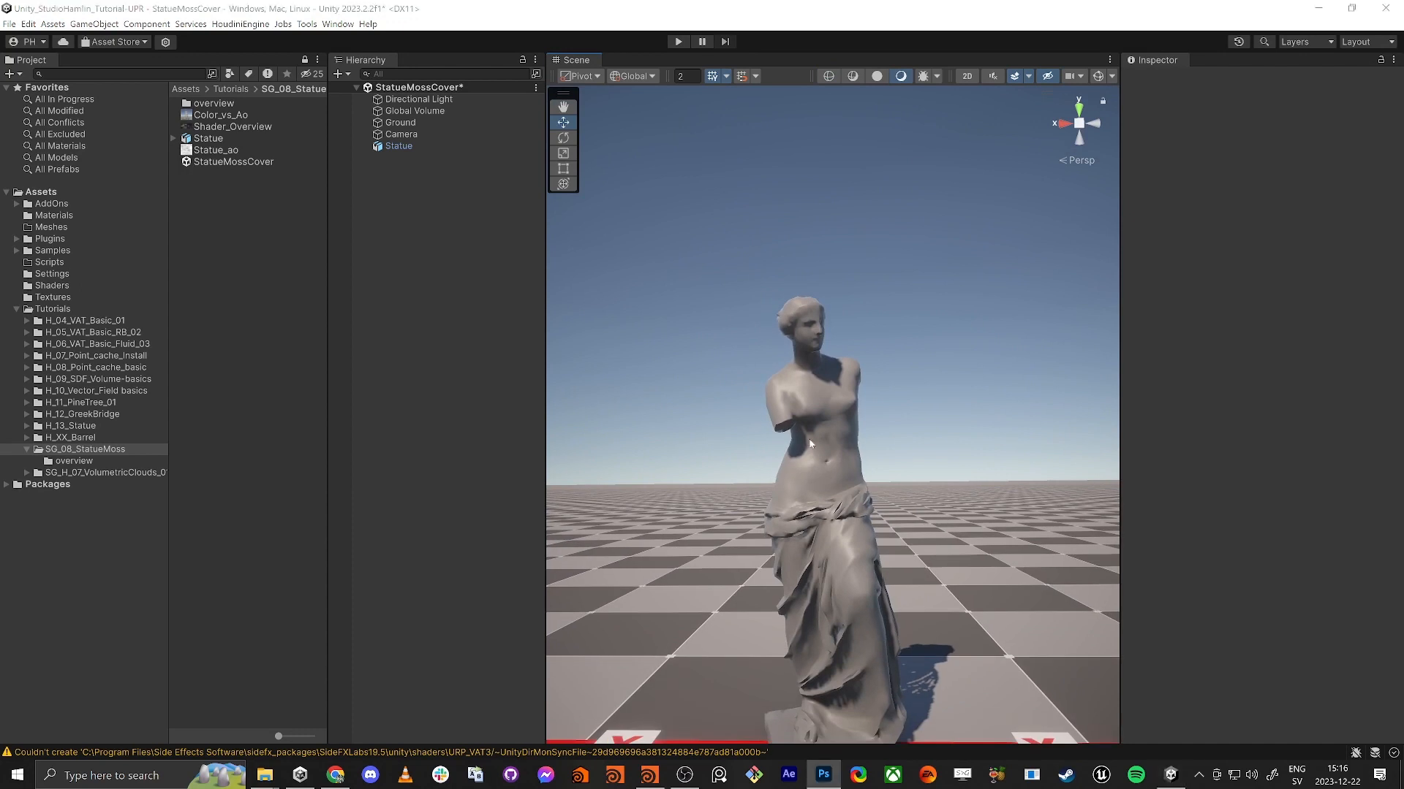
middle_drag(777, 524, 774, 260)
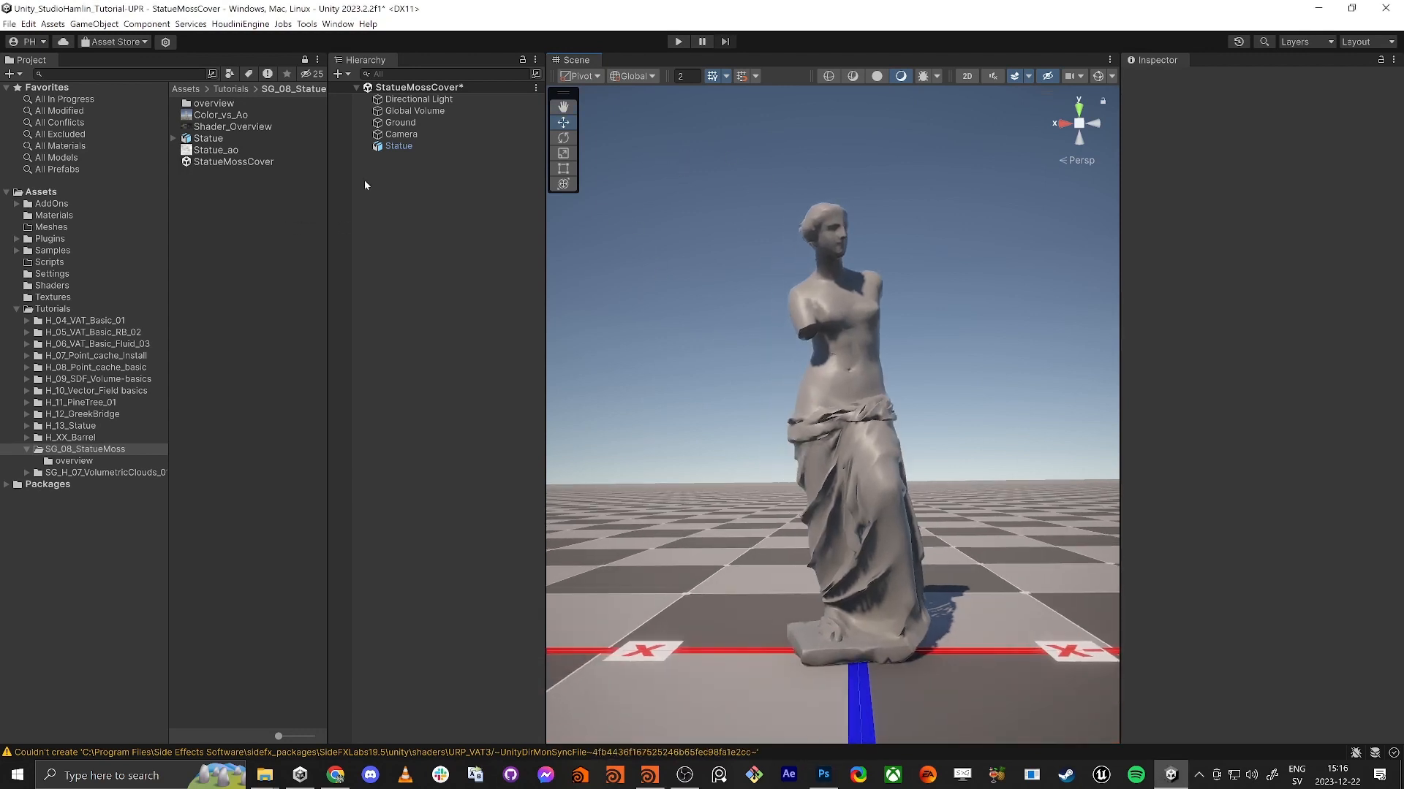
Create a URP Lit Shader Graph named StatuerMoss in the SG_08_StatueMoss folder.
right_click(264, 227)
mouse_move(365, 256)
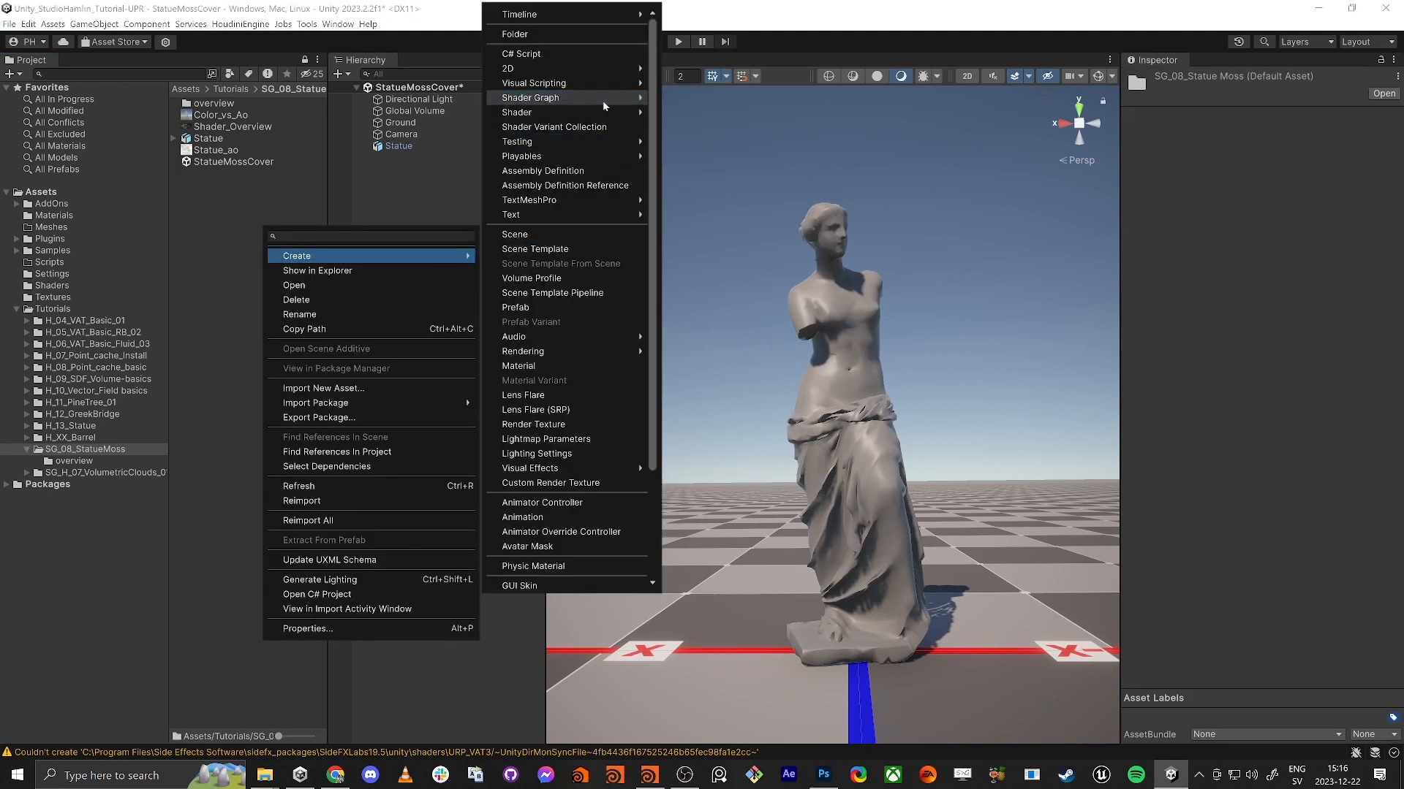
mouse_move(614, 99)
mouse_move(708, 106)
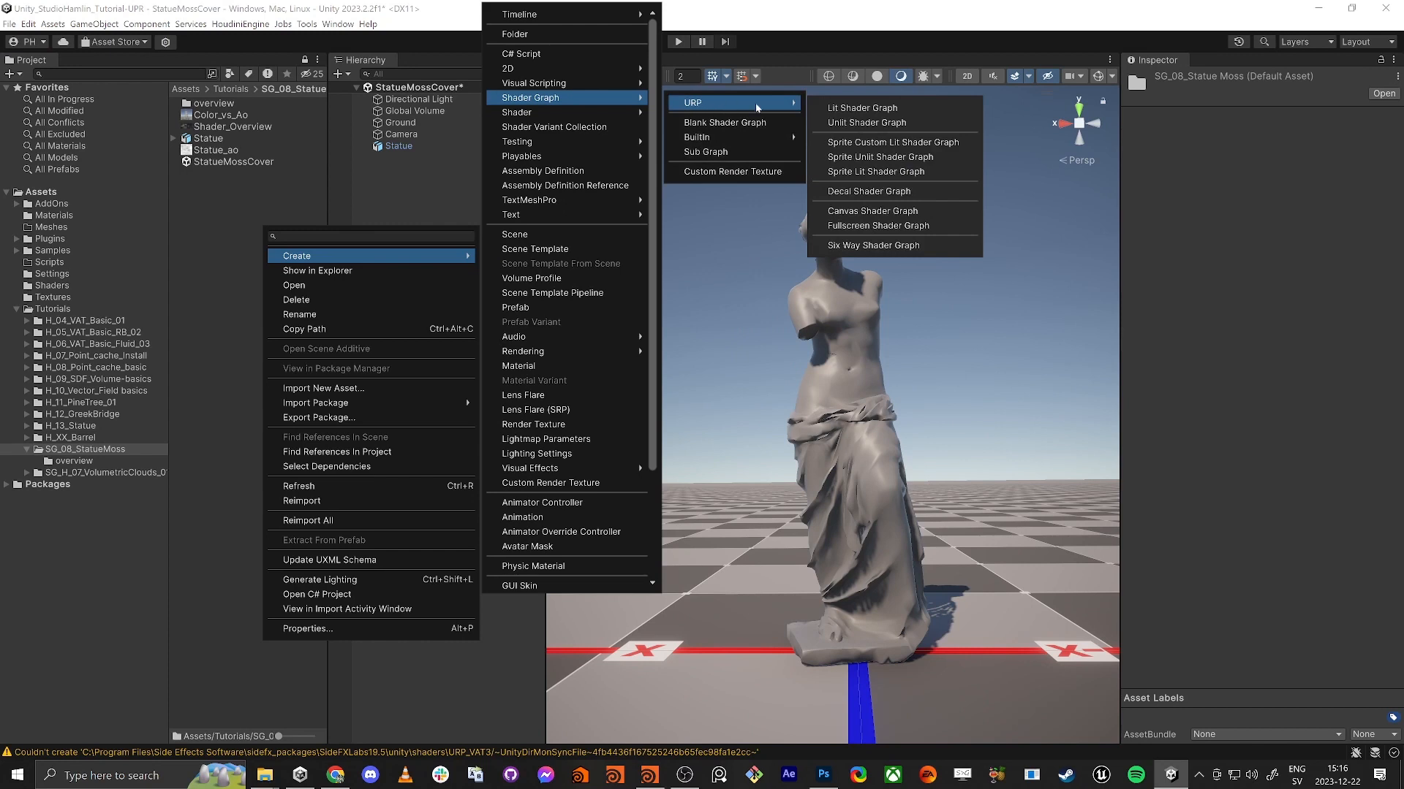
click(841, 108)
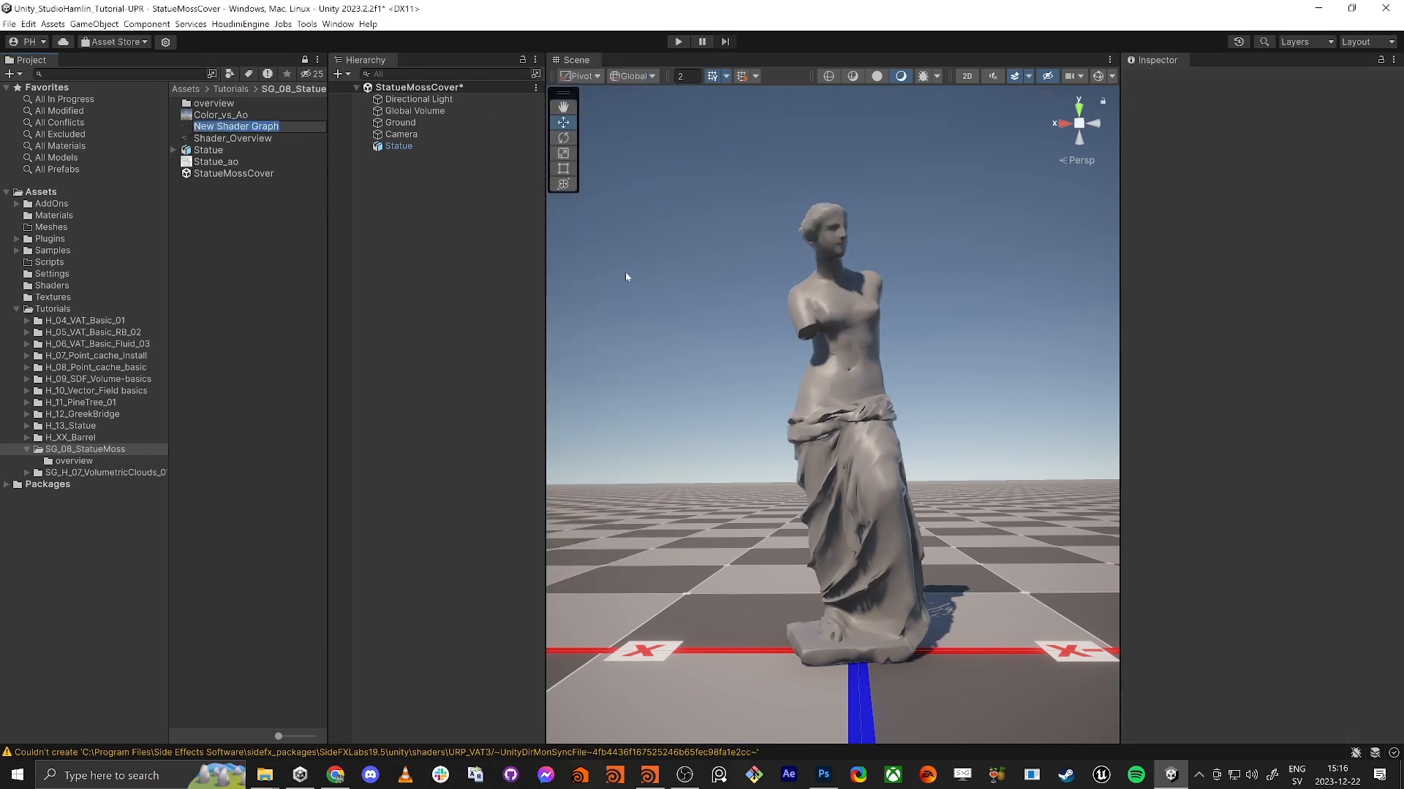
text(Statuer_)
key(BackSpace)
text(Moss)
key(Return)
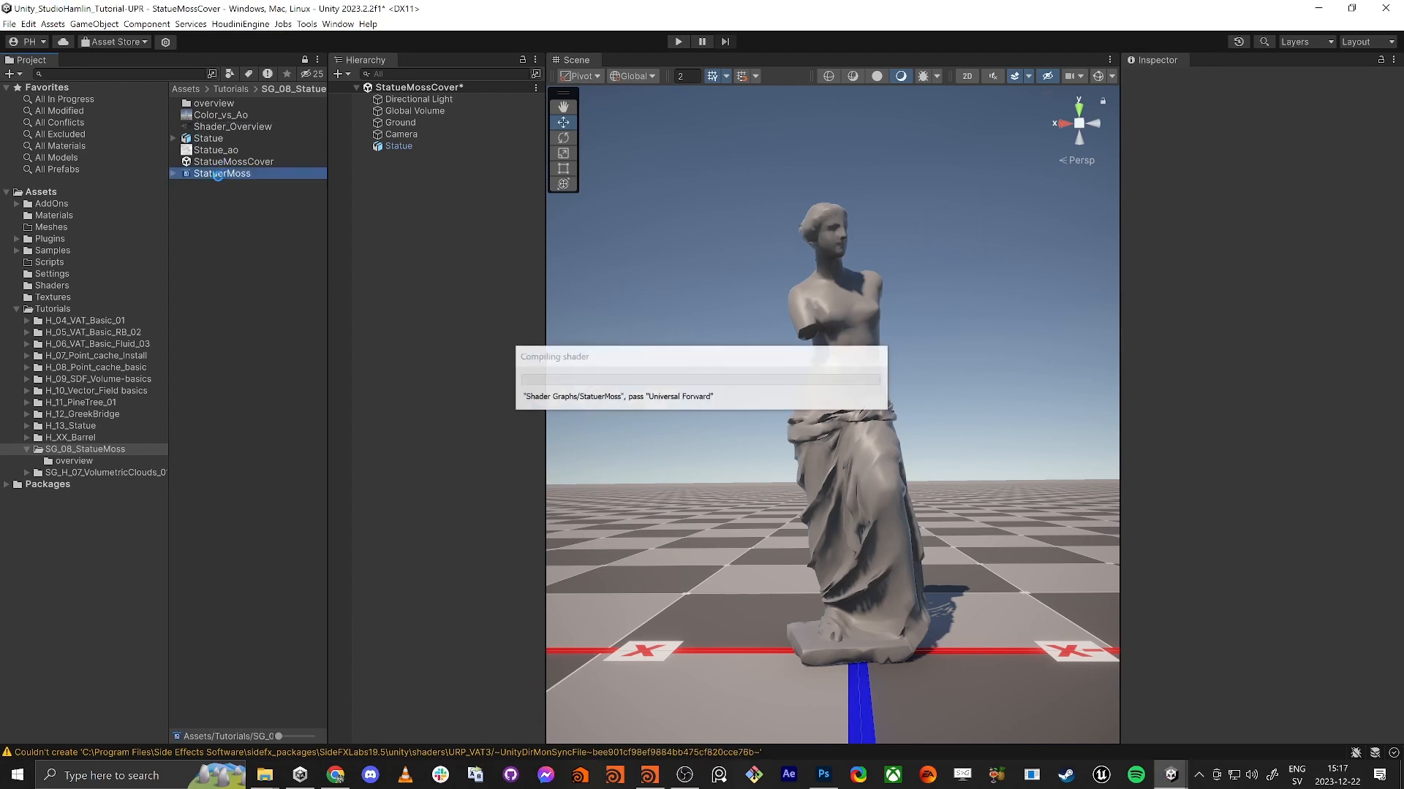
Create a material from the StatuerMoss shader graph and shorten its name to StatuerMoss.
right_click(217, 176)
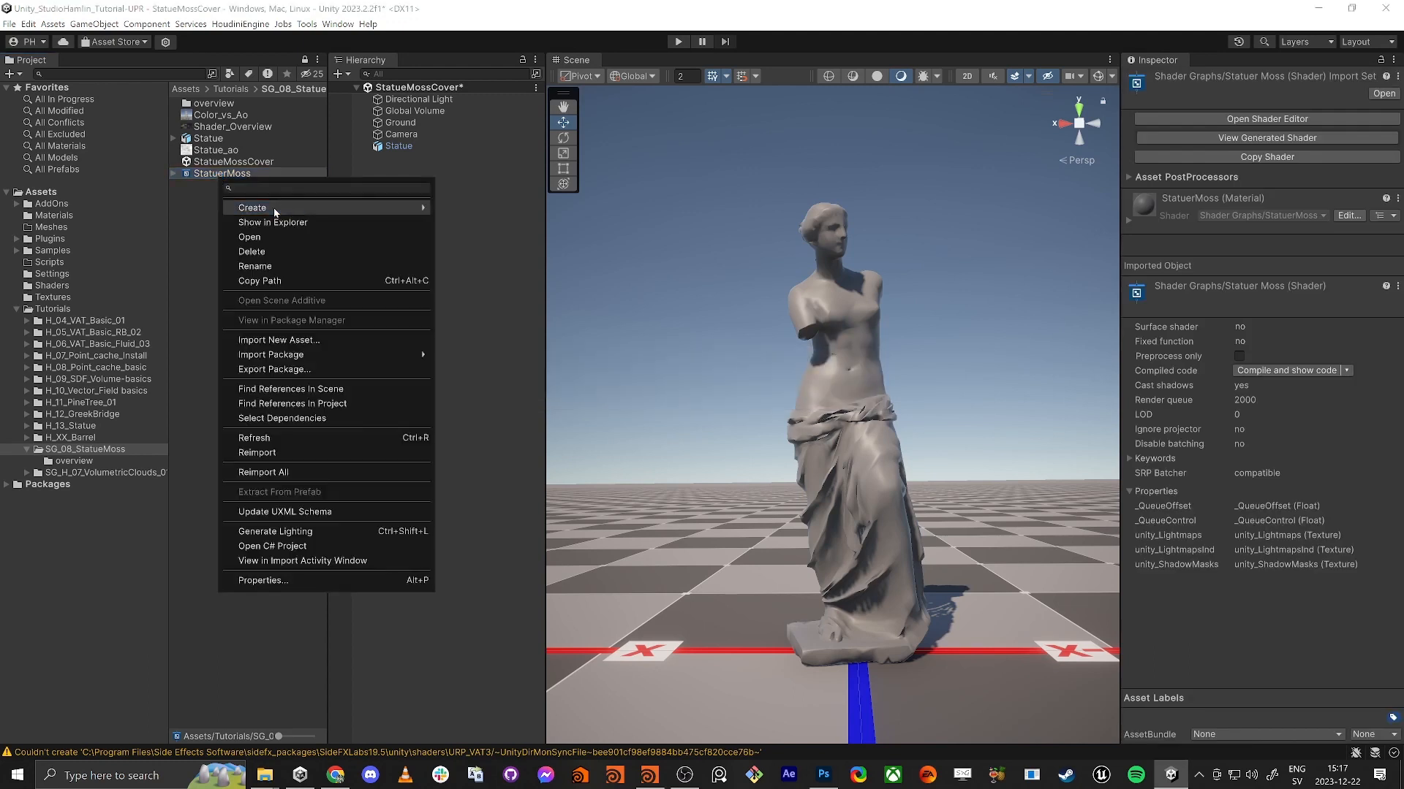
mouse_move(274, 207)
click(515, 366)
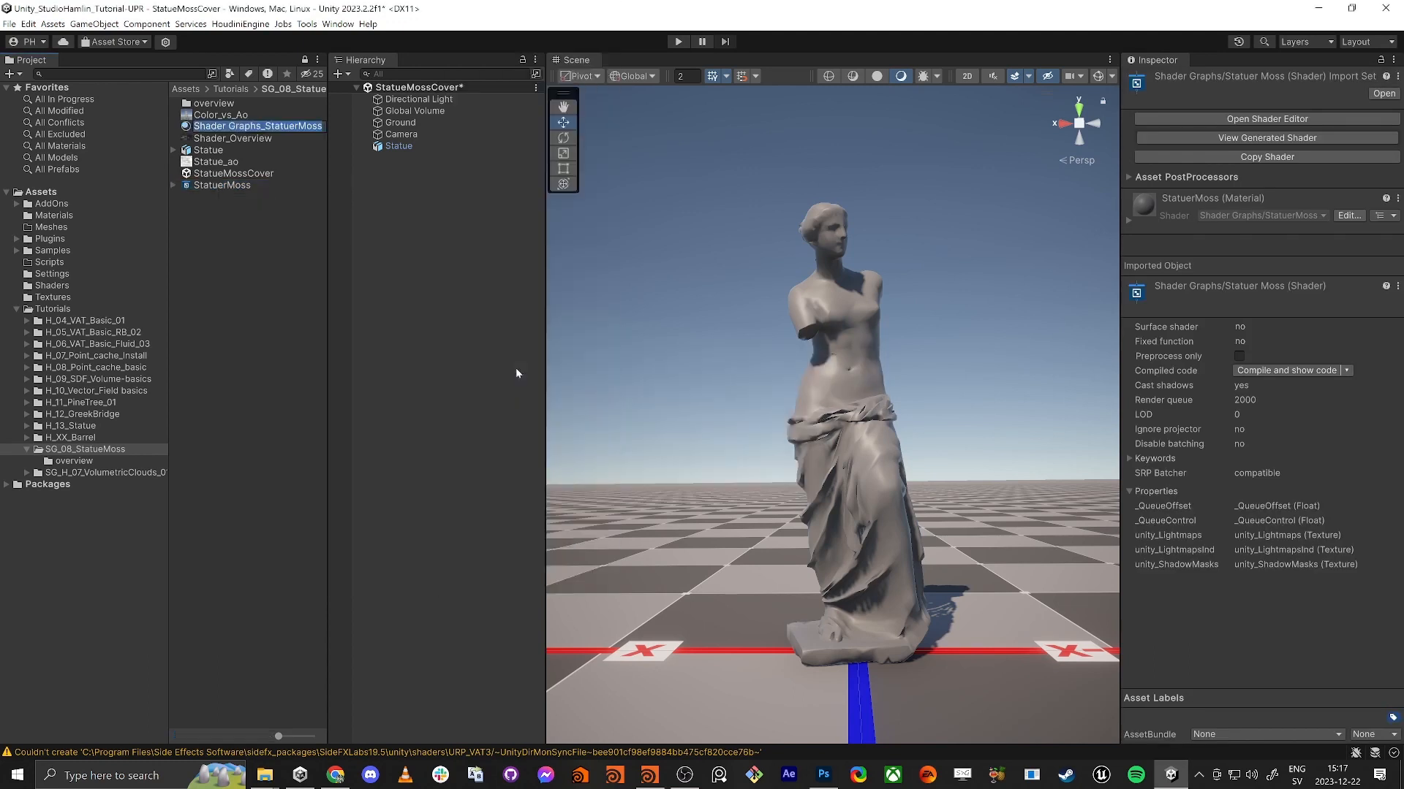
key(Home)
key(ctrl+shift+Right)
key(ctrl+shift+Right)
key(Delete)
key(Delete)
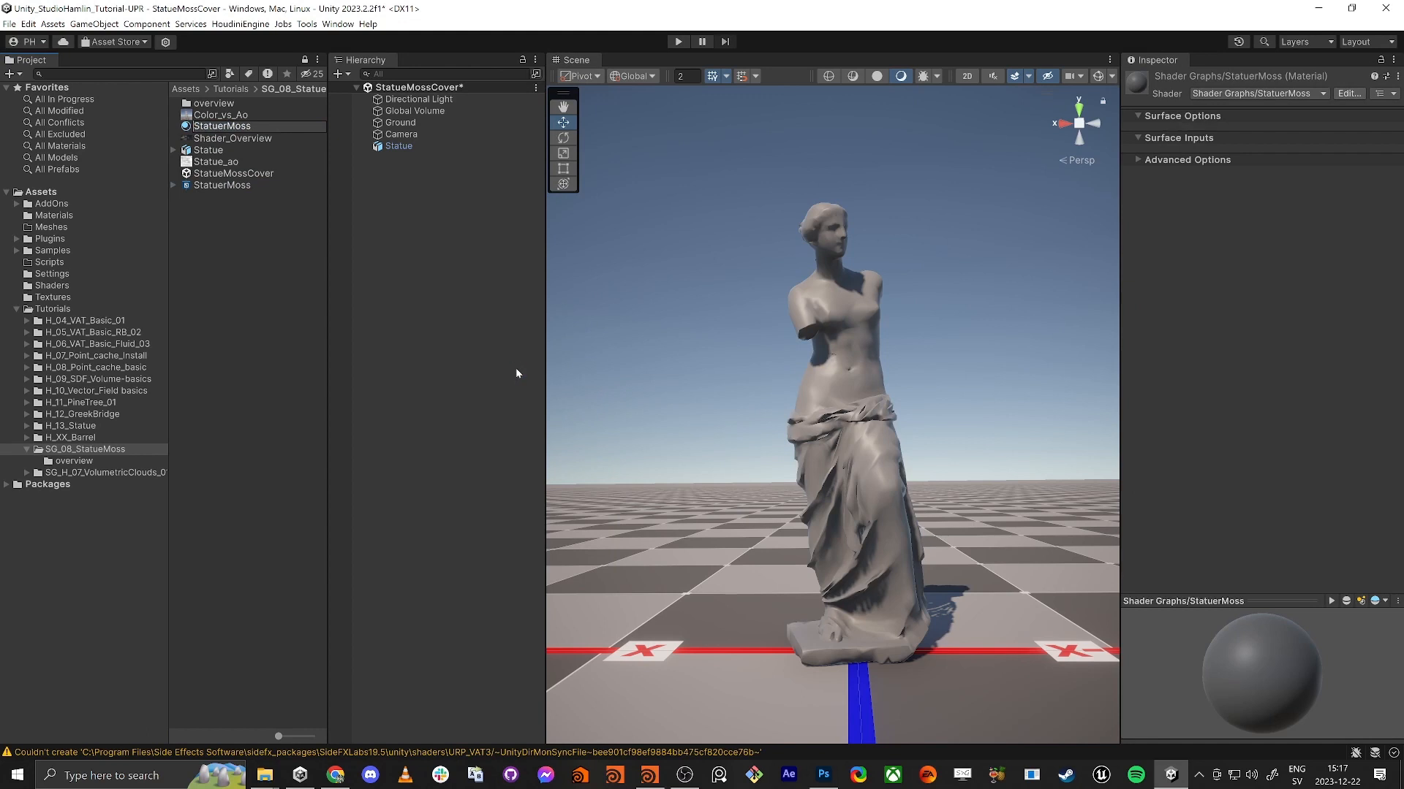
Apply the StatuerMoss material to the statue in the scene and open the StatuerMoss shader graph for editing.
key(Return)
drag(234, 180, 873, 424)
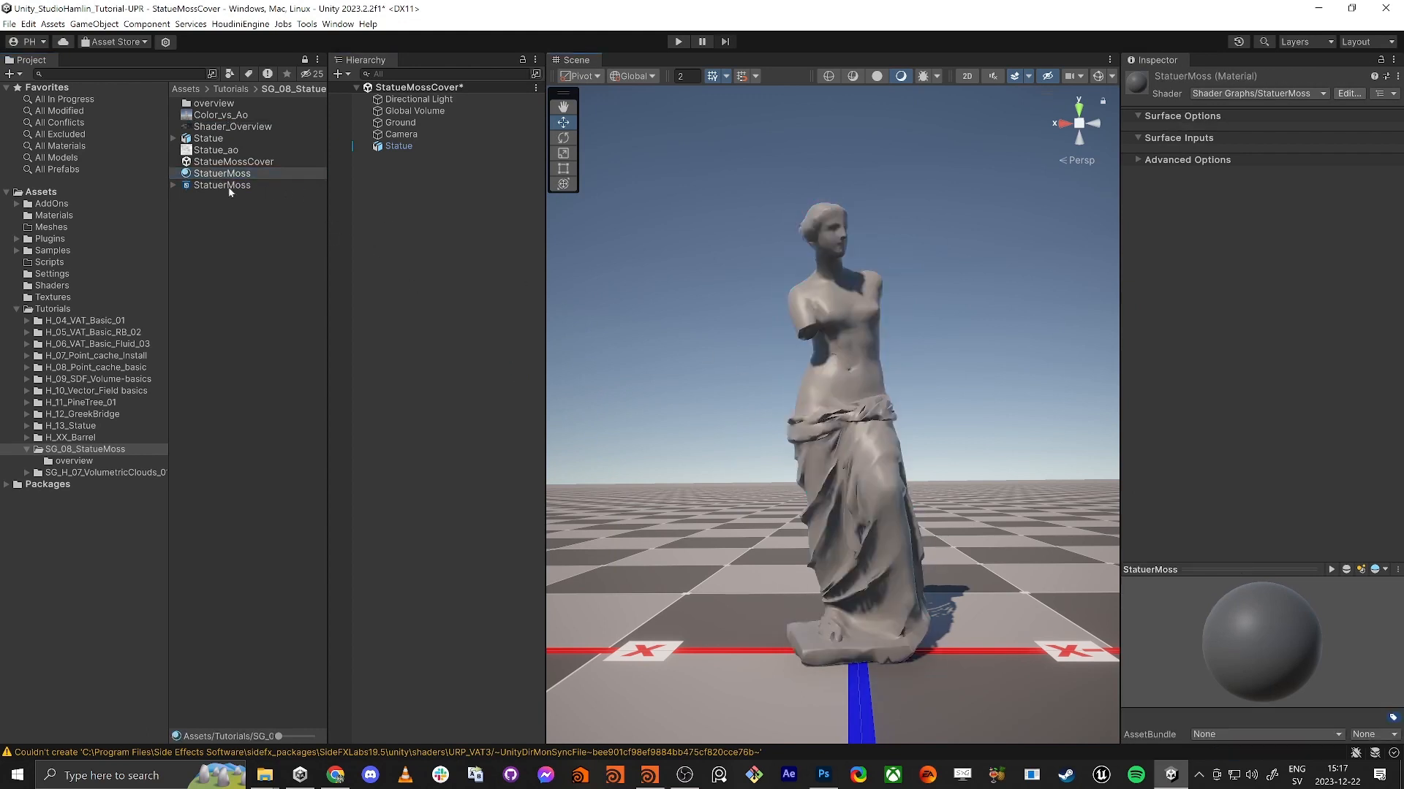
double_click(265, 186)
Try docking the Scene view alongside the Hierarchy, next to the shader graph, with the statue framed in it.
click(579, 62)
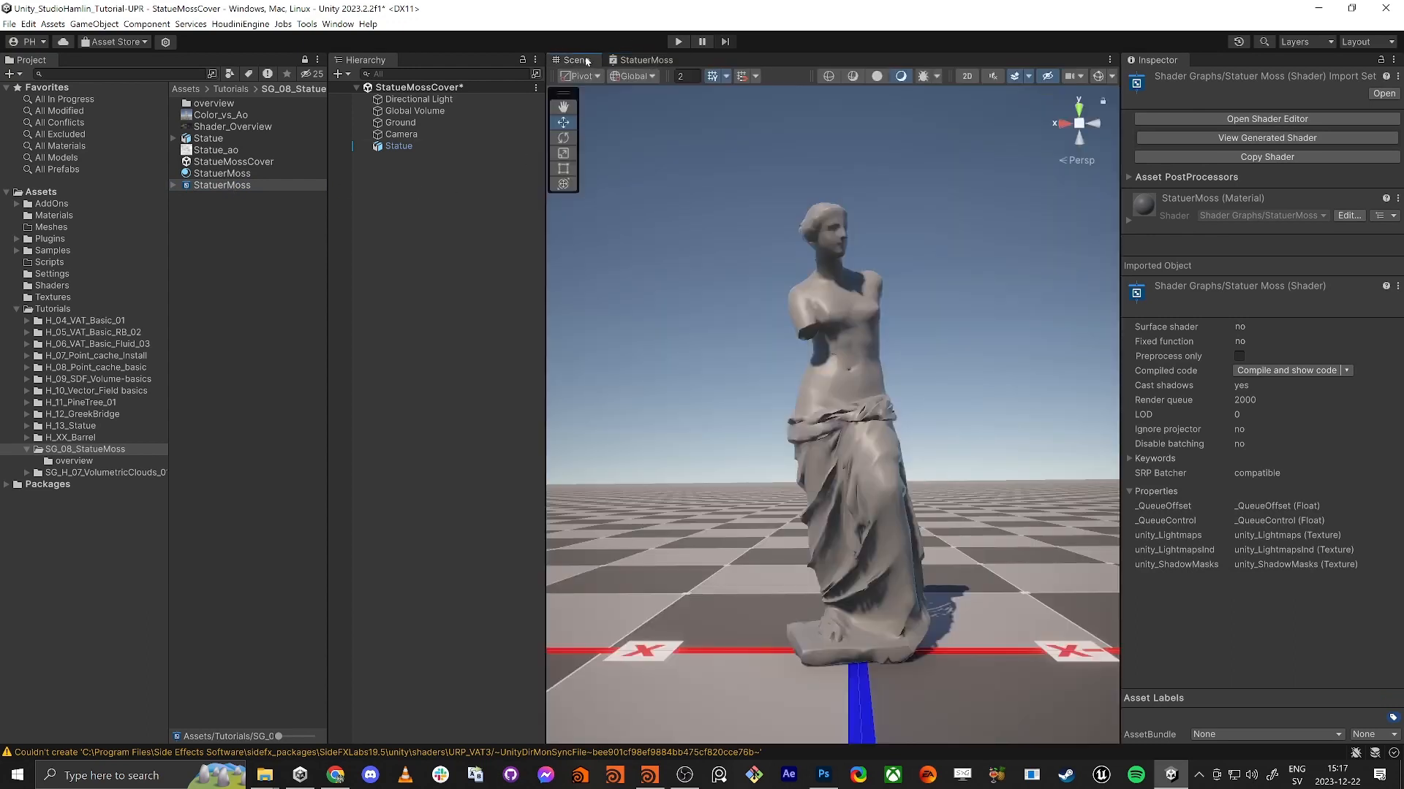
drag(581, 64, 356, 68)
scroll(481, 344, up, 10)
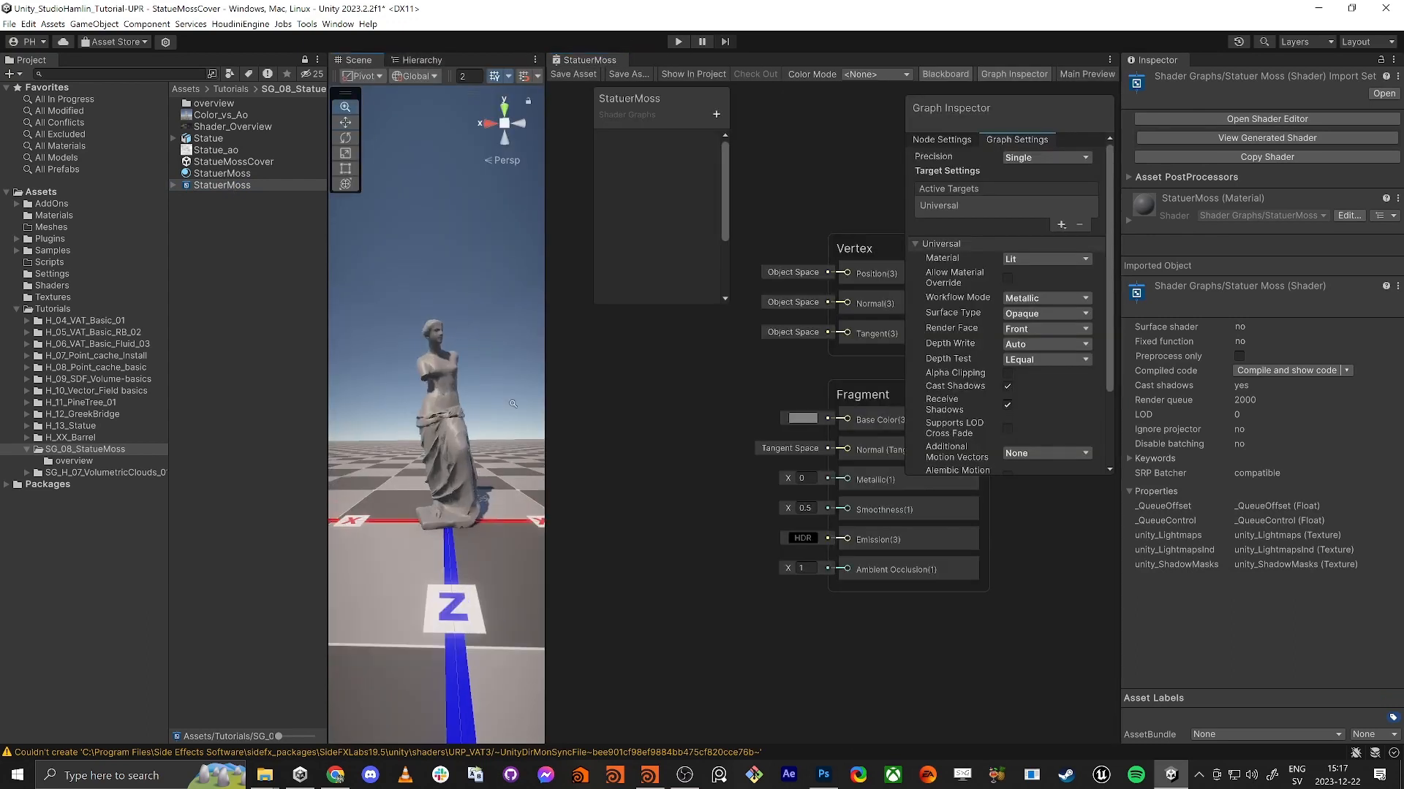
mouse_move(453, 398)
alt+mouse_down()
mouse_move(480, 410)
mouse_move(410, 420)
mouse_move(463, 413)
alt+mouse_up()
middle_drag(462, 413, 424, 419)
scroll(409, 405, up, 3)
scroll(409, 406, down, 3)
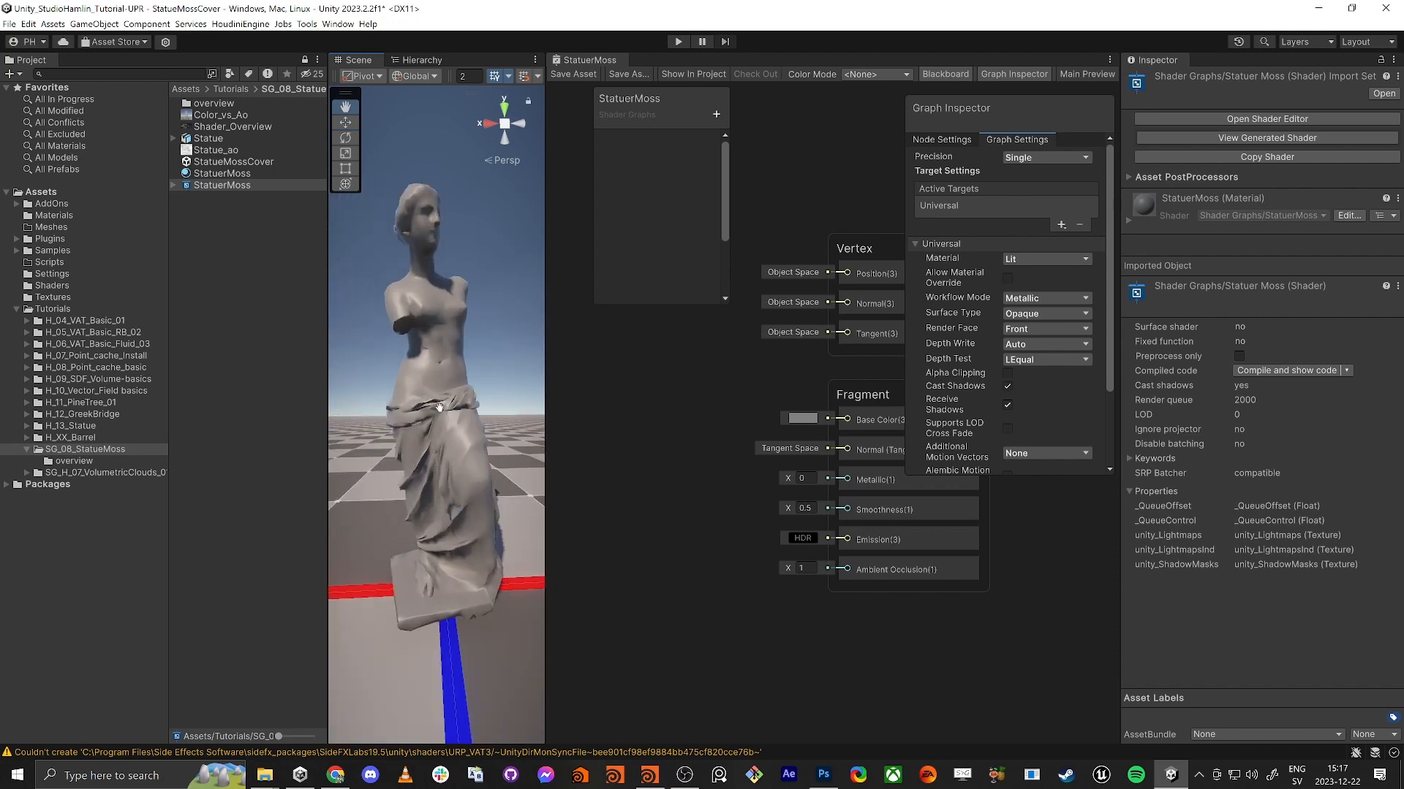
Dock the Scene view below the Inspector and frame the statue in it.
drag(358, 59, 1221, 573)
drag(1201, 513, 1185, 322)
middle_drag(1287, 475, 1290, 554)
alt+right_drag(1288, 552, 1222, 548)
alt+drag(1217, 537, 1212, 544)
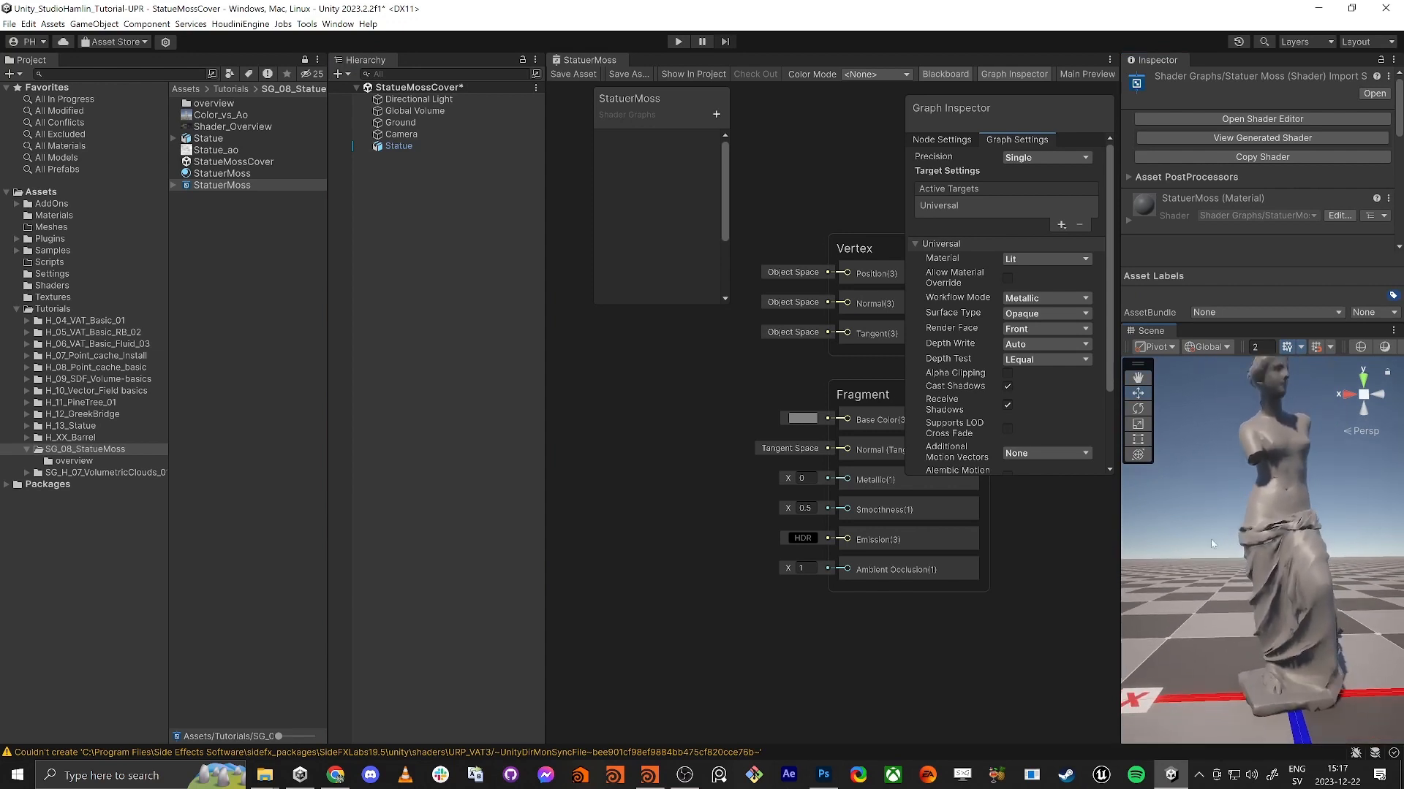
Show the StatuerMoss material in the Inspector, shrink its preview, and enlarge the Inspector area above the Scene view.
click(212, 174)
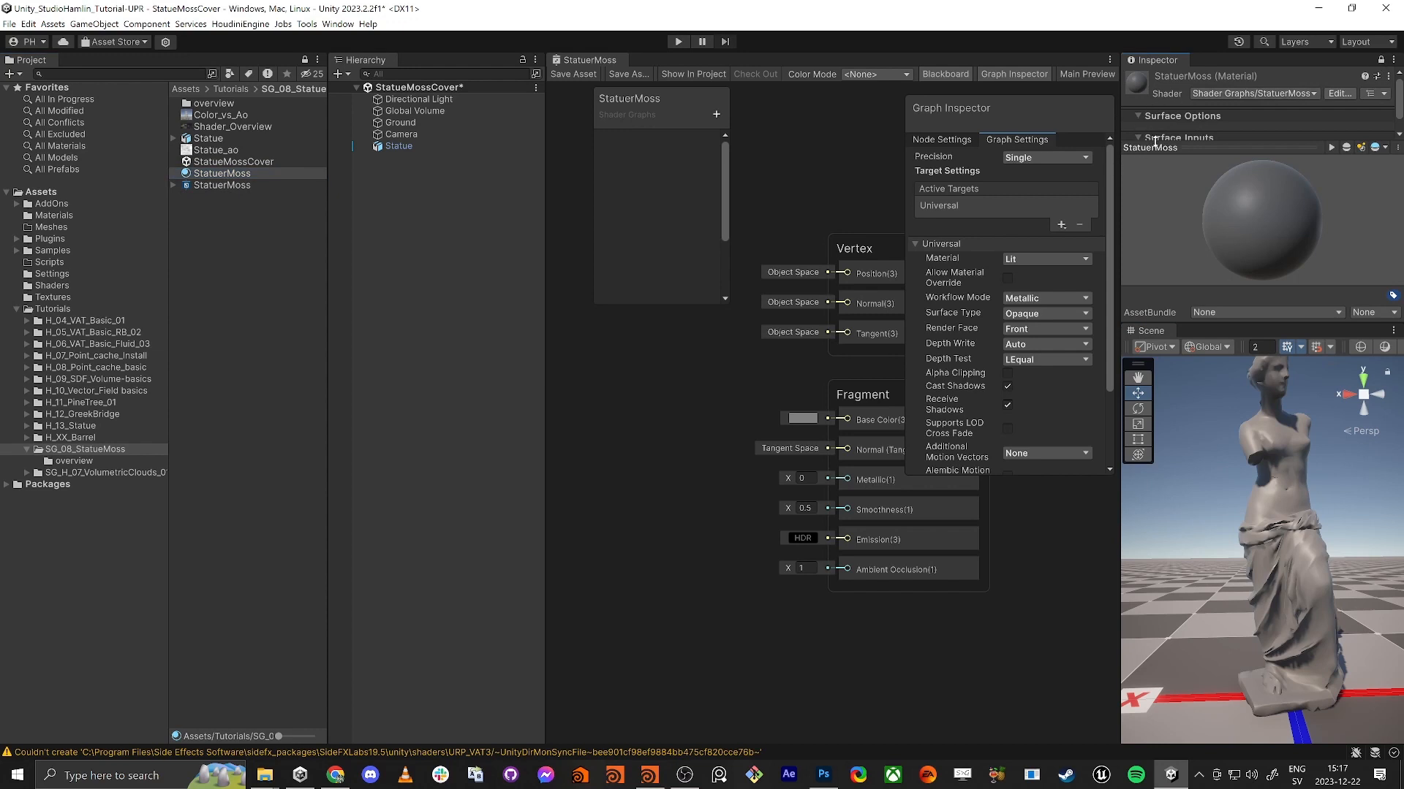
drag(1153, 143, 1140, 242)
drag(1132, 146, 1218, 246)
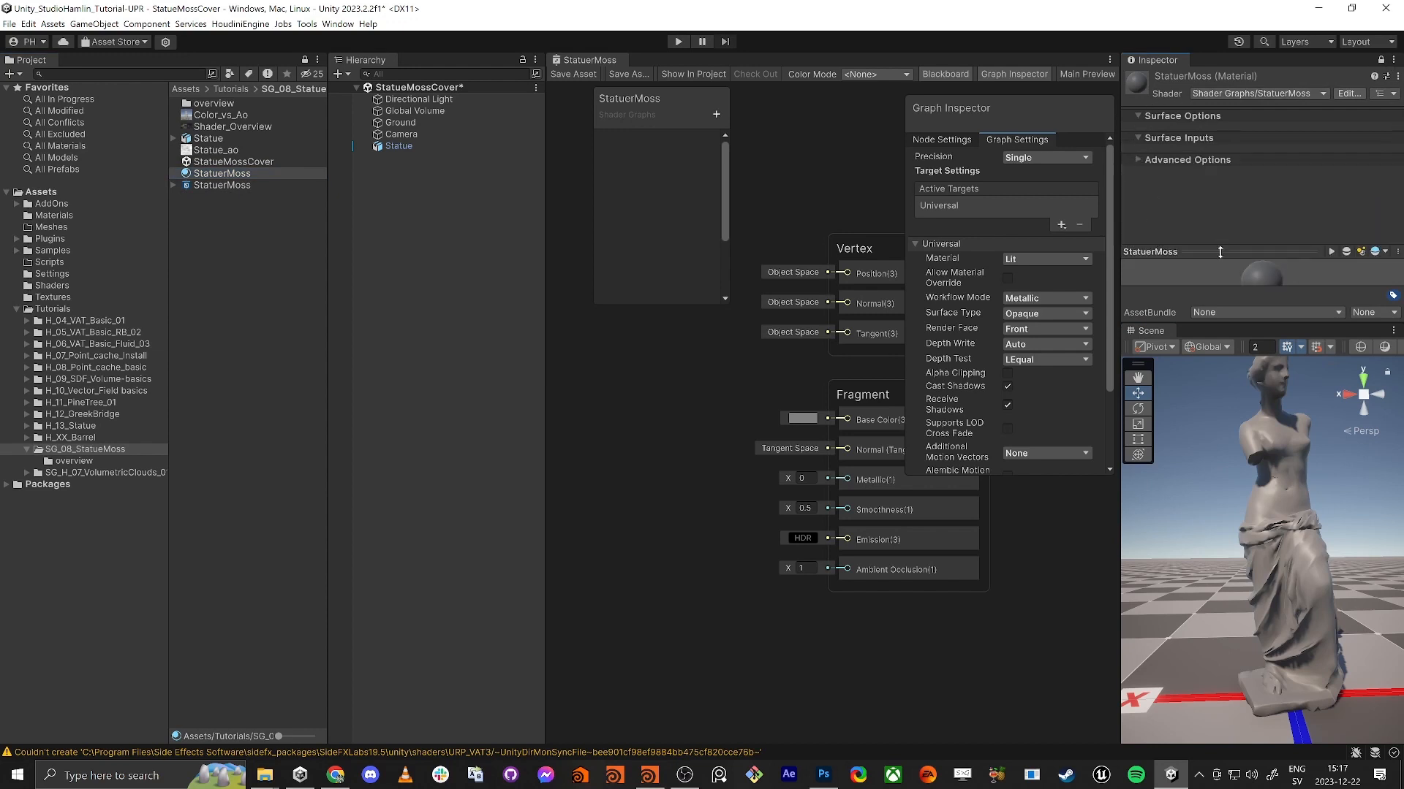
drag(1193, 324, 1192, 369)
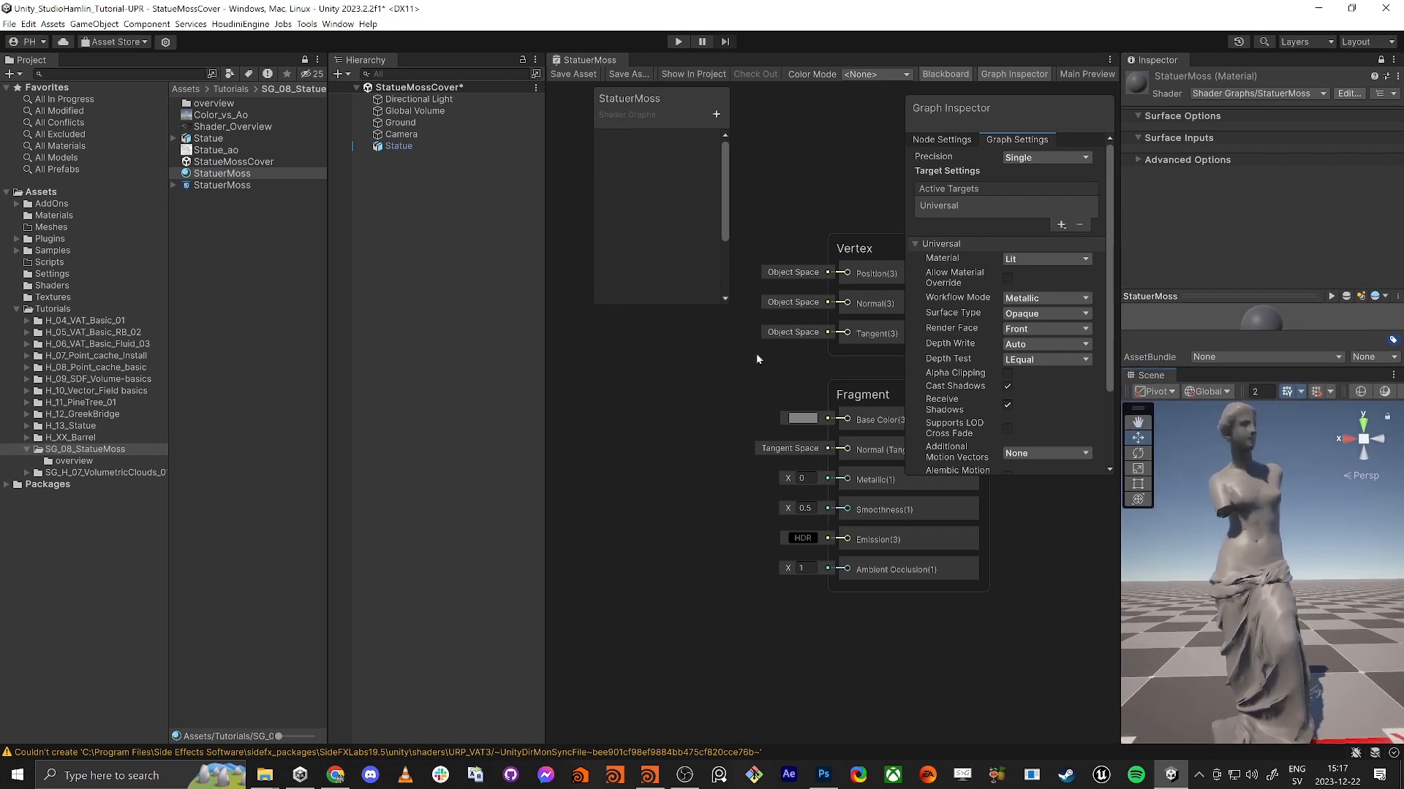
Hide the Graph Inspector and widen the graph area by docking the Hierarchy below the Project window and narrowing both.
click(1012, 75)
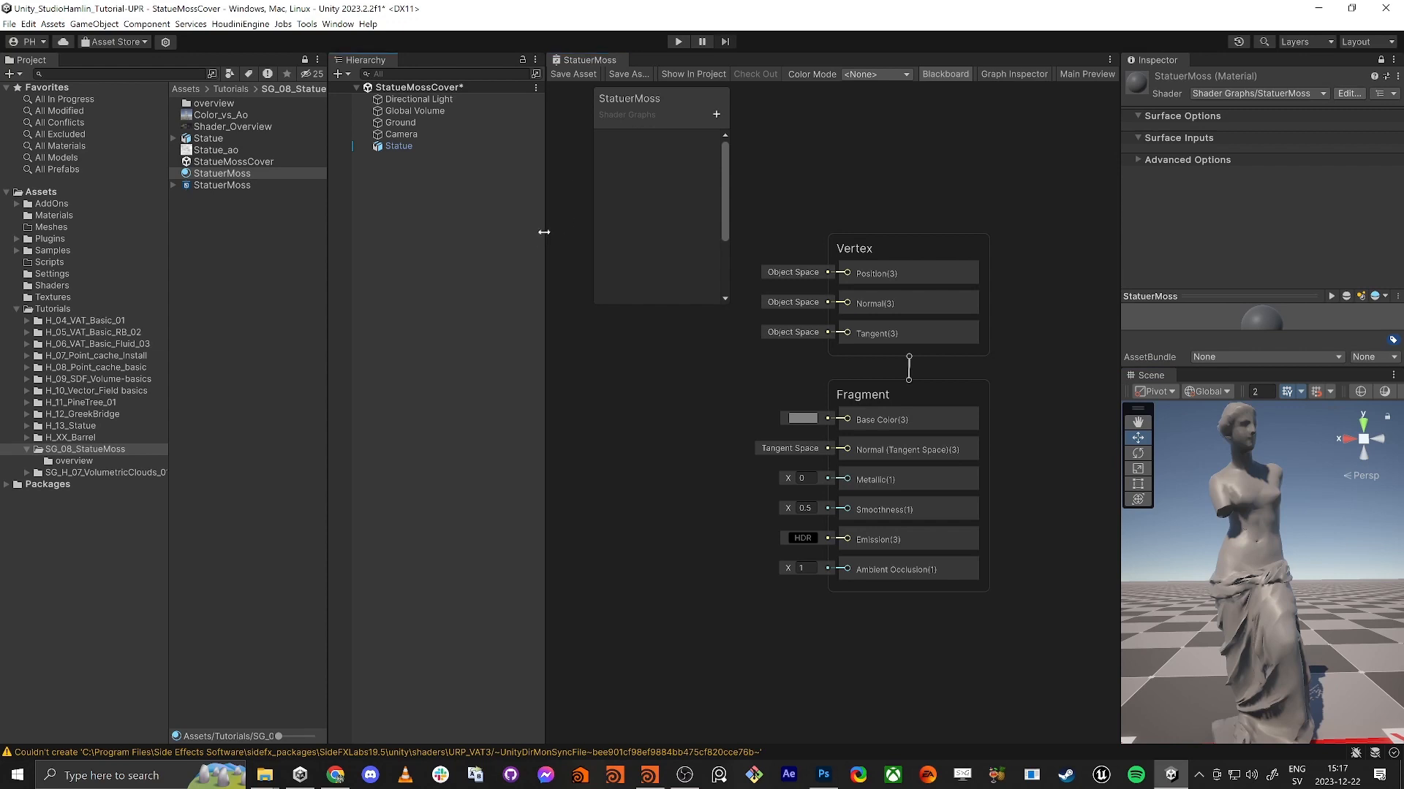
drag(544, 231, 468, 239)
drag(327, 263, 129, 271)
click(167, 273)
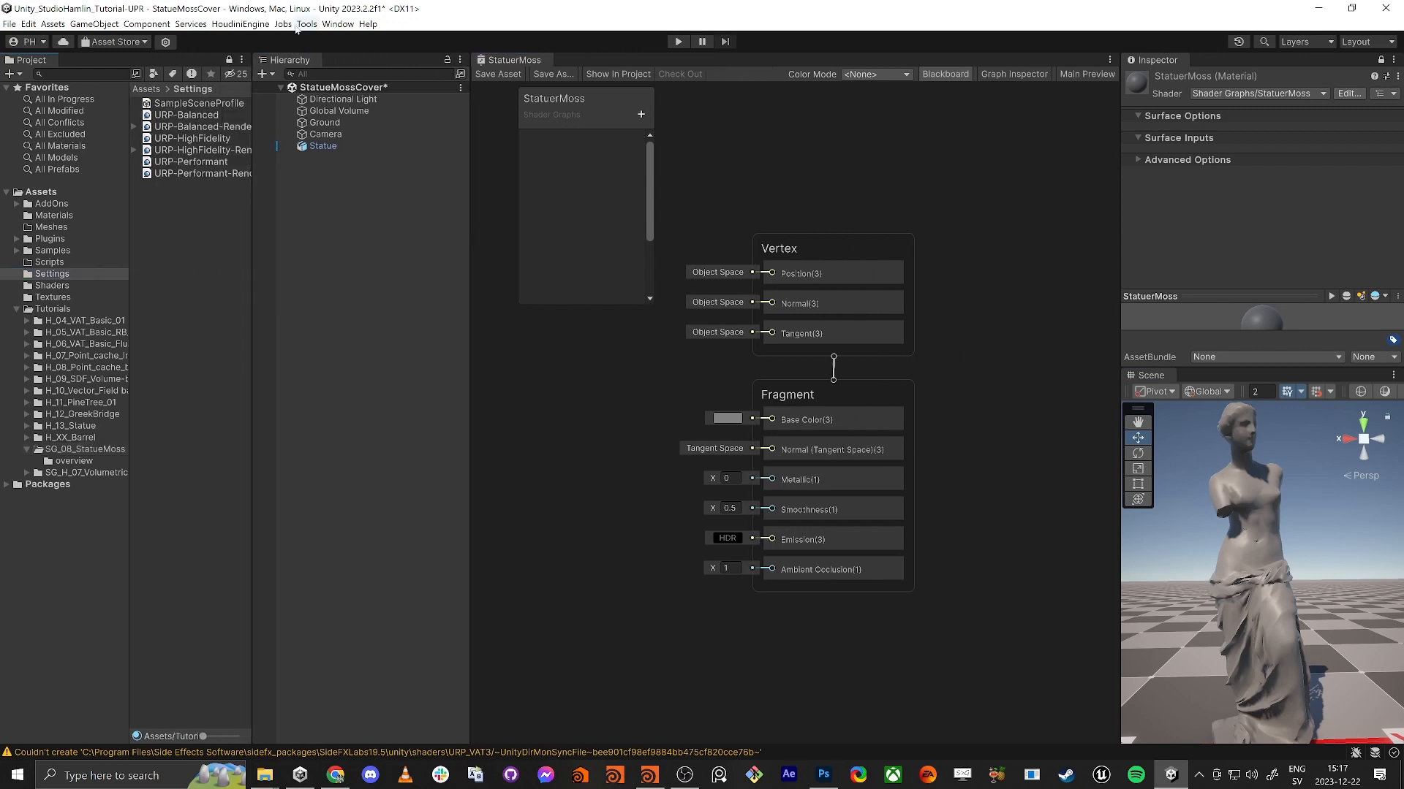
drag(283, 61, 92, 502)
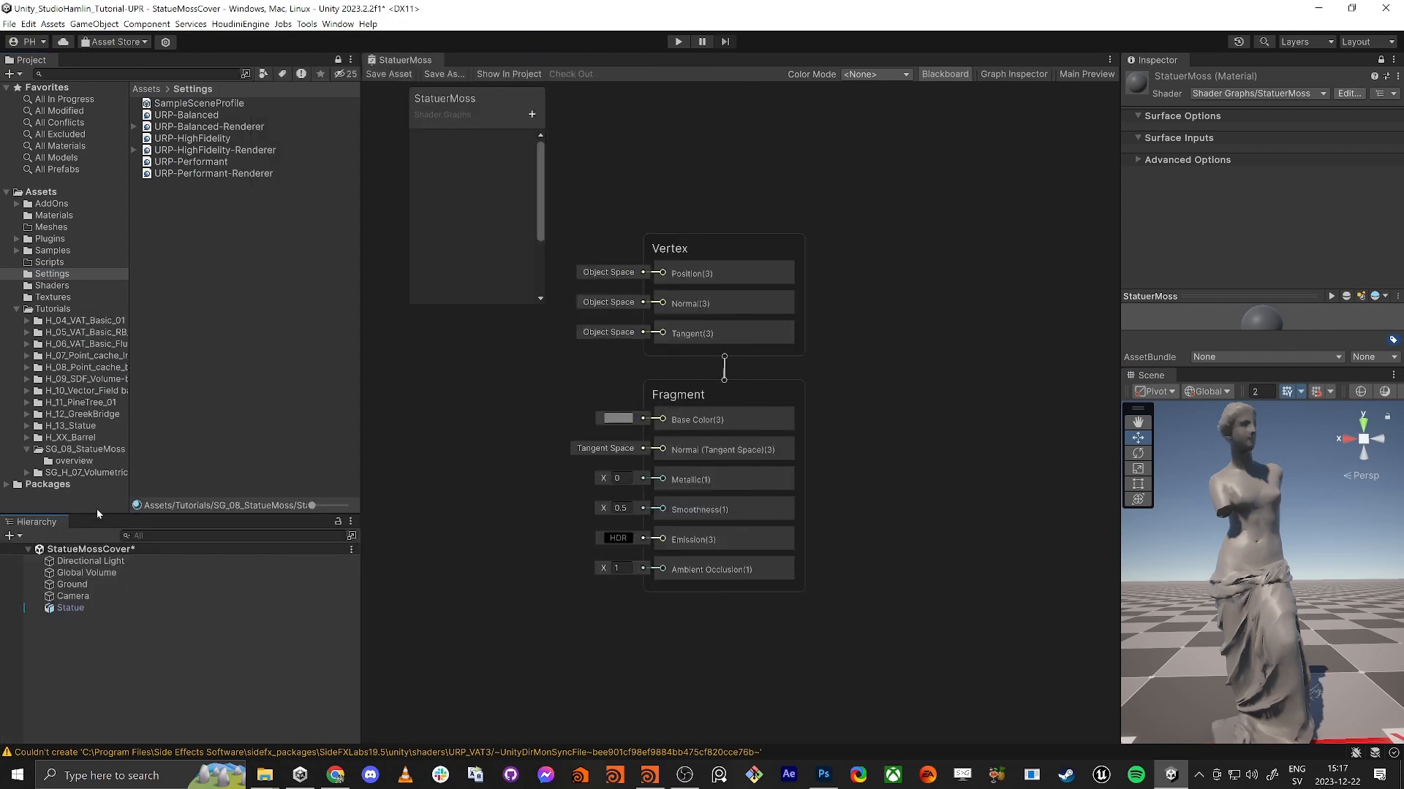
drag(362, 412, 224, 412)
middle_drag(418, 433, 726, 401)
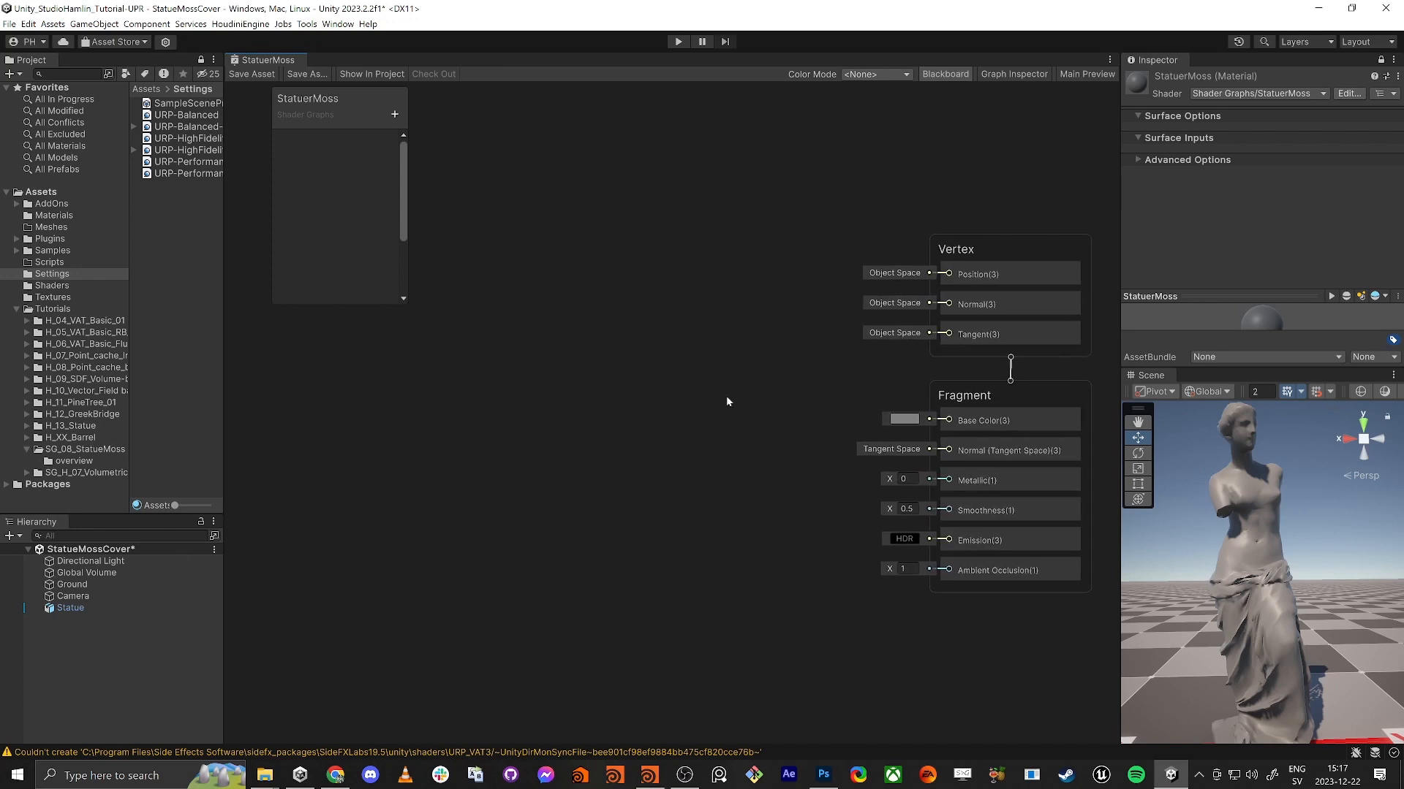
Add the Statue_ao texture from the SG_08_StatueMoss folder as a Sample Texture 2D node, well clear of the Fragment block.
click(71, 449)
drag(176, 151, 481, 350)
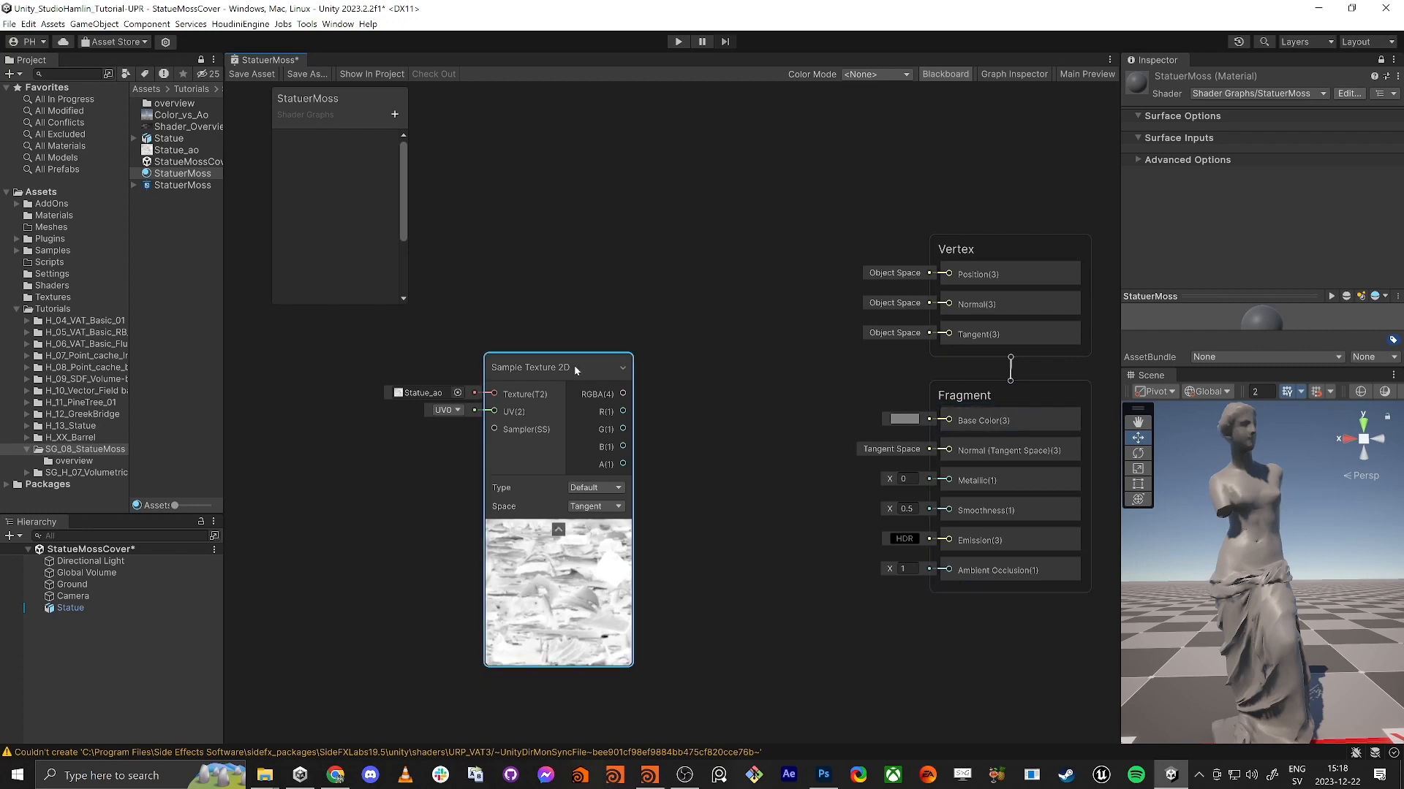
drag(573, 365, 544, 393)
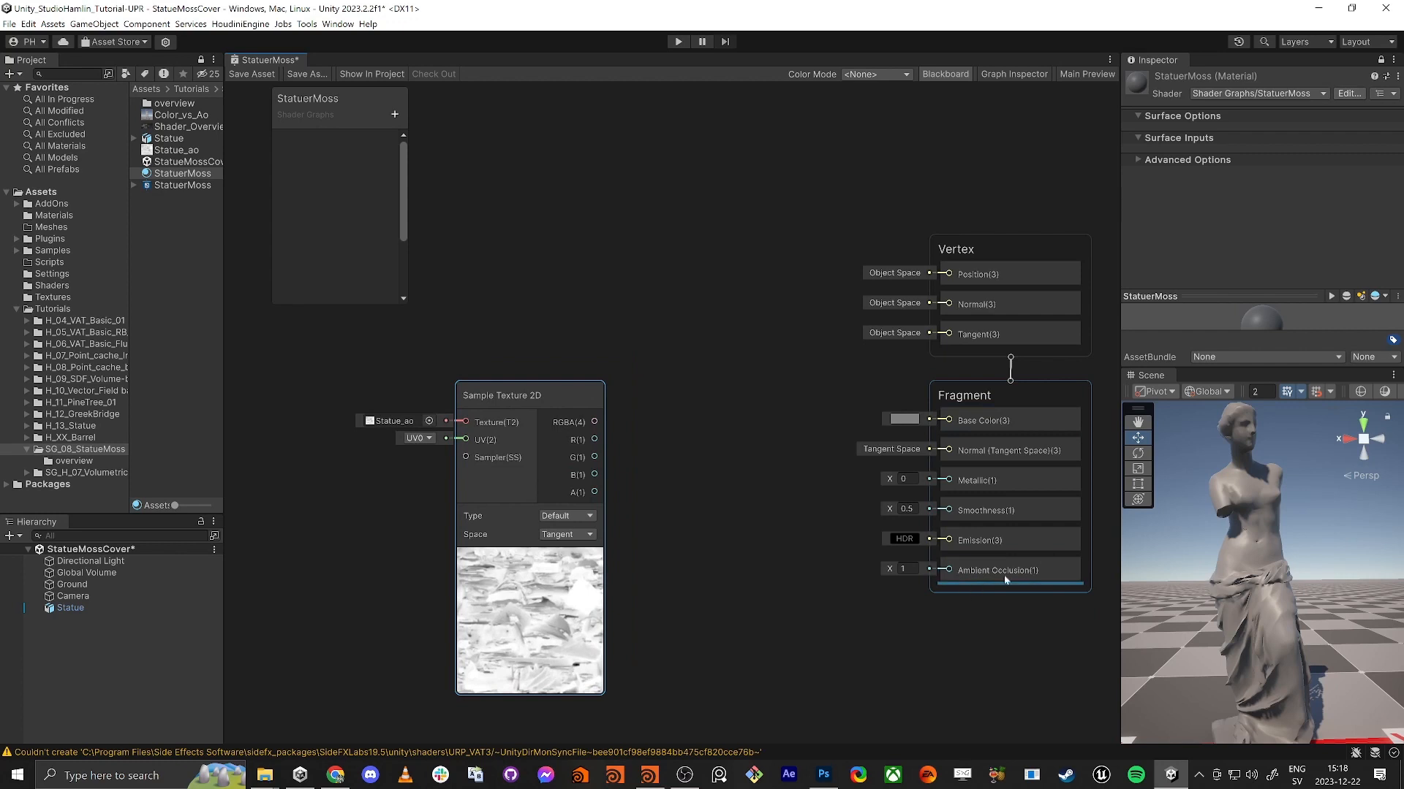
drag(571, 405, 501, 406)
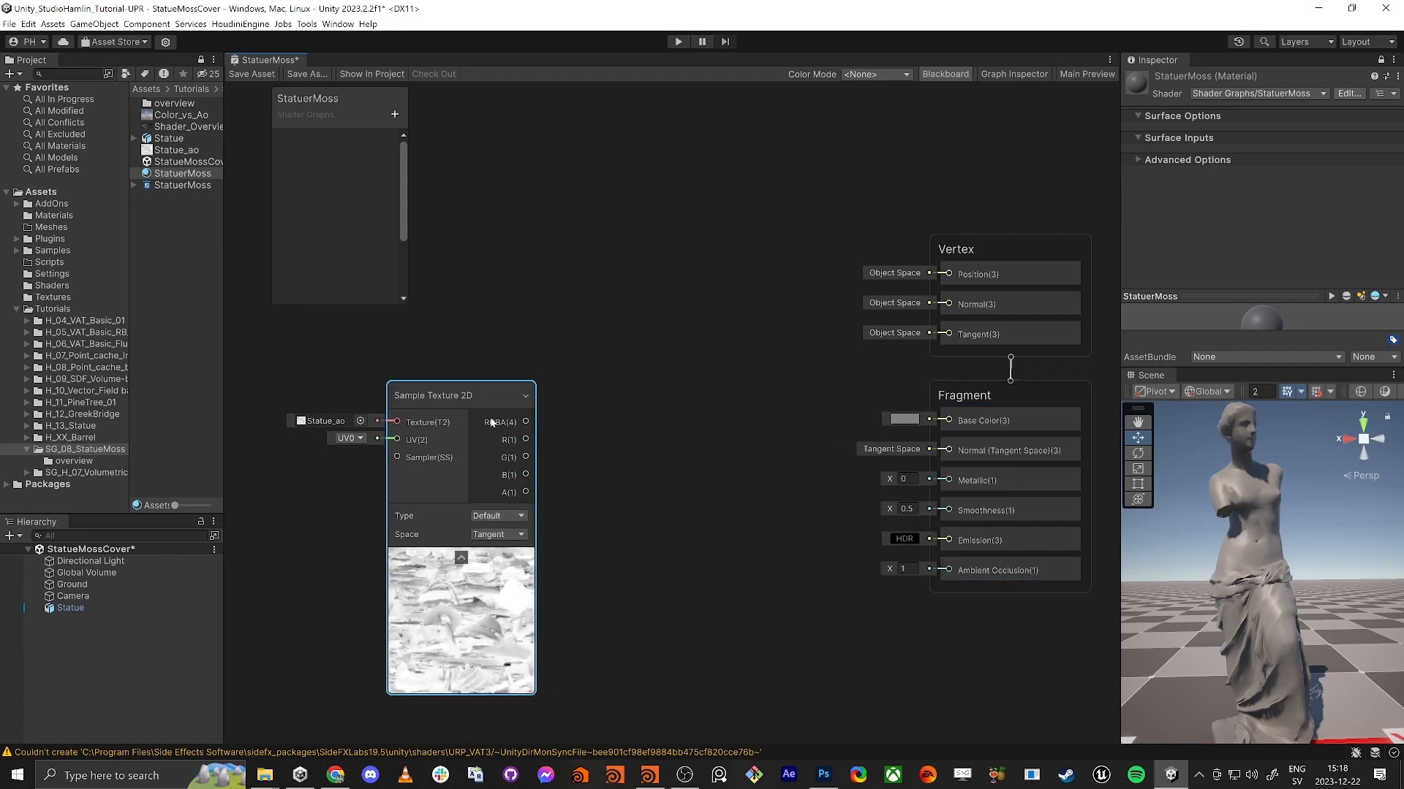
middle_drag(576, 473, 646, 454)
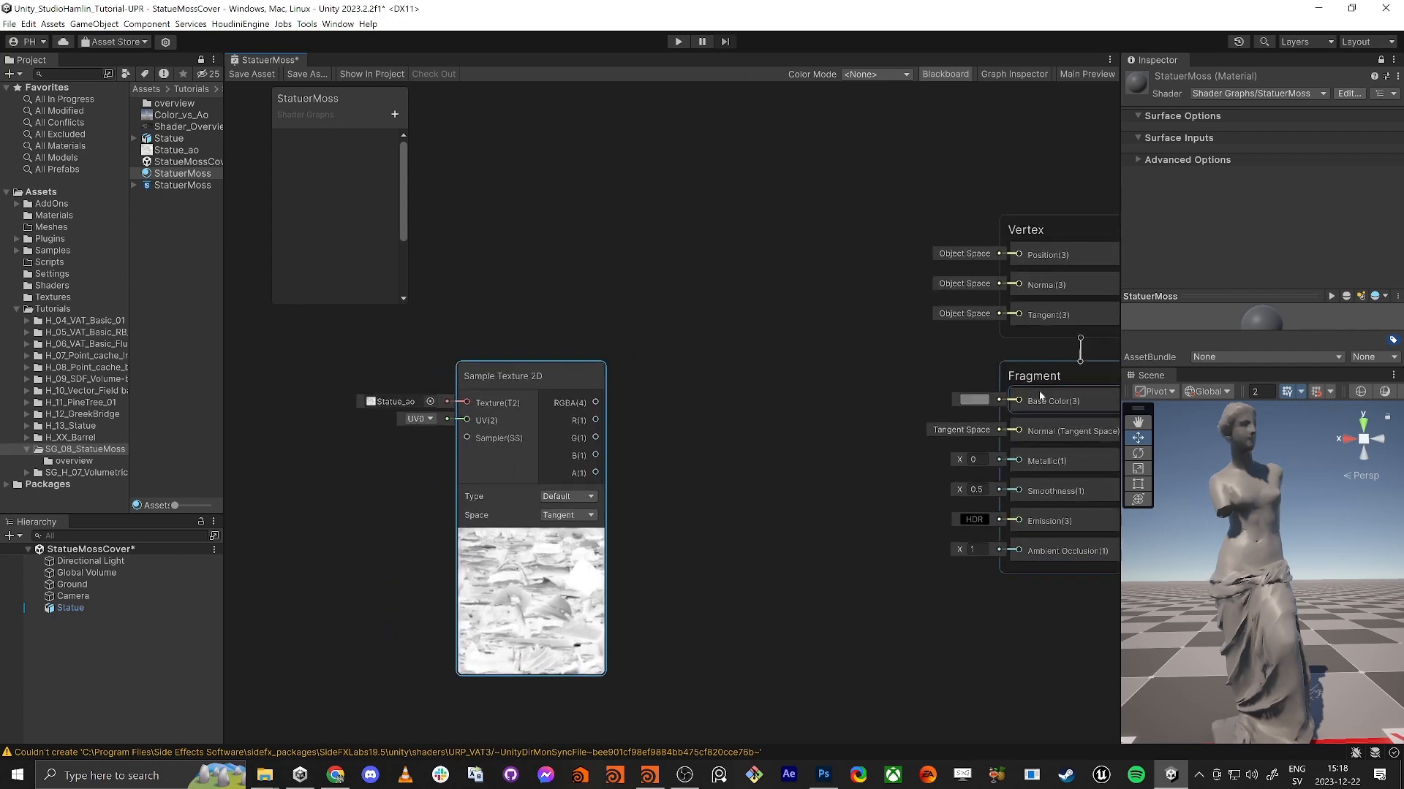
Switch to Photoshop and examine the statue in Color_vs_Ao.psd from close up.
key(alt+Tab)
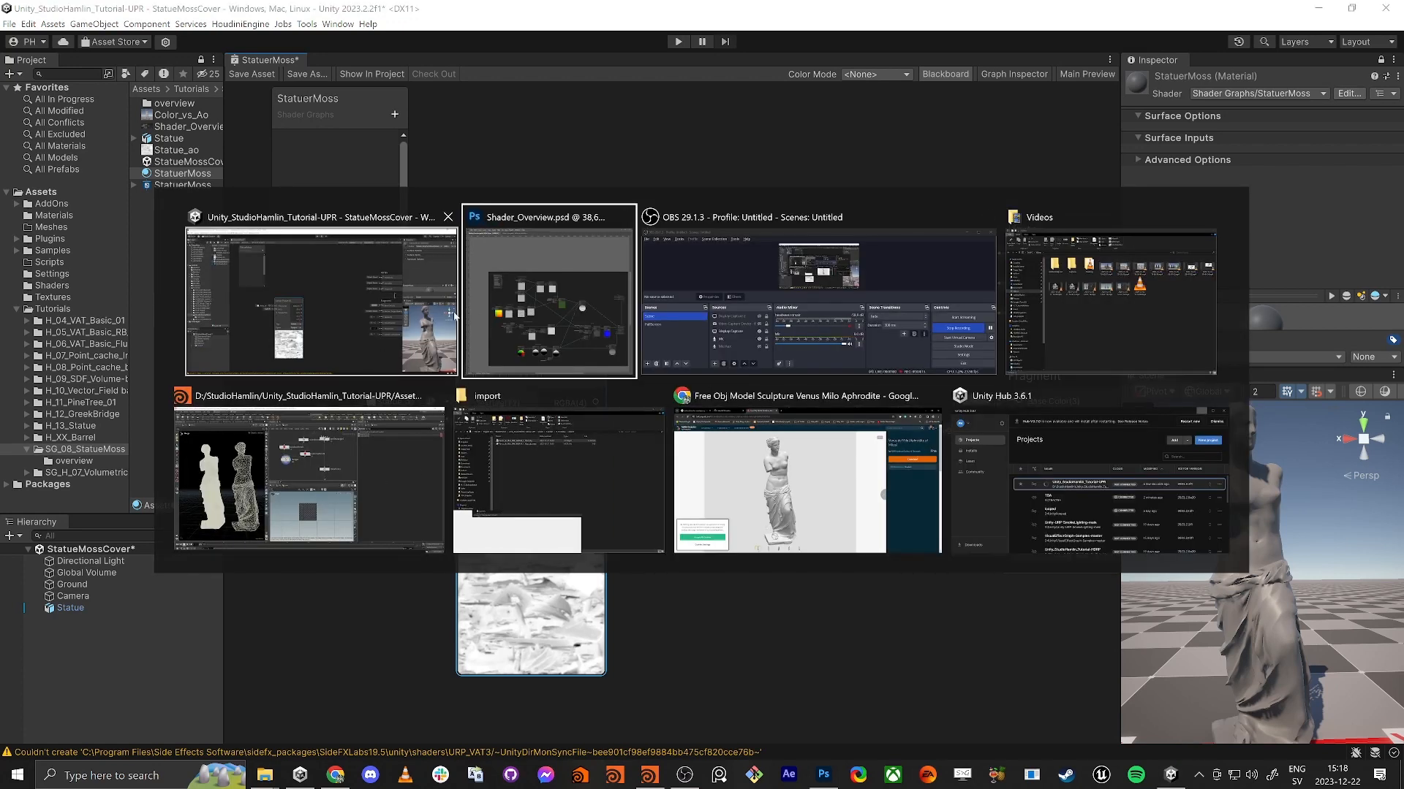
click(546, 297)
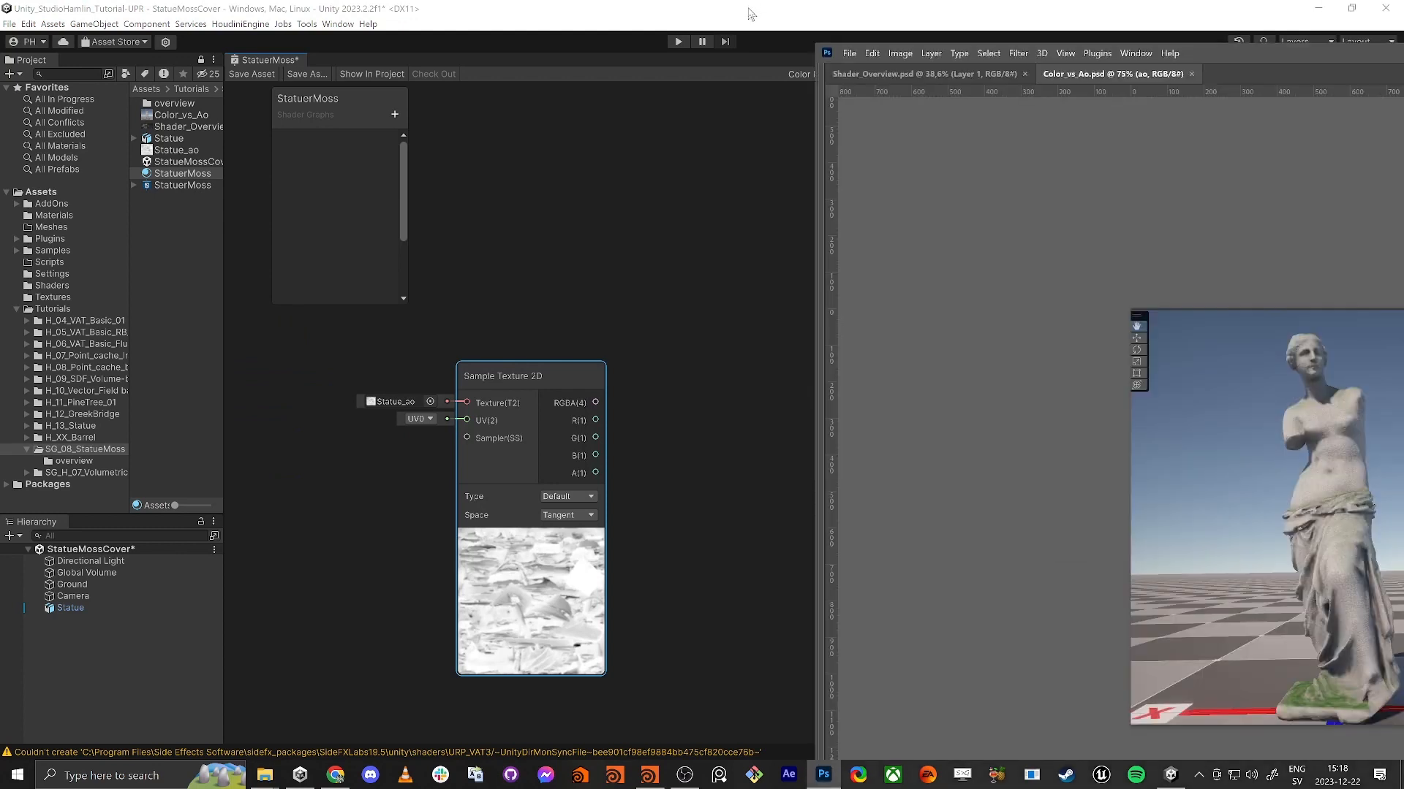
key(f)
key(f)
key(f)
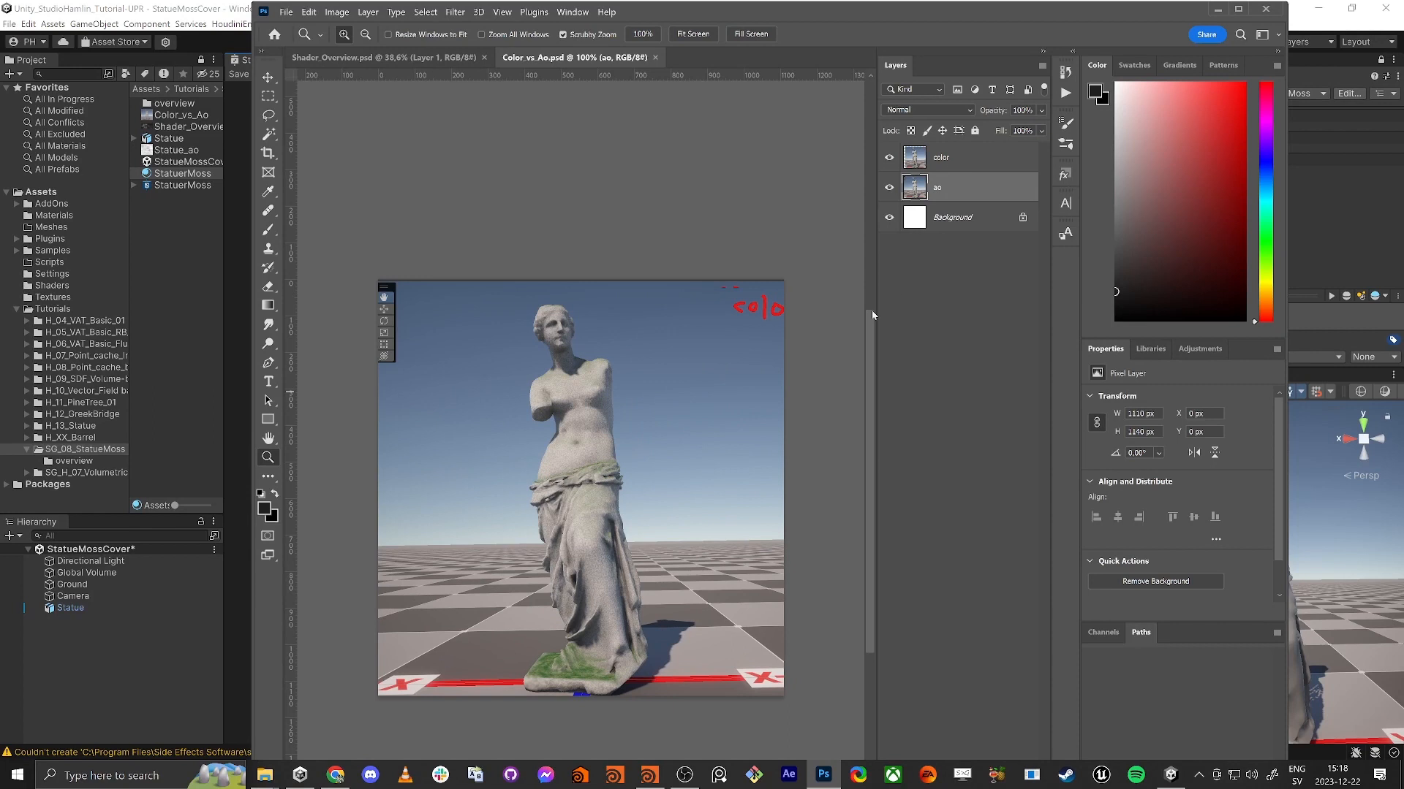
click(585, 574)
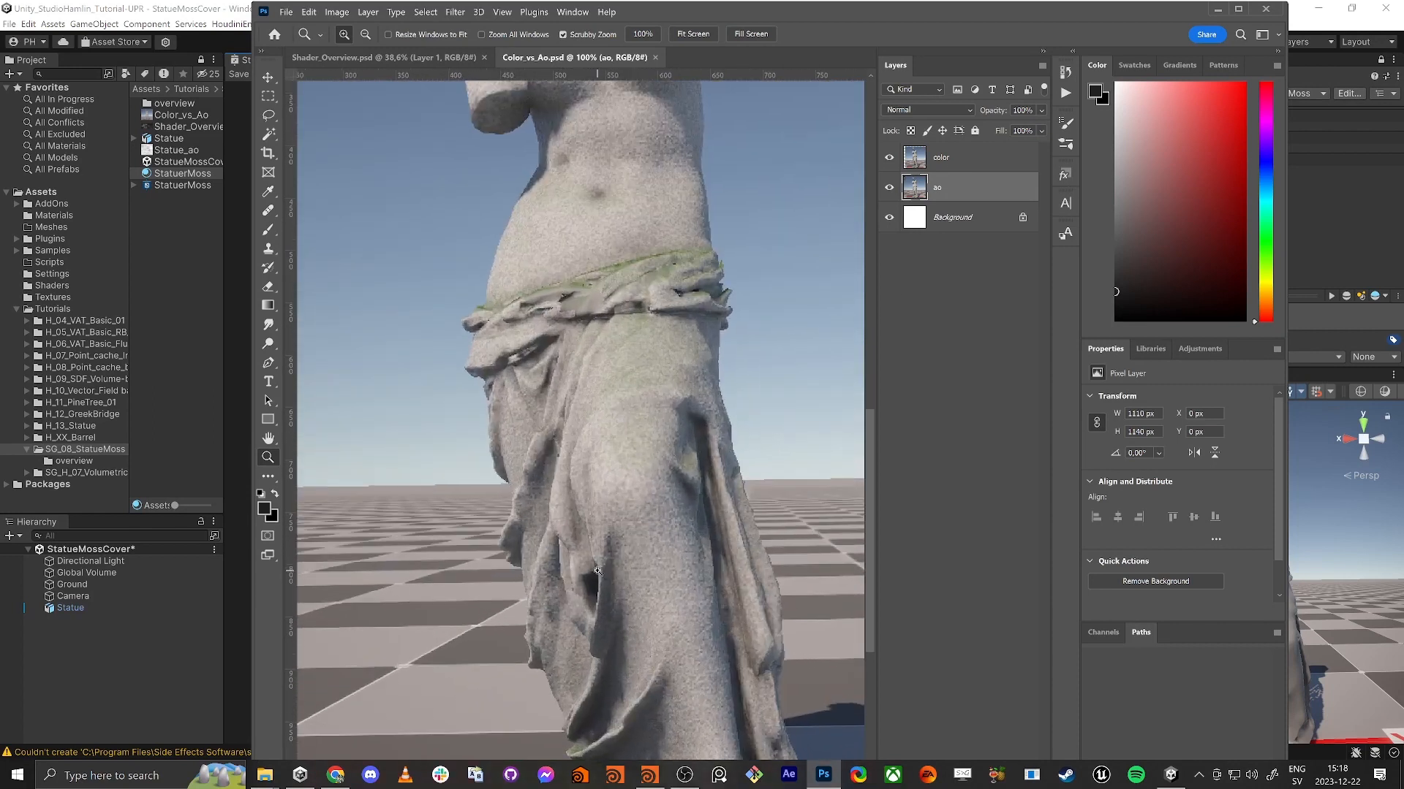
drag(586, 574, 563, 574)
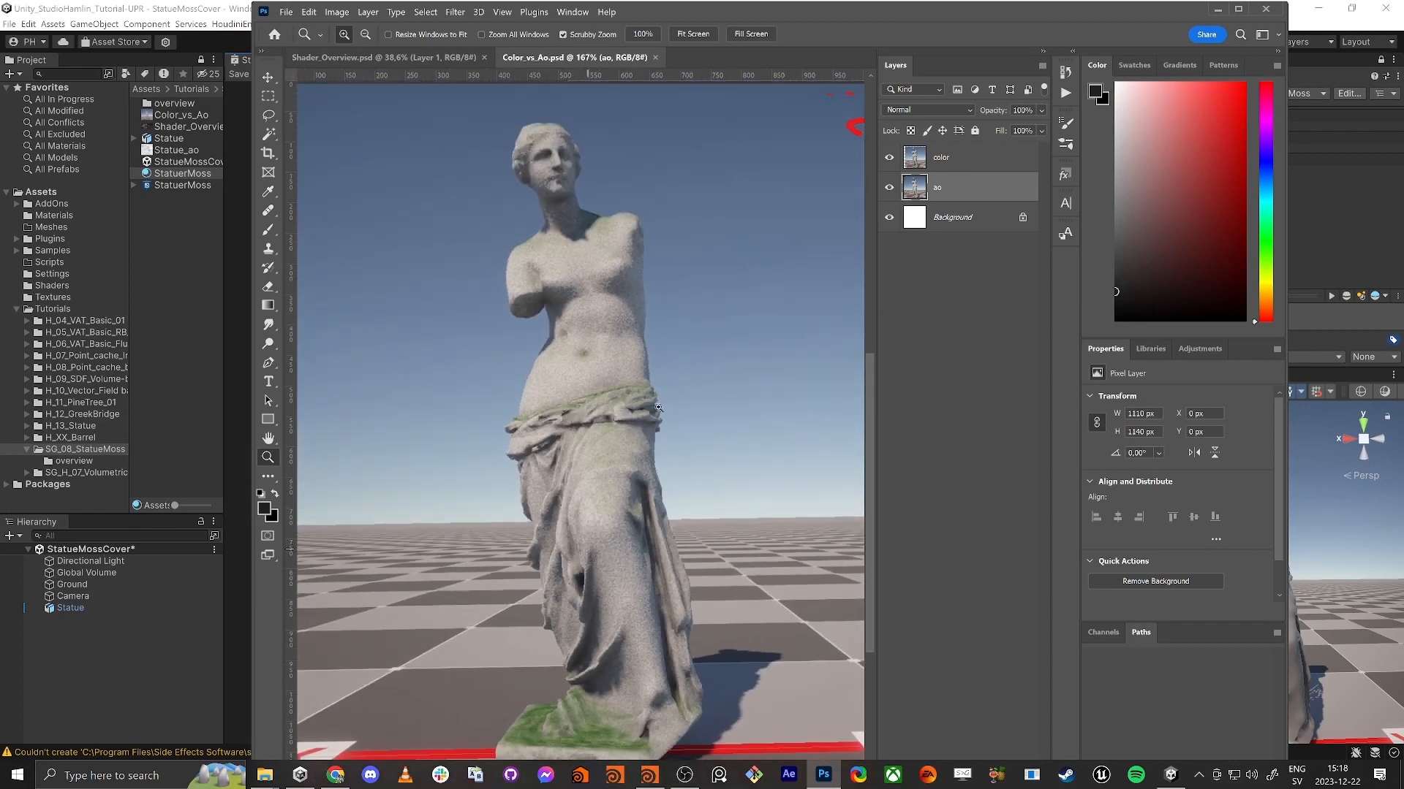
Compare the color and ao renders by repeatedly toggling the color layer's visibility, then move Photoshop away from the Unity graph.
click(939, 160)
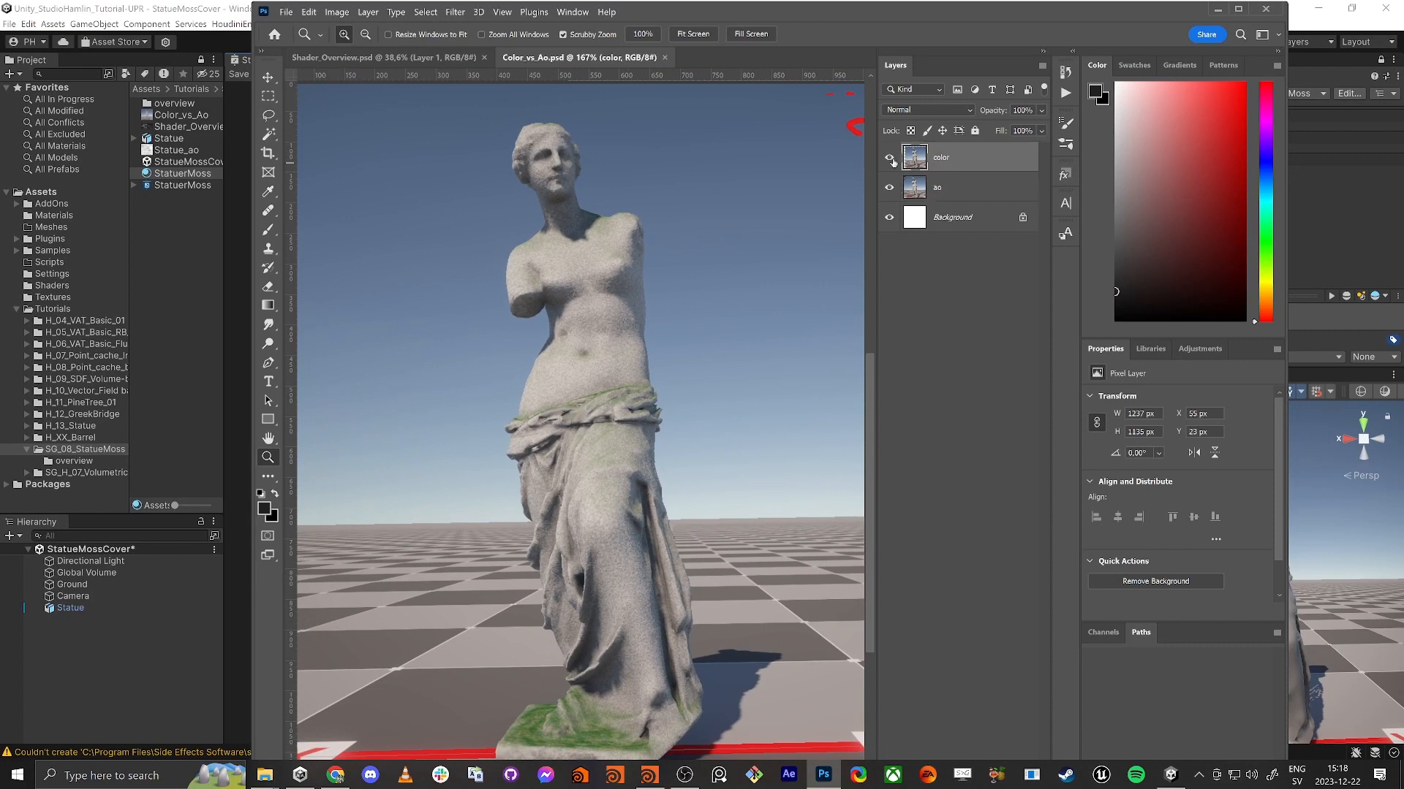
click(890, 158)
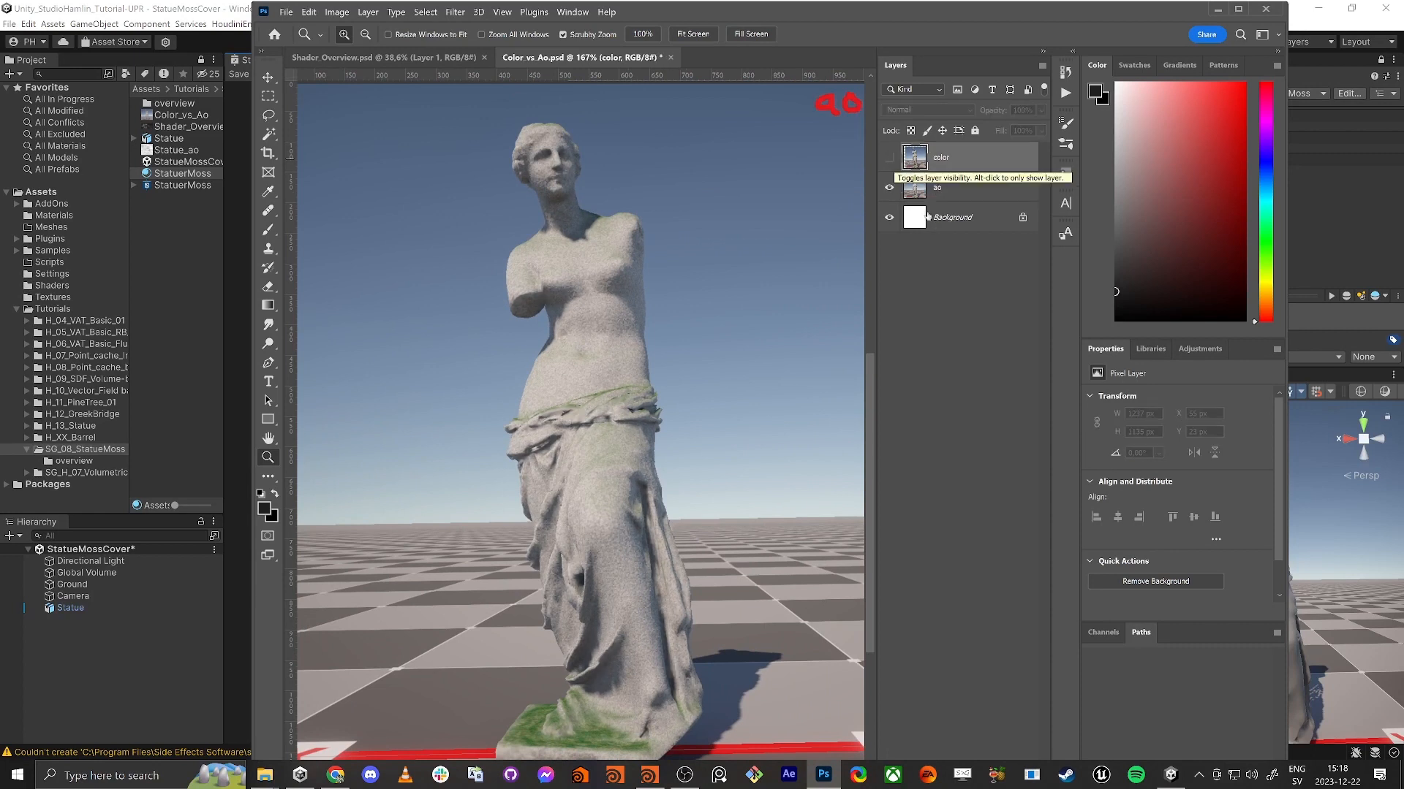
click(889, 157)
drag(849, 141, 845, 141)
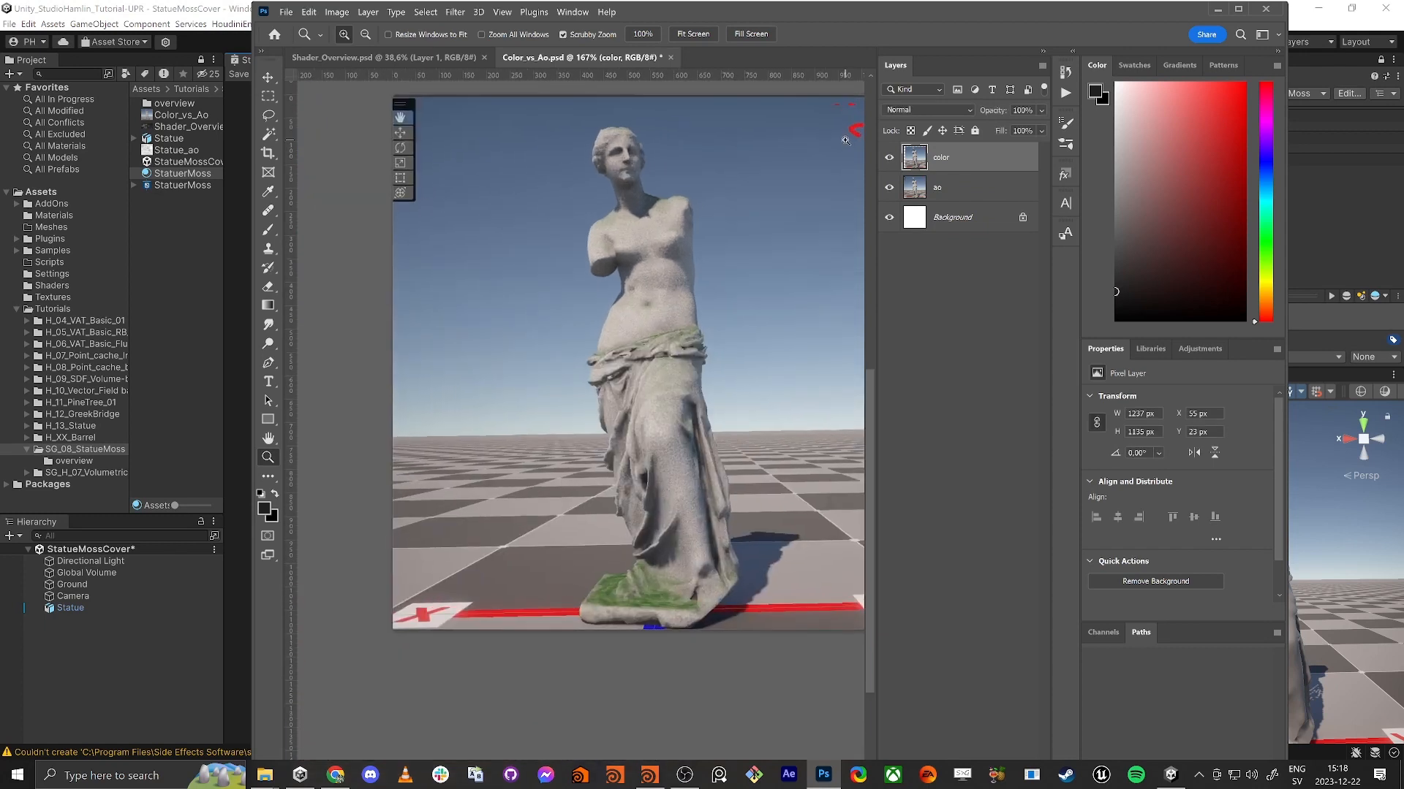
click(889, 157)
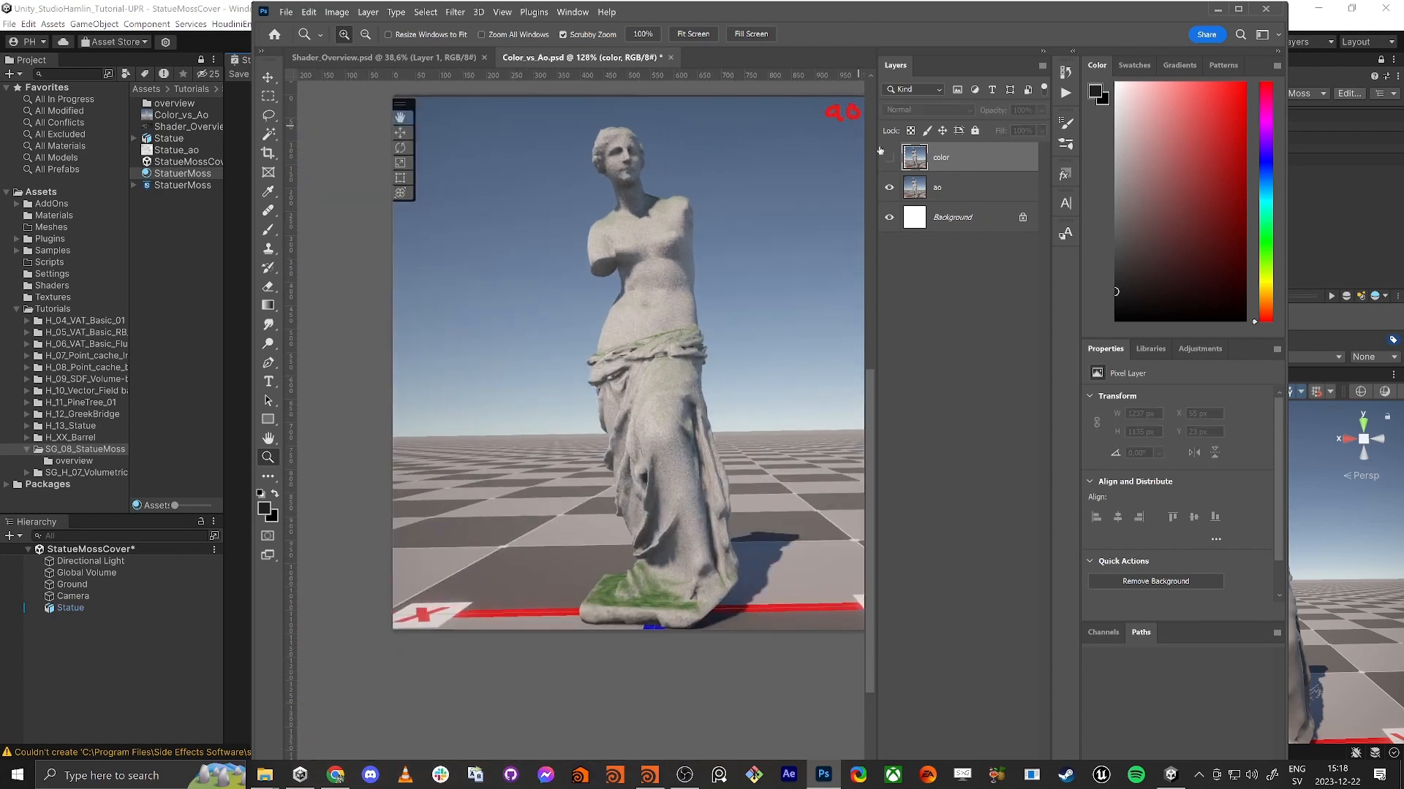
click(890, 158)
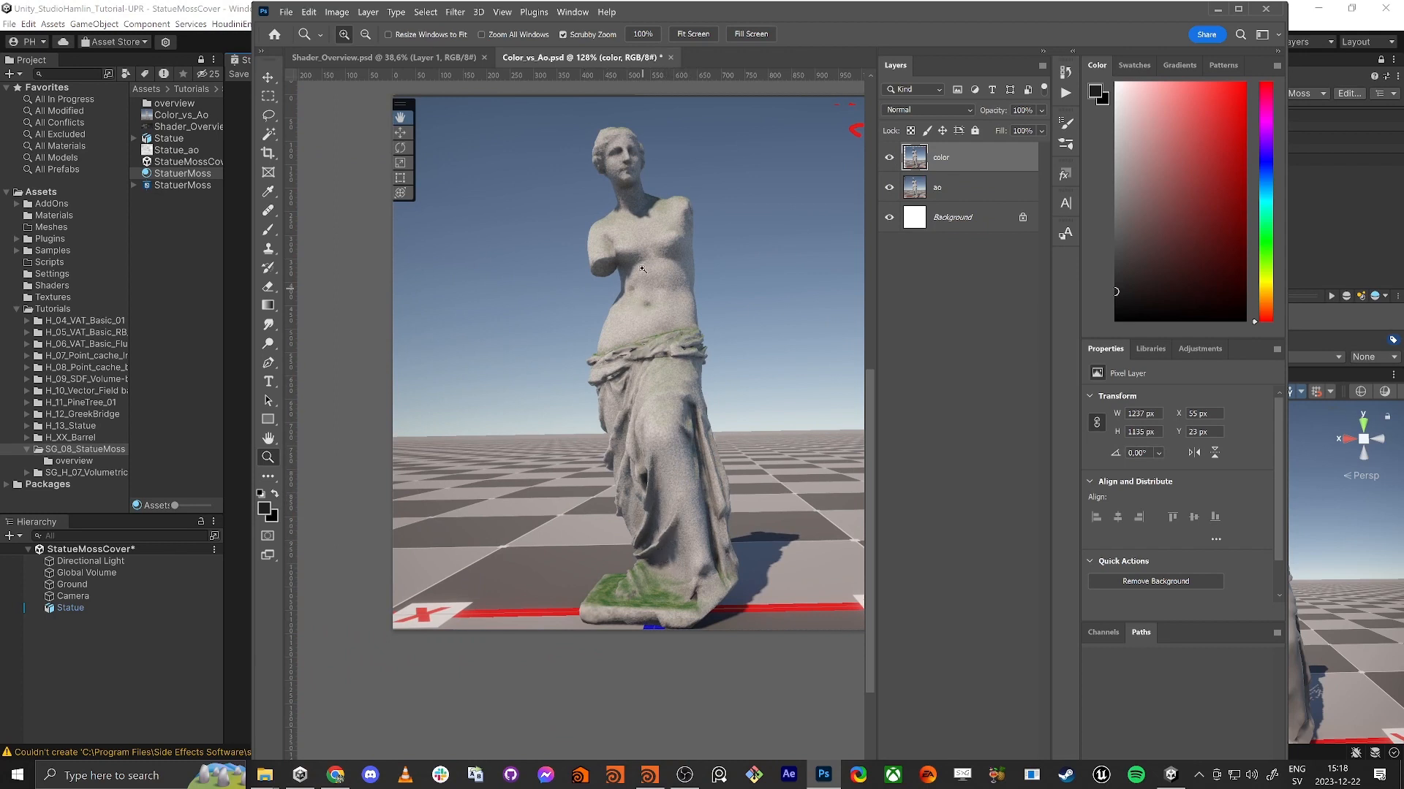
click(889, 158)
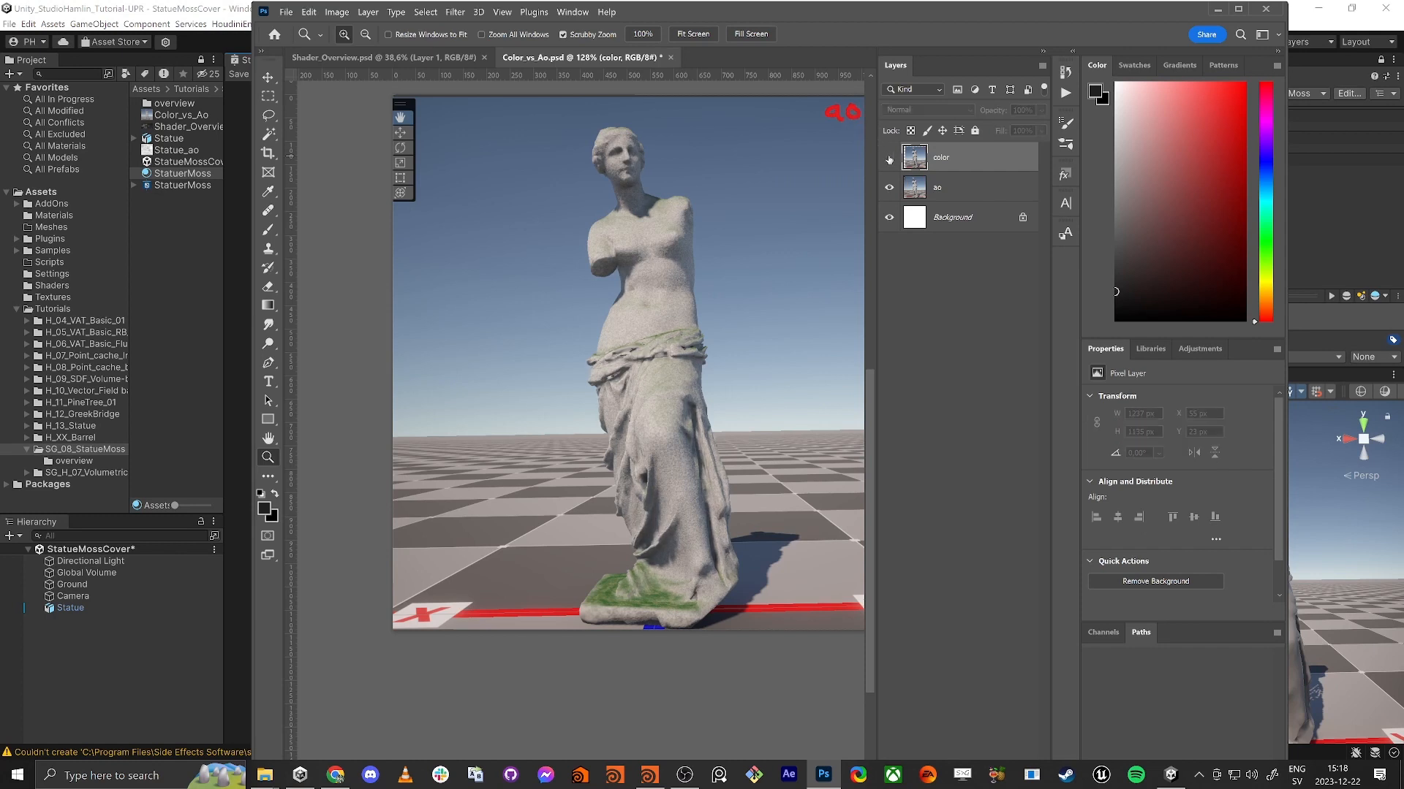
click(890, 158)
click(889, 158)
click(890, 158)
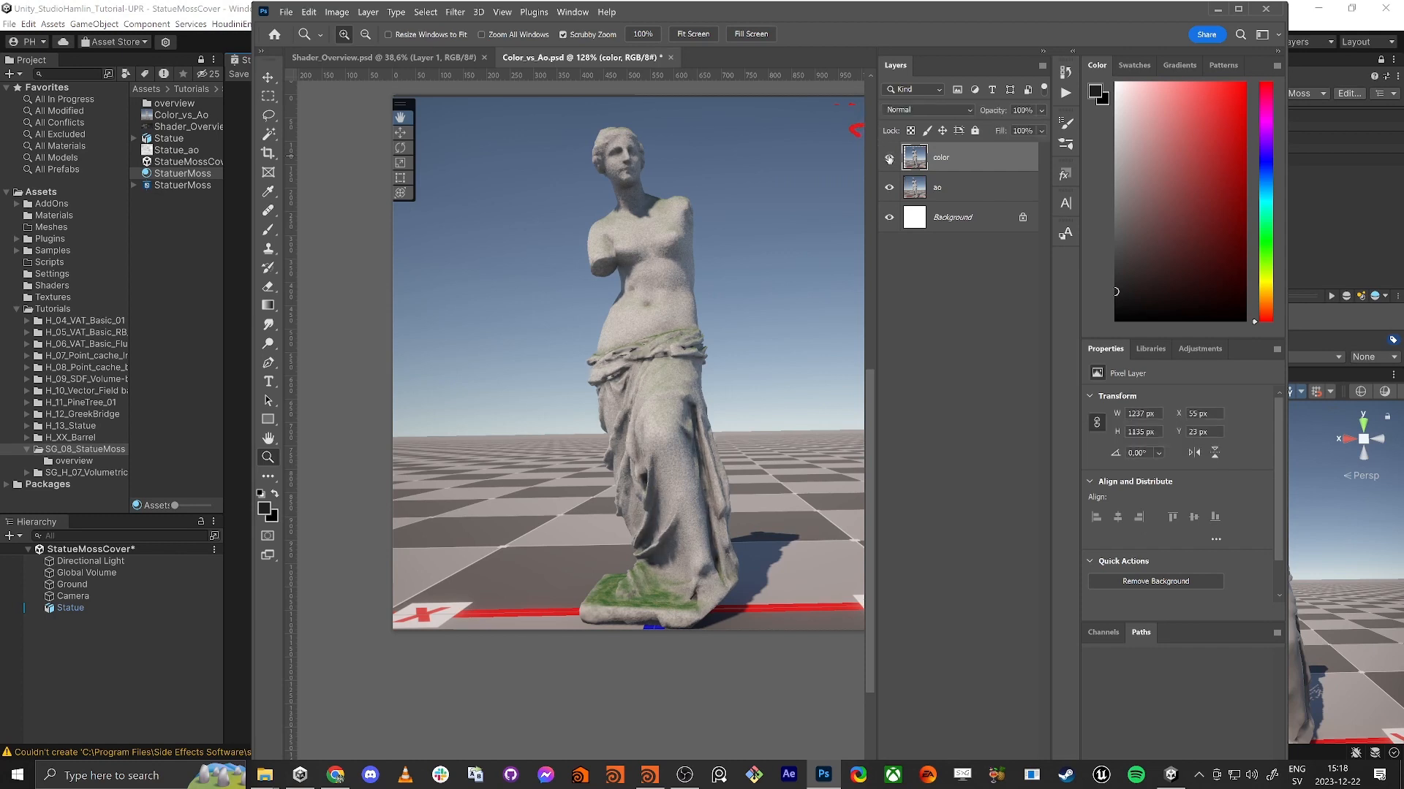
click(890, 158)
click(890, 158)
click(891, 157)
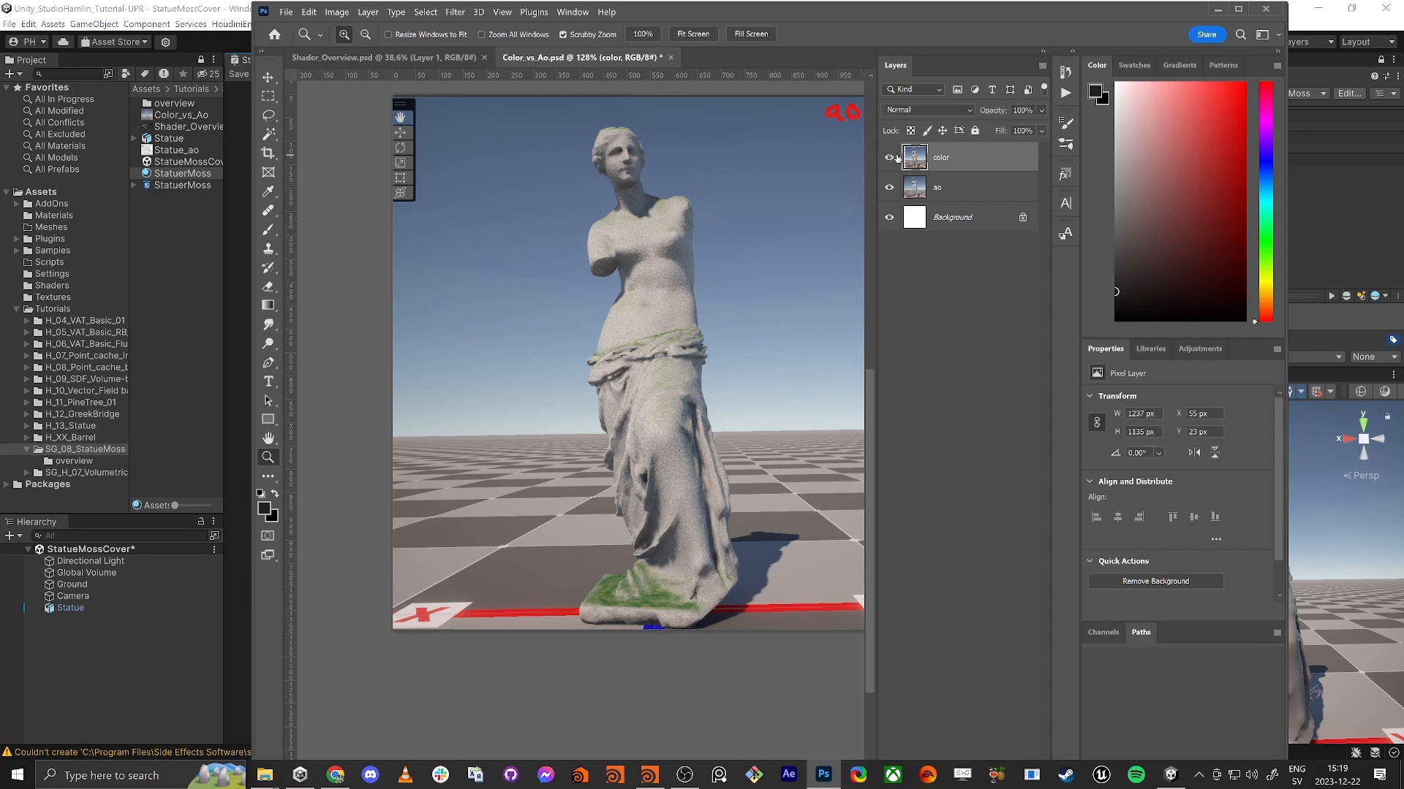
click(891, 158)
click(891, 158)
click(891, 157)
click(889, 158)
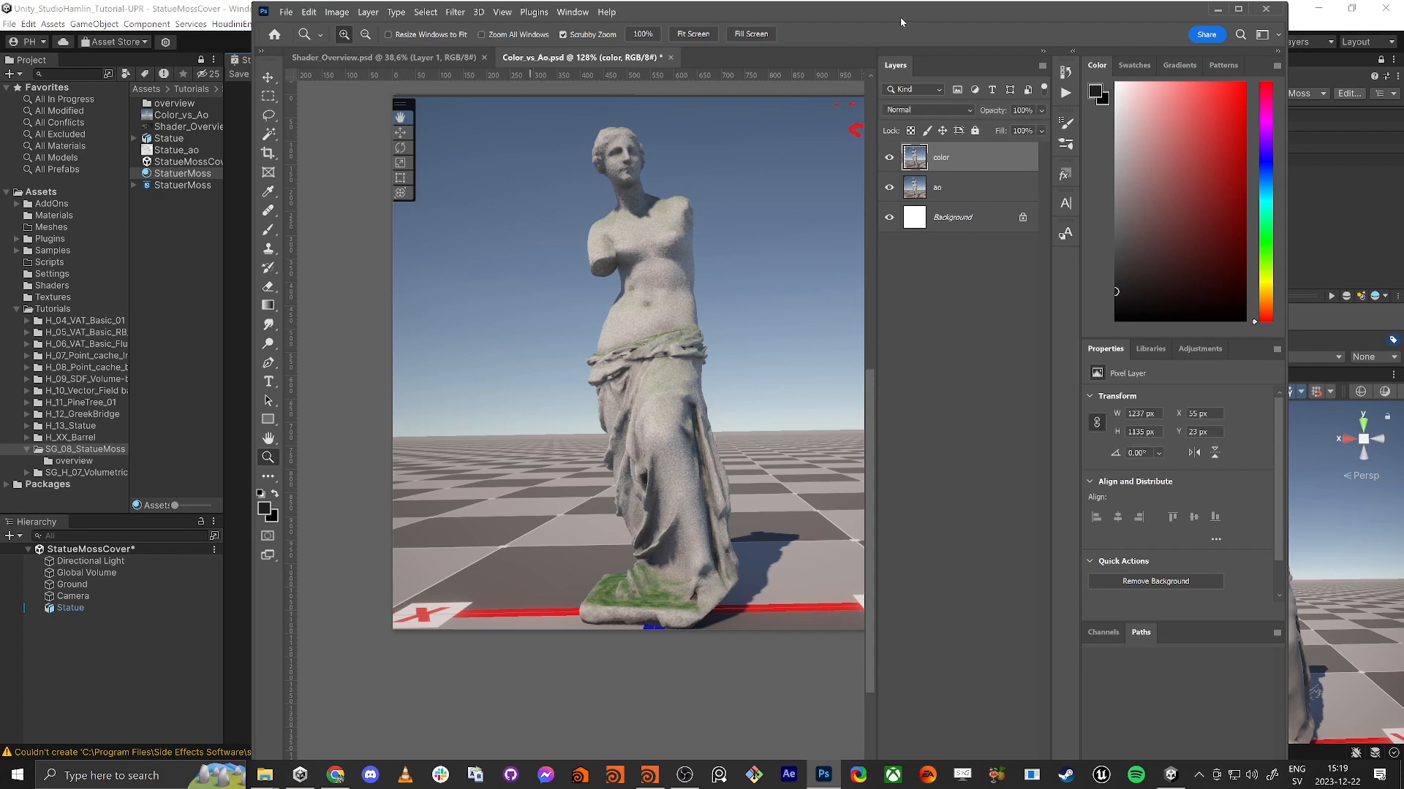
drag(899, 19, 1403, 0)
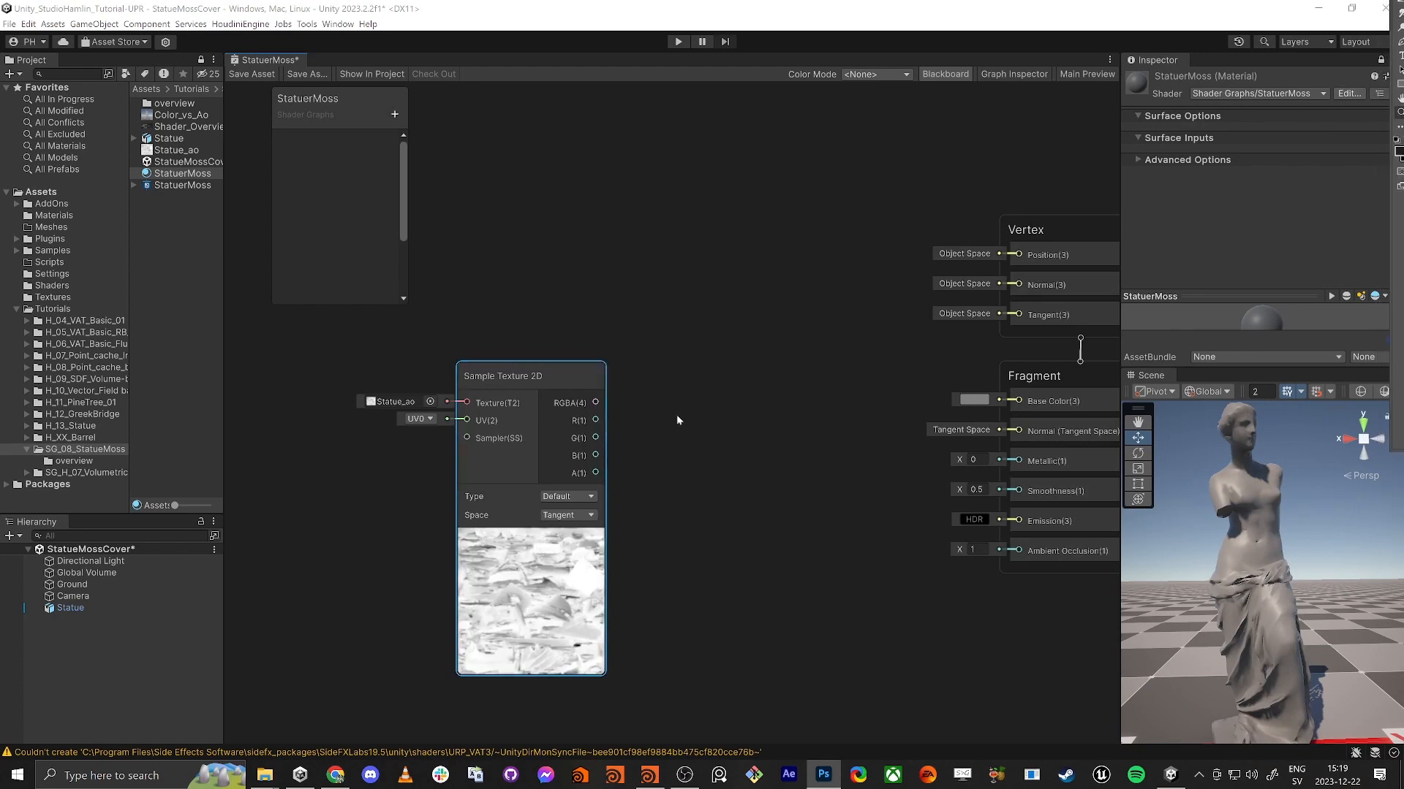
Connect the Statue_ao texture's R output to Base Color, save the shader graph, and check the statue in the scene.
drag(1018, 400, 597, 420)
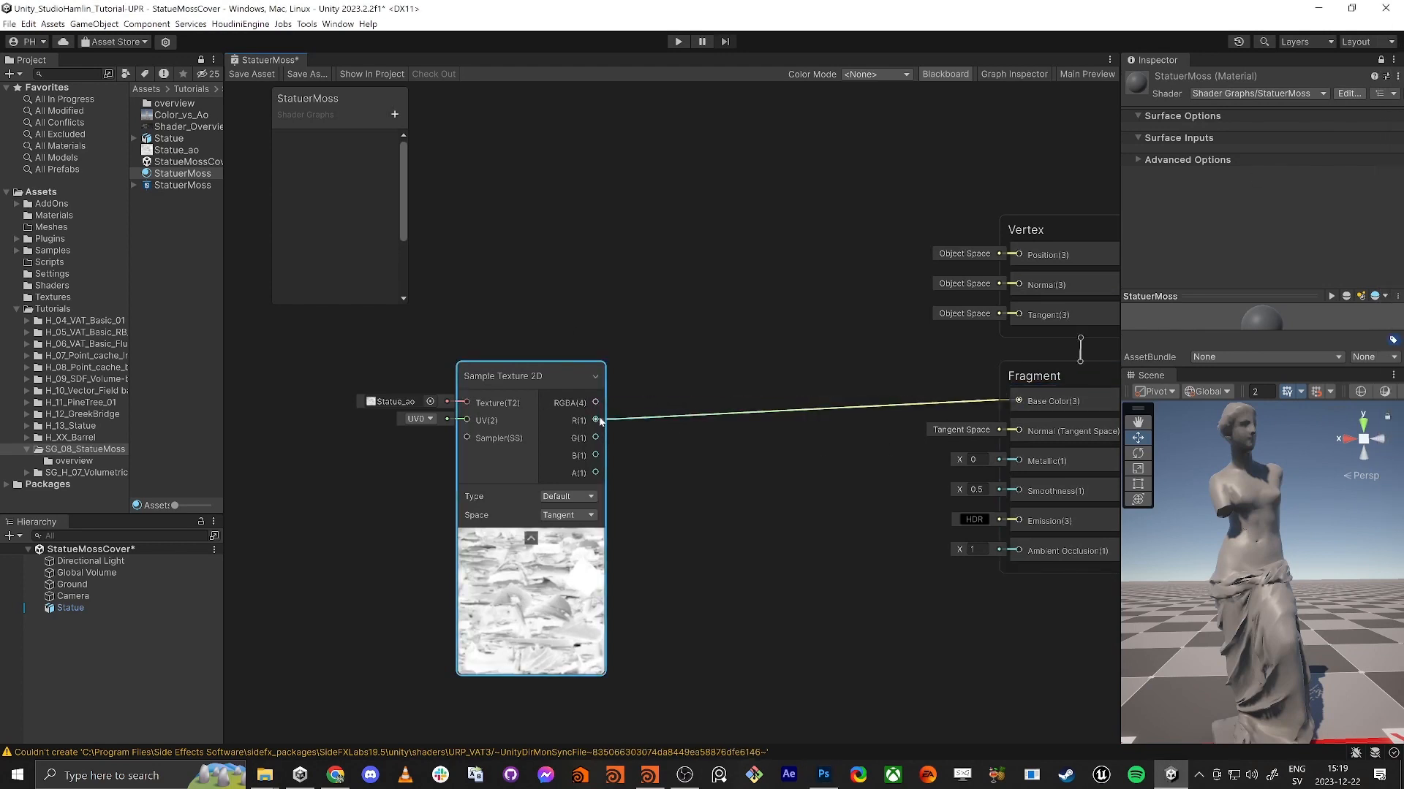
click(251, 73)
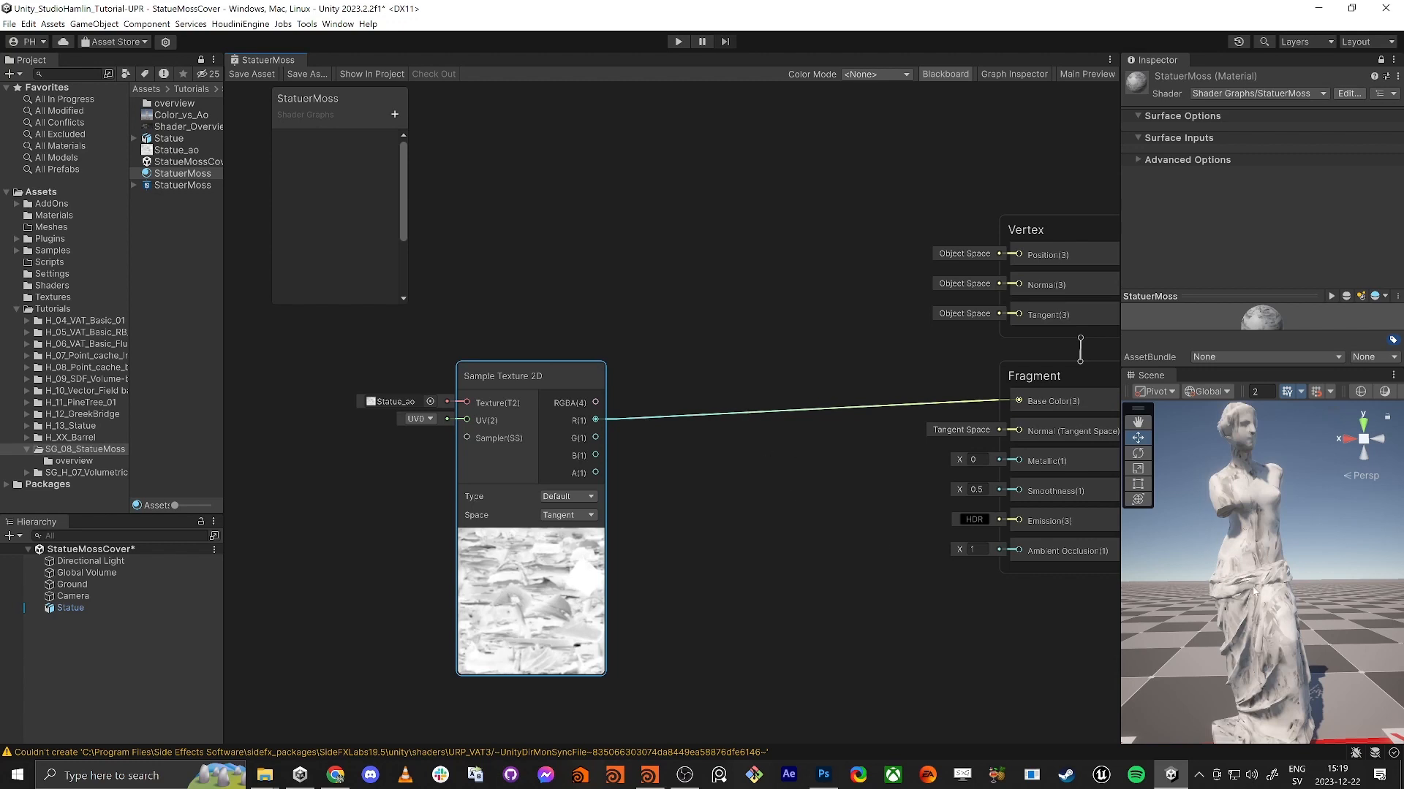
right_drag(1239, 600, 1228, 596)
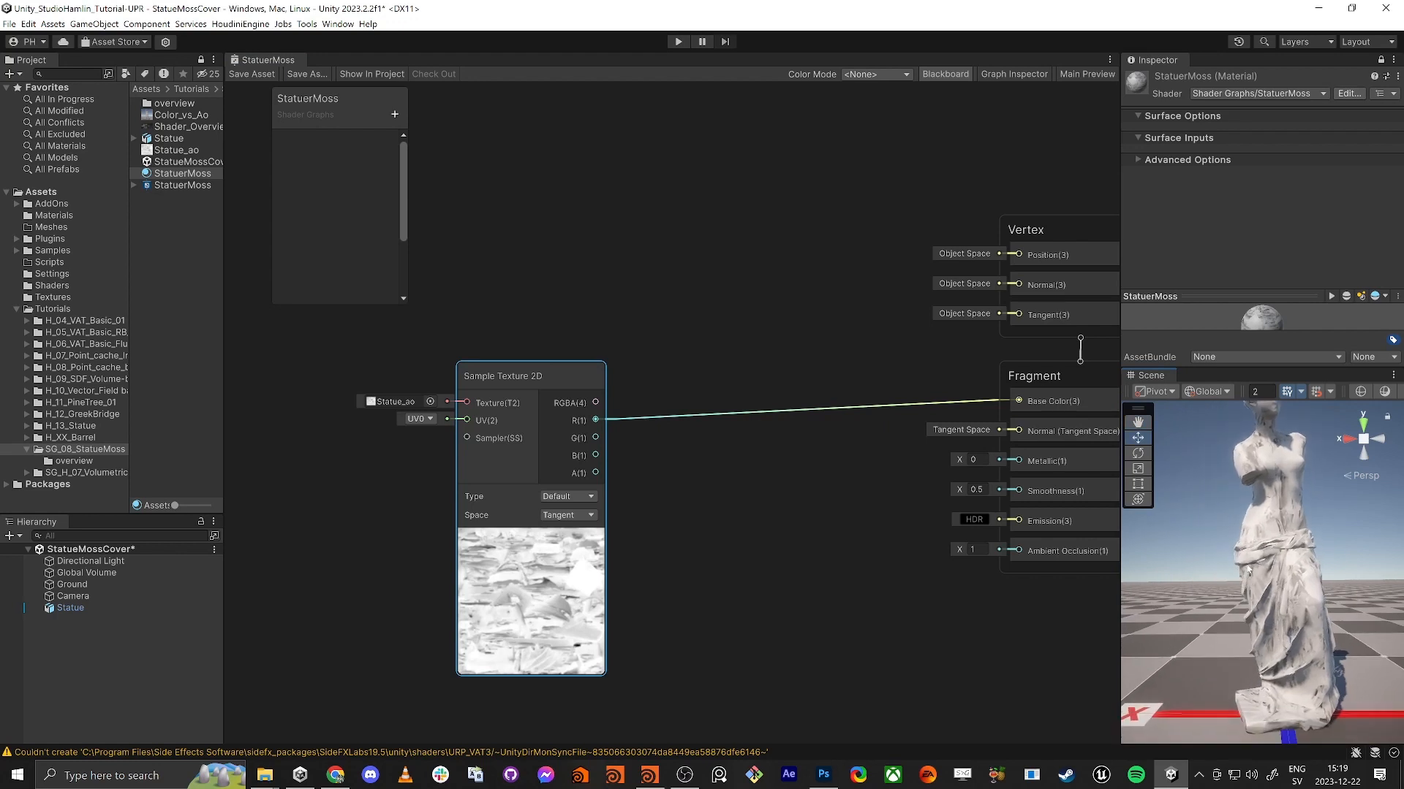
Switch to Houdini, display the attribwrangle2 node's output, and view the statue shaded instead of as a wireframe.
key(alt+Tab)
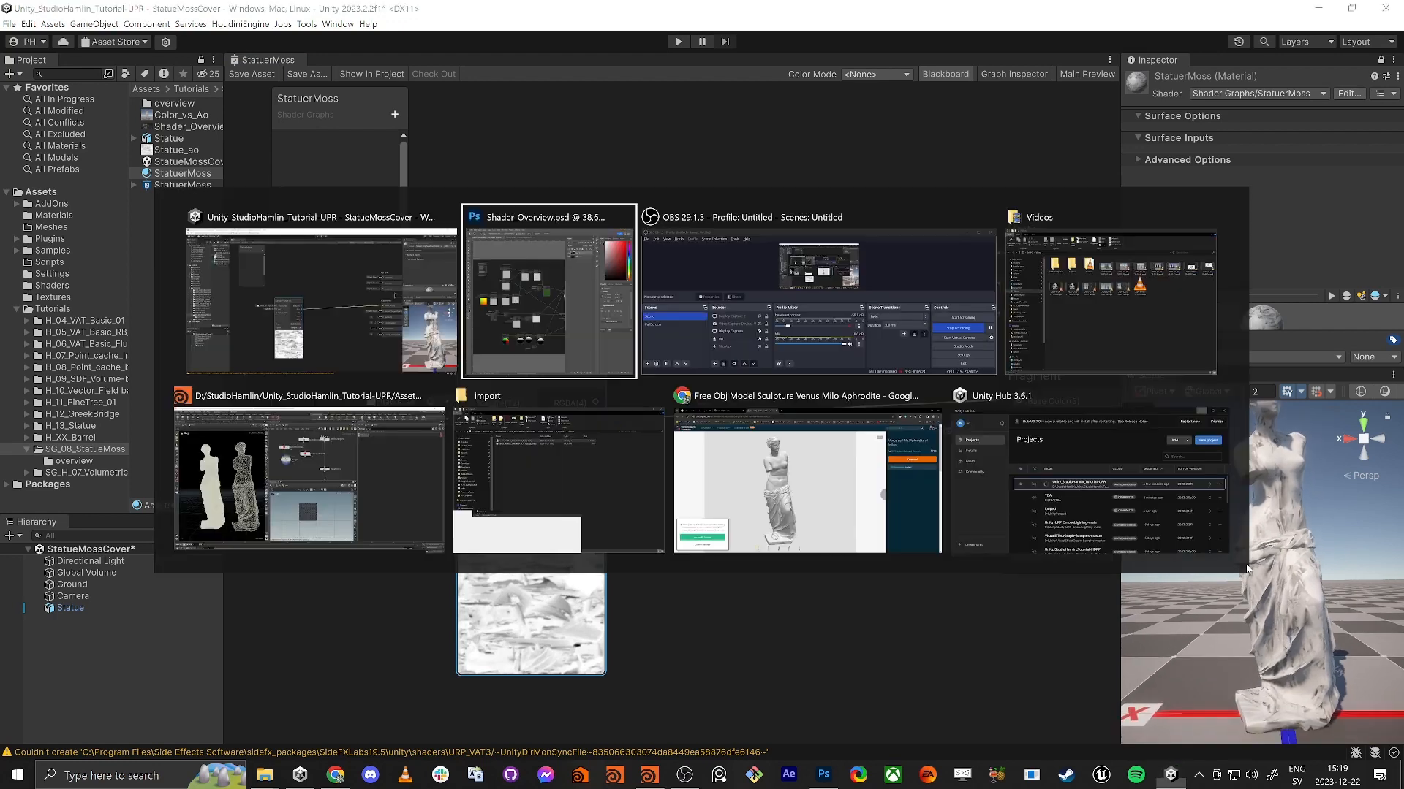
click(285, 471)
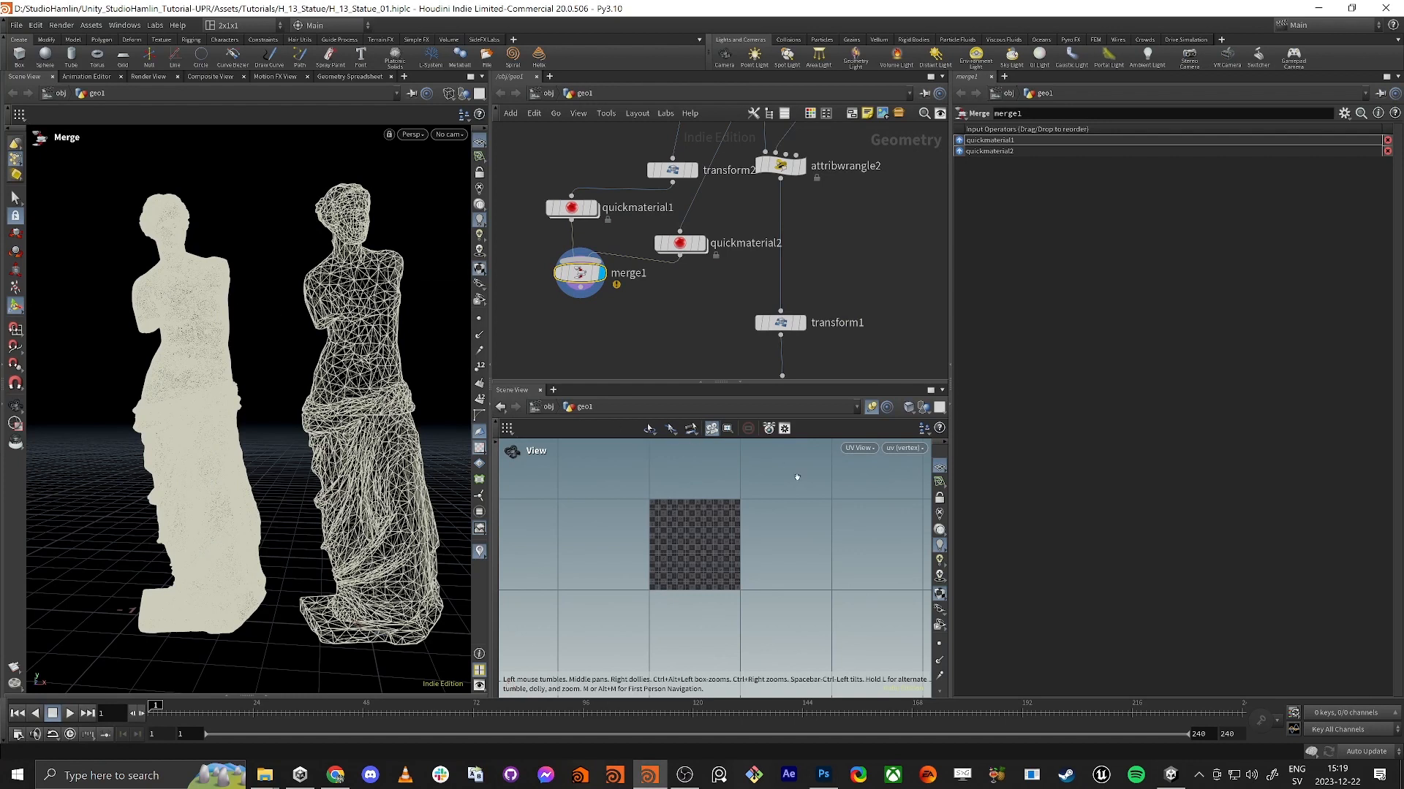
click(905, 448)
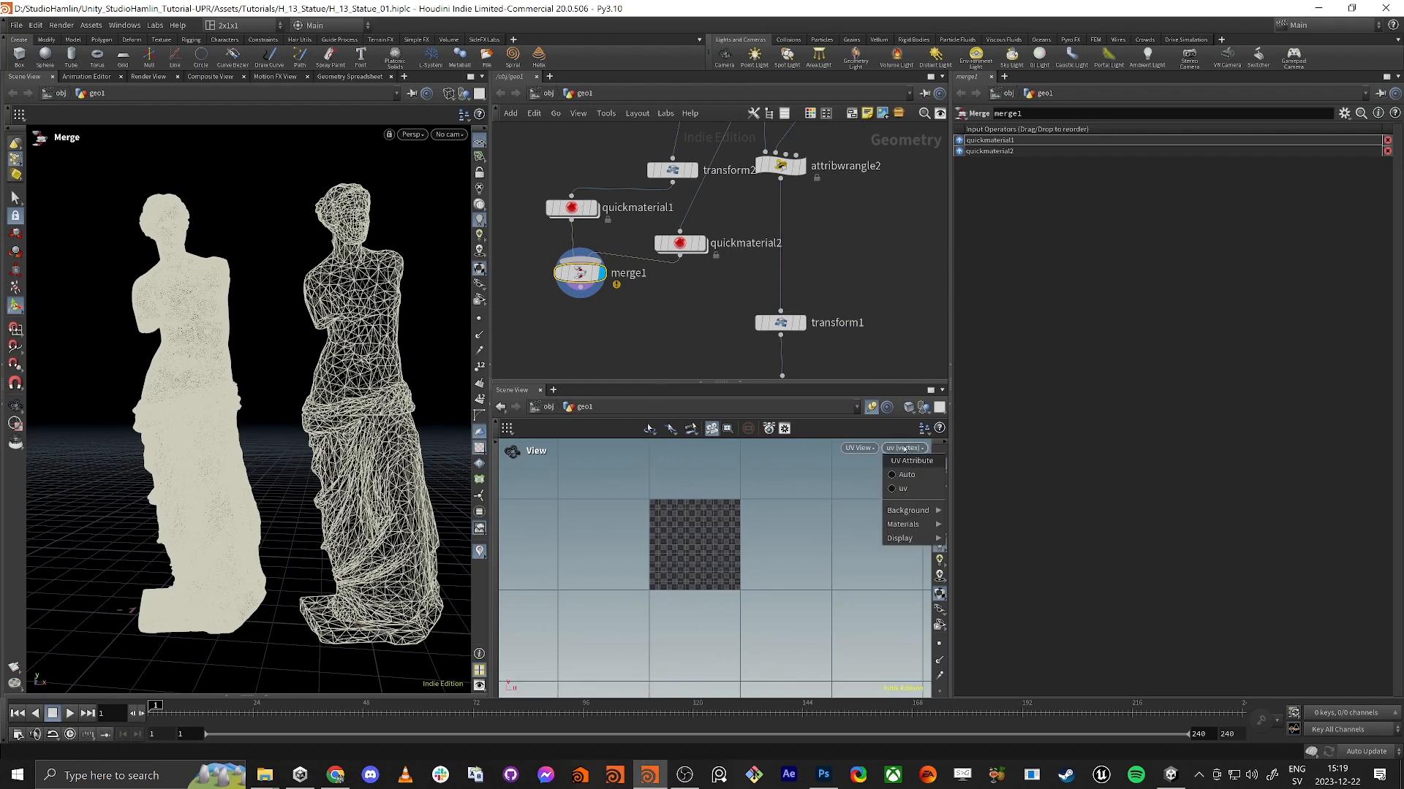
middle_drag(834, 172, 814, 234)
scroll(814, 233, down, 4)
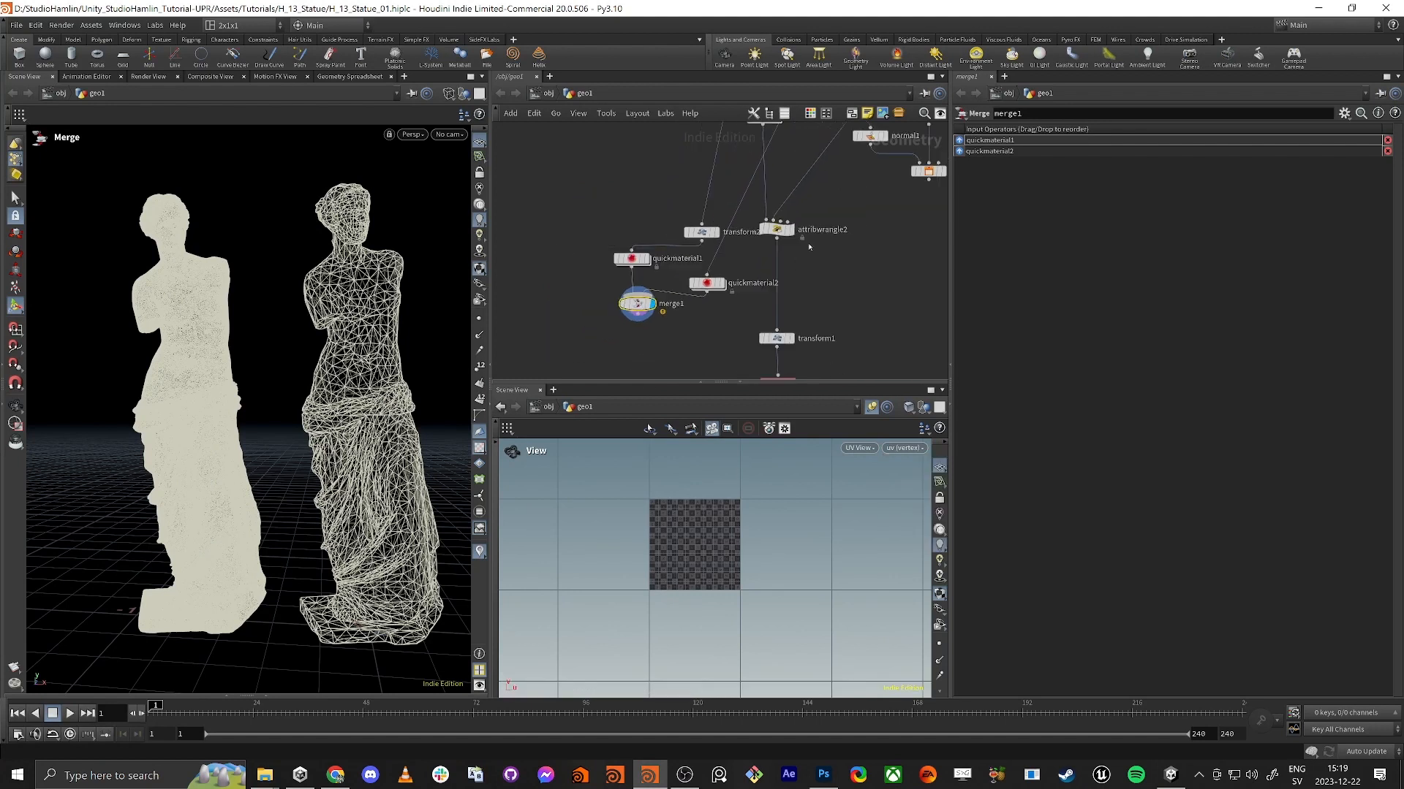
scroll(817, 234, up, 5)
click(764, 233)
click(746, 230)
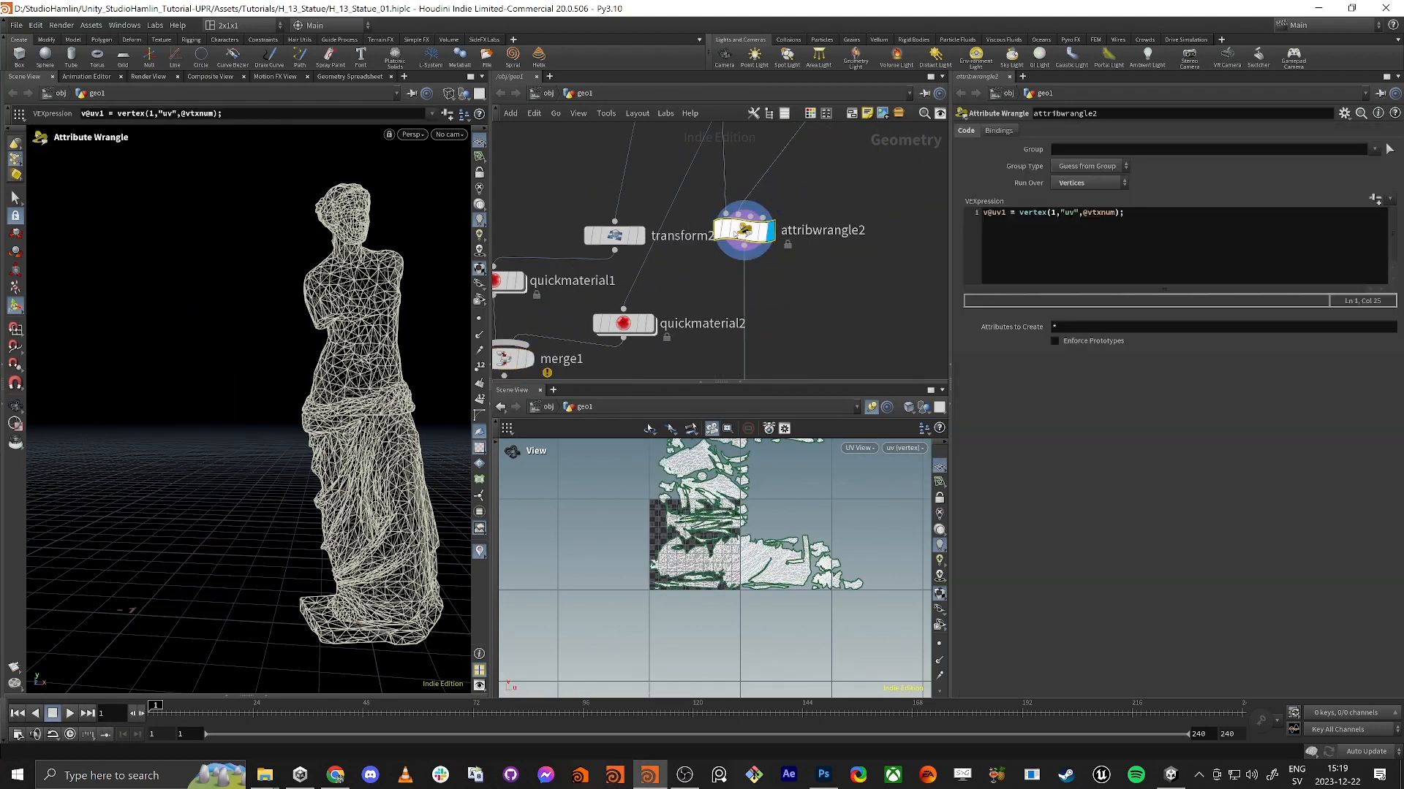
key(w)
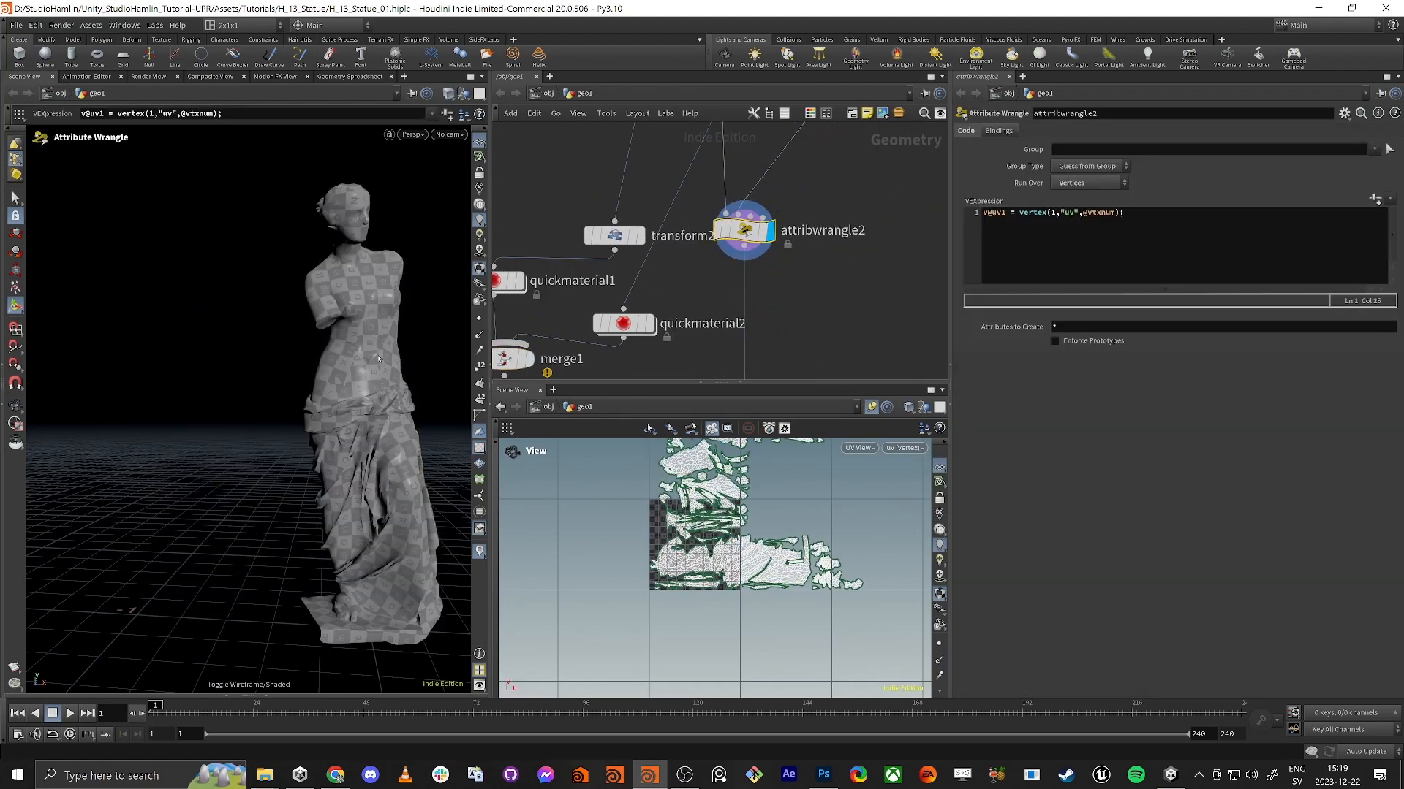
alt+middle_drag(373, 365, 248, 351)
Enlarge the UV view and compare the statue's uv1 layout with its uv layout.
drag(643, 381, 643, 164)
click(904, 230)
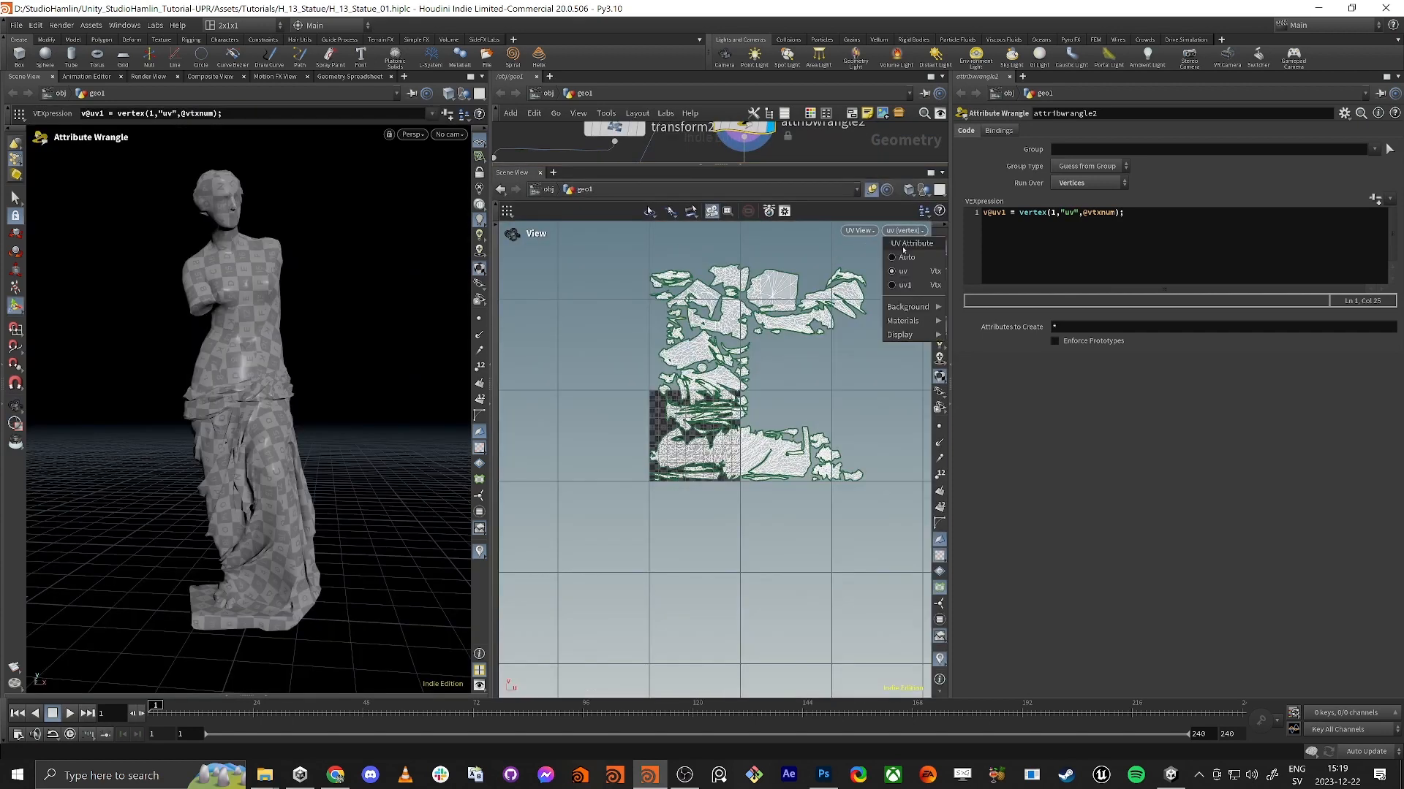
click(907, 286)
right_drag(700, 439, 862, 241)
middle_drag(862, 241, 895, 274)
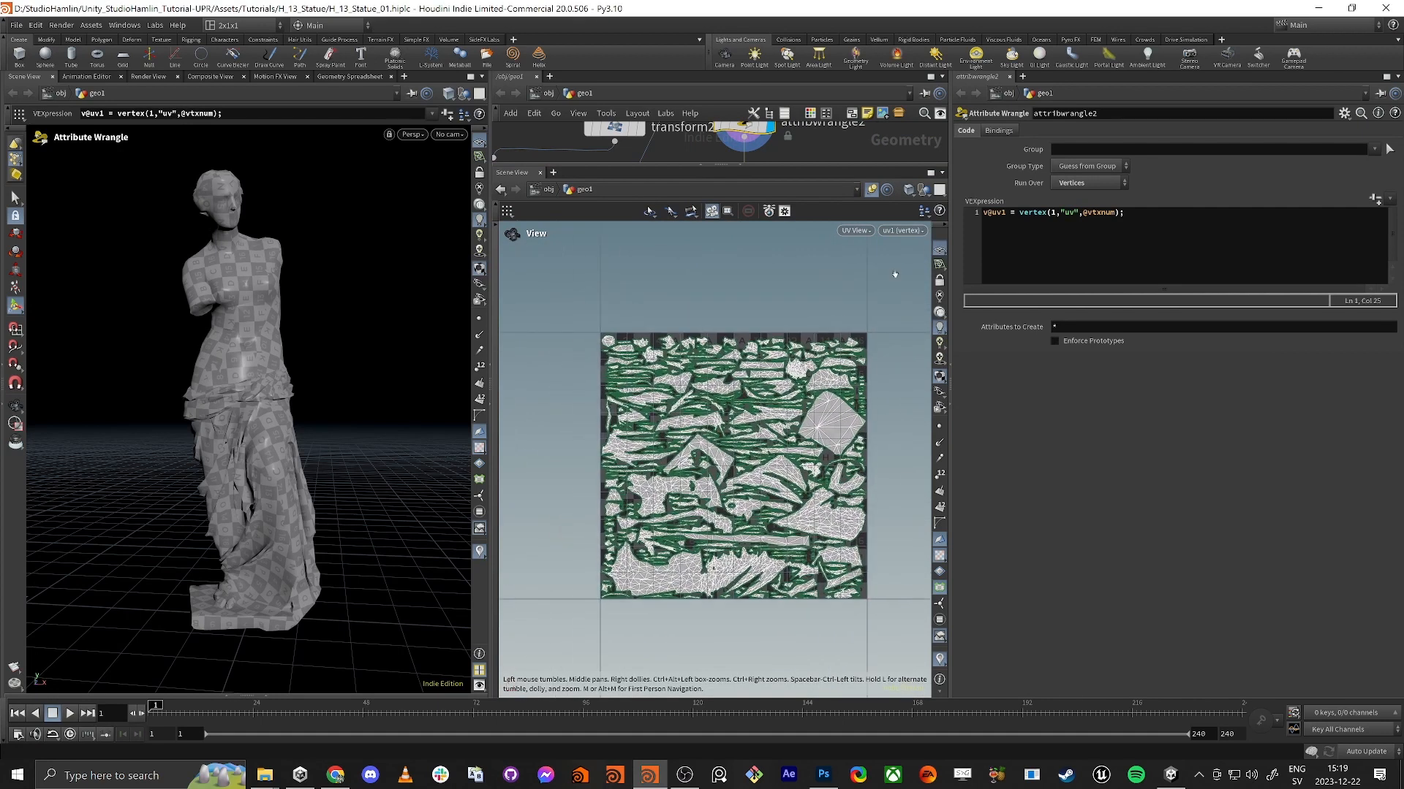
click(904, 230)
click(905, 271)
right_drag(806, 345, 725, 346)
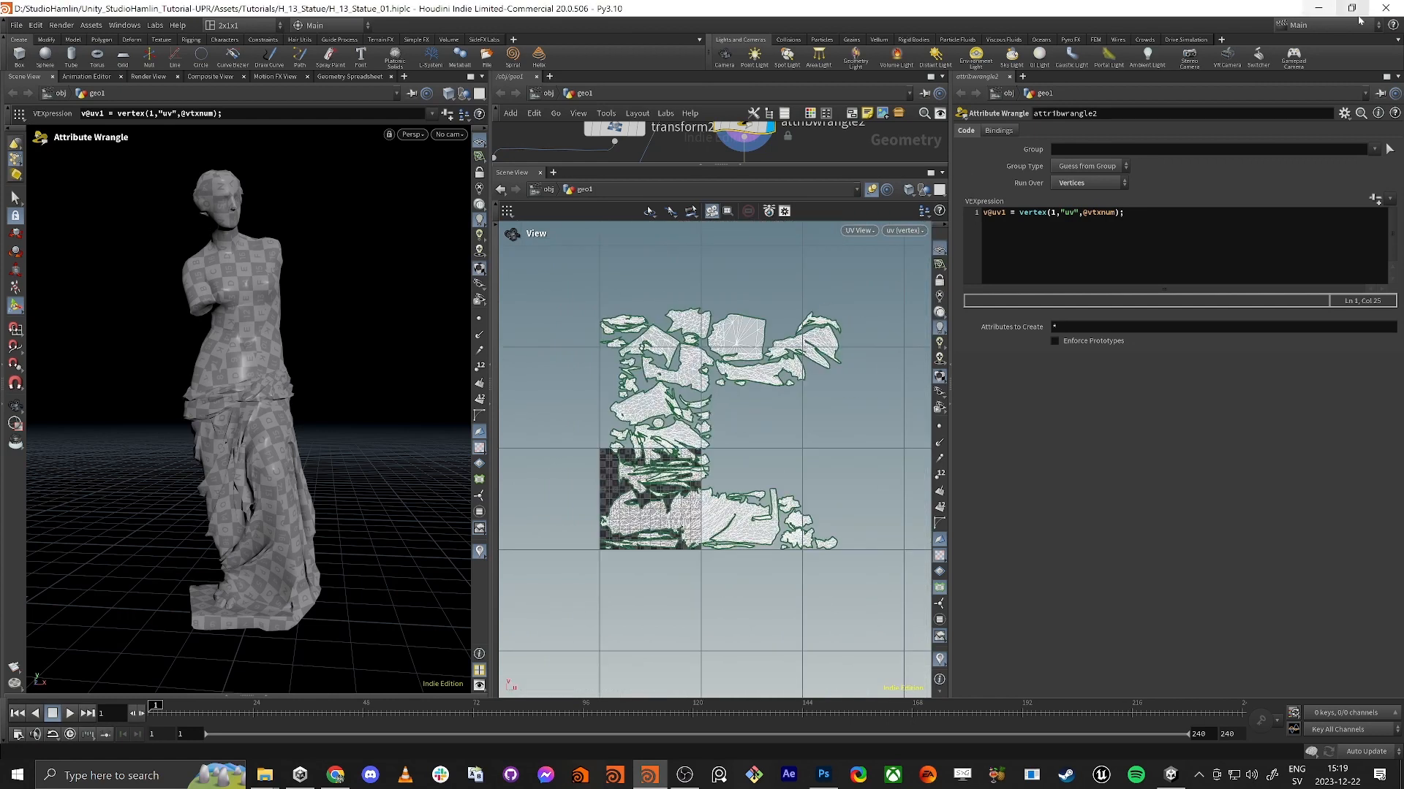
Return to Unity, set the Sample Texture 2D node's UV channel to UV1, save the shader graph, and check the statue.
click(1318, 8)
middle_drag(794, 472, 777, 480)
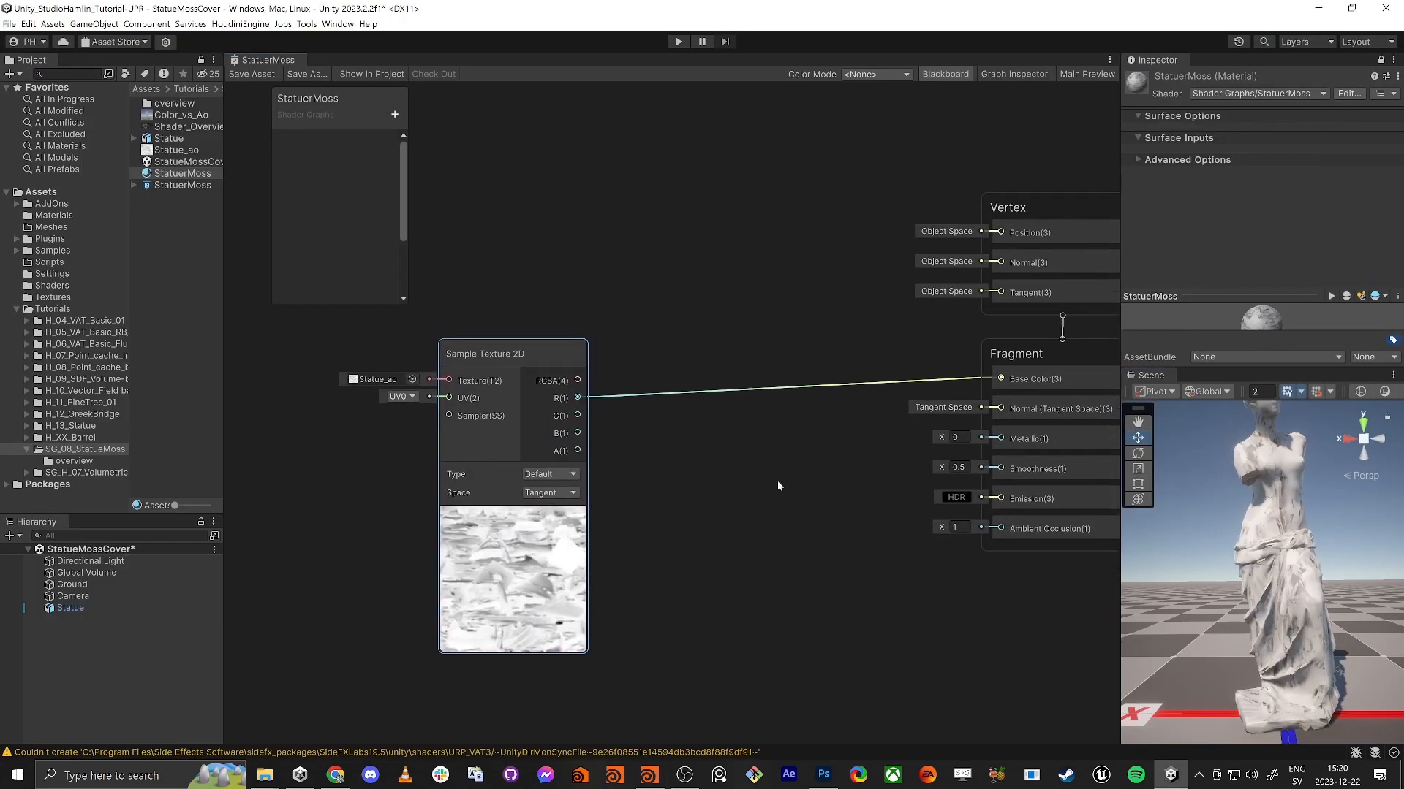
click(169, 150)
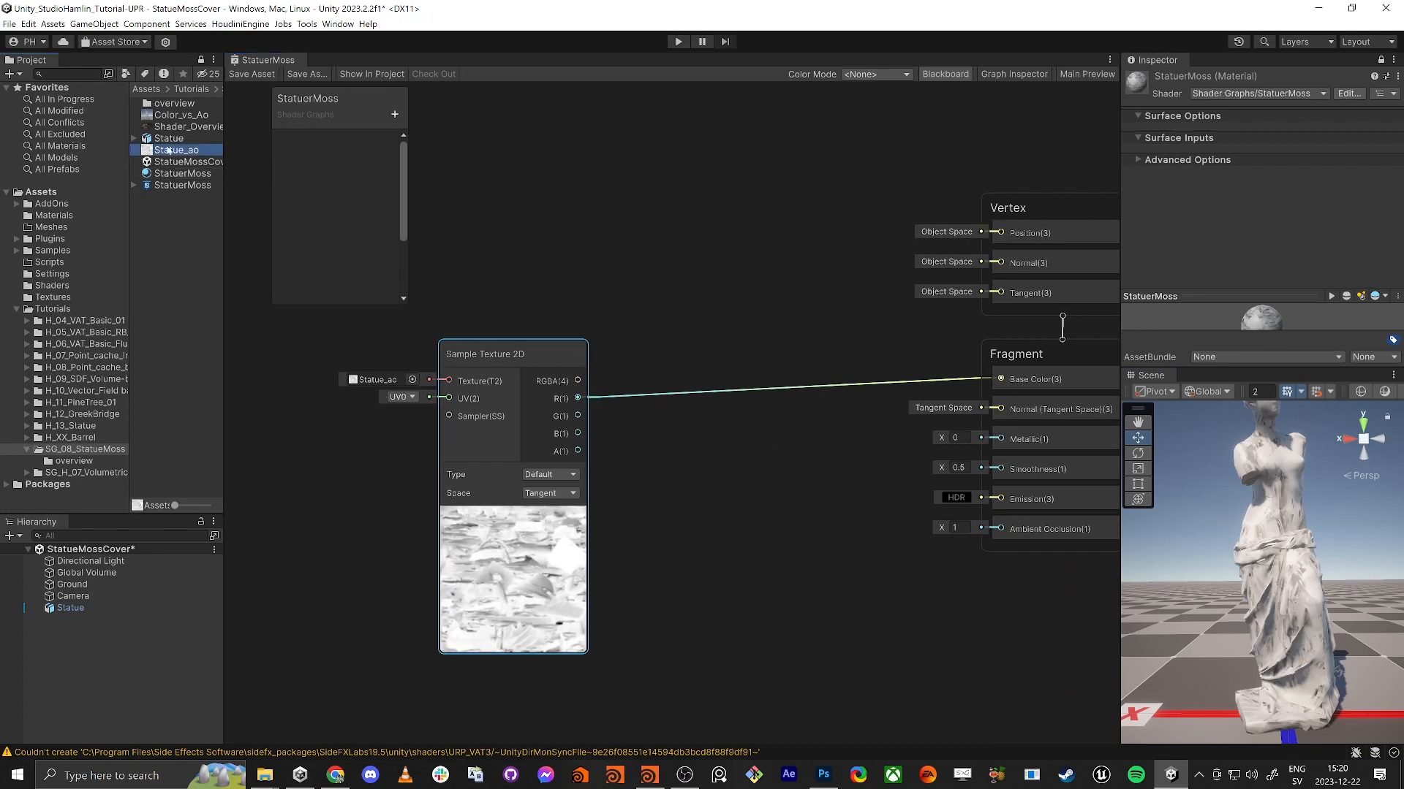
click(402, 397)
click(415, 430)
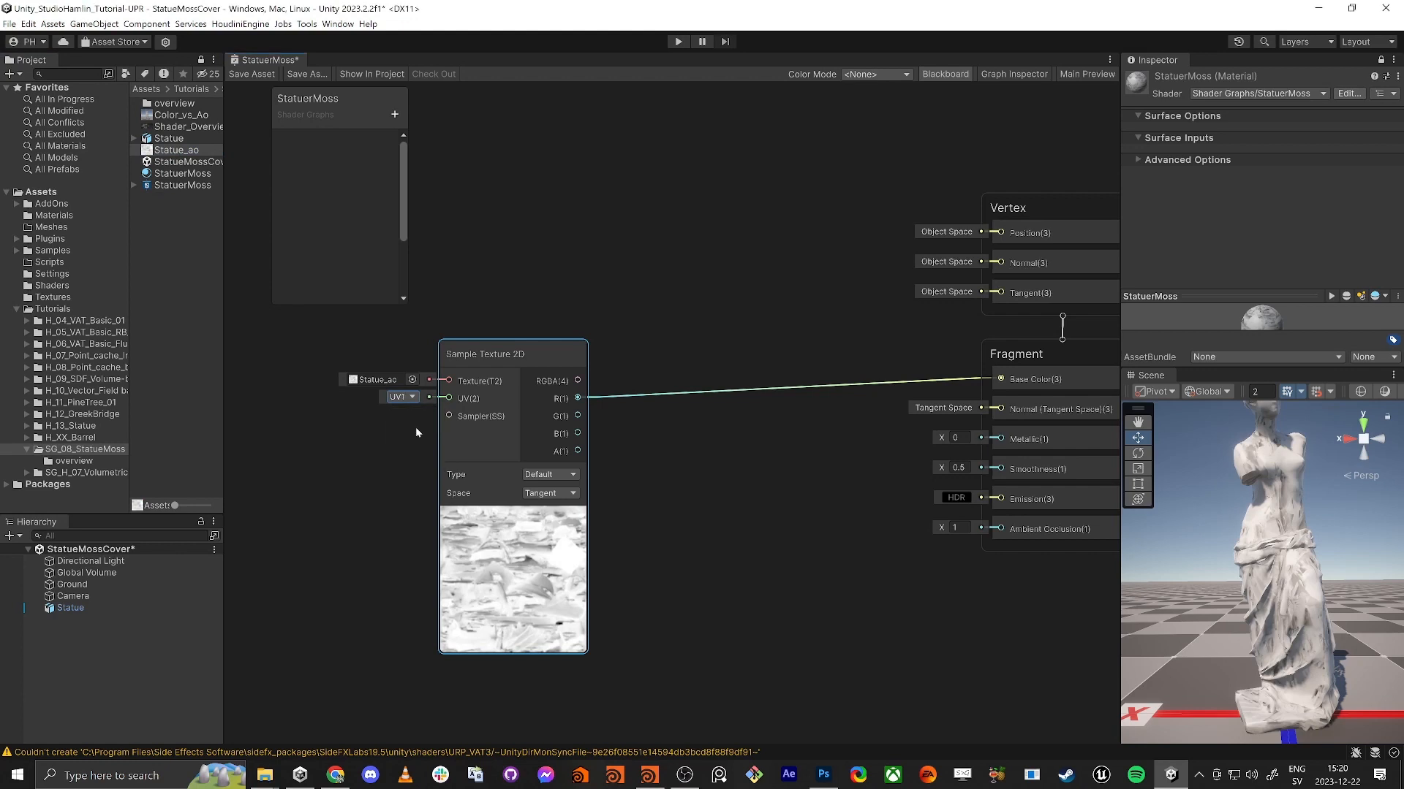
click(258, 74)
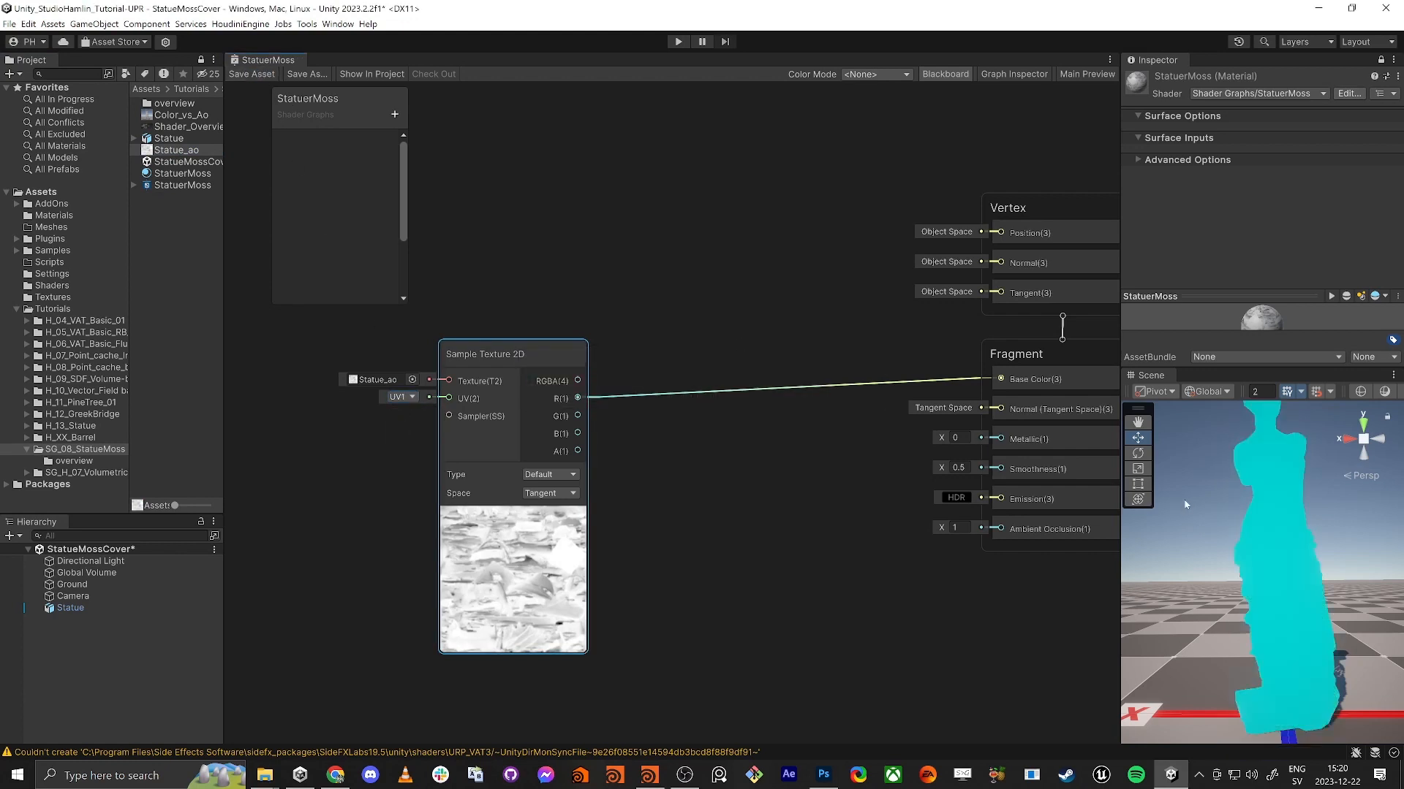
mouse_move(1261, 607)
alt+mouse_down()
mouse_move(1232, 604)
mouse_move(1268, 595)
alt+mouse_up()
scroll(1268, 594, down, 8)
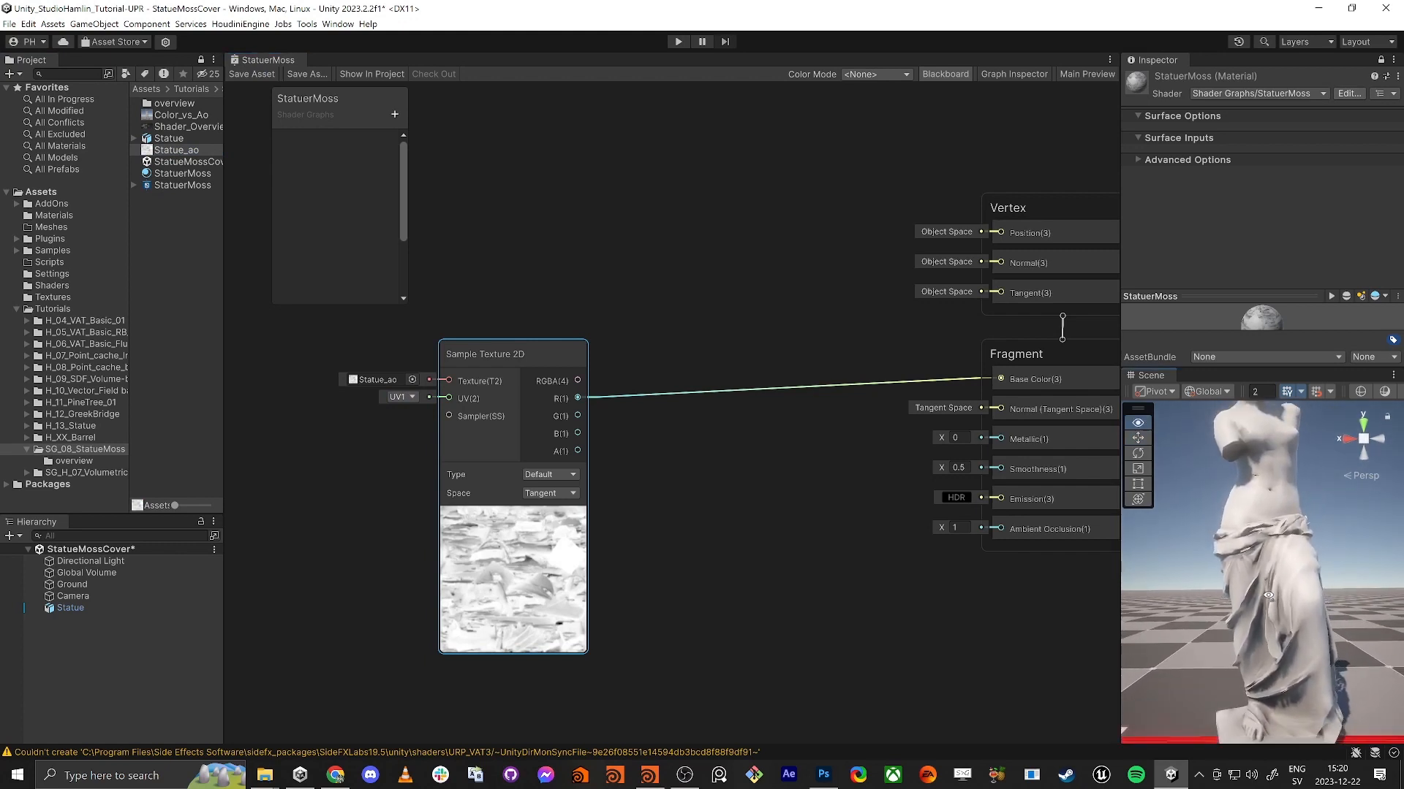
mouse_move(1267, 598)
right_down()
mouse_move(1221, 599)
mouse_move(1279, 600)
right_up()
Collapse the Sample Texture 2D node's preview and move the node farther away from the Fragment block.
click(512, 516)
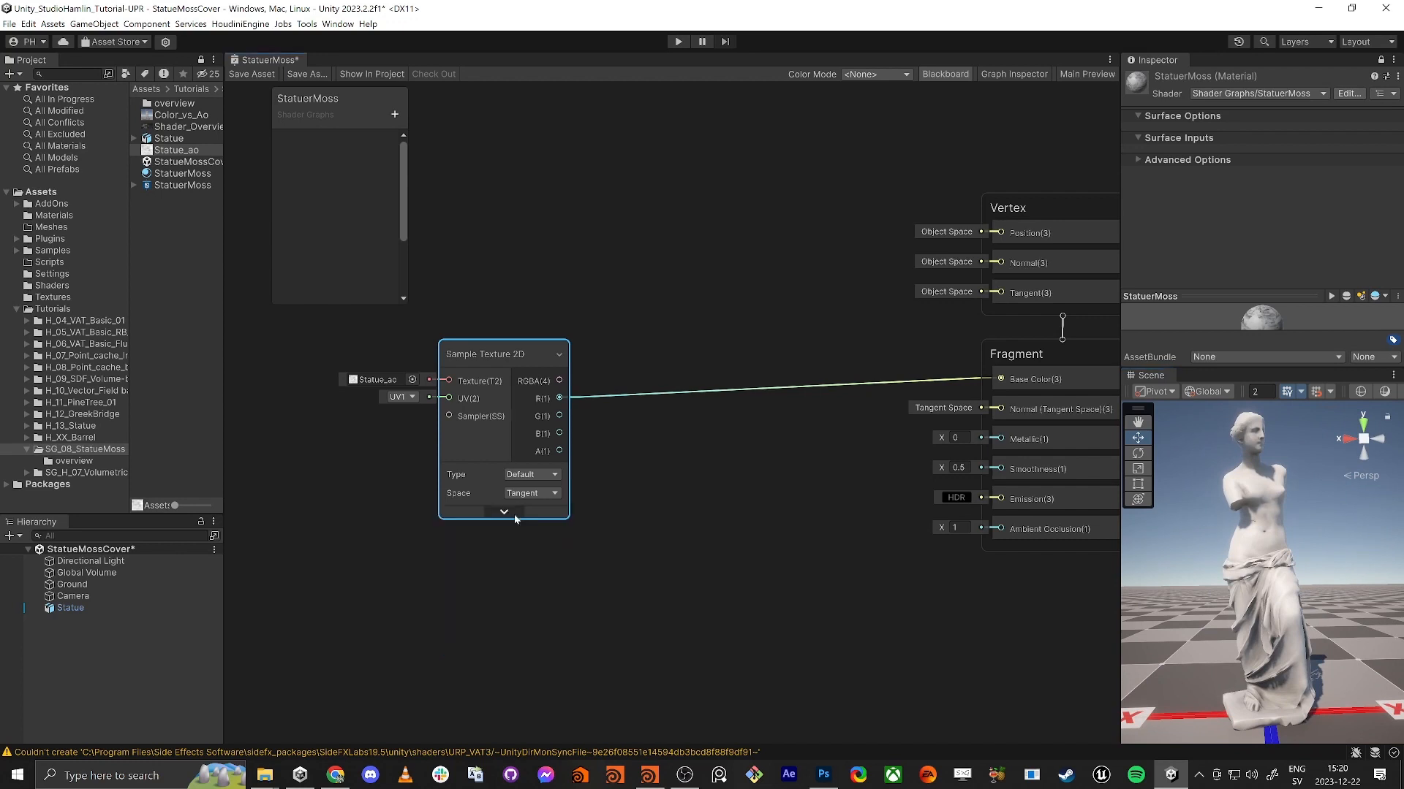
scroll(460, 472, down, 2)
drag(358, 517, 537, 371)
drag(510, 384, 386, 394)
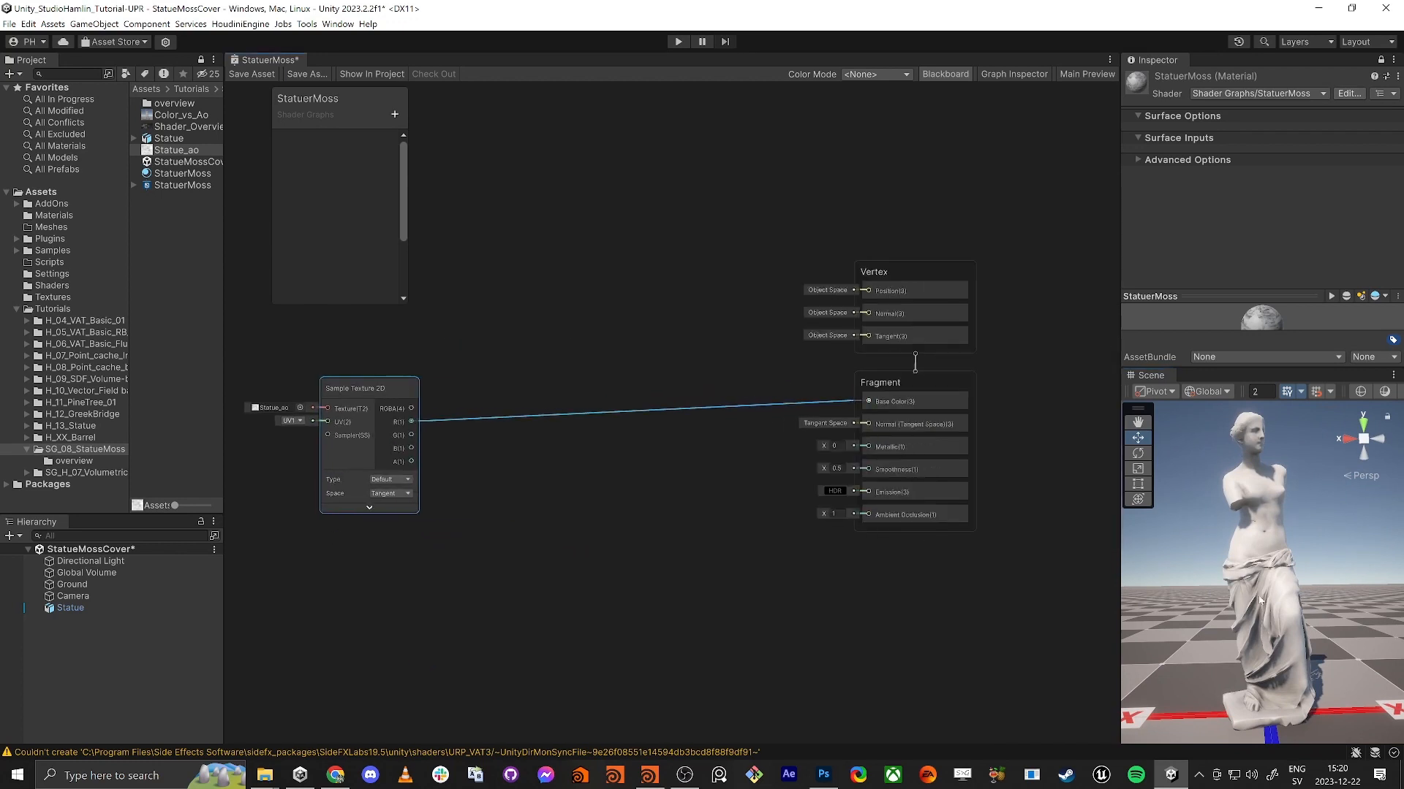
Enlarge the Scene view in both directions, keeping it docked below the Inspector, and view the statue's draped legs up close.
right_drag(1265, 584, 1272, 580)
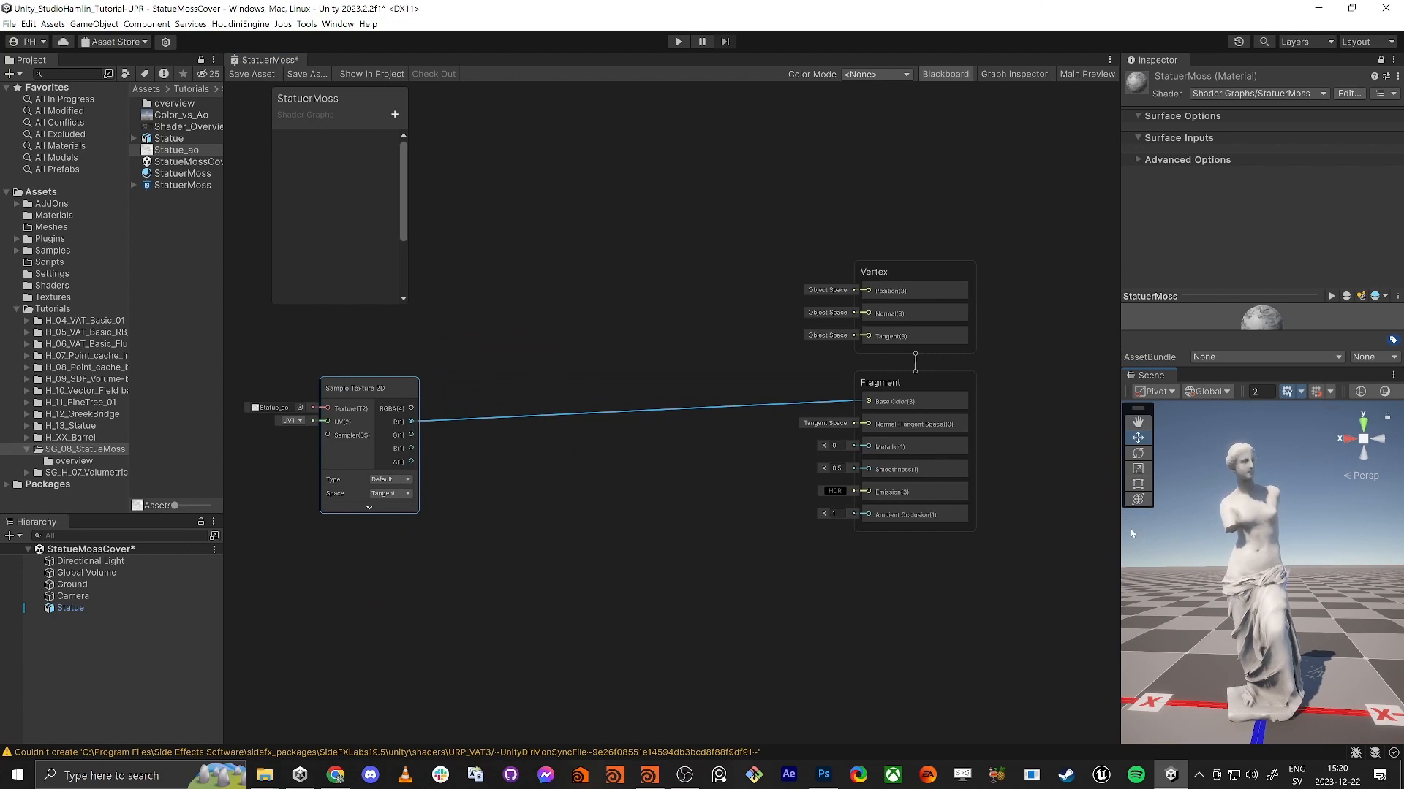
drag(1121, 526, 1023, 527)
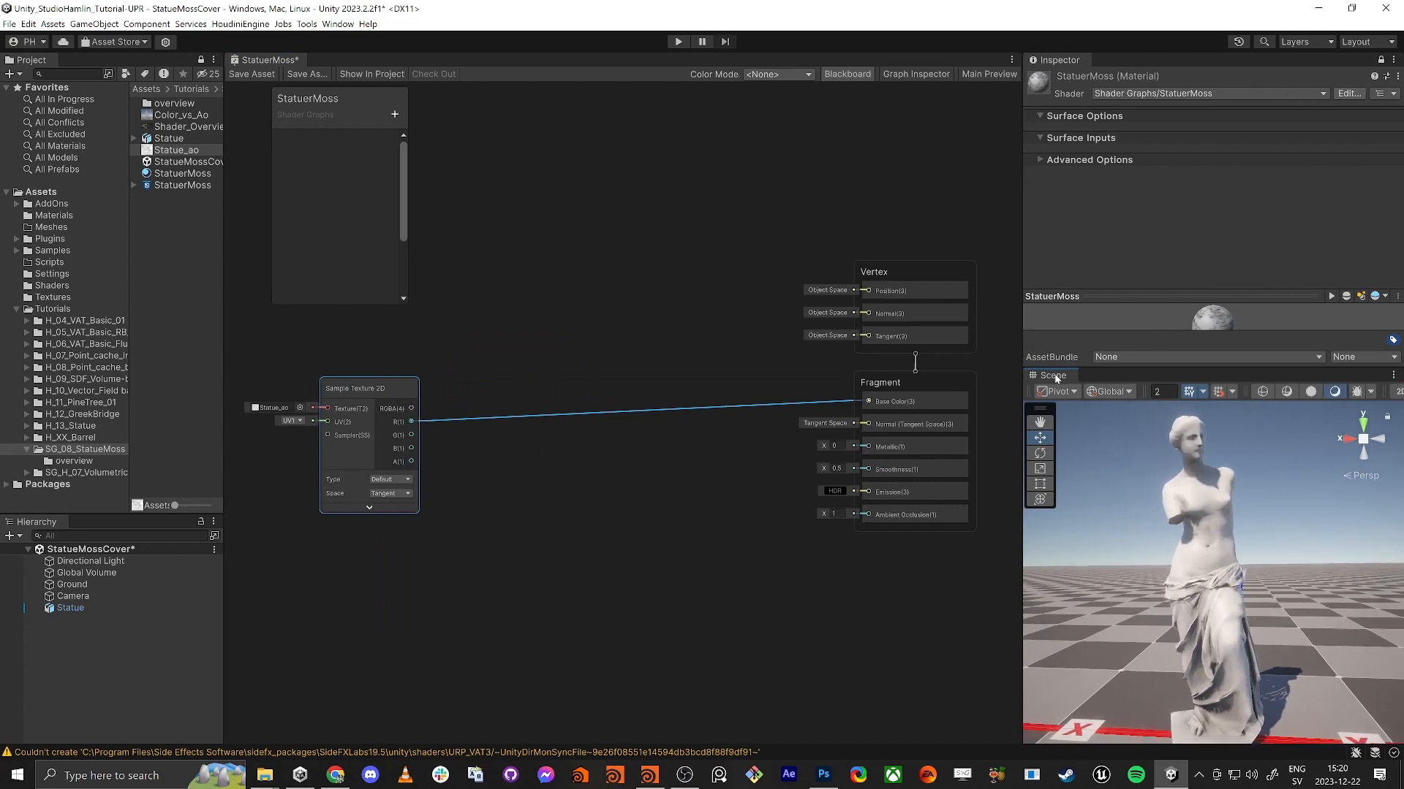
drag(1055, 378, 1345, 292)
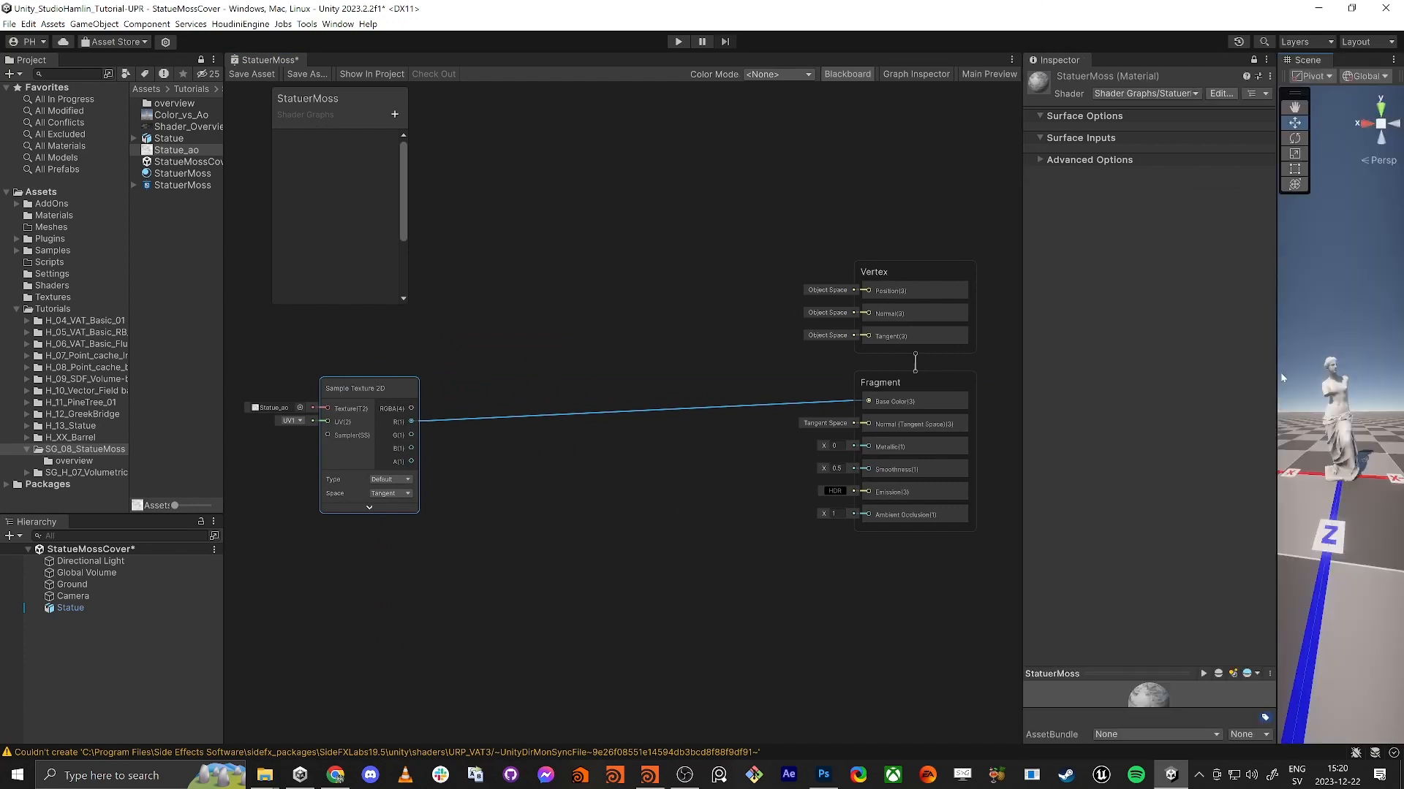
drag(1307, 60, 1132, 651)
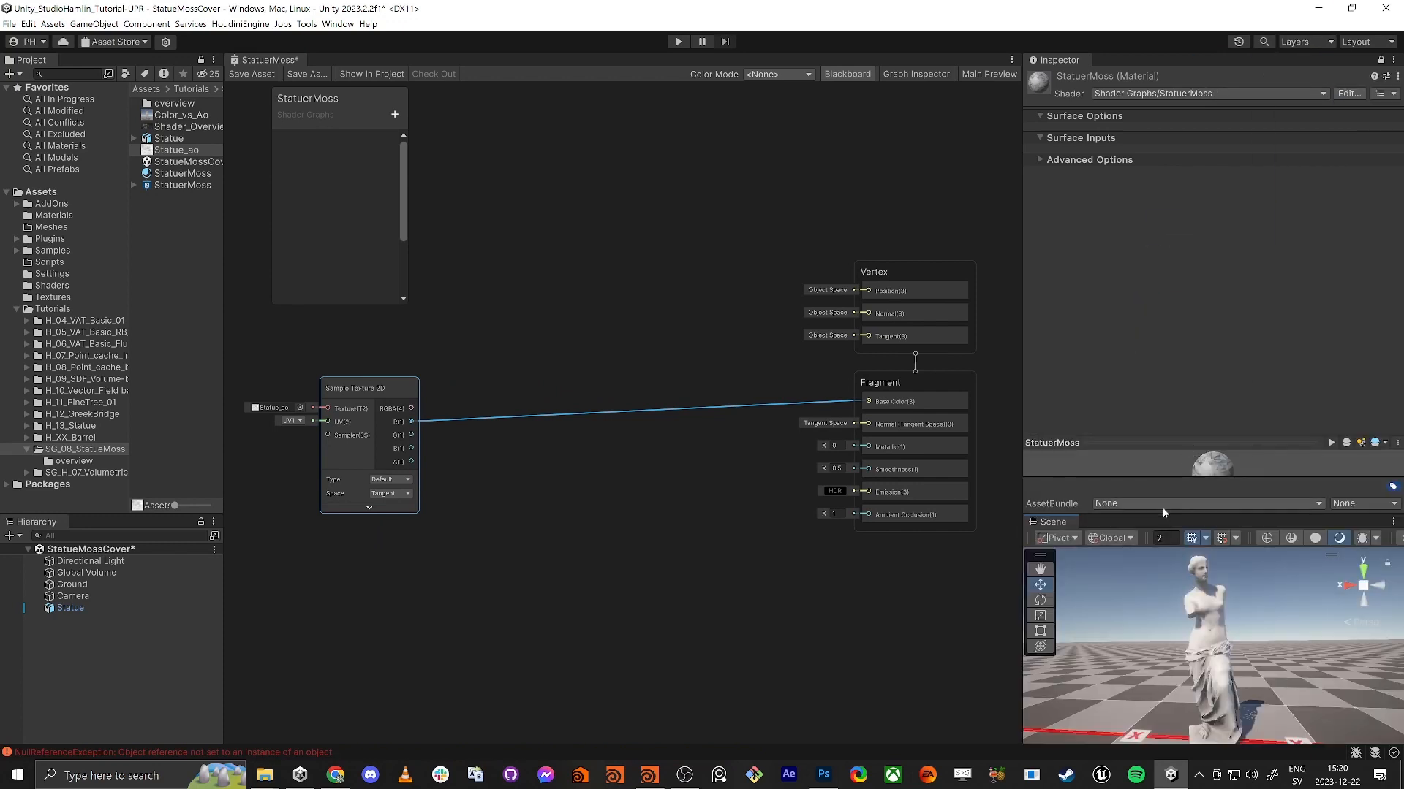
drag(1163, 513, 1175, 313)
key(w)
right_drag(1177, 570, 1253, 642)
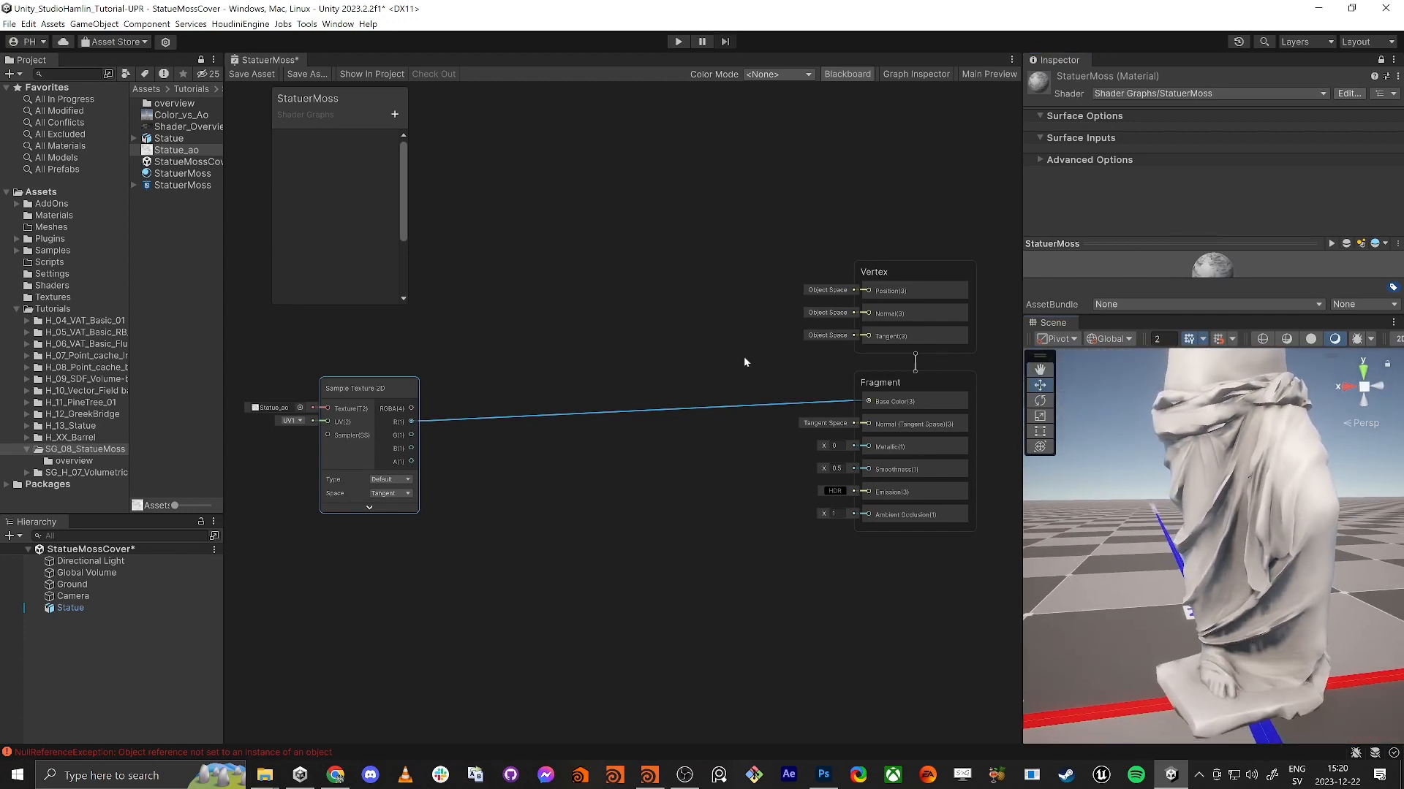
Add a Texture 2D property named Mask to the shader graph and place it near the Sample Texture 2D node.
click(395, 114)
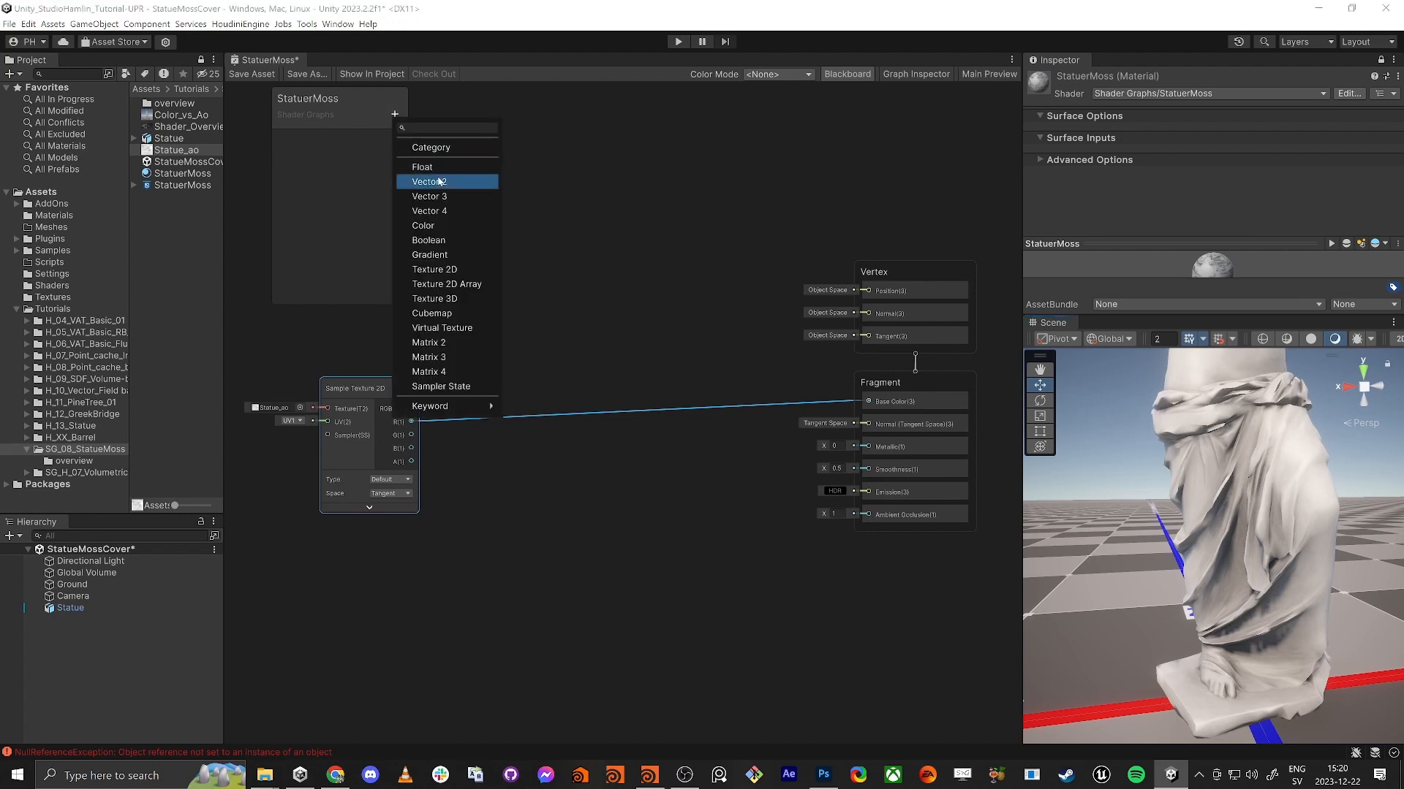
click(451, 269)
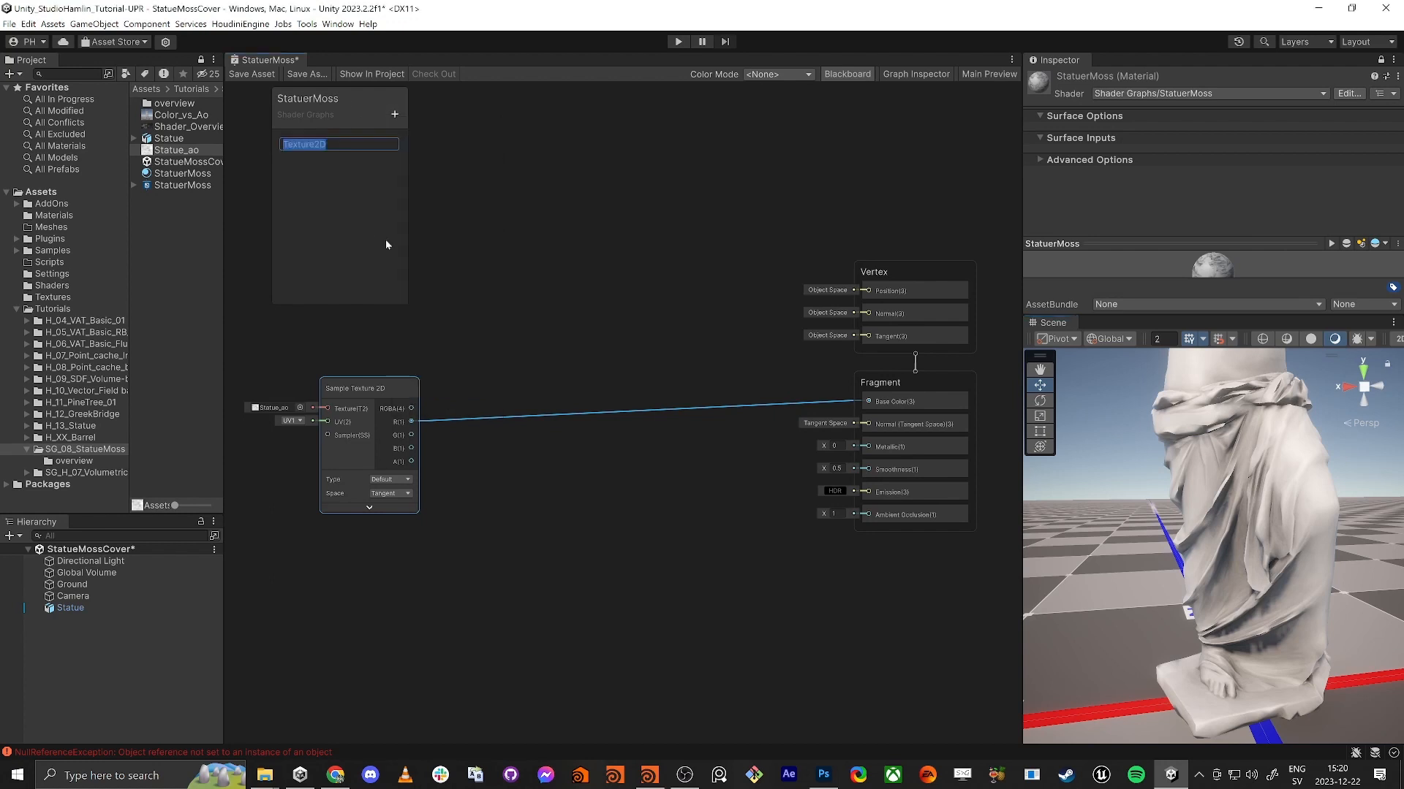
text(Mask)
key(Return)
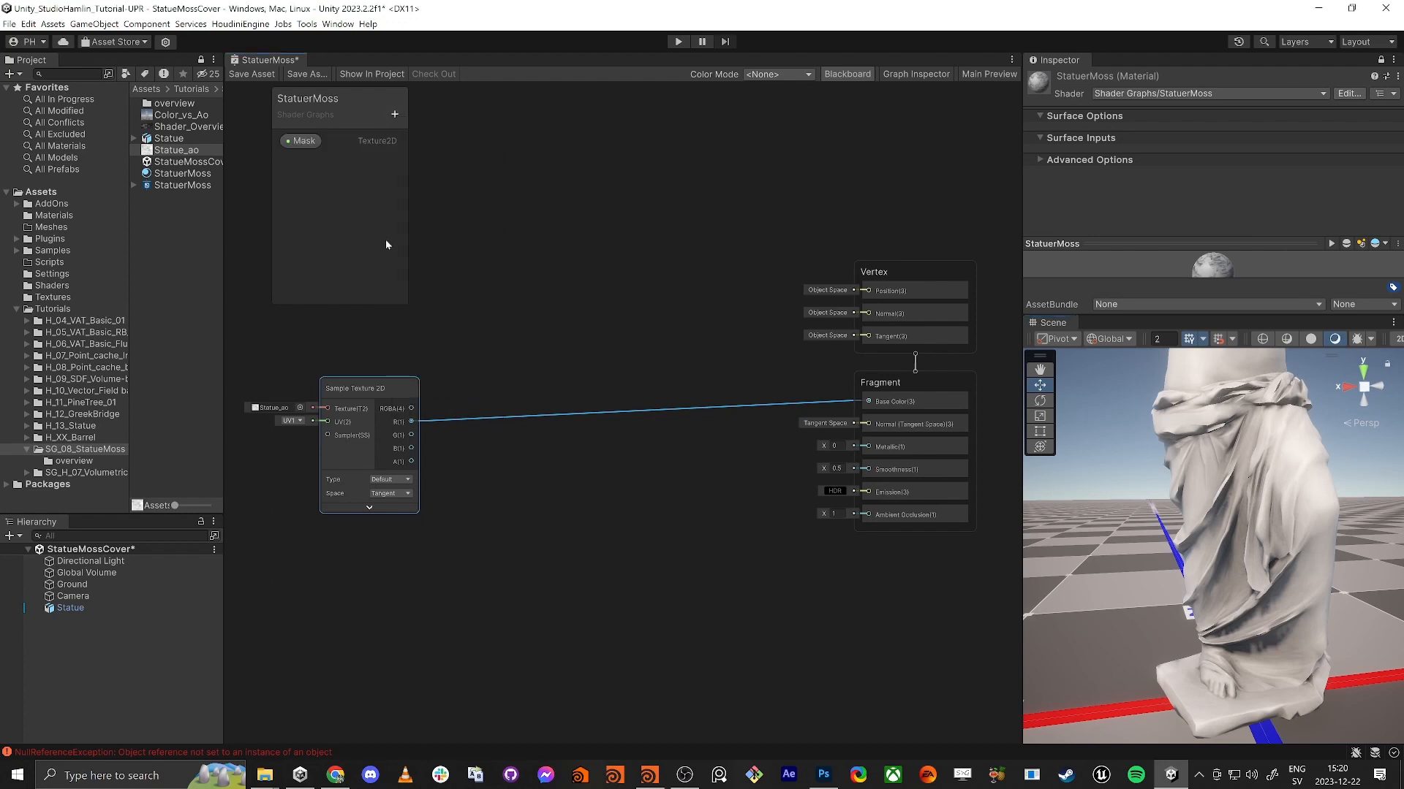
drag(311, 141, 259, 363)
scroll(551, 367, up, 4)
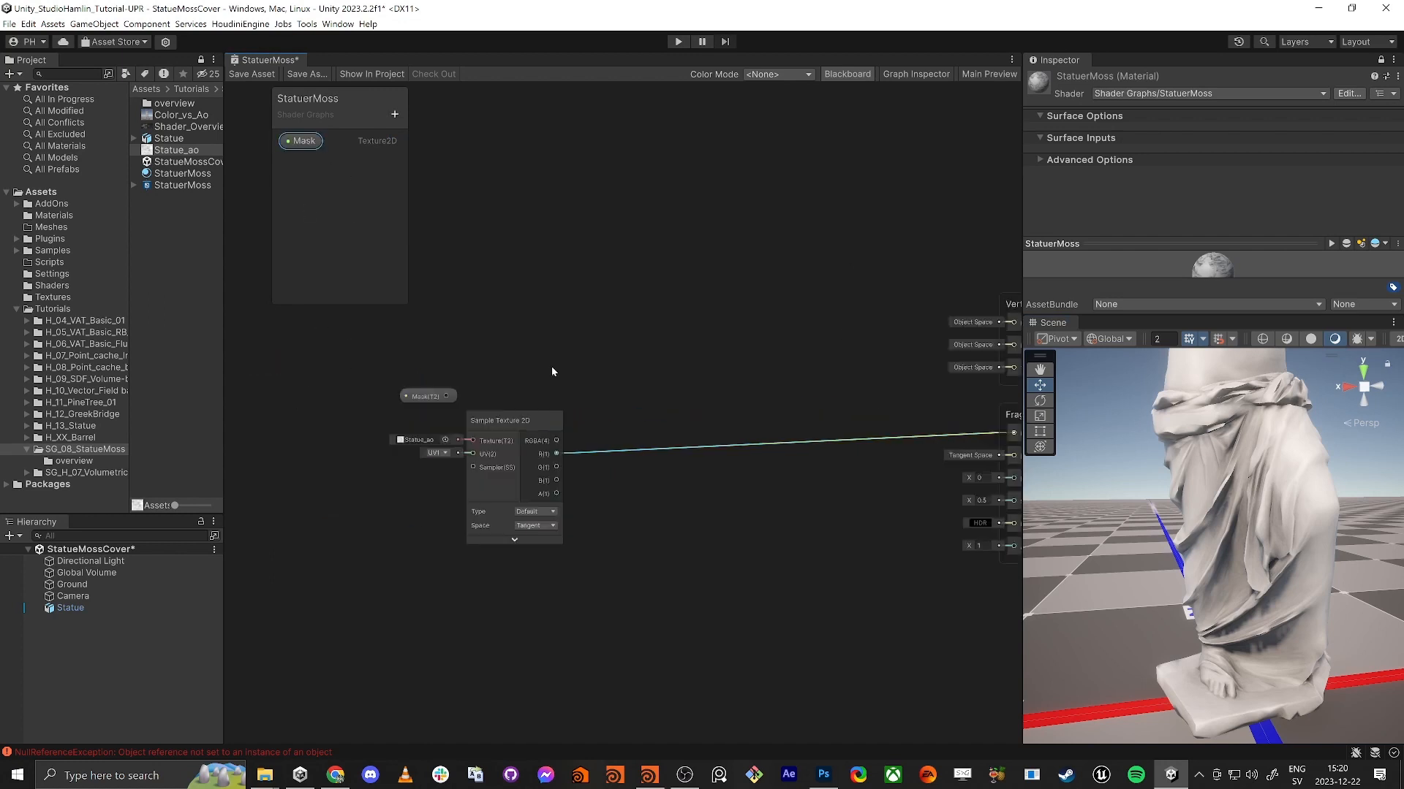
Connect Mask to the Sample Texture 2D node's Texture input, then save the graph and assign Statue_ao as the material's Mask.
key(space)
click(575, 358)
drag(571, 411, 625, 488)
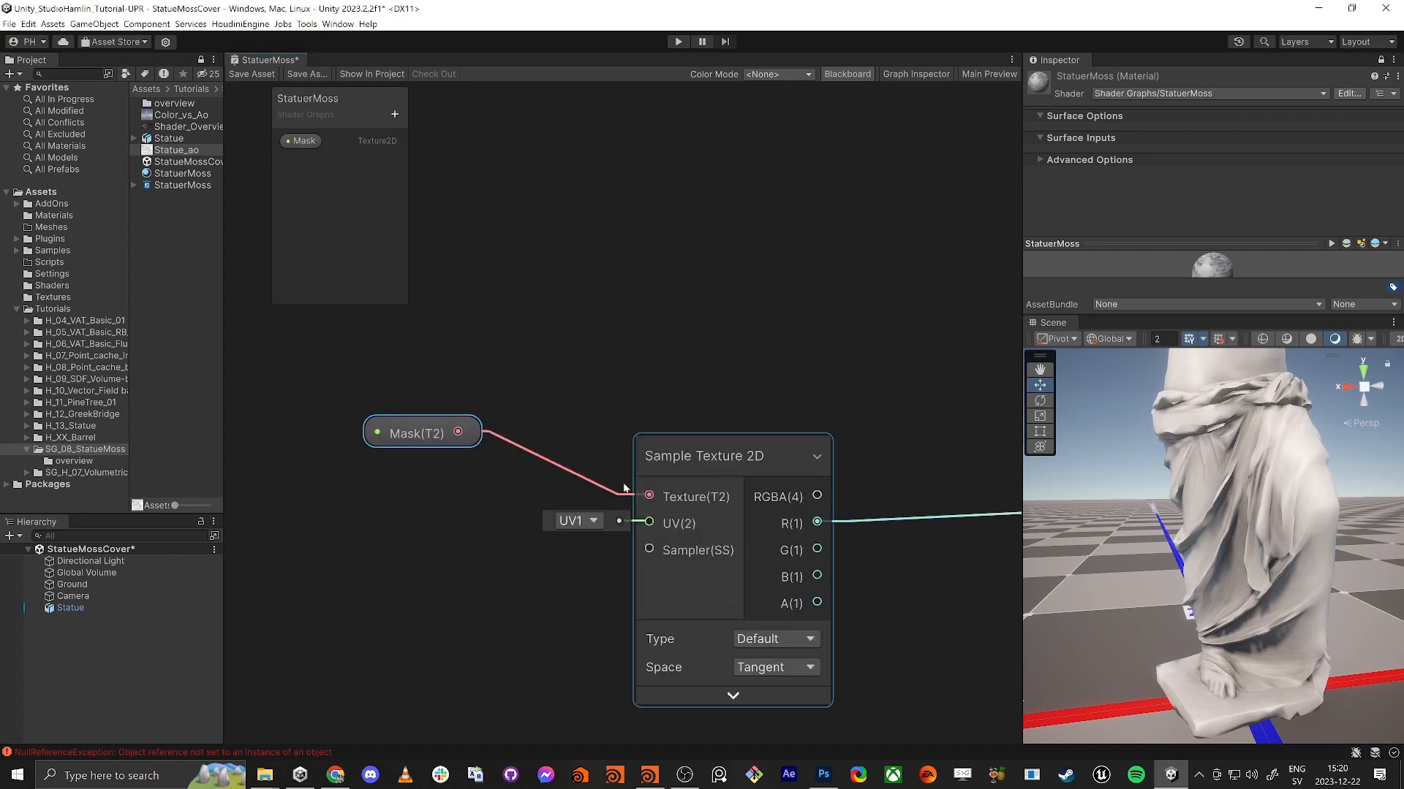
click(251, 73)
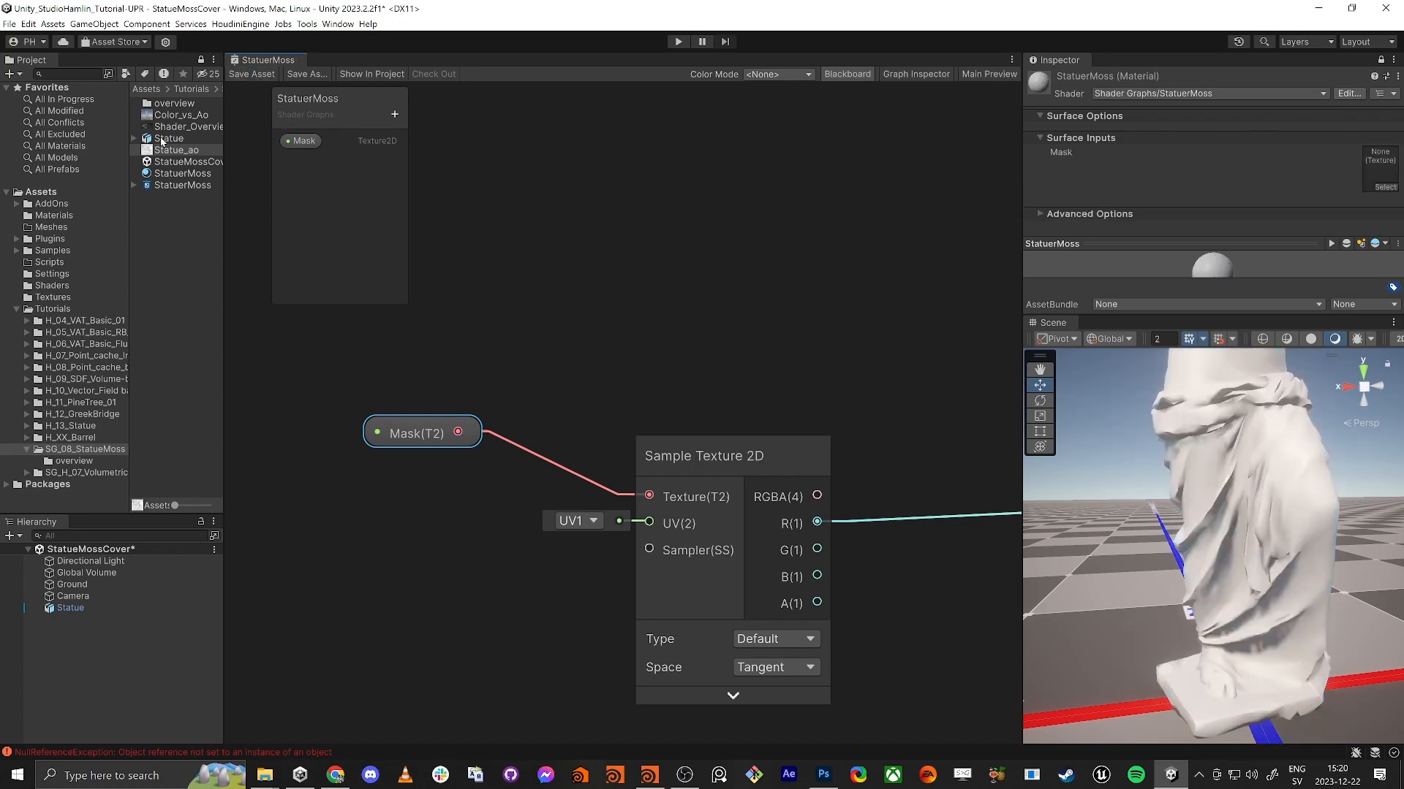
drag(162, 152, 1379, 175)
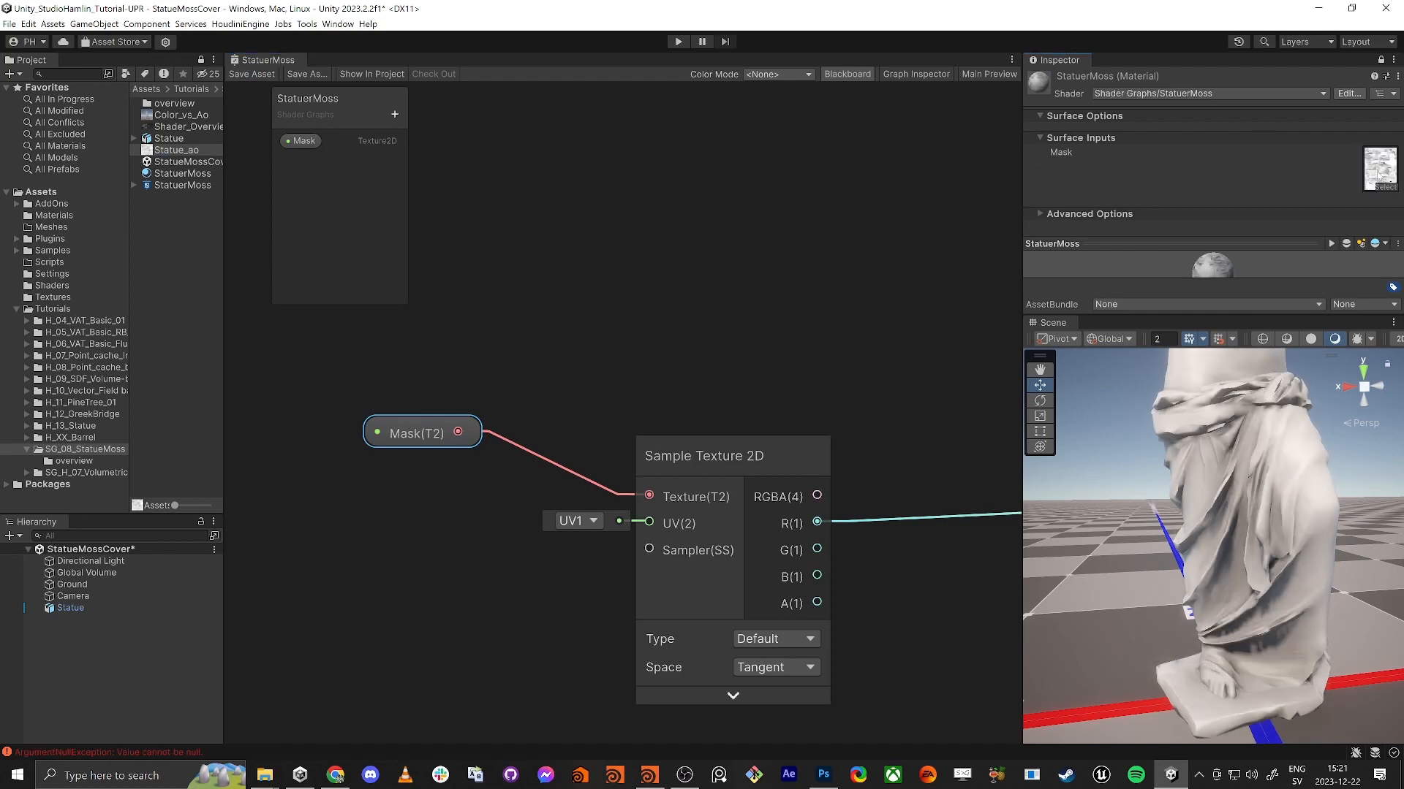
Shift the Mask and Sample Texture 2D nodes together farther from the Fragment block and clear the selection.
scroll(596, 388, down, 5)
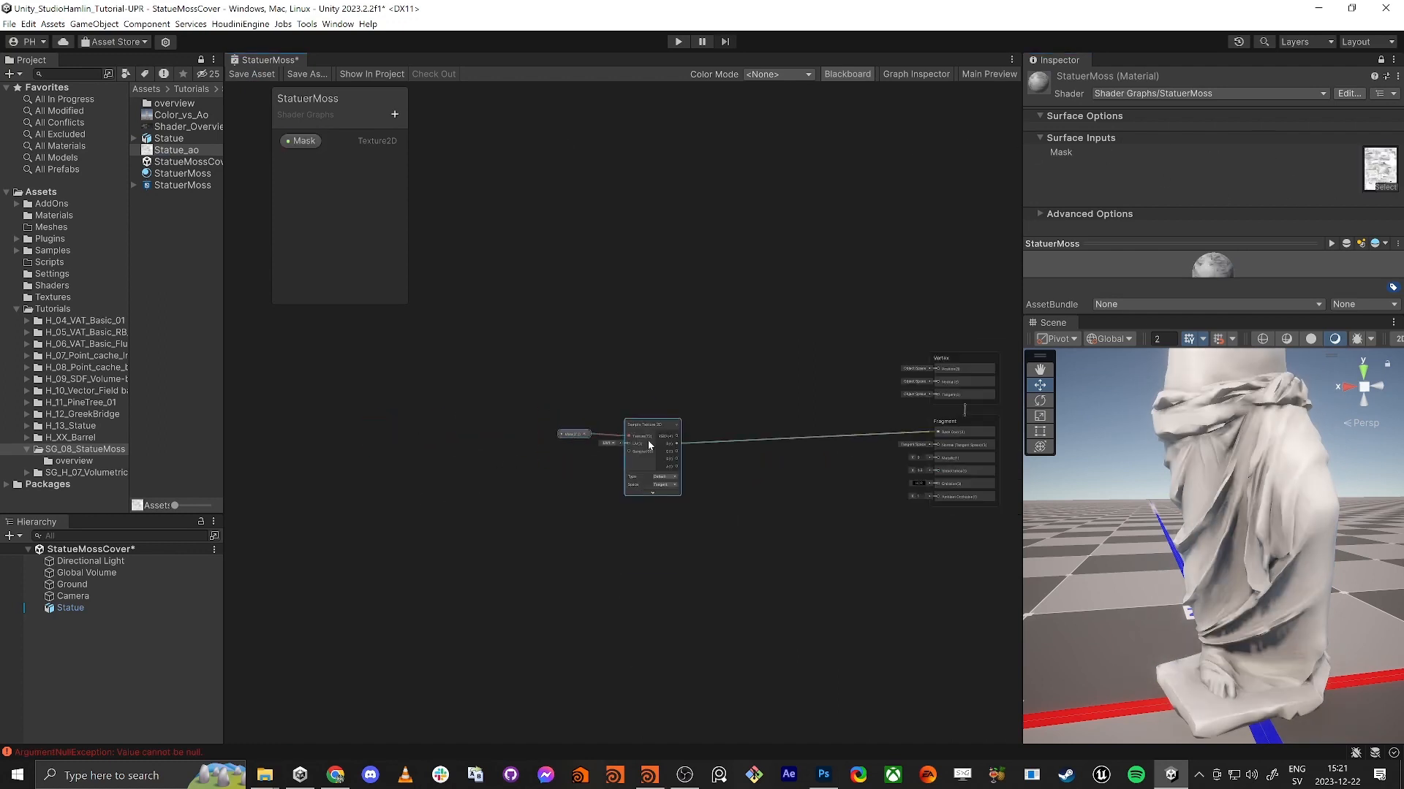
drag(647, 428, 600, 415)
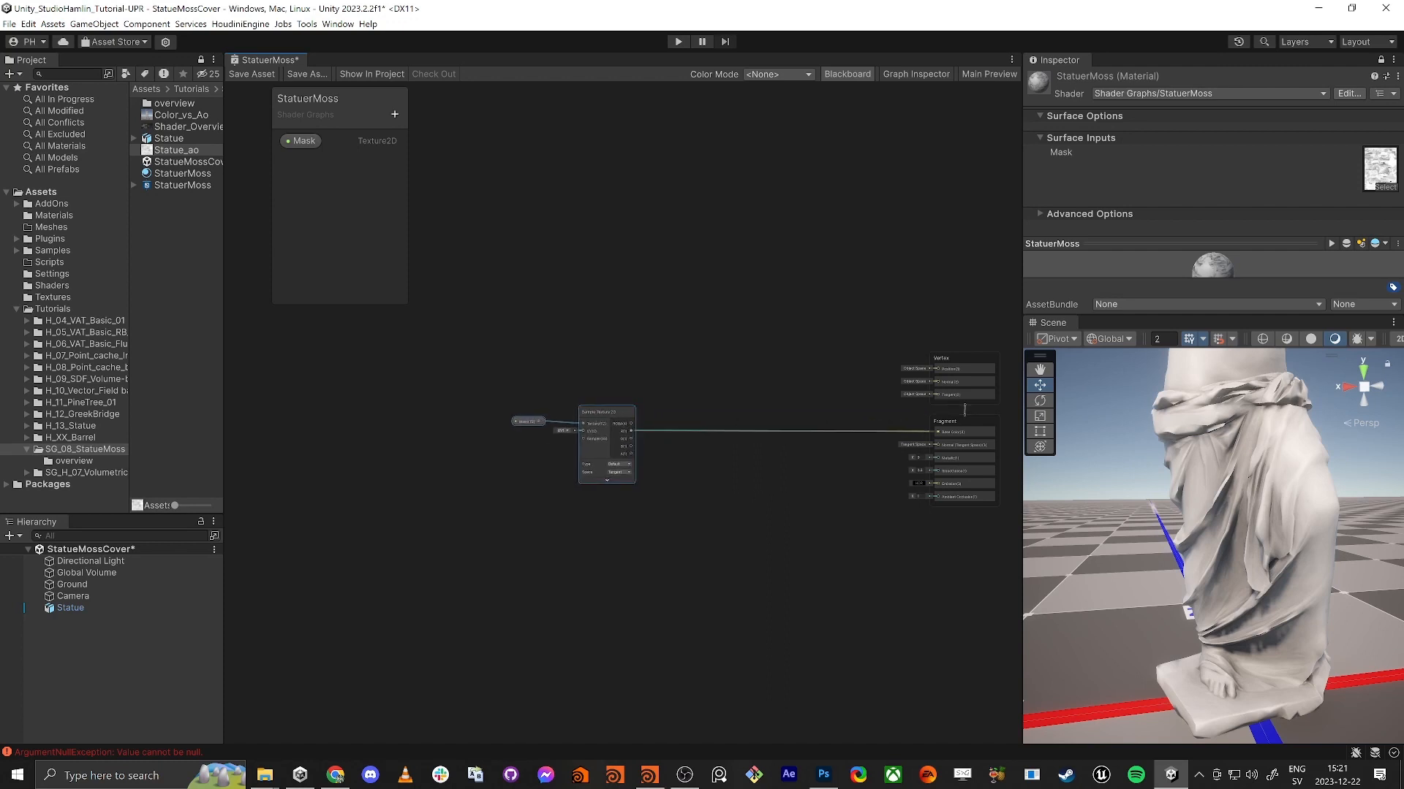
click(608, 353)
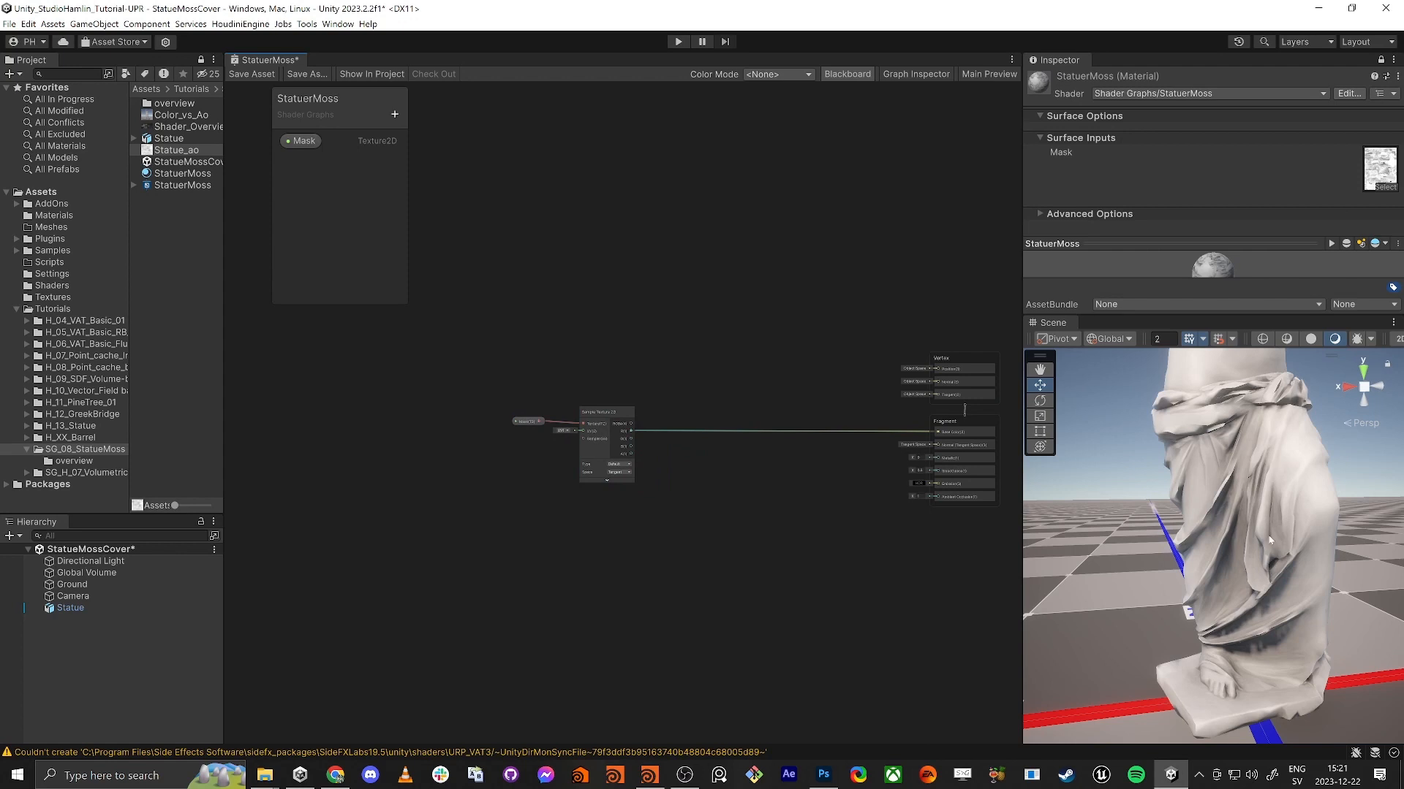
Add a Float property named AO Amp to the shader graph.
click(394, 114)
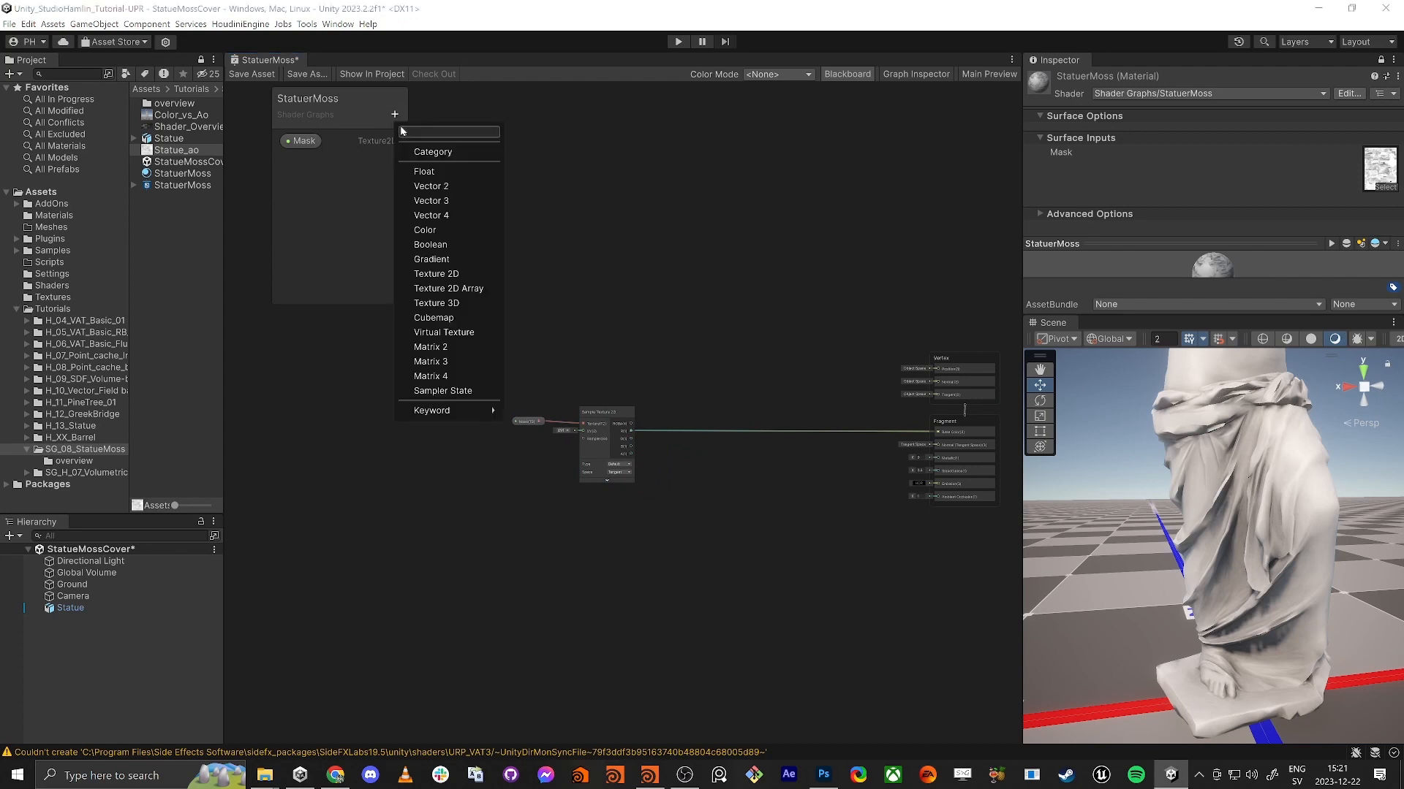
click(432, 173)
text(AO )
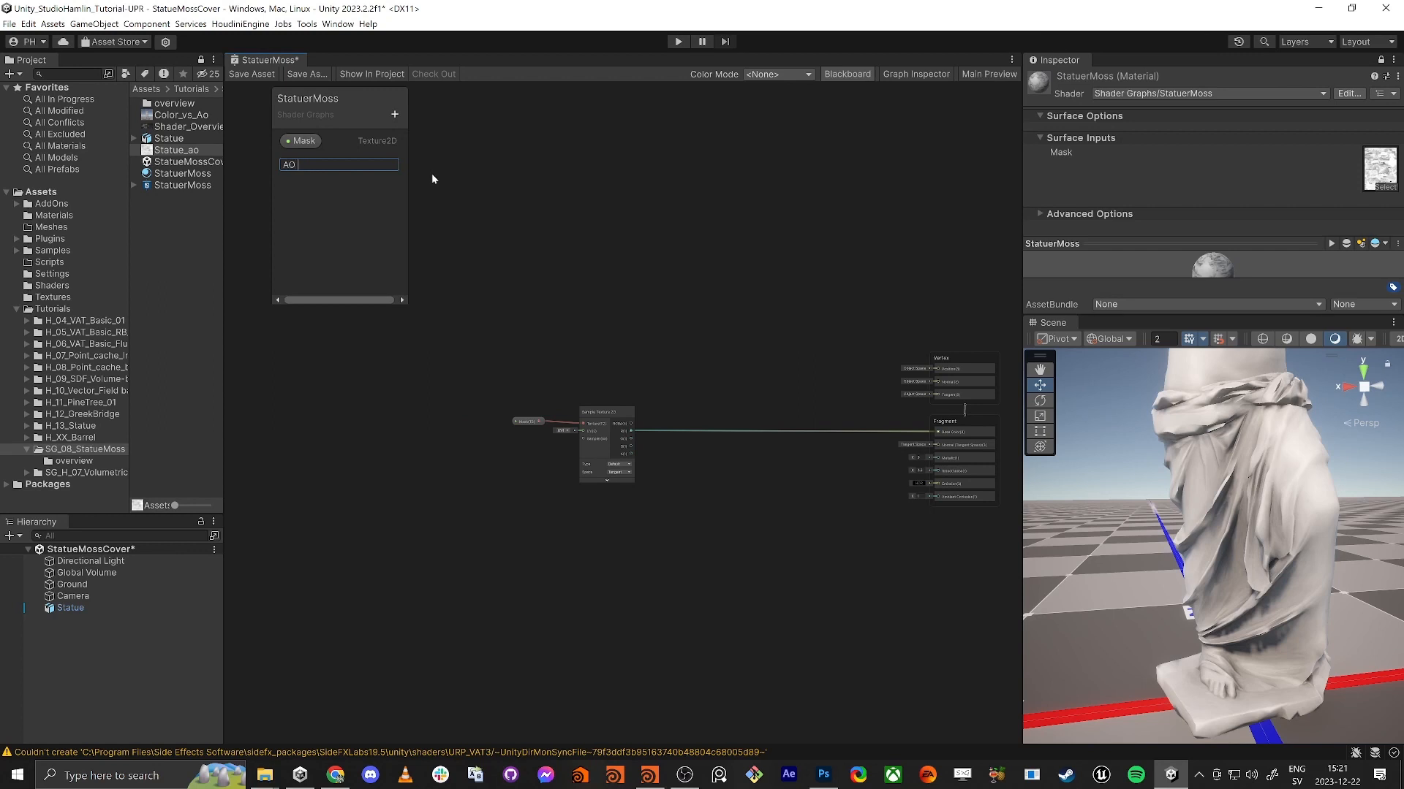
text(A)
key(BackSpace)
key(BackSpace)
key(BackSpace)
key(BackSpace)
text(AO AM)
key(BackSpace)
text(mp)
key(Return)
Place the AO Amp property above the Sample Texture 2D node and expand that node's preview.
drag(434, 234, 592, 370)
scroll(750, 389, up, 4)
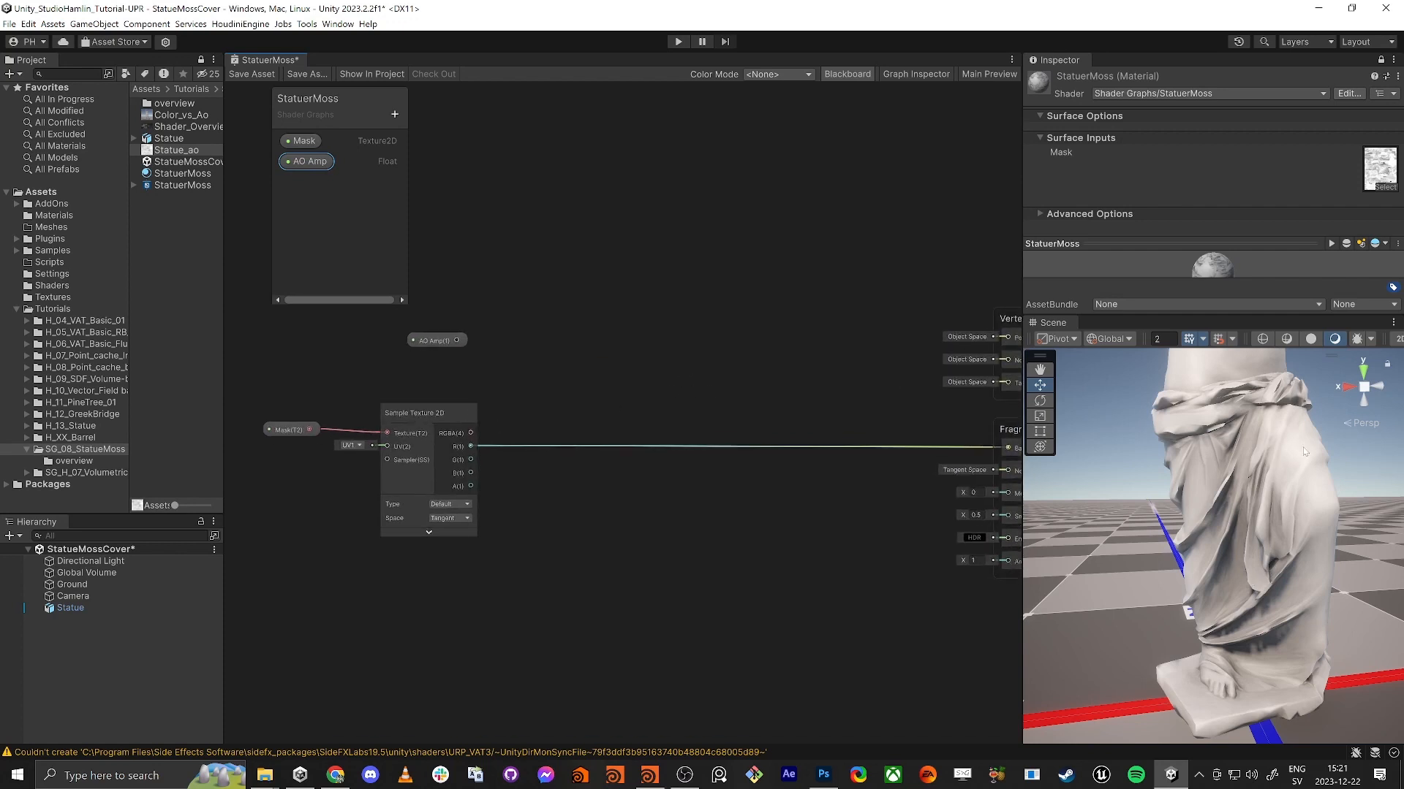
click(429, 533)
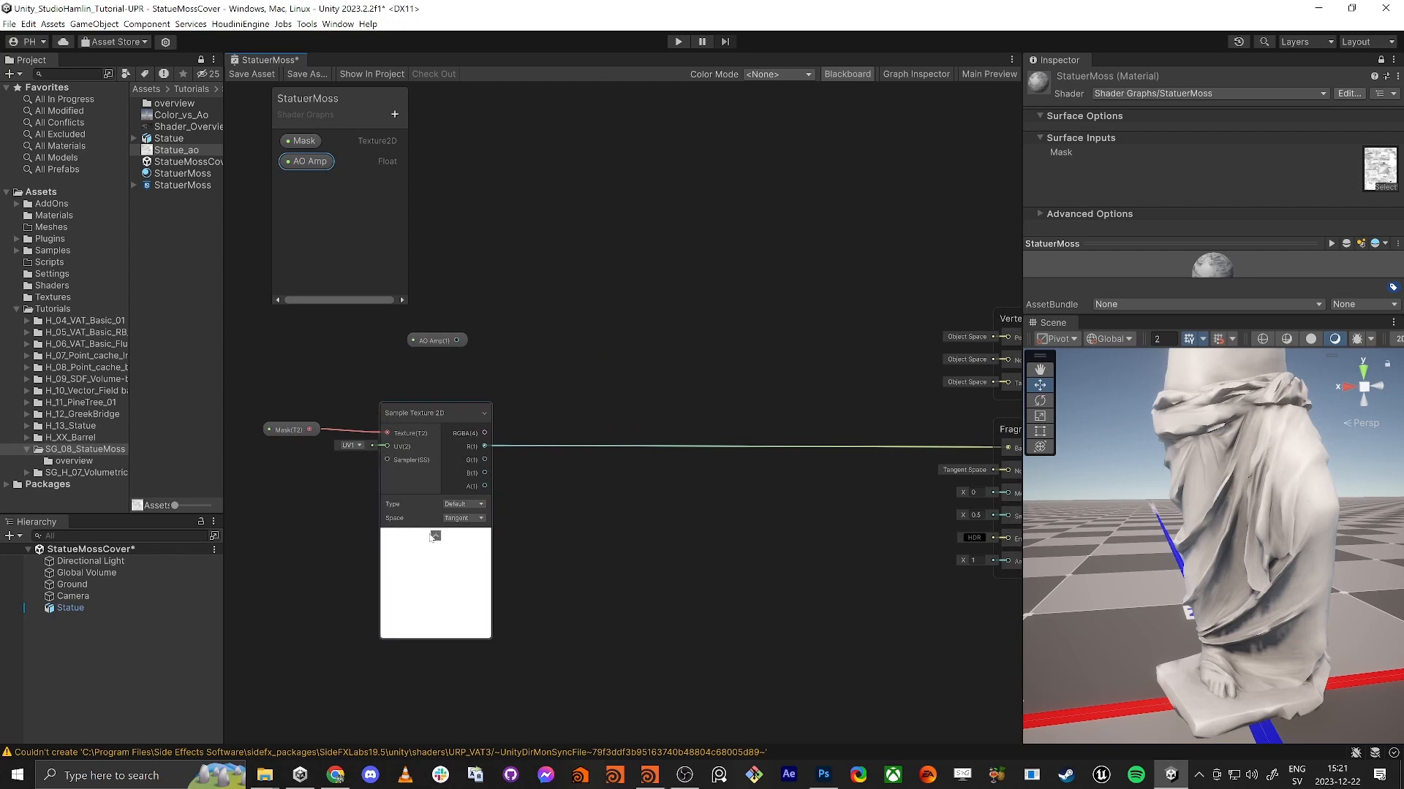
Add a One Minus node fed by AO Amp and collapse its preview as well as the Sample Texture 2D preview.
click(435, 536)
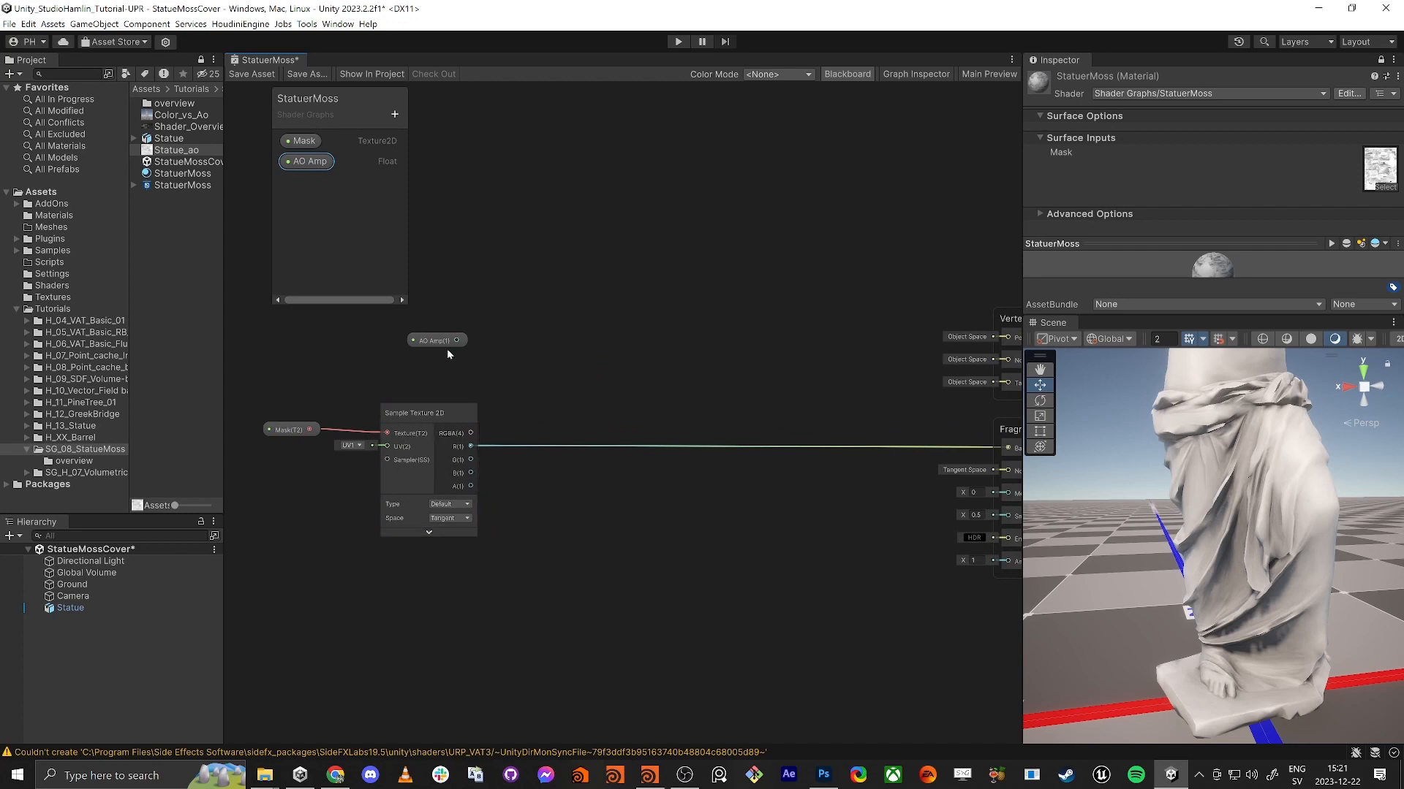
drag(435, 340, 398, 368)
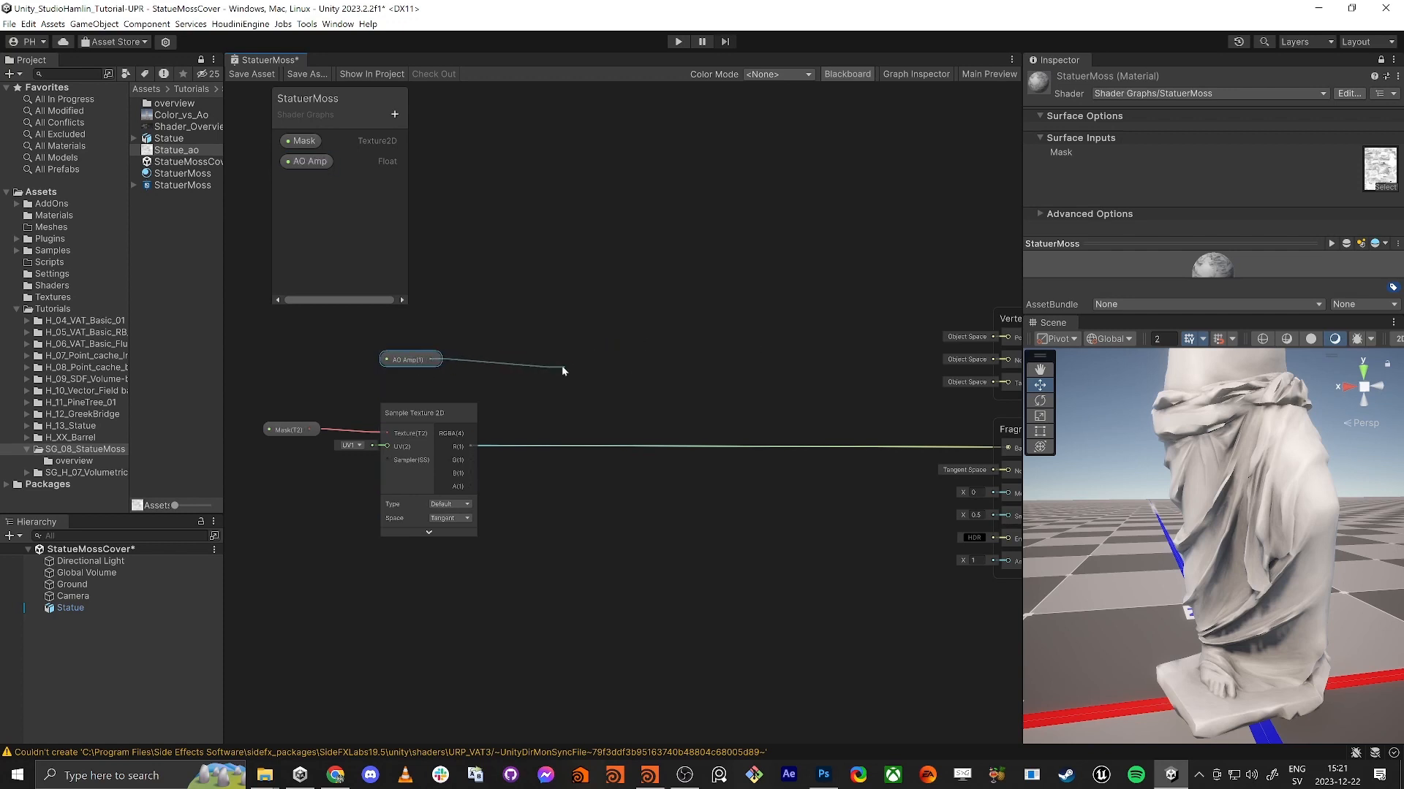
key(space)
text(one)
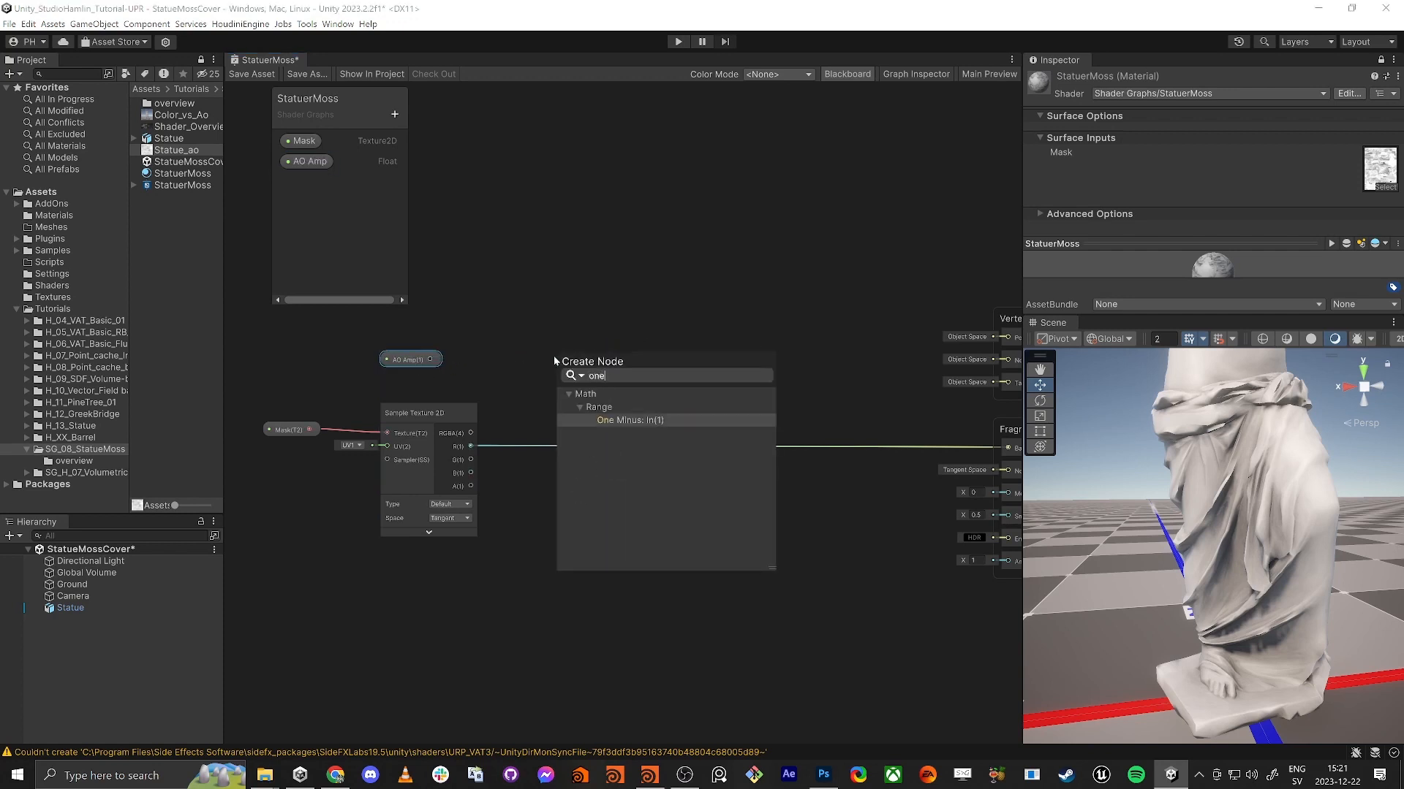
key(Return)
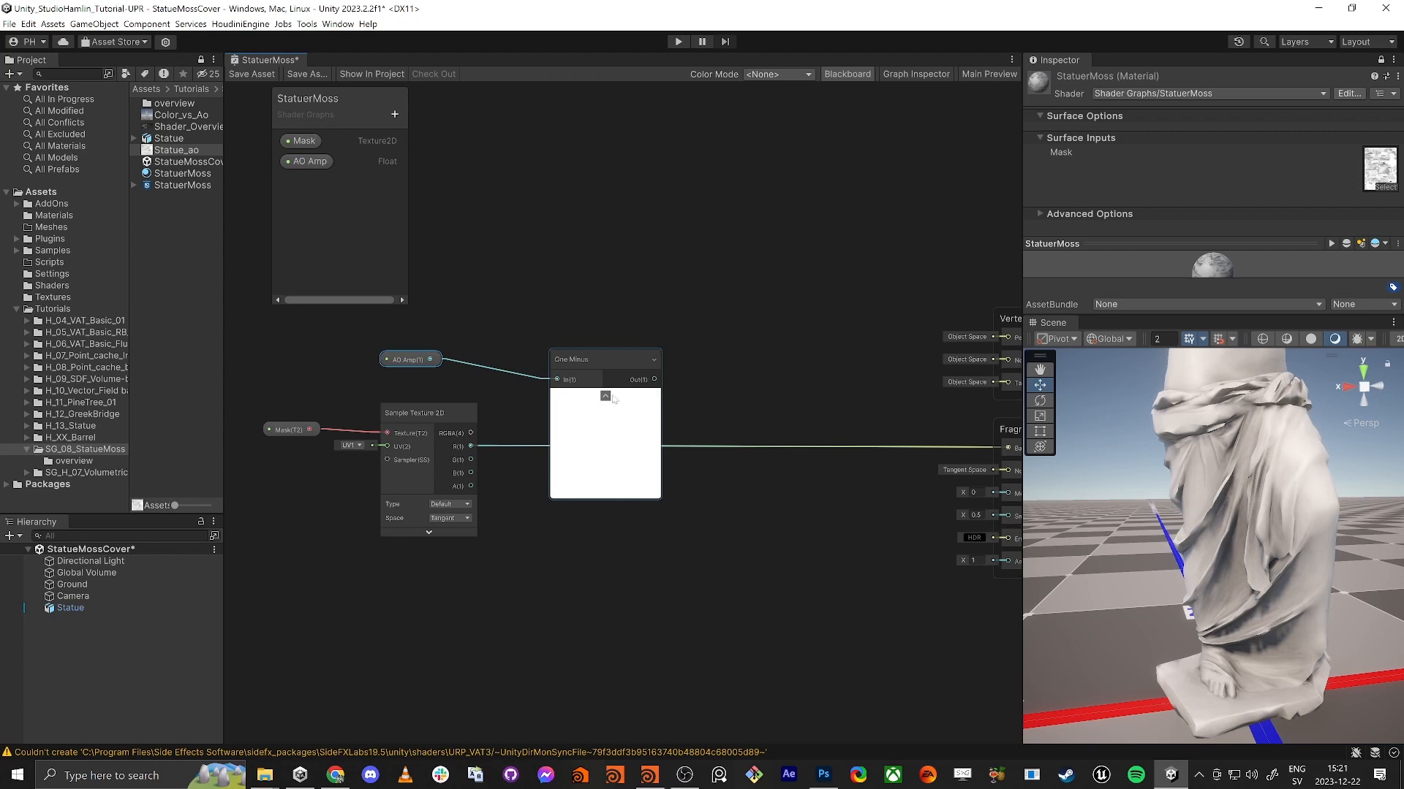
click(605, 395)
drag(606, 360, 577, 349)
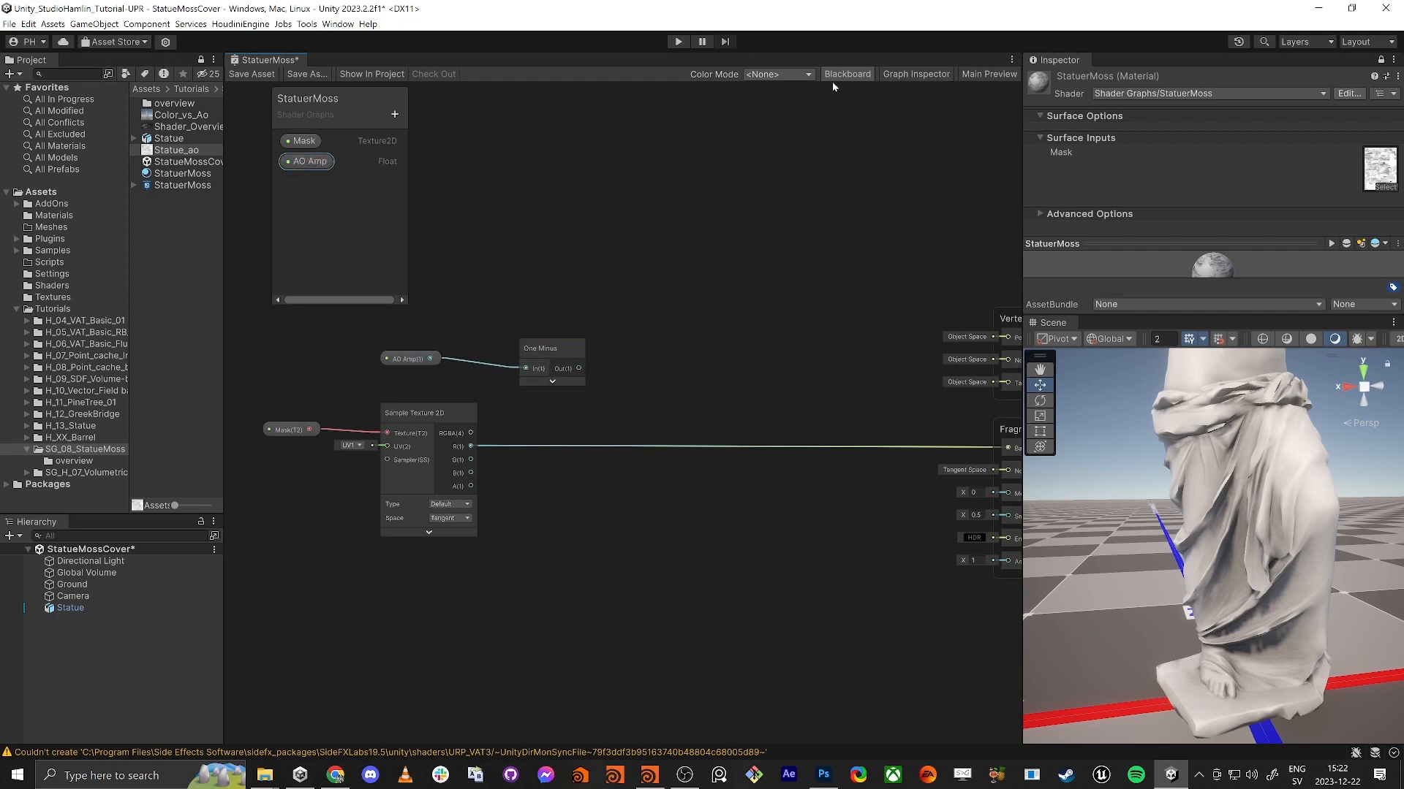
Show the AO Amp property's settings in the Graph Inspector.
click(925, 75)
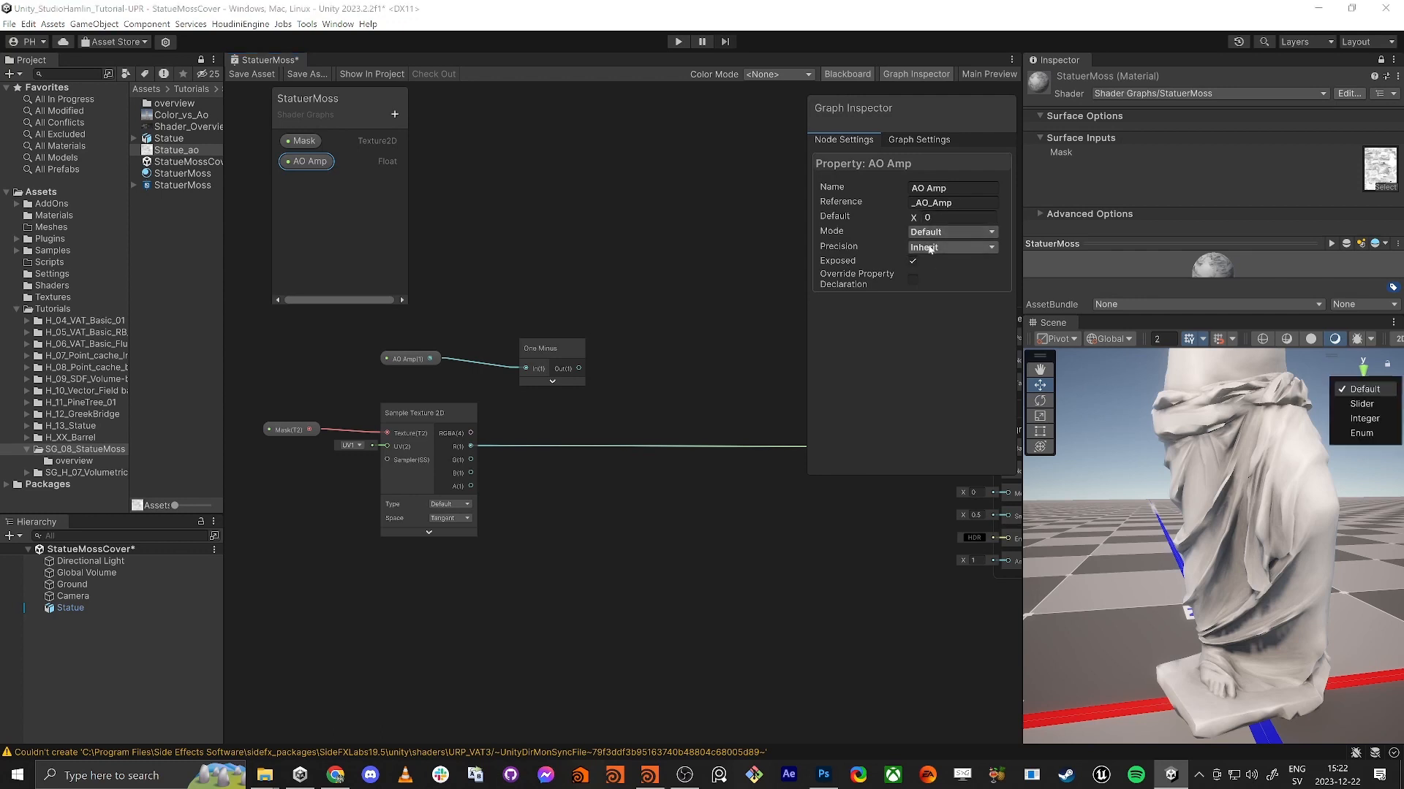
click(950, 217)
click(919, 247)
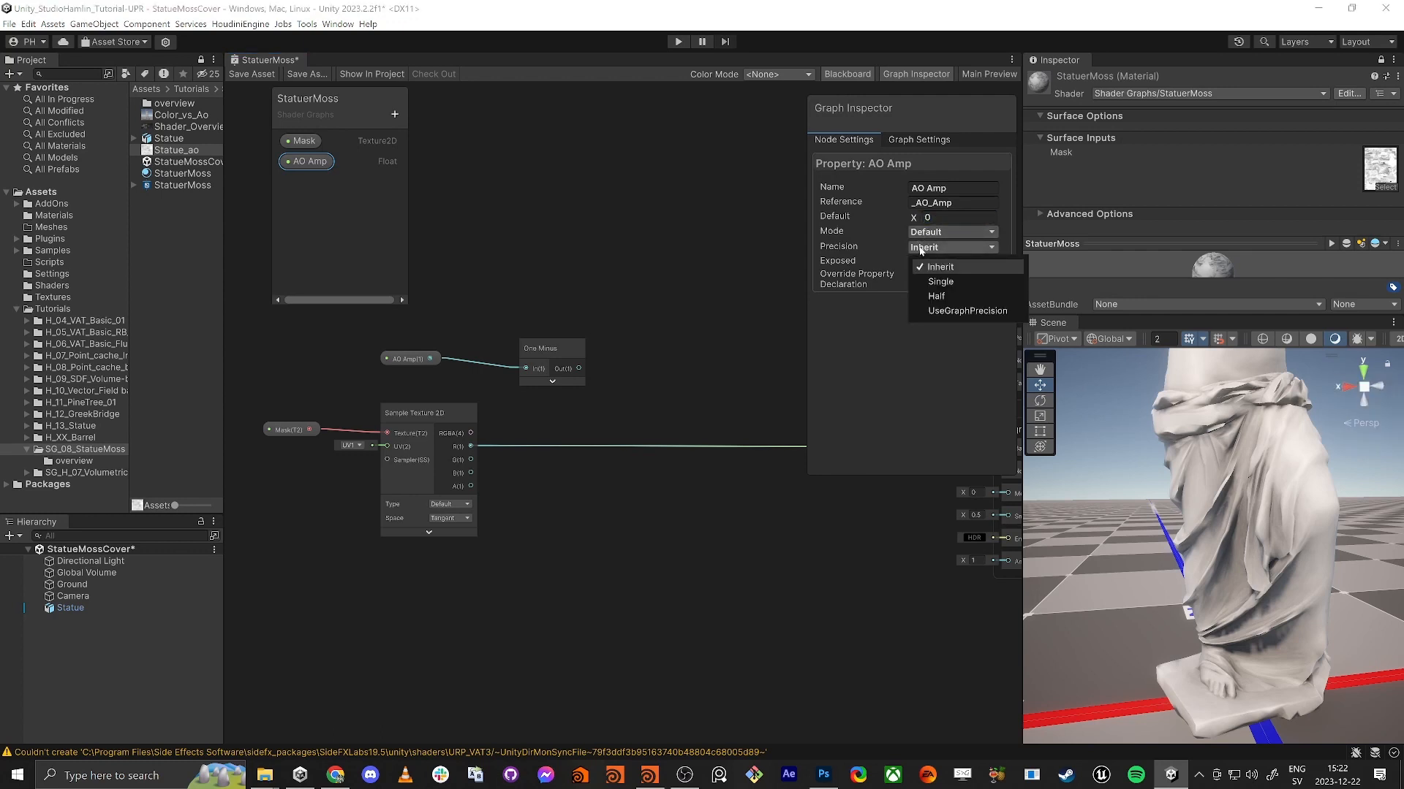
click(937, 282)
click(940, 248)
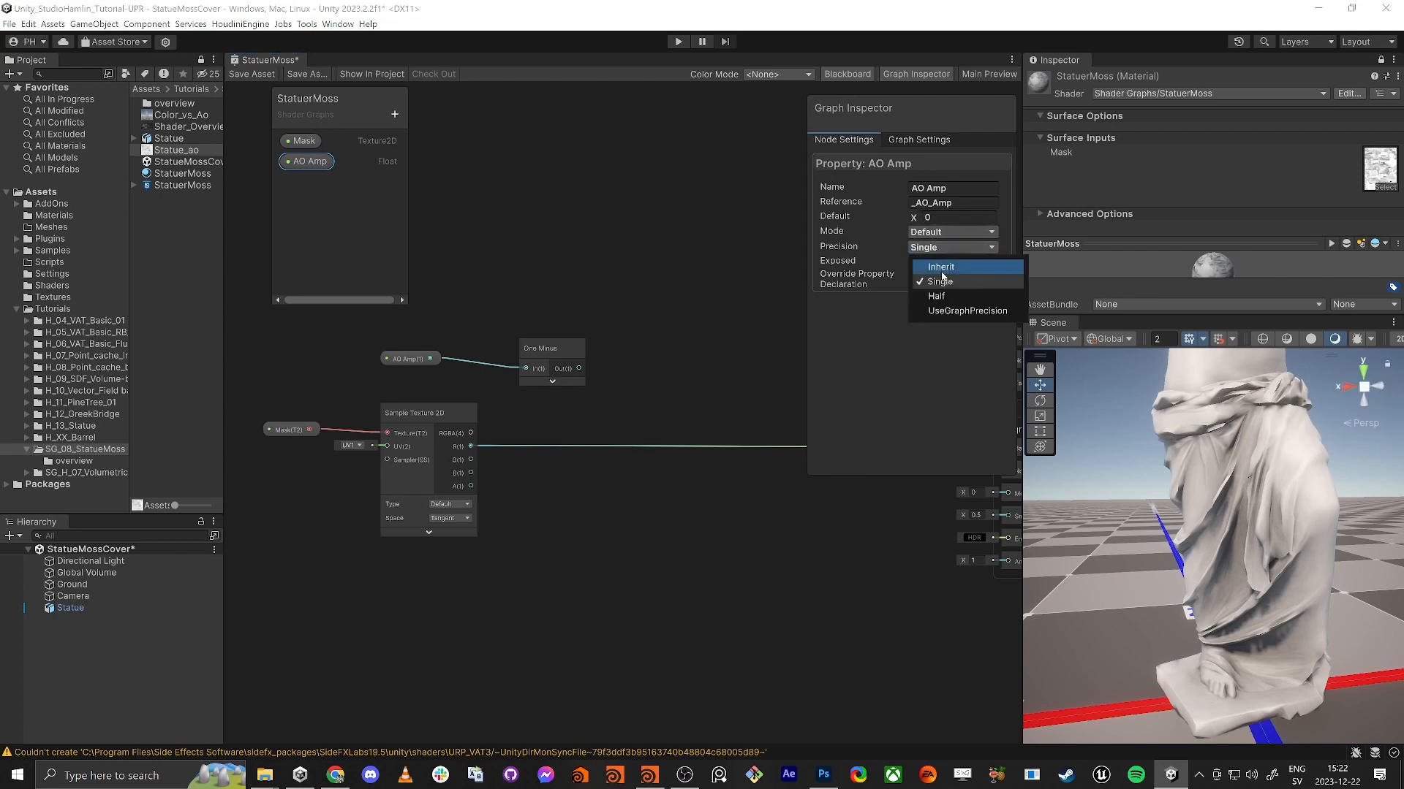
click(937, 265)
Set the AO Amp property's mode to Slider with a default value of 1.
click(943, 232)
click(947, 257)
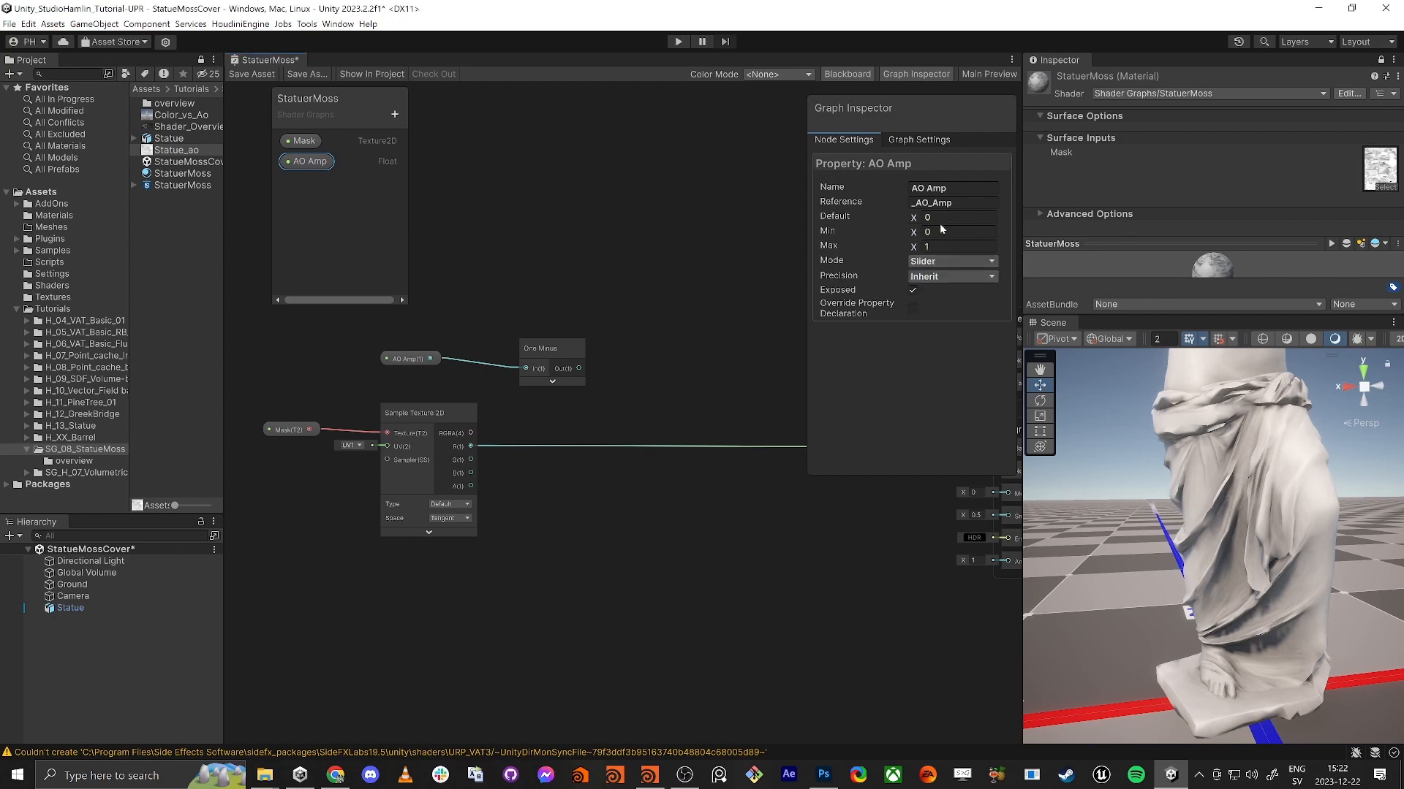
click(943, 217)
drag(930, 217, 797, 240)
drag(559, 350, 584, 345)
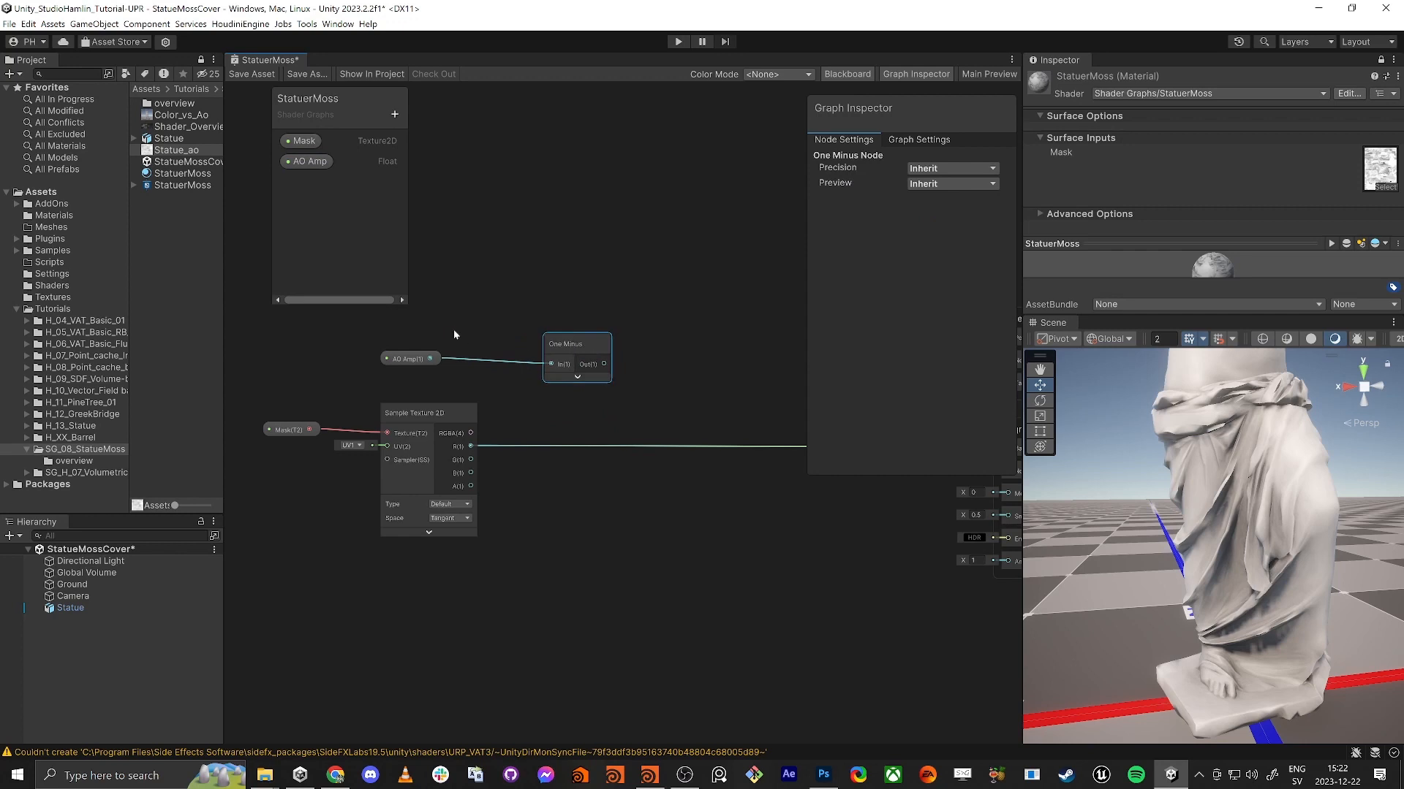
click(406, 359)
click(943, 217)
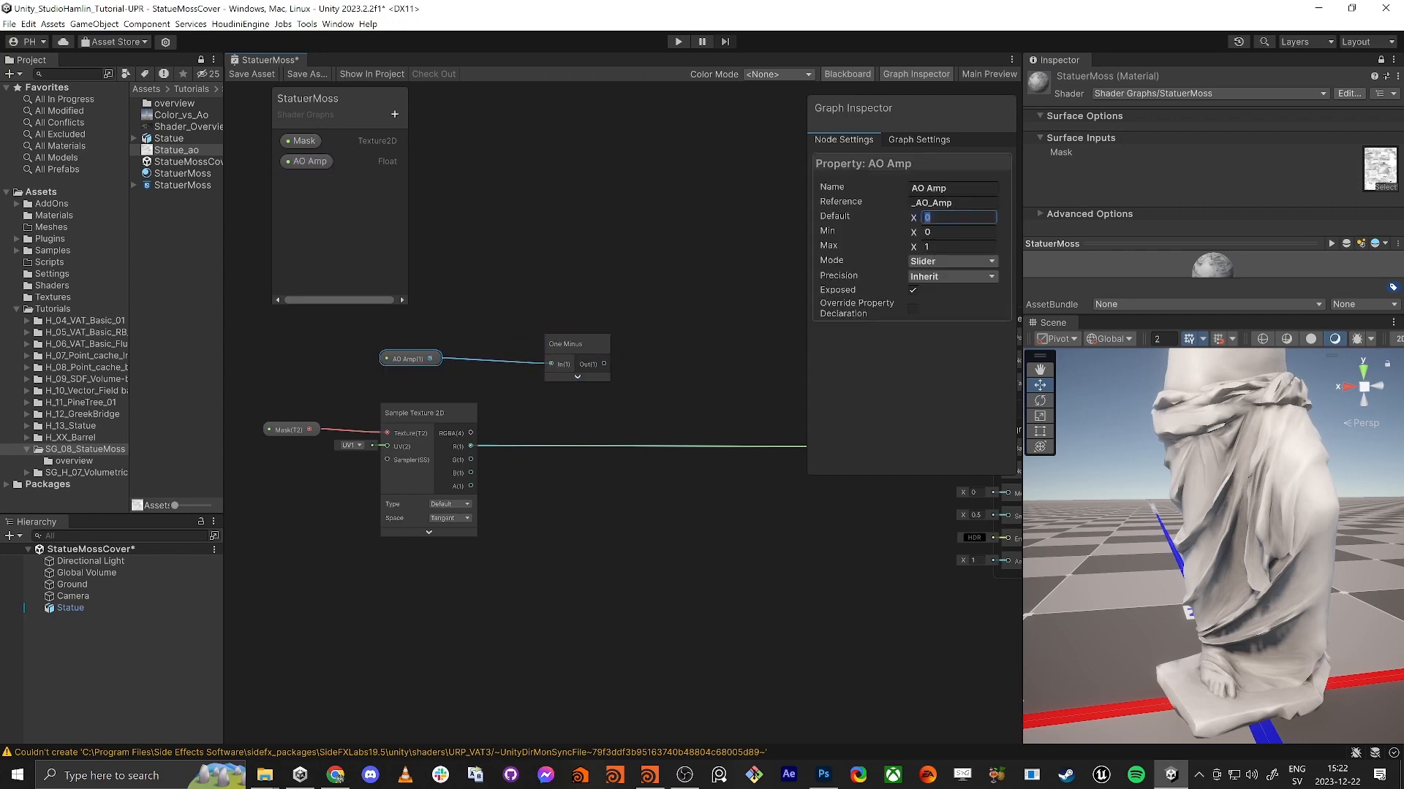
Add a Maximum node and connect the Sample Texture 2D node's R output to its B input.
mouse_move(571, 347)
mouse_down()
mouse_move(580, 339)
mouse_move(546, 337)
mouse_up()
click(593, 340)
key(space)
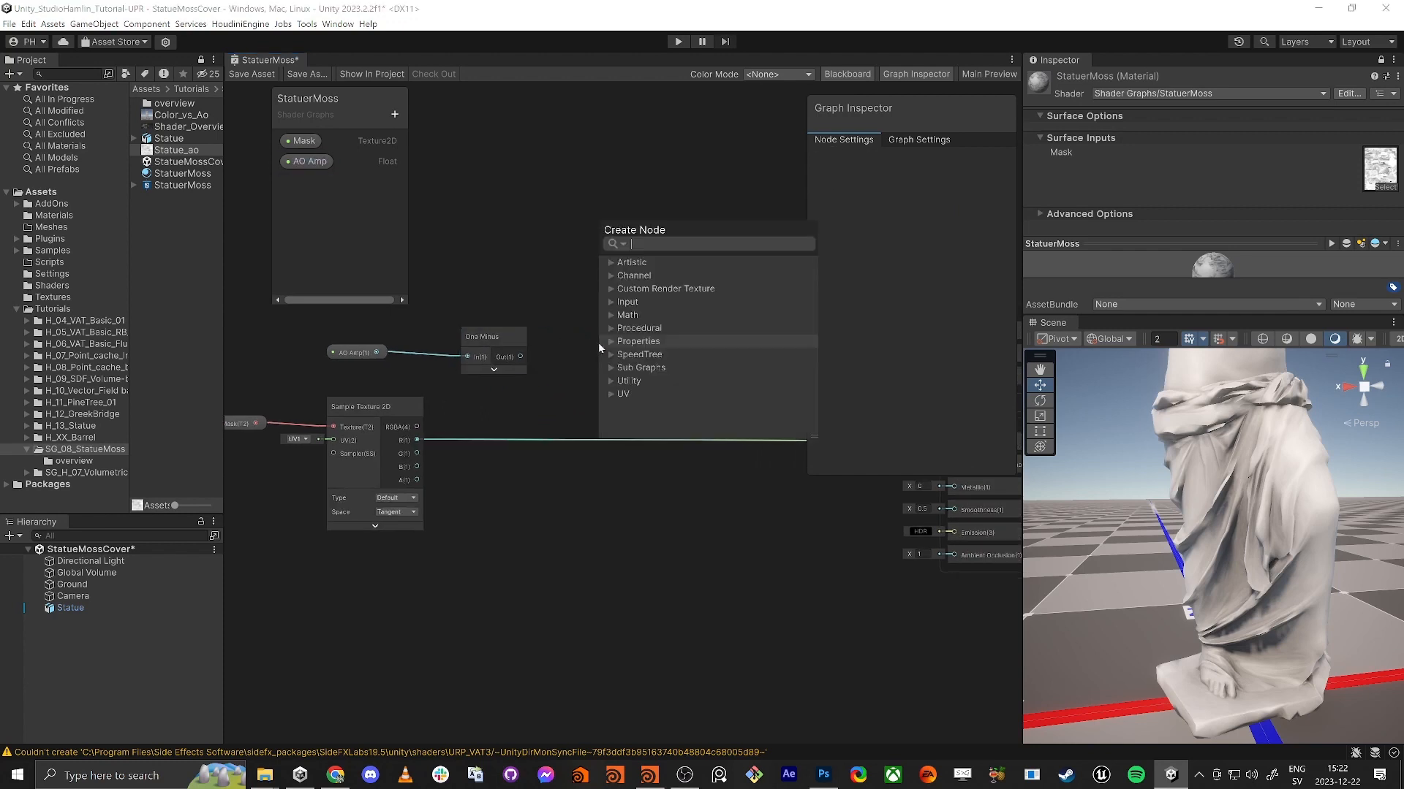
text(max)
key(Return)
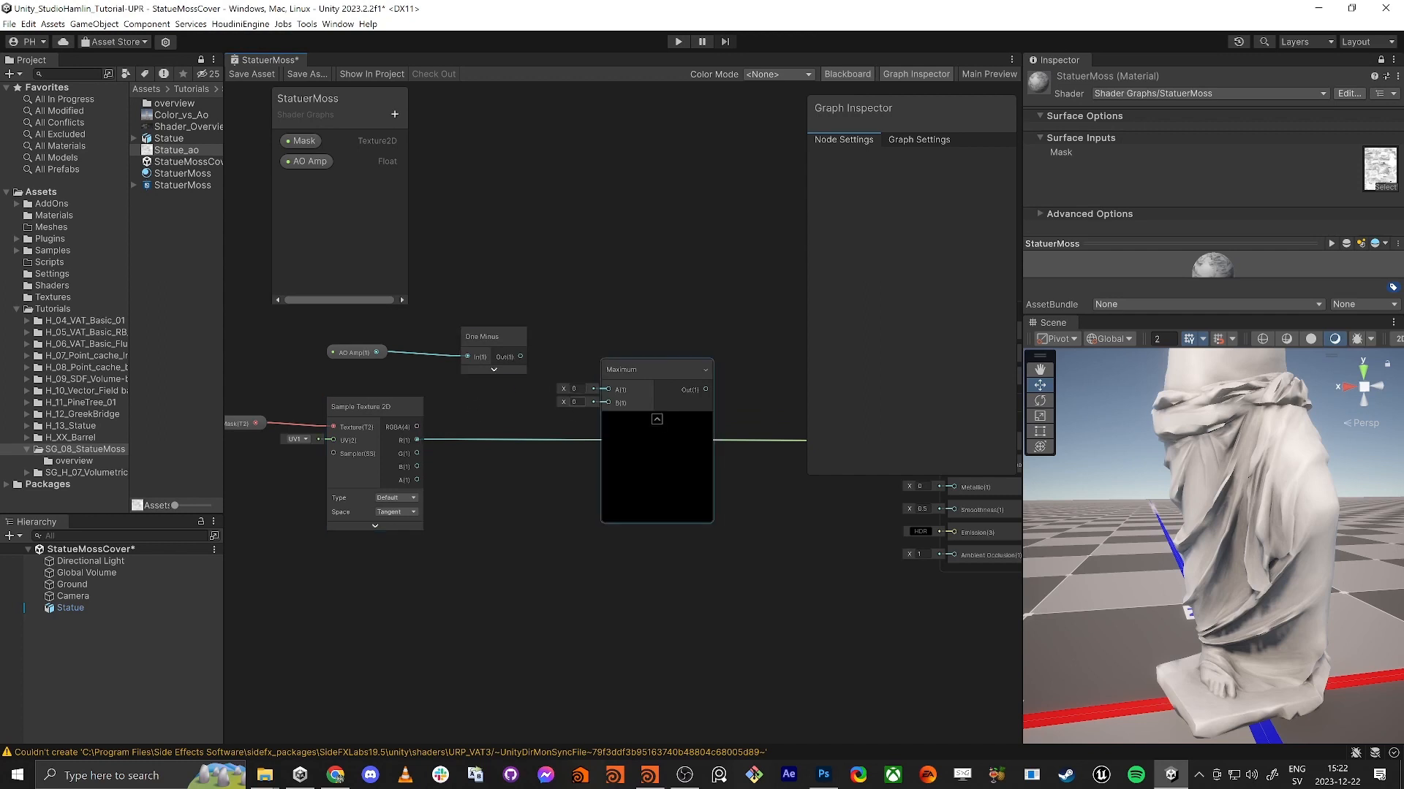
drag(608, 403, 416, 440)
Feed Base Color from the Maximum node with its A input set to 1, and save the graph.
middle_drag(786, 483, 596, 504)
scroll(596, 504, down, 1)
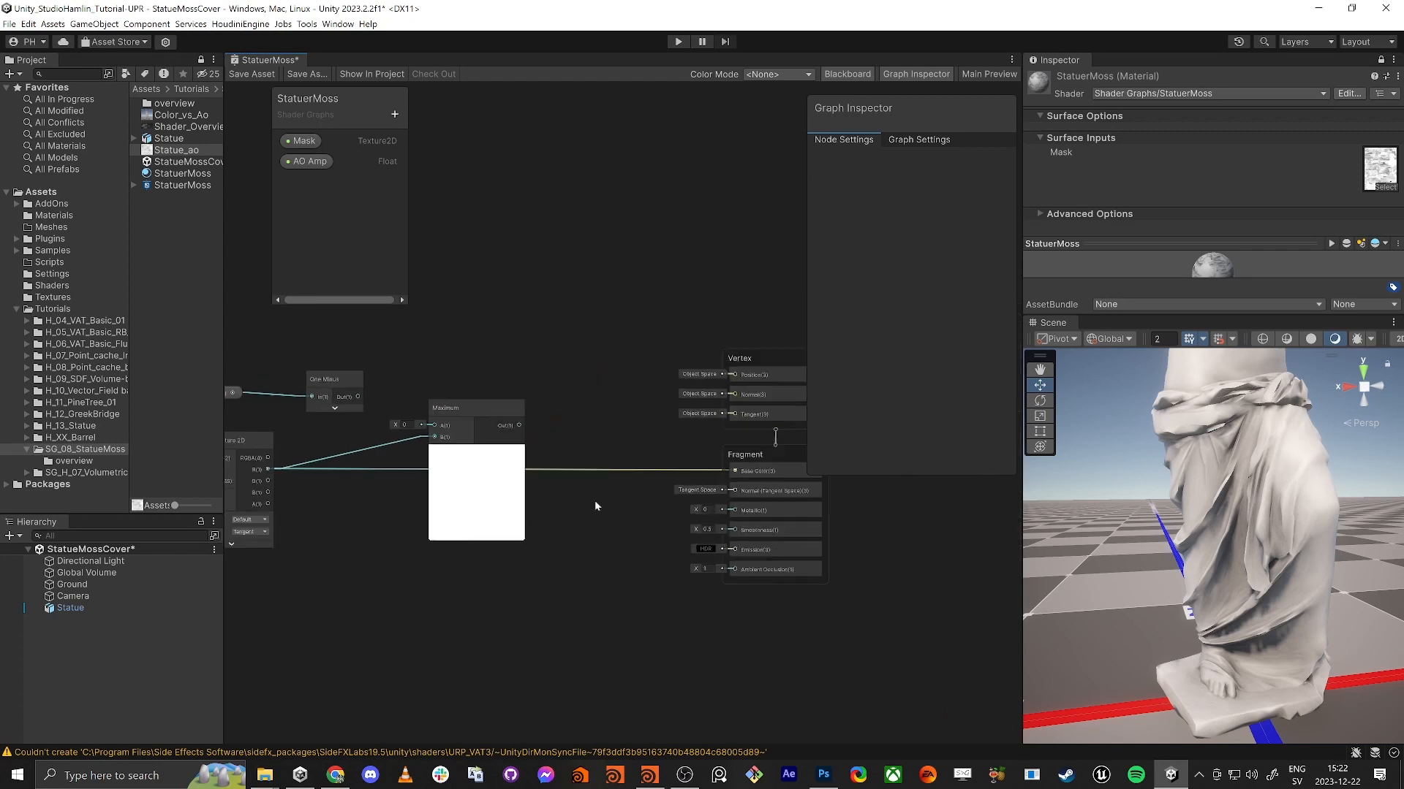
drag(735, 472, 494, 418)
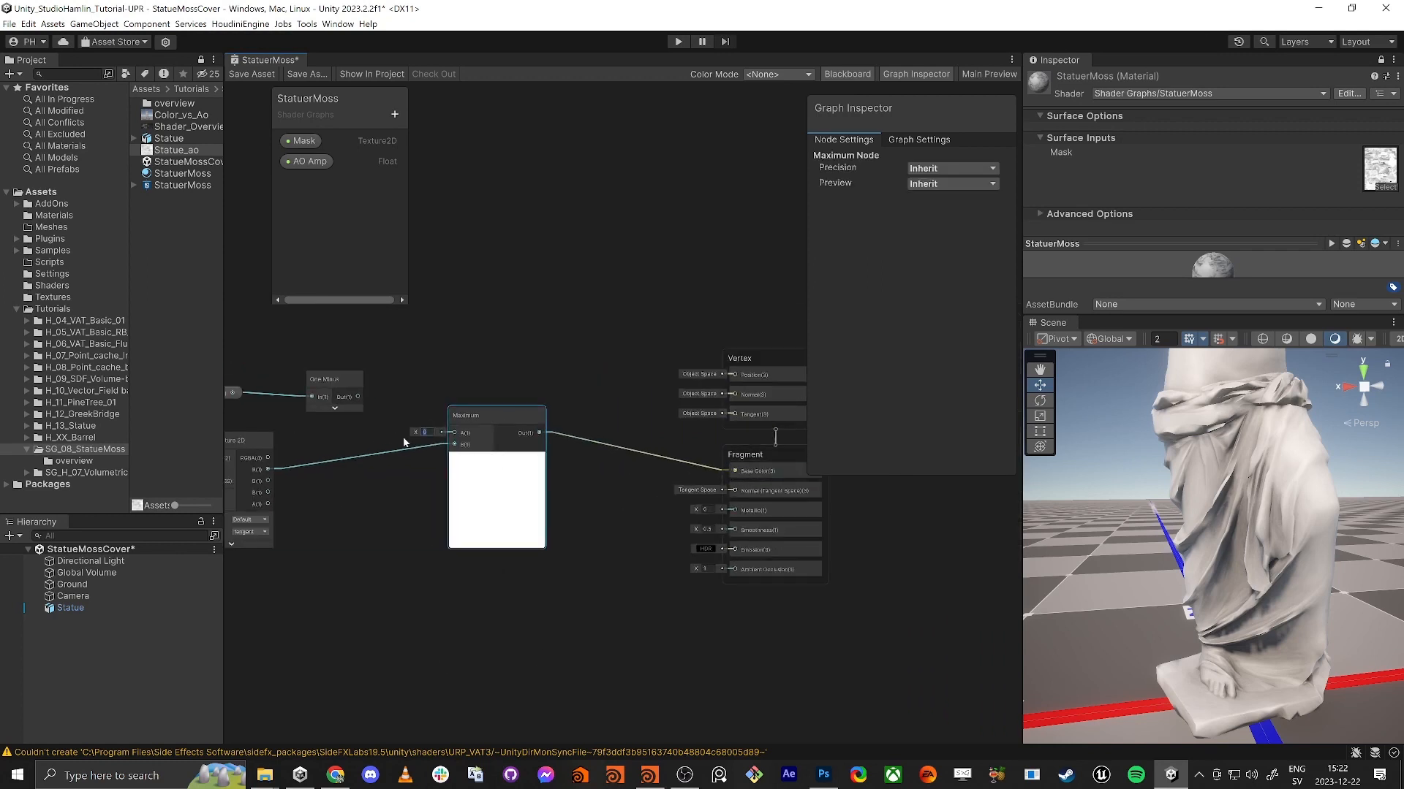
click(251, 74)
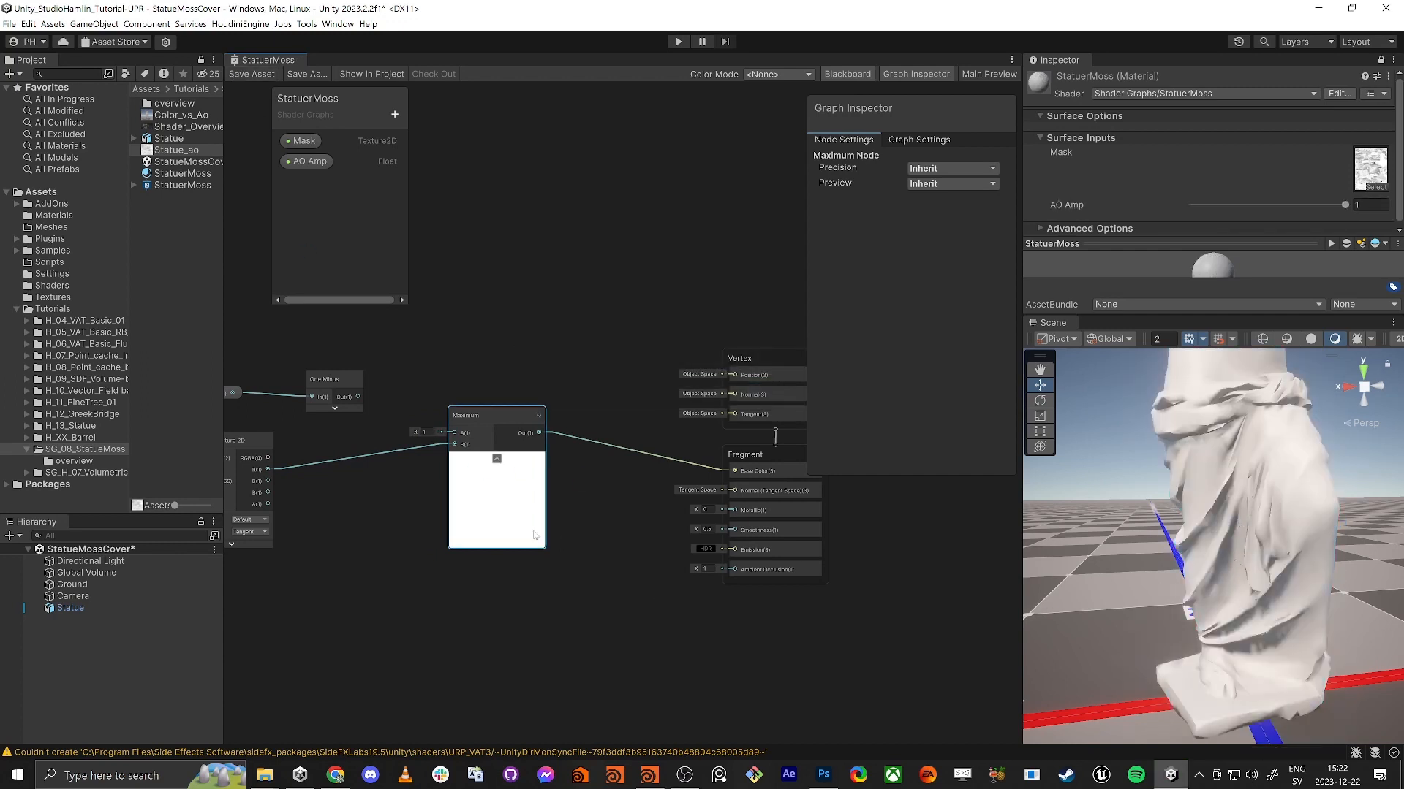
Line up the Maximum node with the Sample Texture 2D node's R output and examine its A and B inputs.
middle_drag(509, 444, 576, 429)
drag(554, 409, 554, 436)
scroll(541, 416, up, 4)
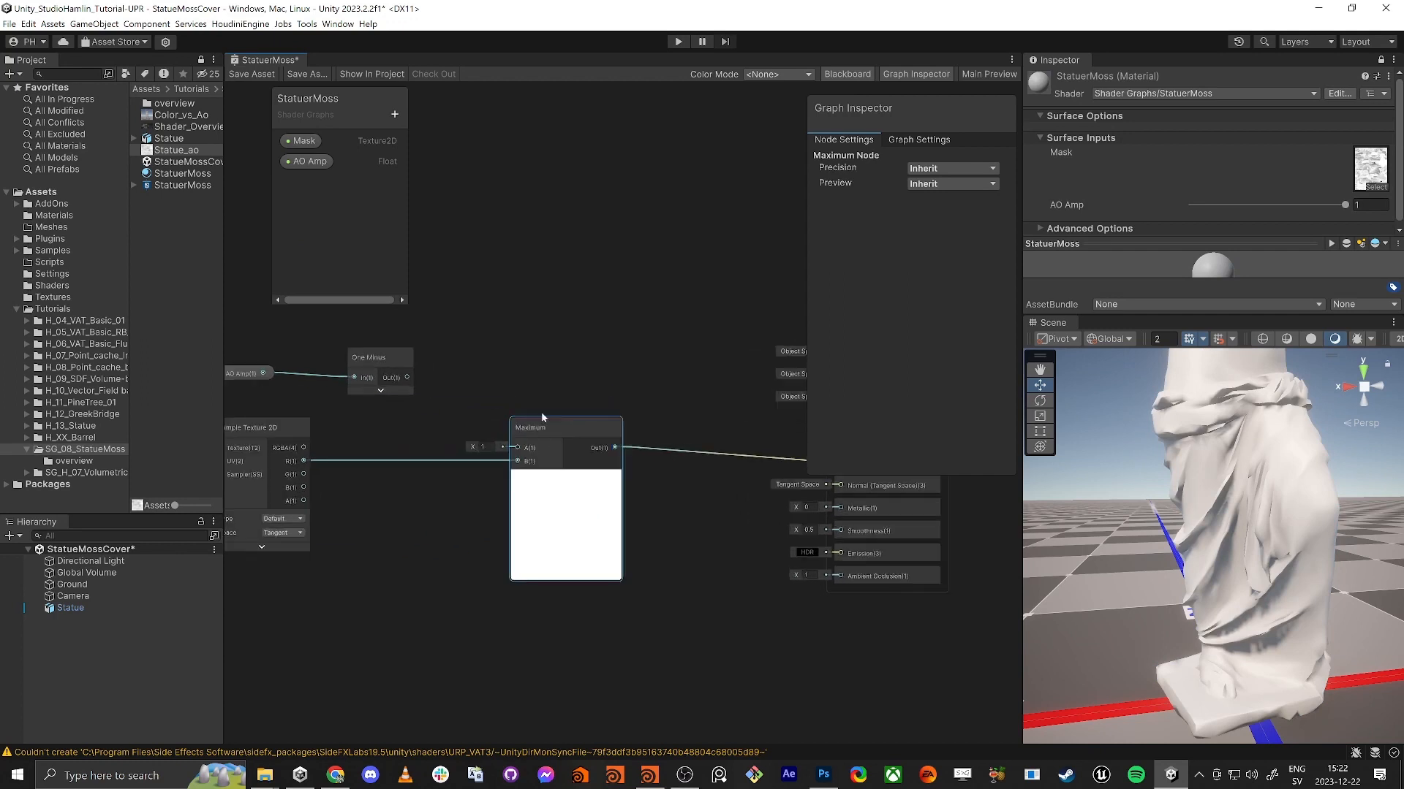
middle_drag(401, 432, 614, 385)
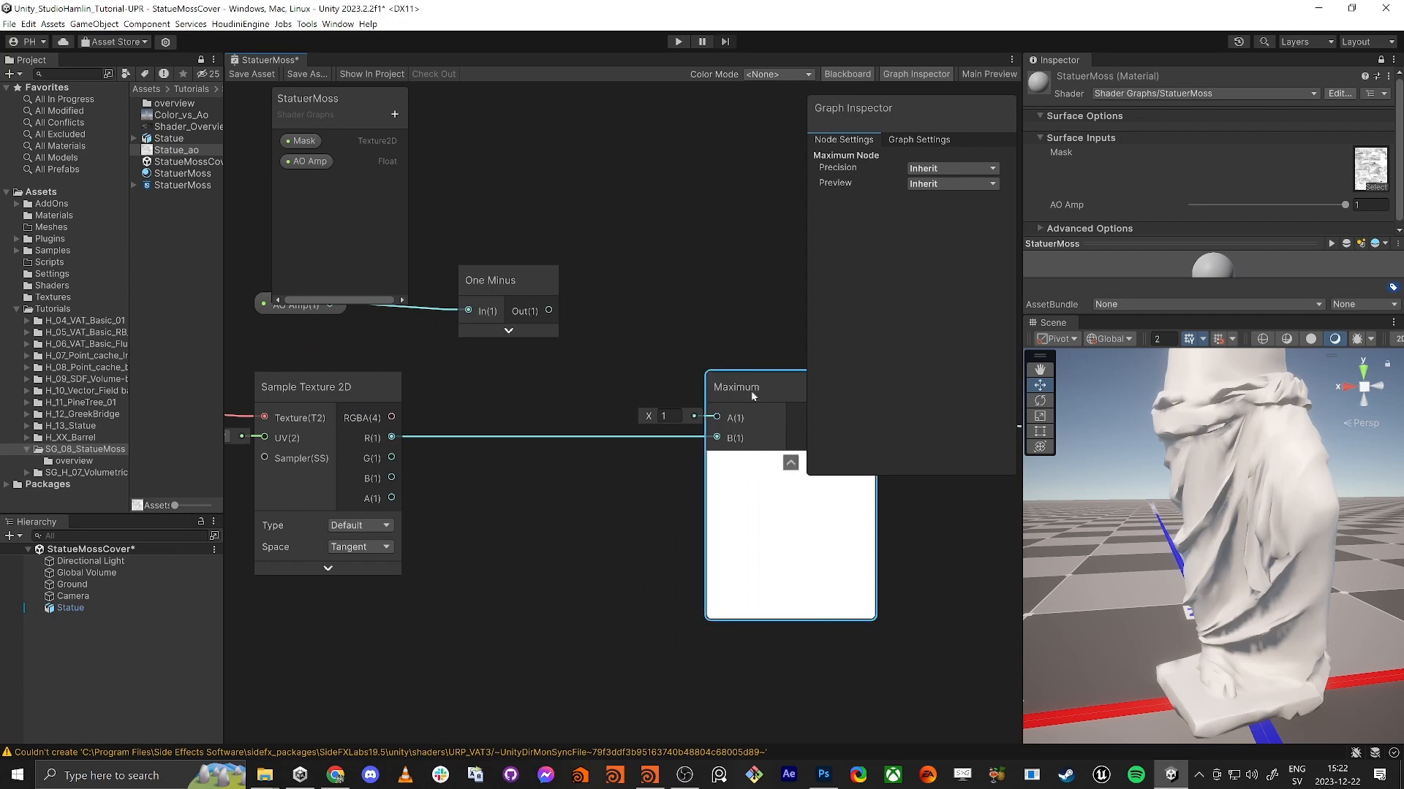
middle_drag(750, 278, 635, 271)
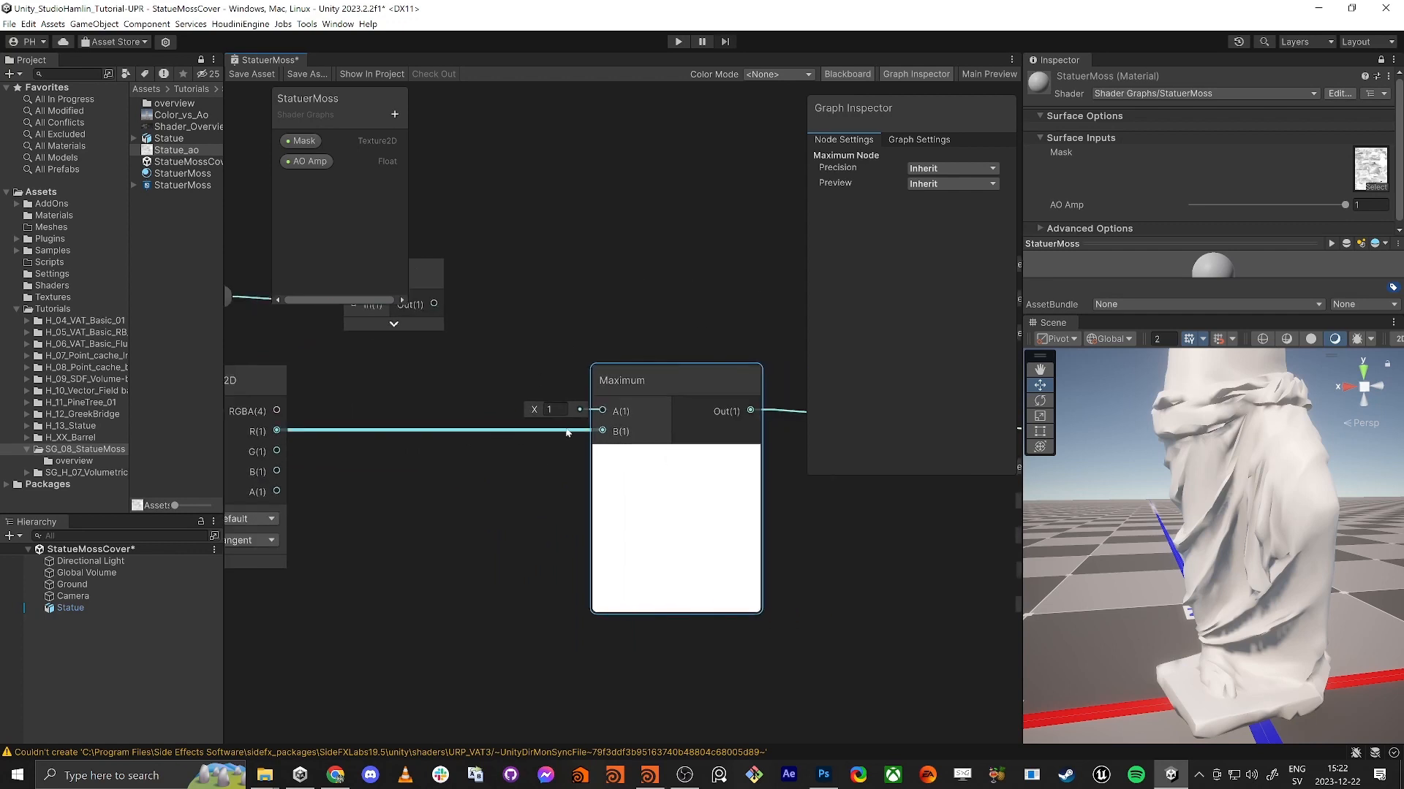
click(556, 409)
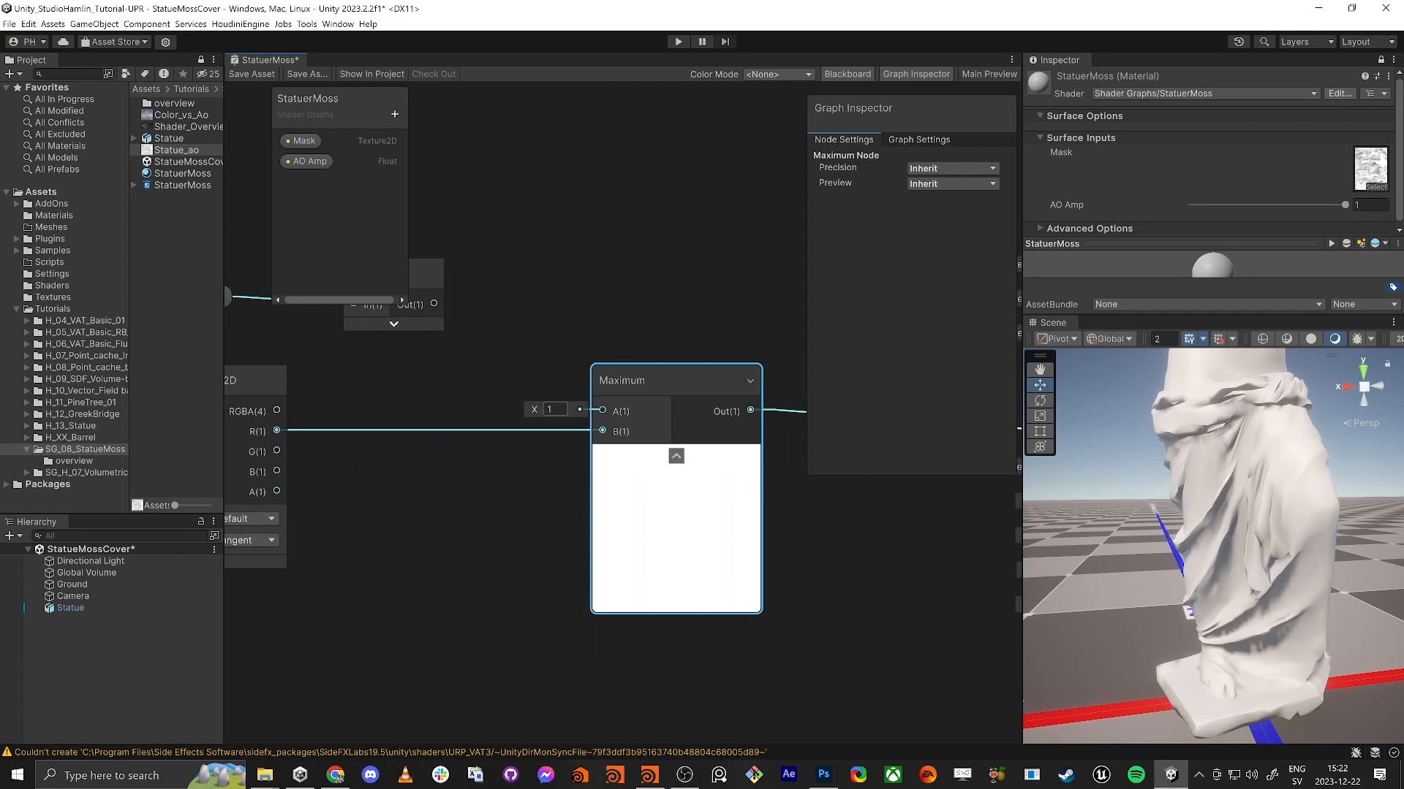
scroll(682, 416, down, 4)
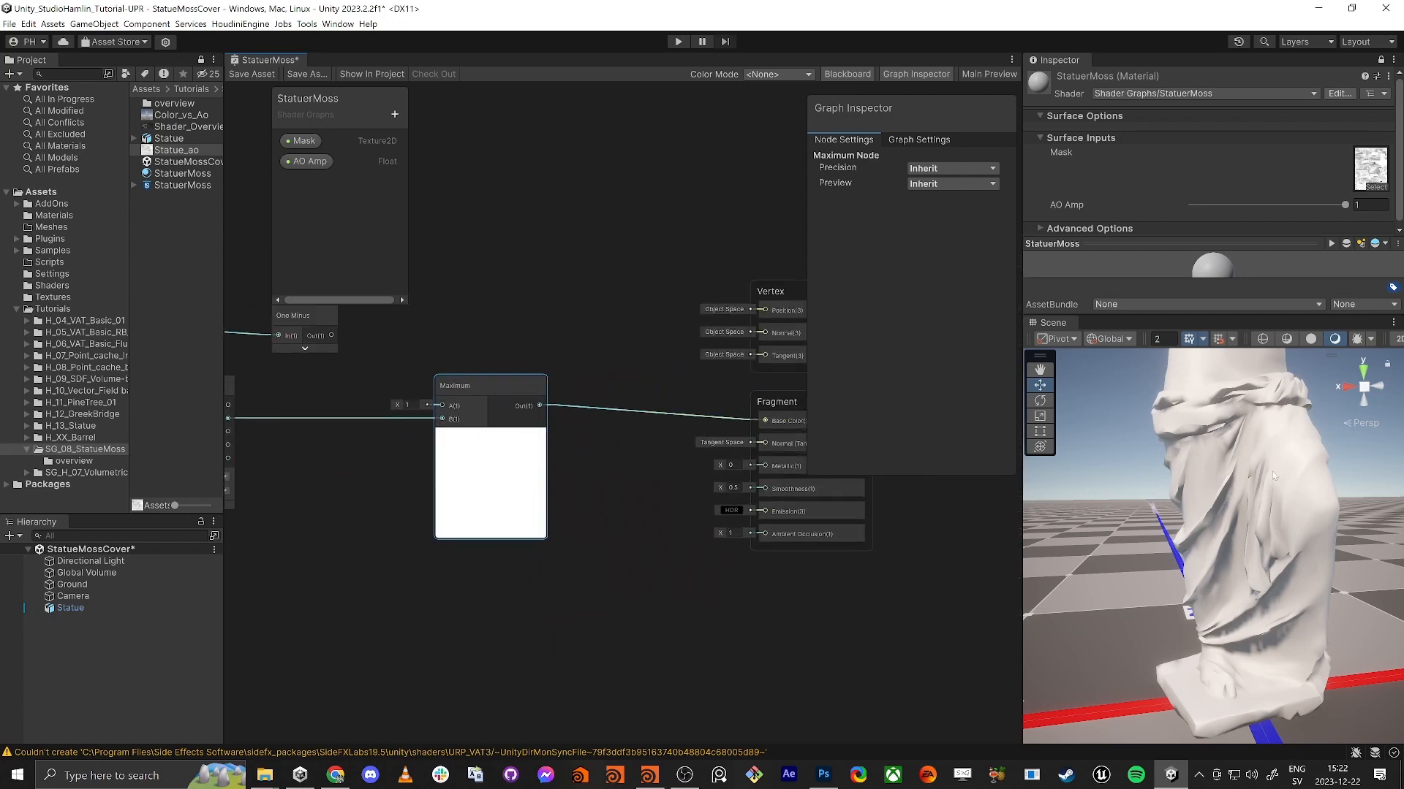
Try feeding Maximum's A input straight from AO Amp by saving the graph and lowering the material's AO Amp to 0.
middle_drag(566, 591, 830, 598)
click(557, 313)
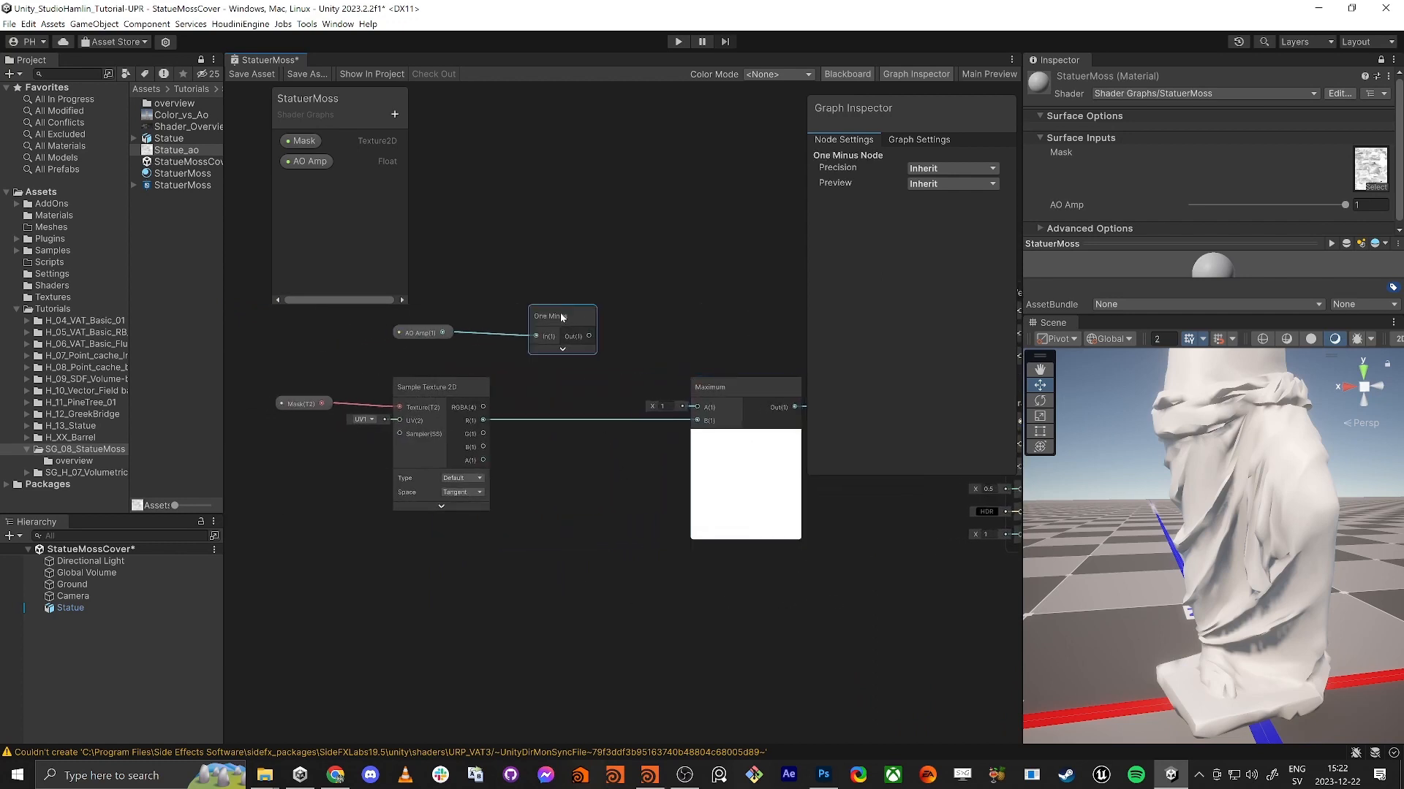
drag(557, 312, 593, 280)
mouse_move(448, 339)
mouse_down()
mouse_move(438, 348)
mouse_move(459, 339)
mouse_up()
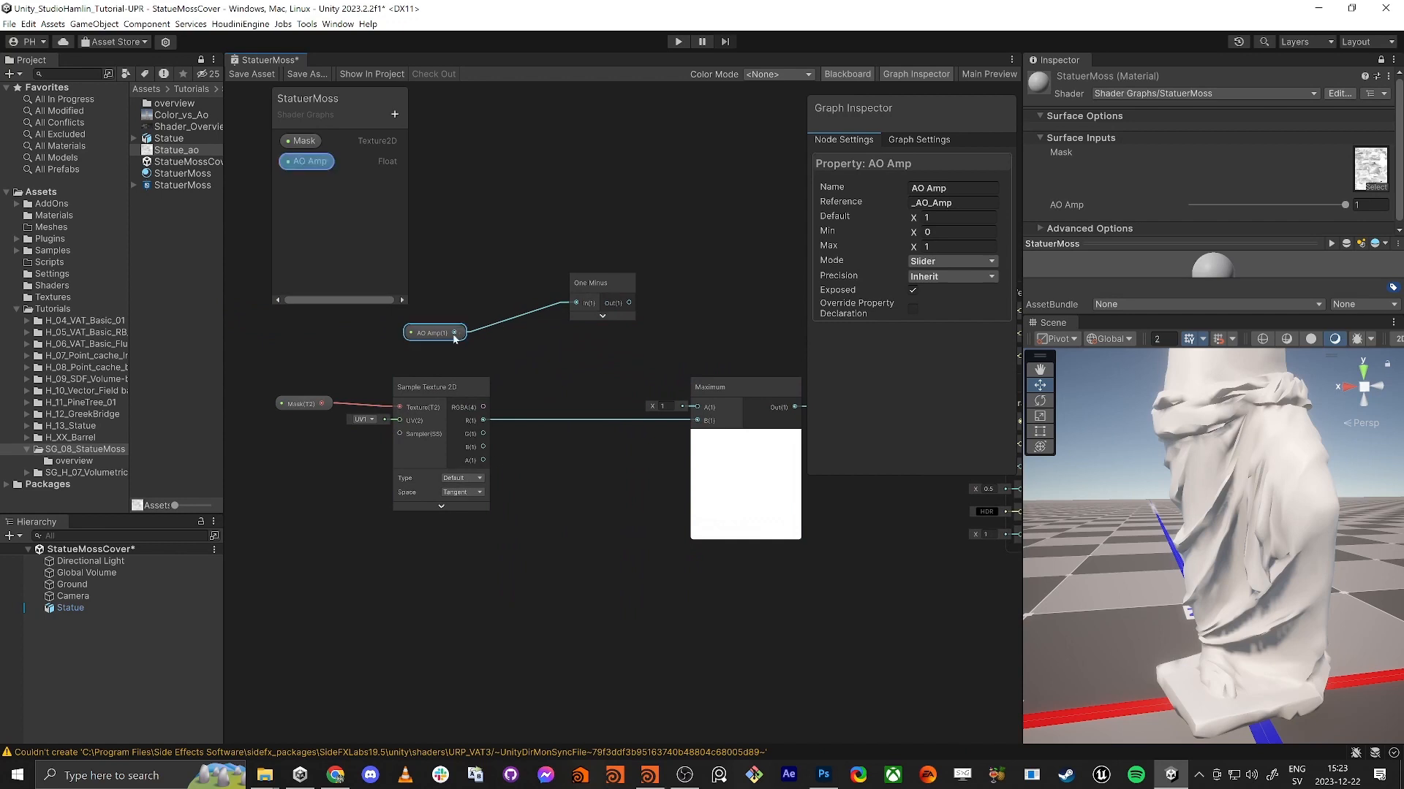
drag(454, 332, 697, 407)
click(248, 74)
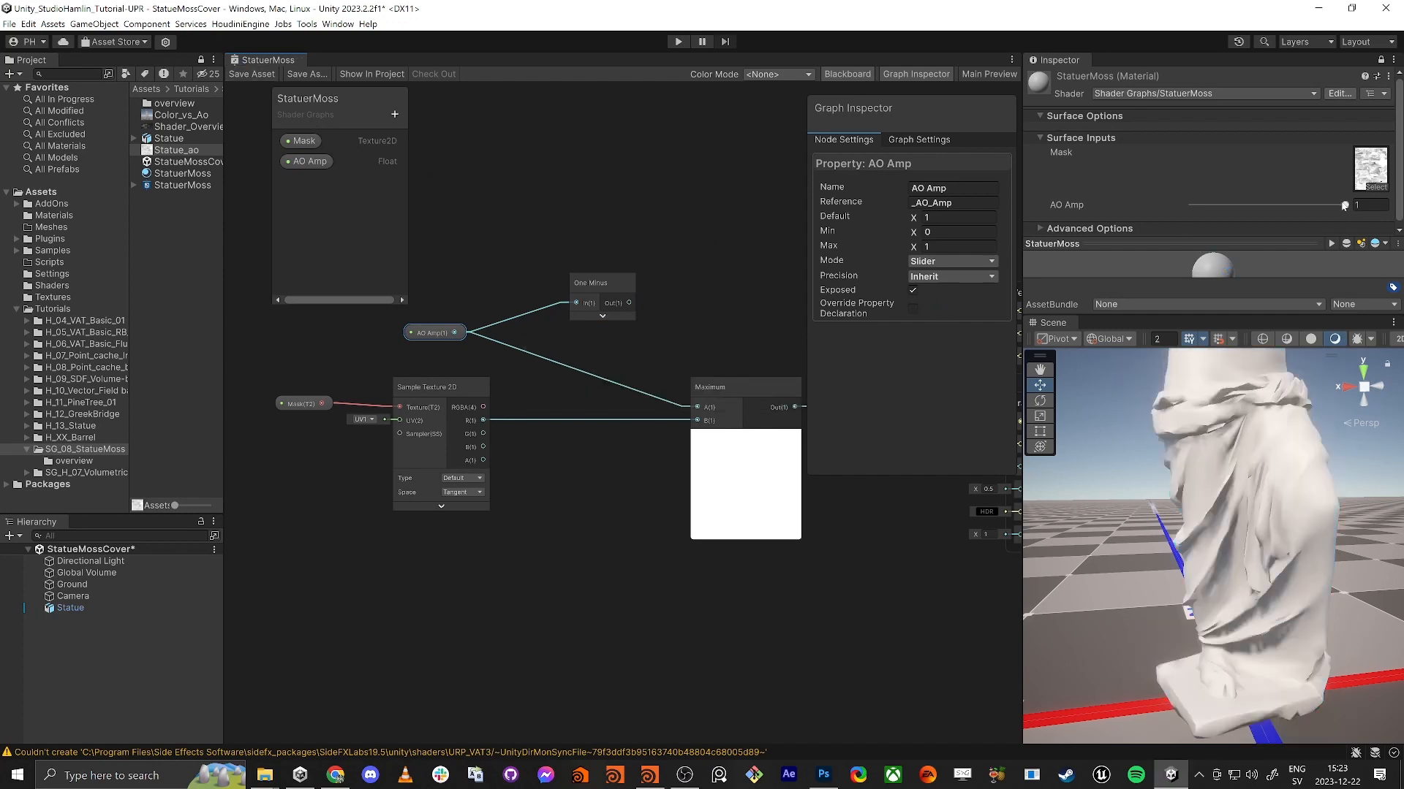
click(1361, 204)
drag(1351, 207, 1144, 218)
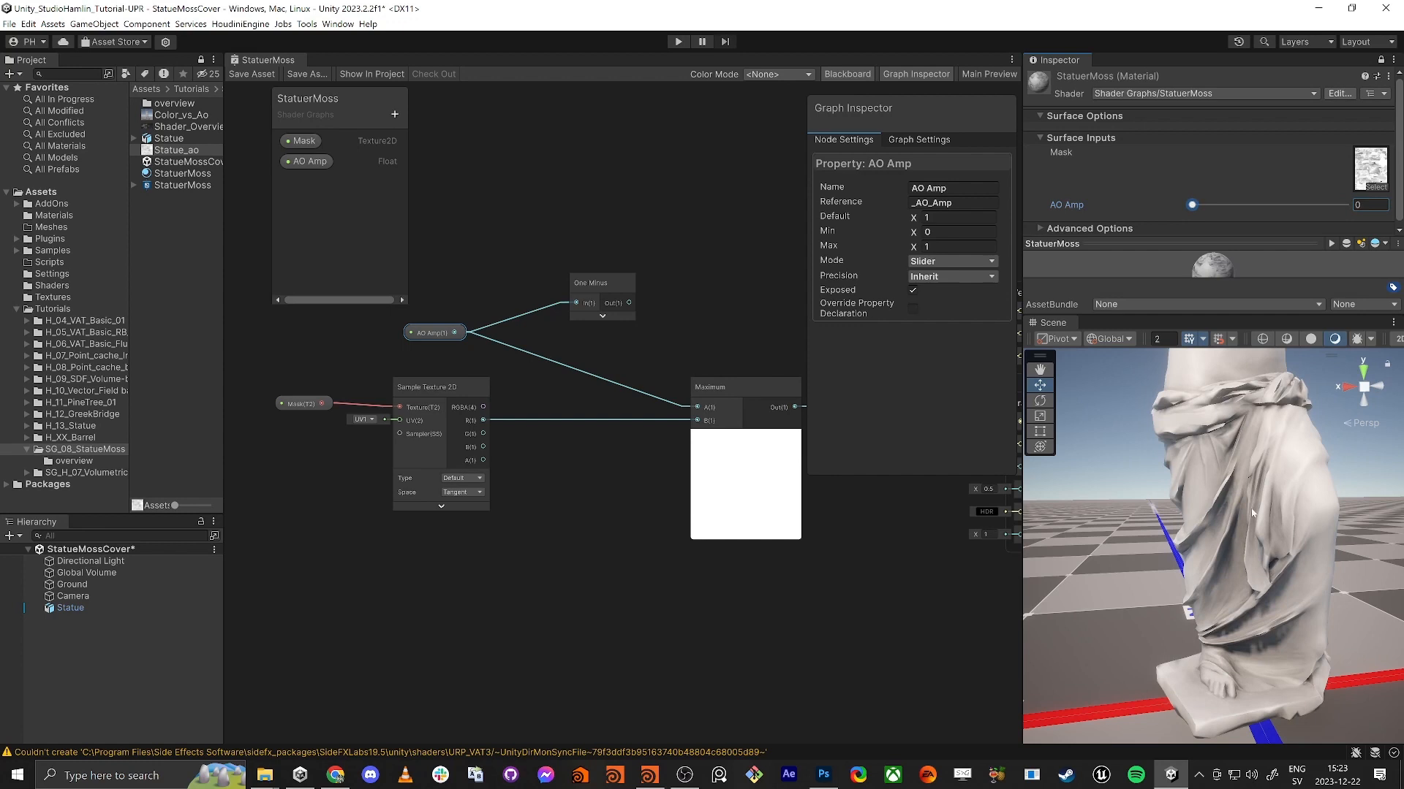
Connect the One Minus output to Maximum's A input in place of AO Amp and save the graph.
drag(589, 283, 698, 407)
click(257, 74)
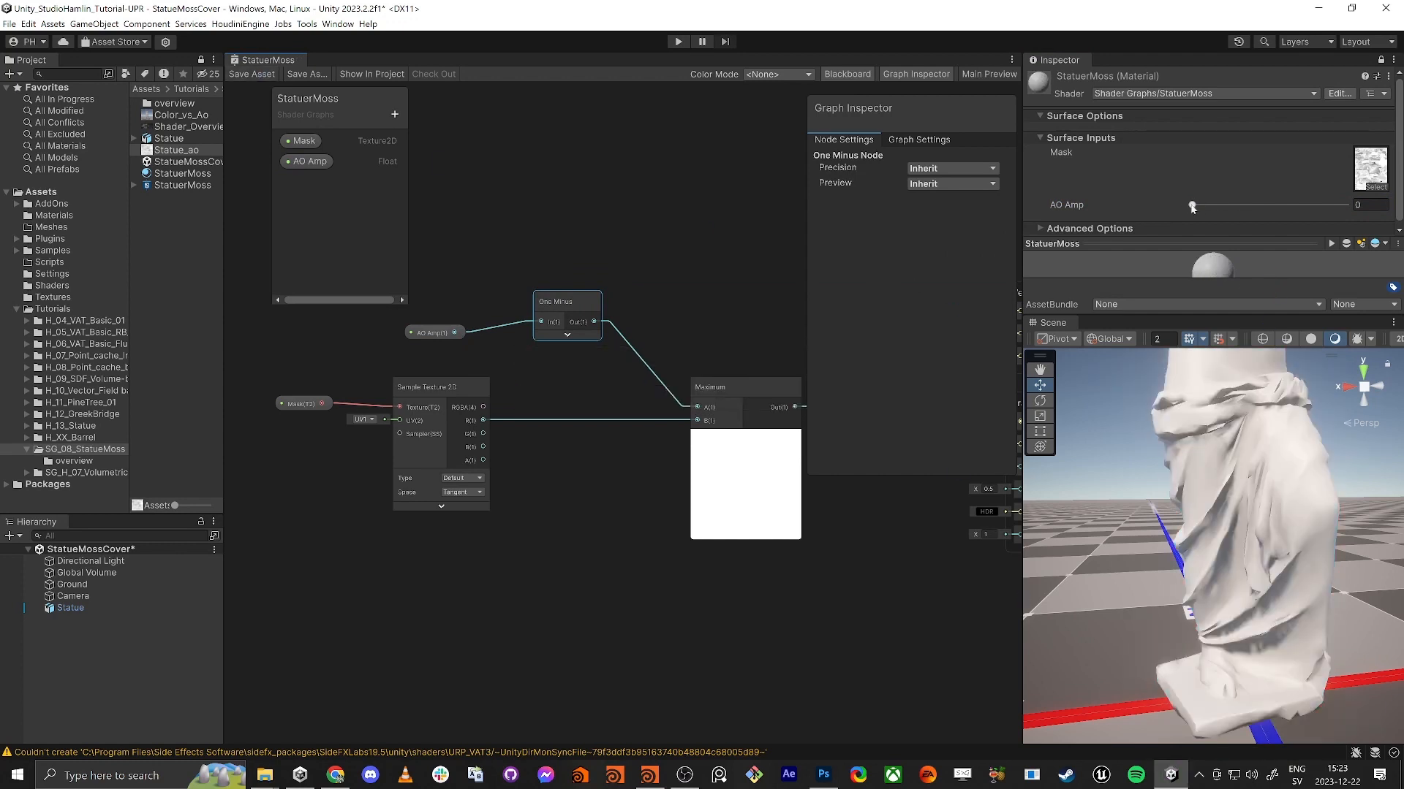
Frame the whole statue in the scene and raise the material's AO Amp to 1.
drag(1191, 205, 1190, 206)
scroll(1234, 486, down, 4)
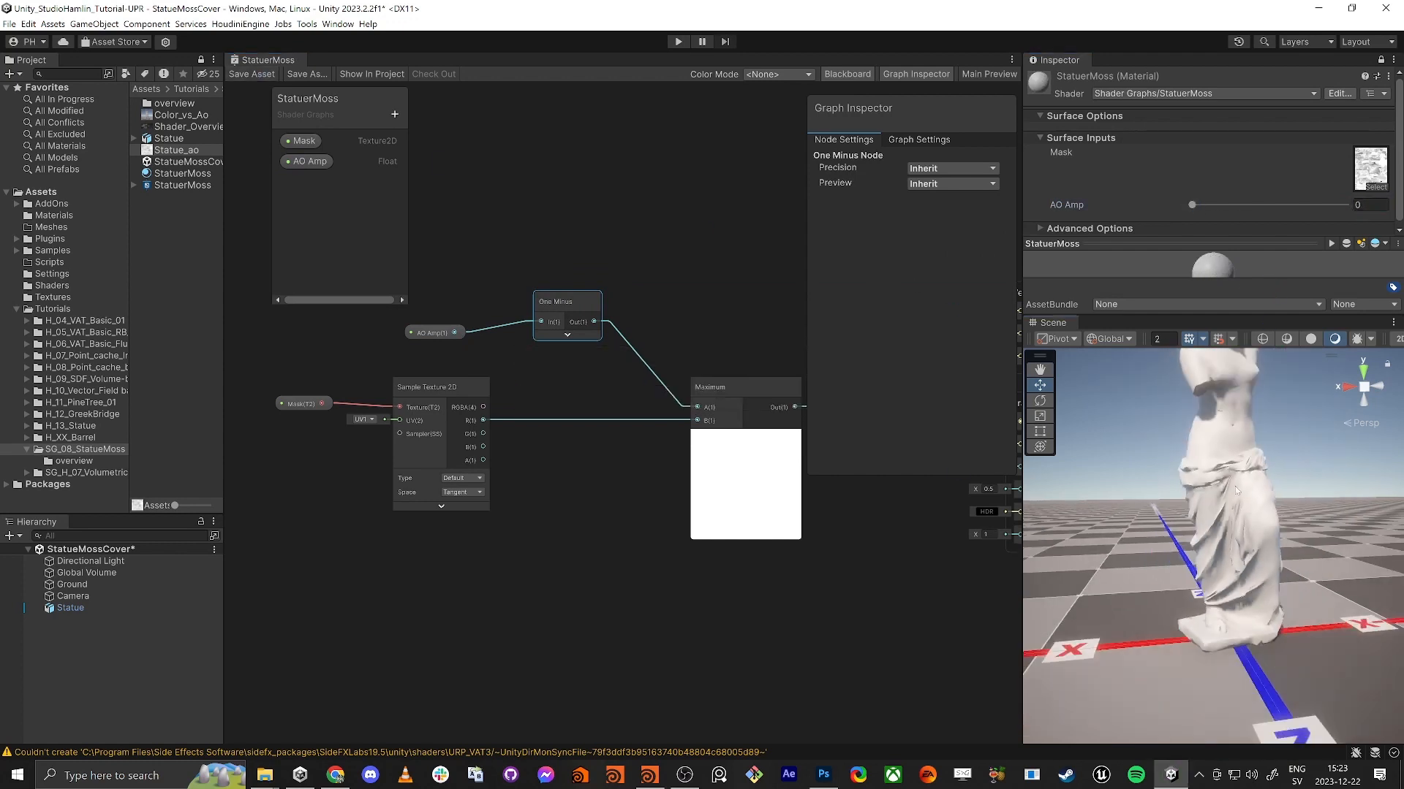
middle_drag(1235, 486, 1258, 464)
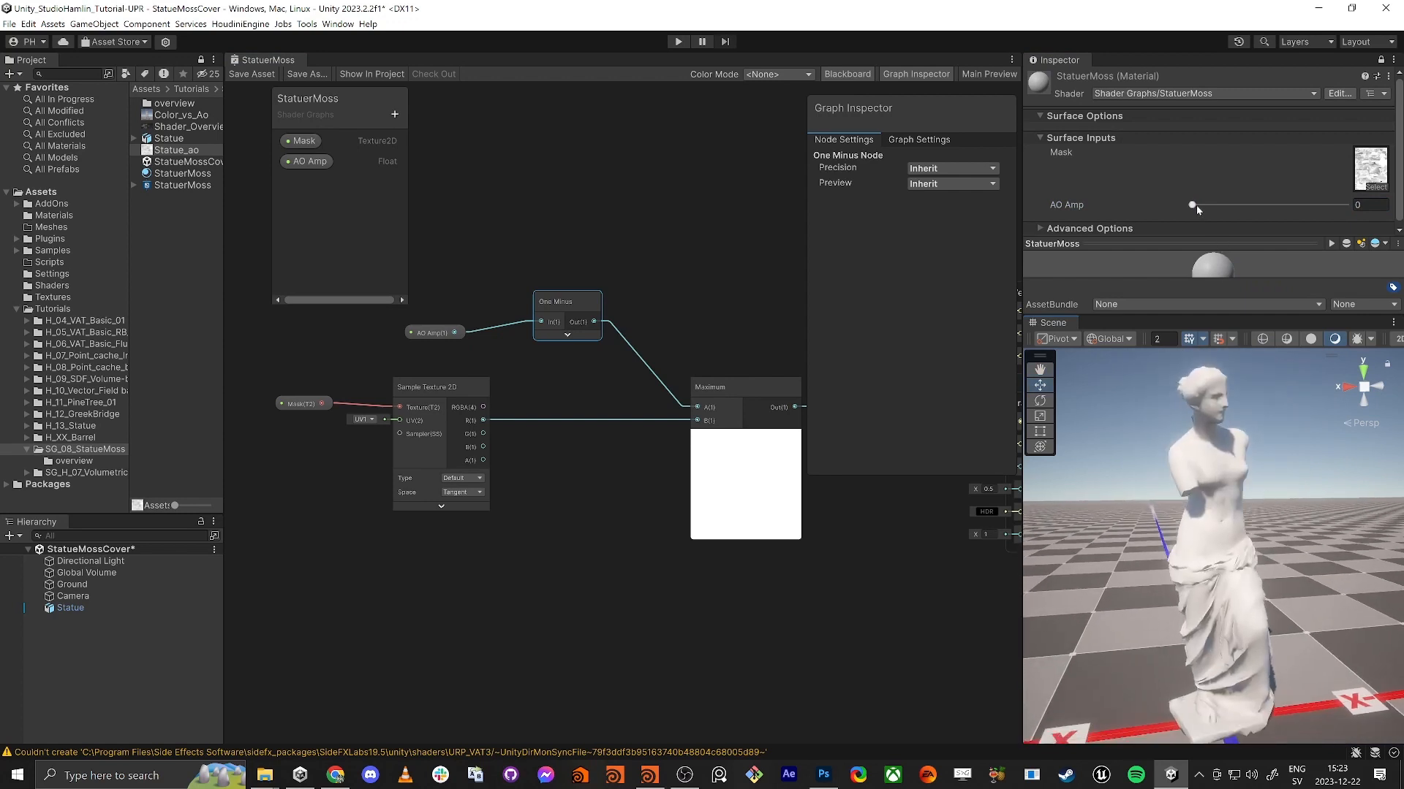
mouse_move(1196, 205)
mouse_down()
mouse_move(1364, 217)
mouse_move(1292, 225)
mouse_move(1375, 247)
mouse_up()
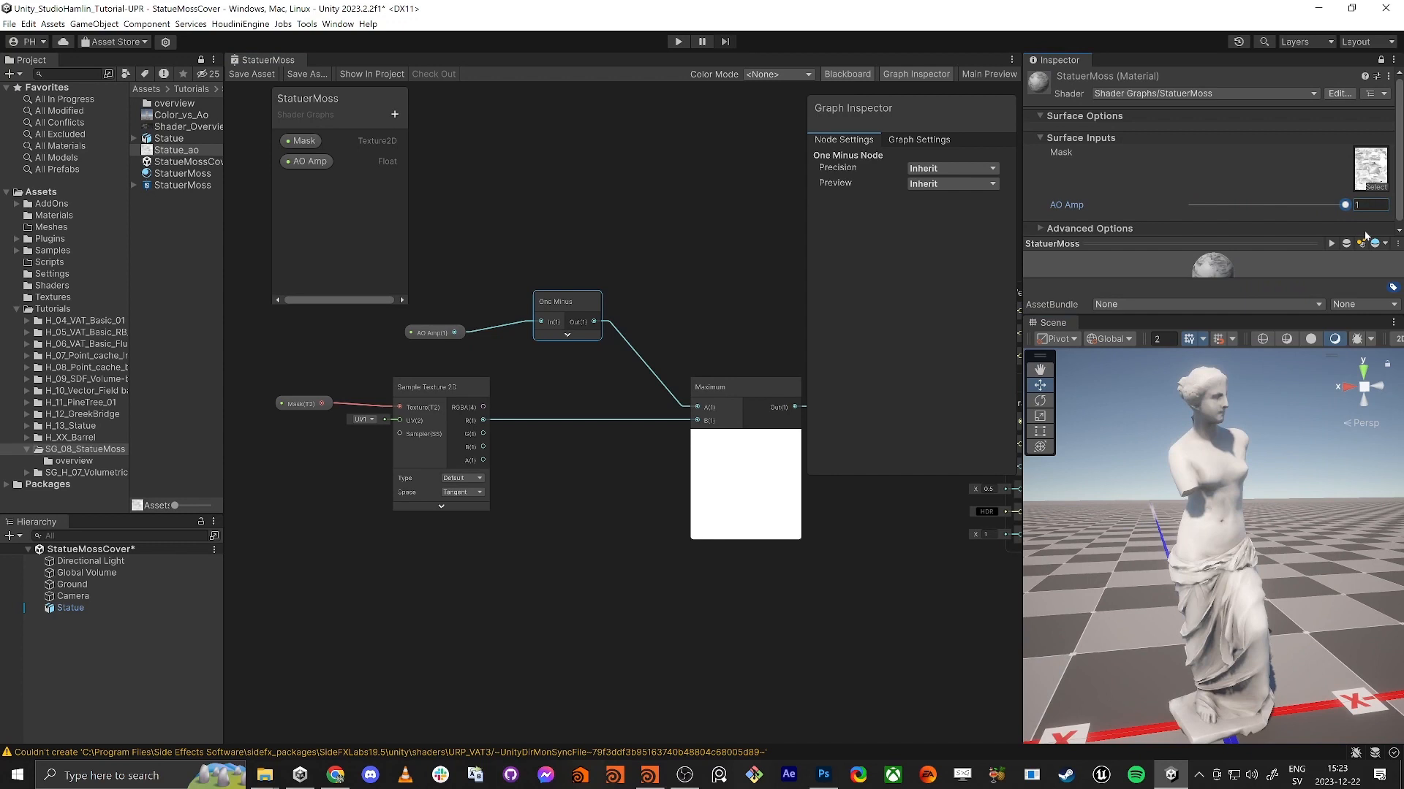
Arrange the AO mask nodes compactly, move them together farther from the Fragment block and clear the selection.
scroll(542, 401, down, 3)
drag(649, 392, 570, 386)
drag(457, 331, 497, 352)
drag(358, 340, 619, 454)
drag(574, 391, 486, 397)
click(627, 452)
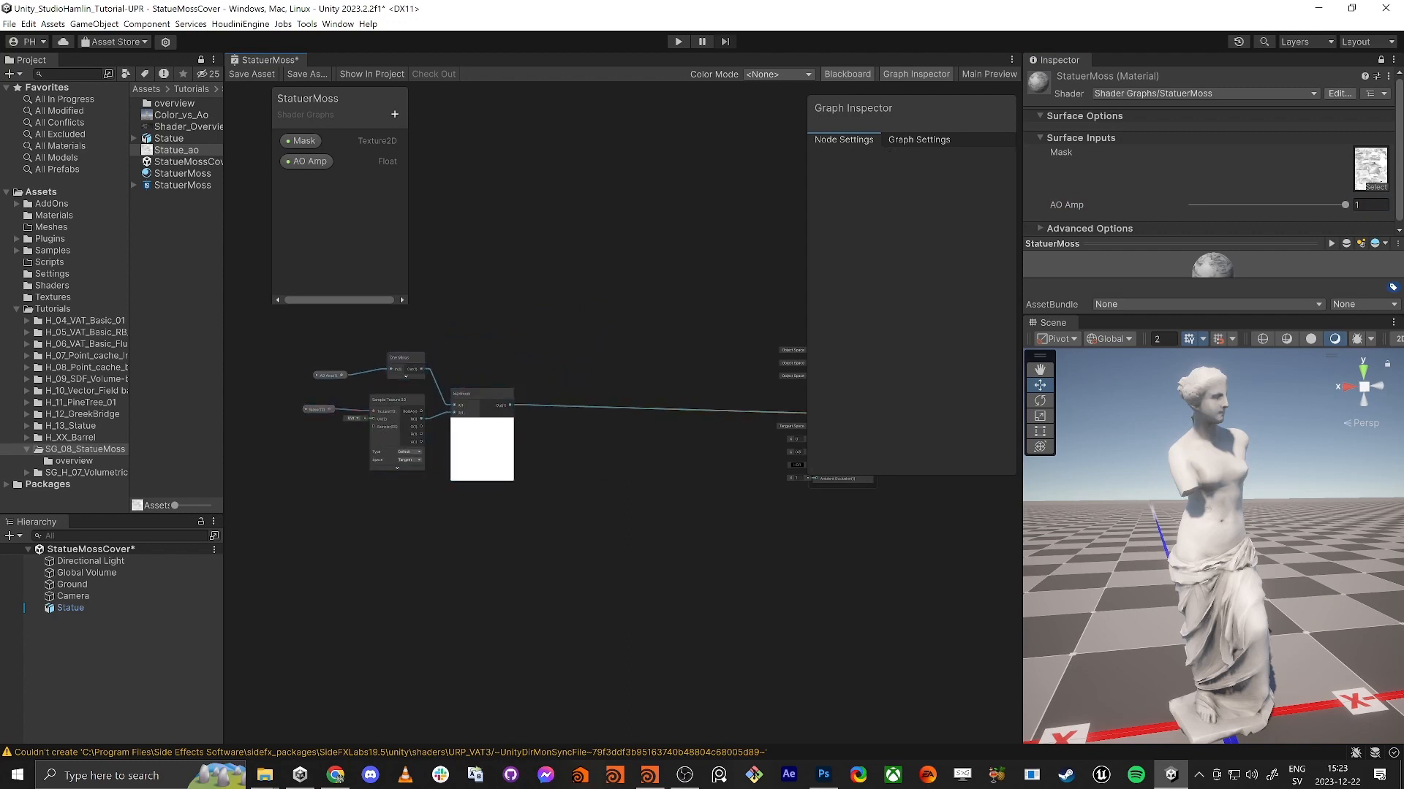
Switch the keyboard input language to English (UK) and return to the shader graph canvas.
key(alt+Tab)
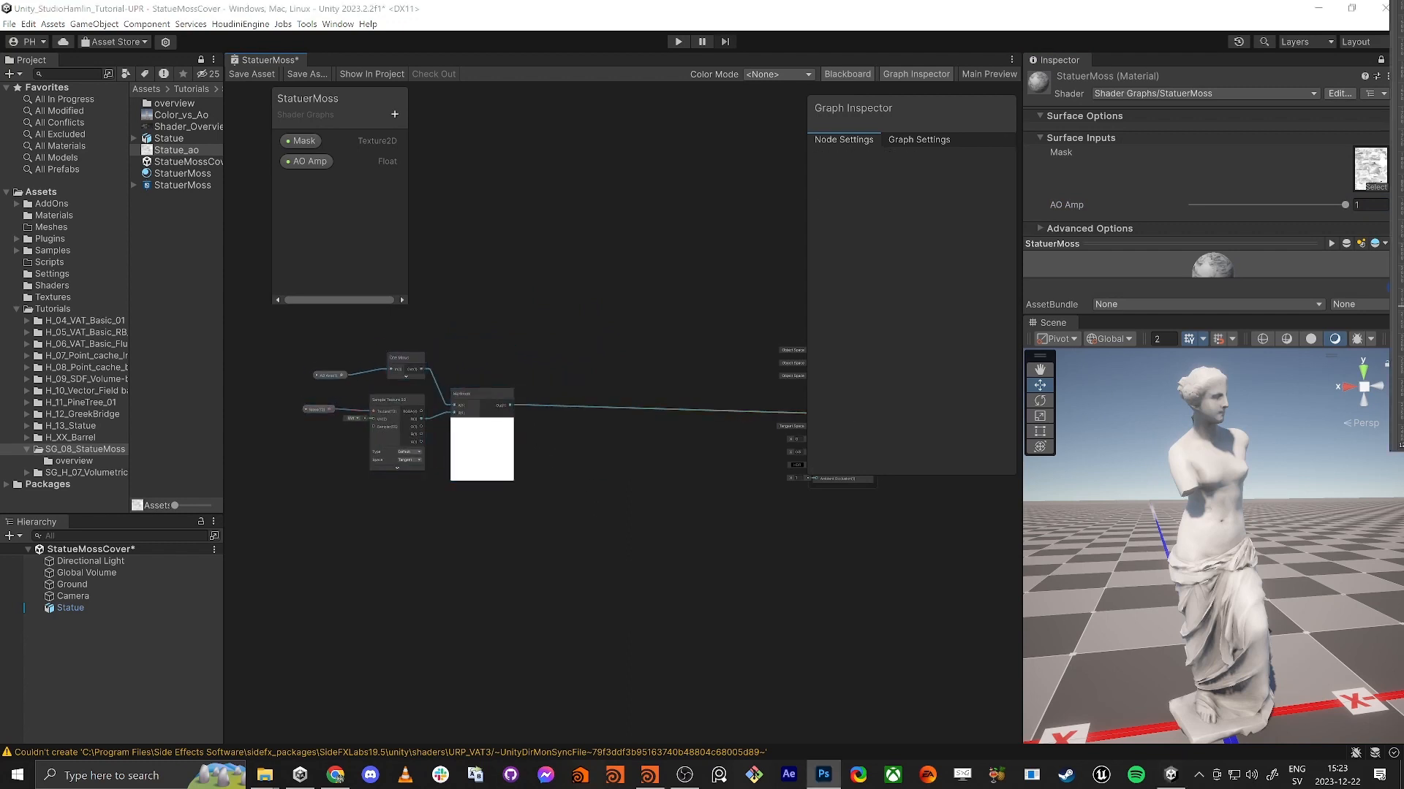
key(super+space)
click(555, 536)
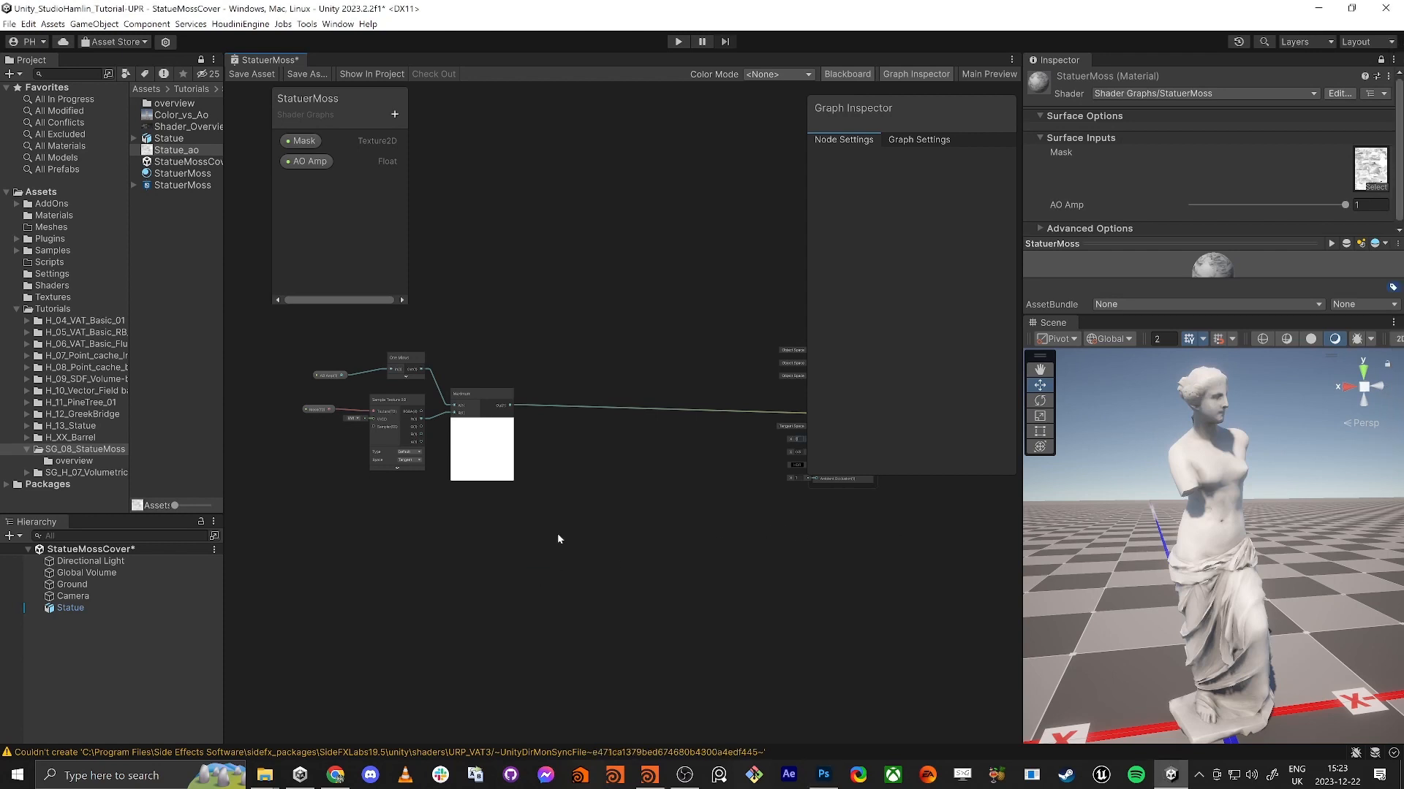
Add a Simple Noise node and place it below the Maximum node.
key(space)
text(simp)
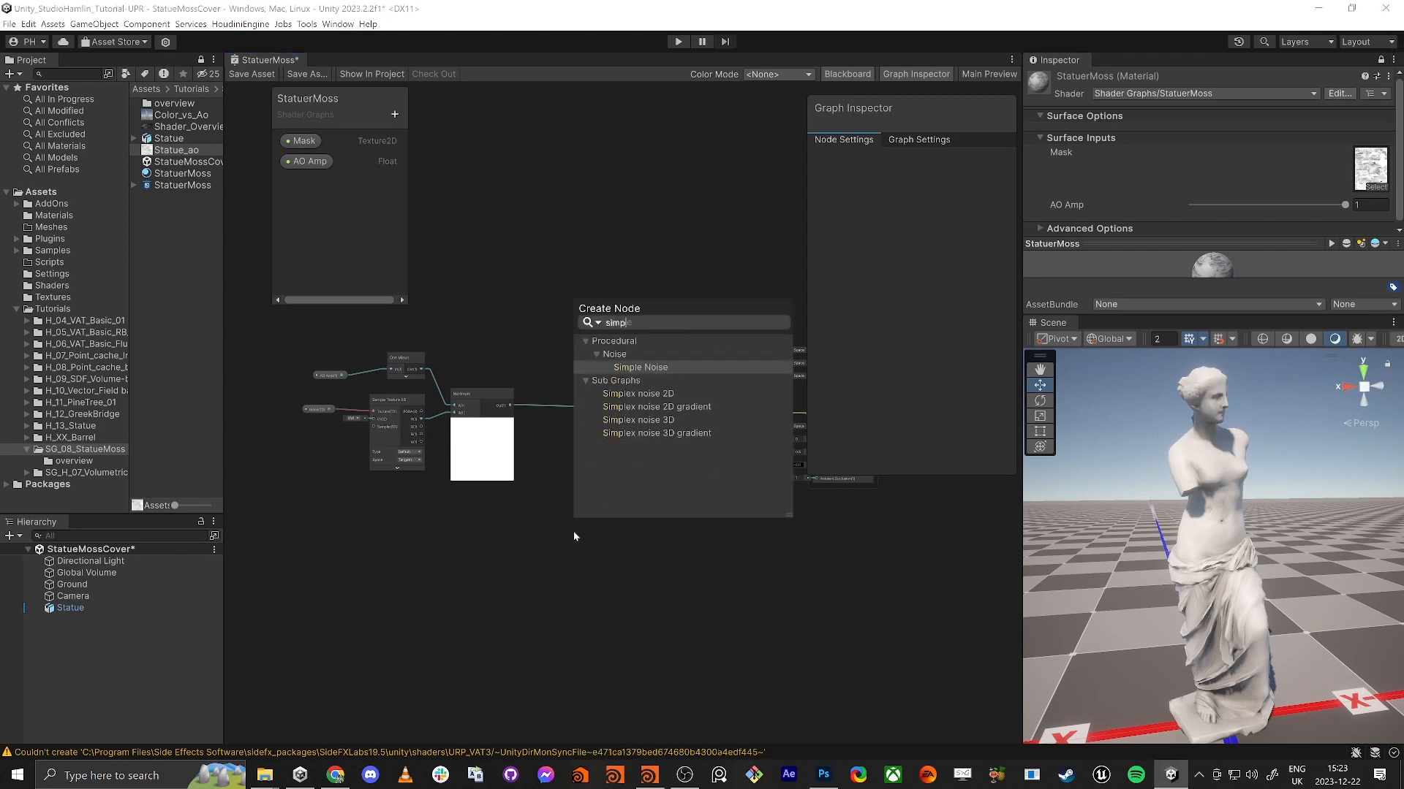
key(Return)
scroll(588, 528, up, 3)
click(634, 537)
drag(634, 536, 562, 483)
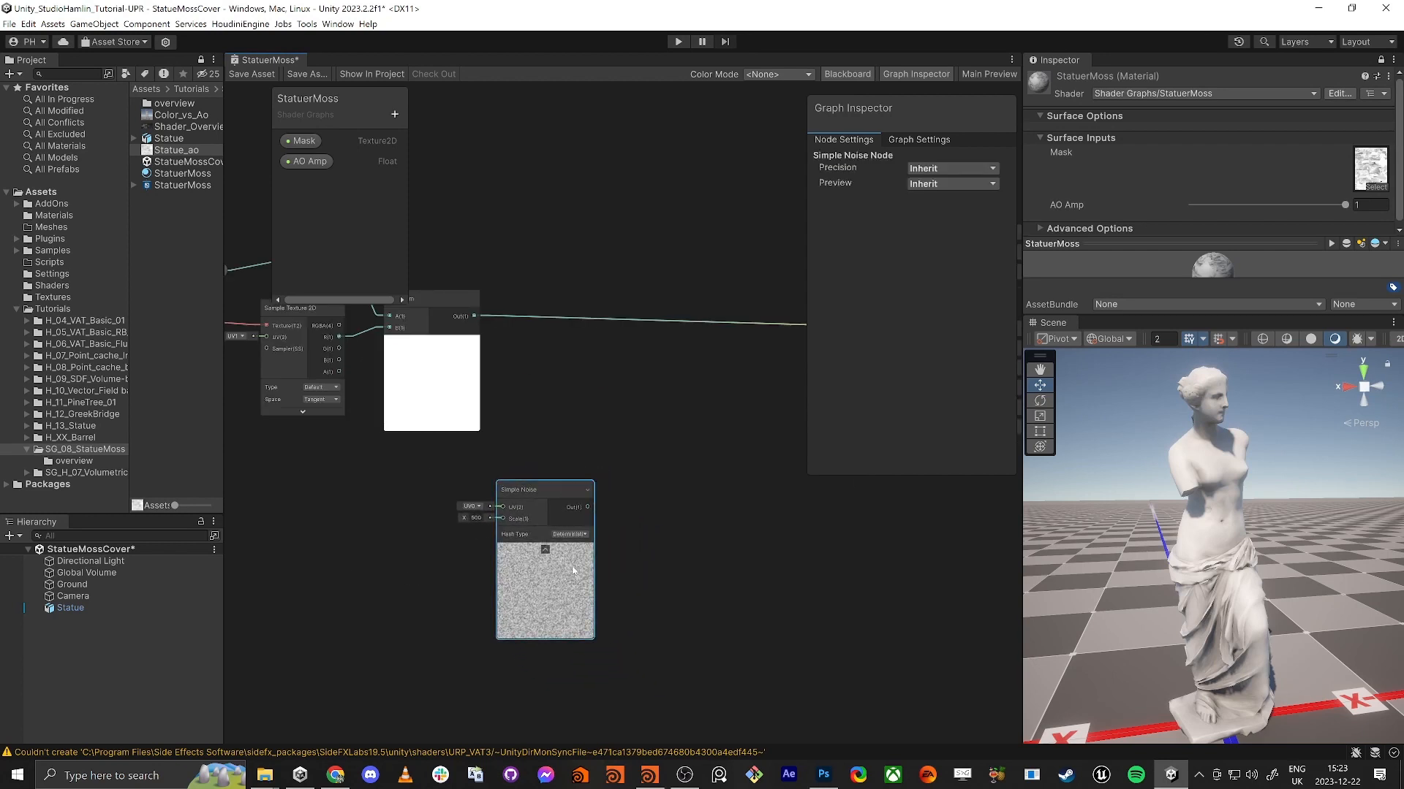
middle_drag(679, 482, 675, 483)
scroll(607, 476, down, 2)
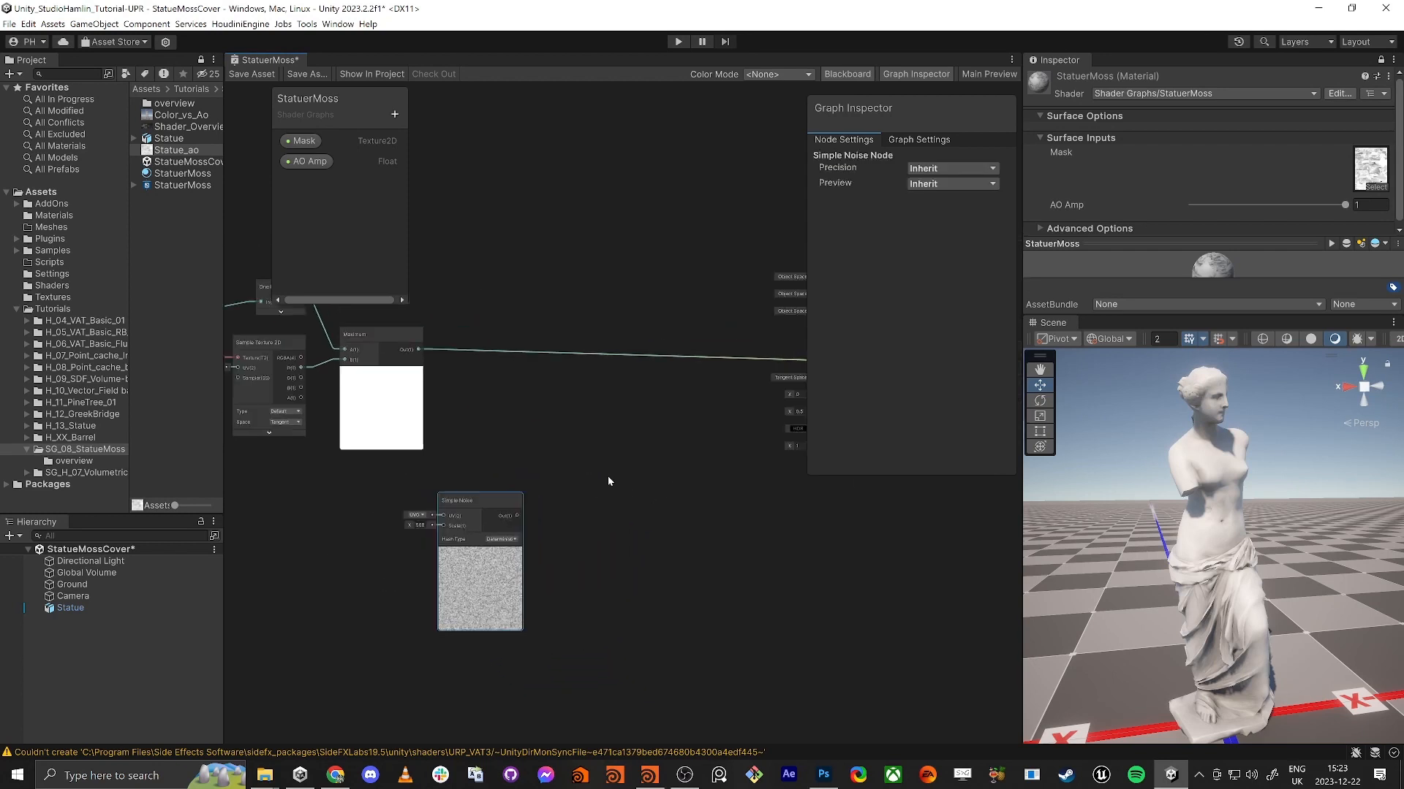
Add a Multiply node and feed it the Maximum output as A and the Simple Noise output as B.
click(626, 431)
key(space)
text(mult)
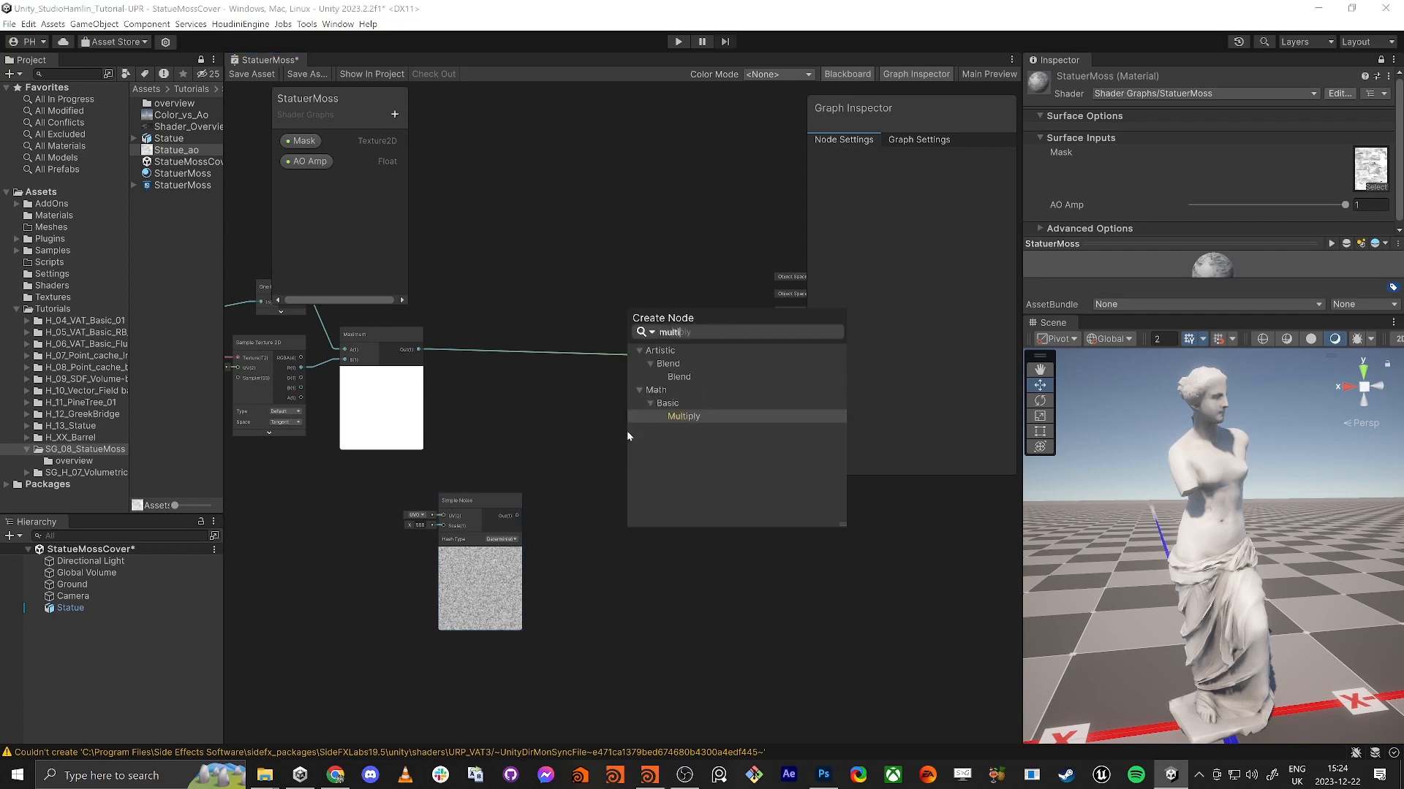
key(Return)
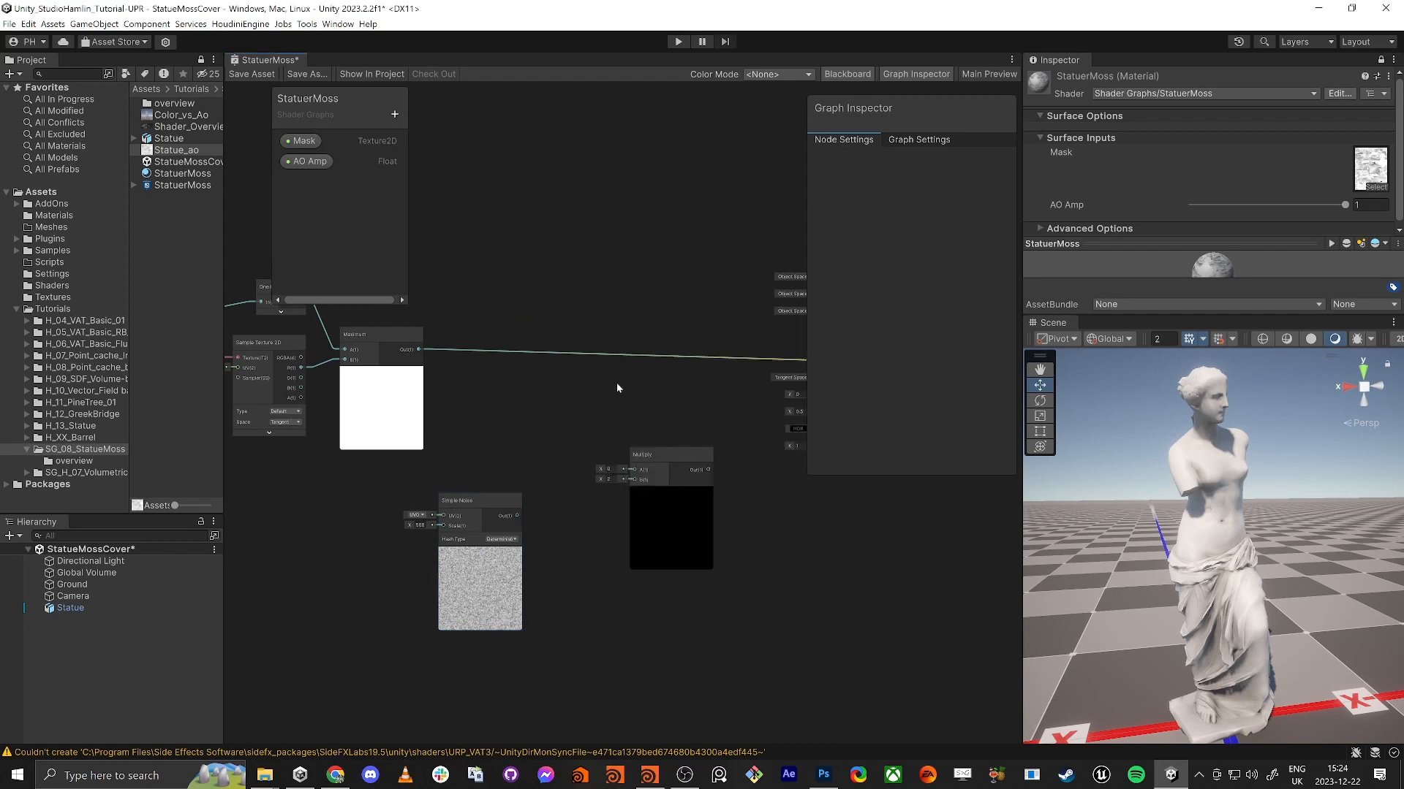
drag(418, 349, 517, 515)
Place the Multiply node between Maximum and the Fragment block, connect its output to Base Color and save the shader graph.
middle_drag(714, 417, 608, 408)
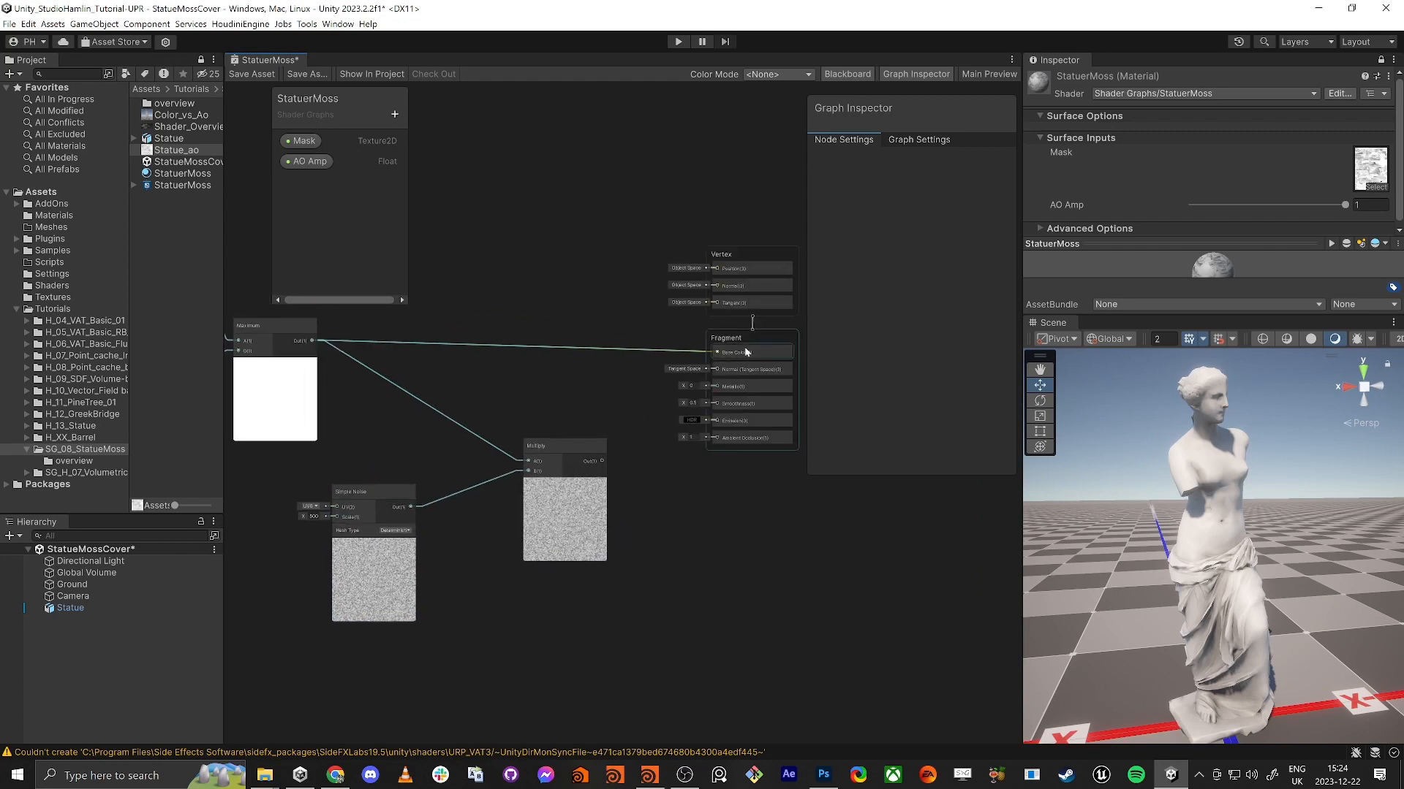
drag(745, 352, 512, 342)
click(252, 74)
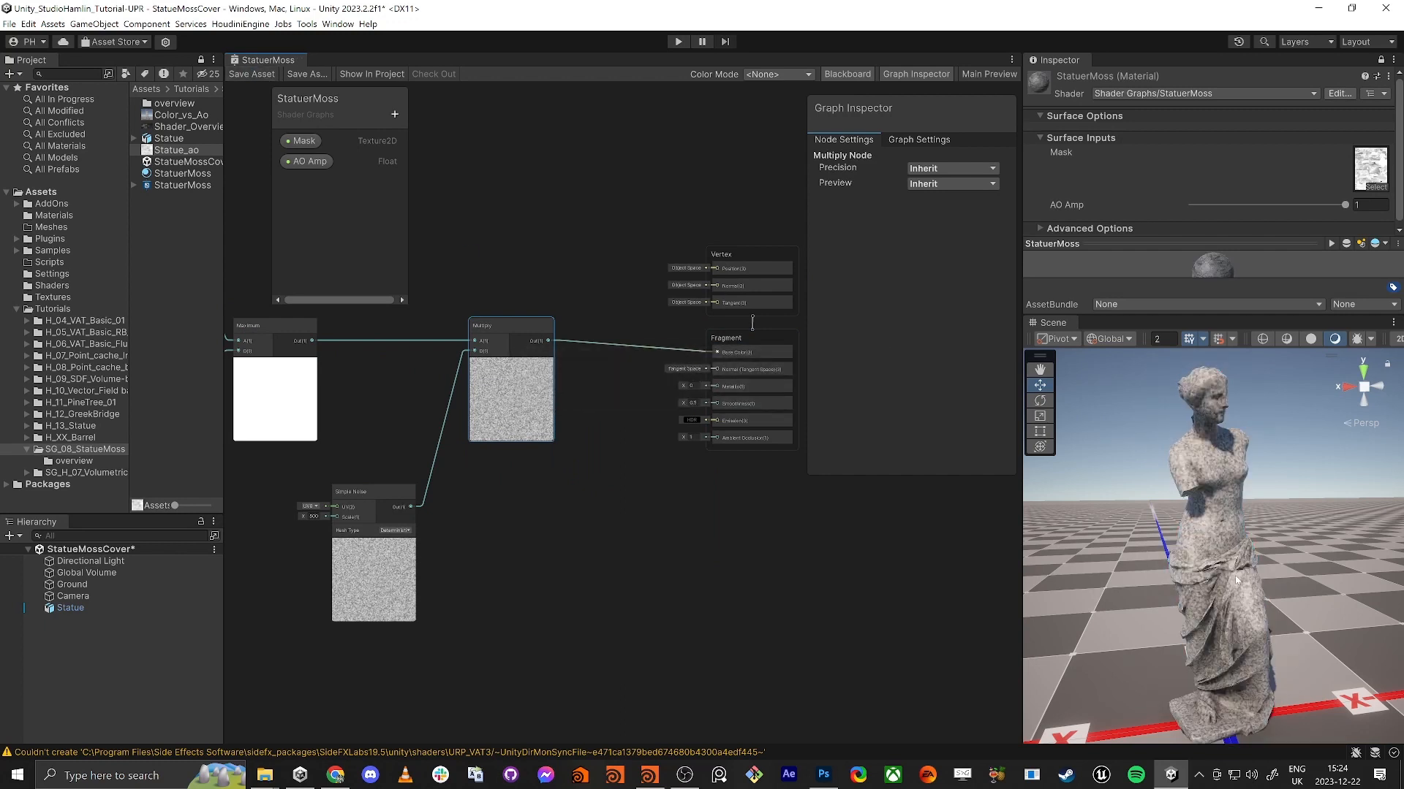
Examine the noise pattern on the statue's surface in the scene from close up and from several angles.
scroll(1234, 579, up, 8)
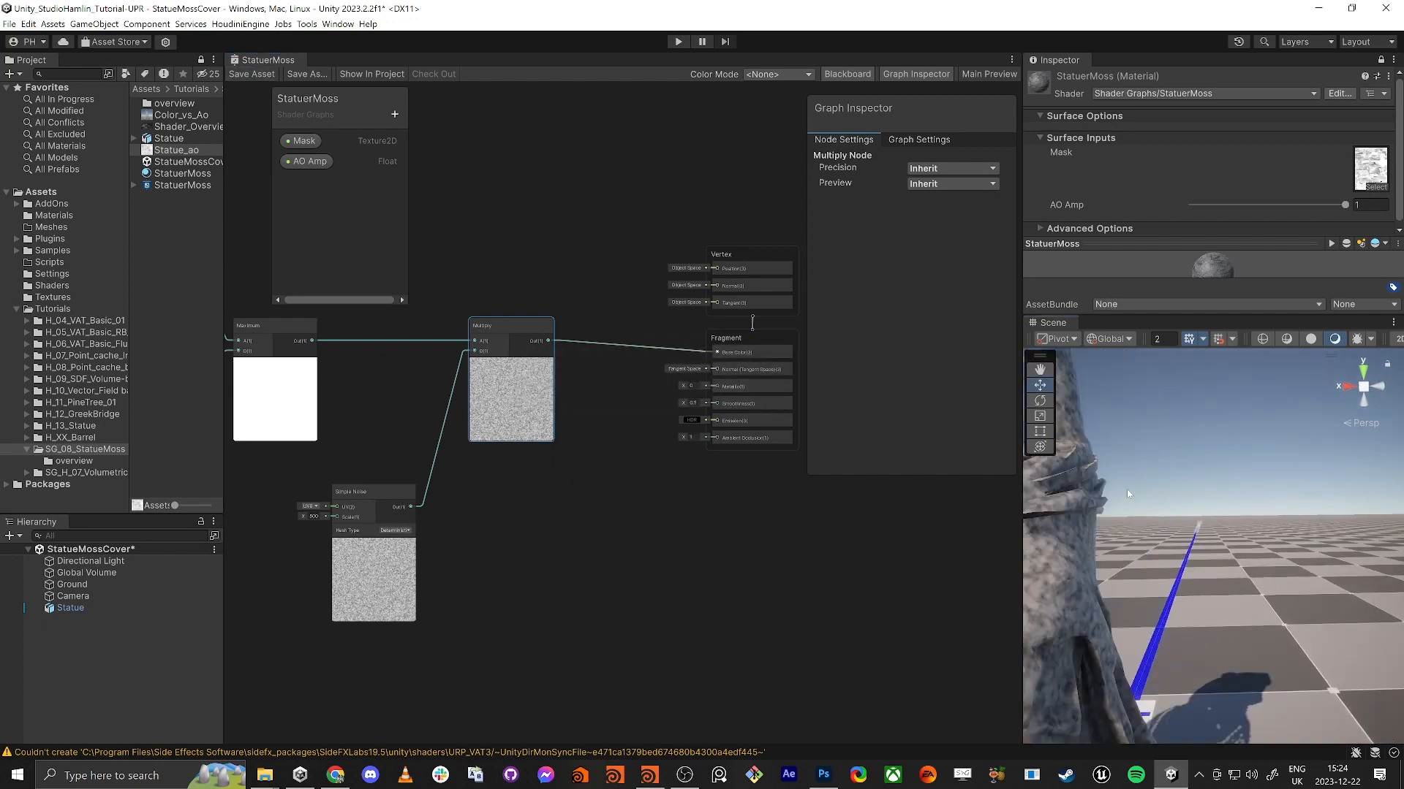
middle_drag(1060, 505, 1098, 526)
scroll(1098, 527, down, 6)
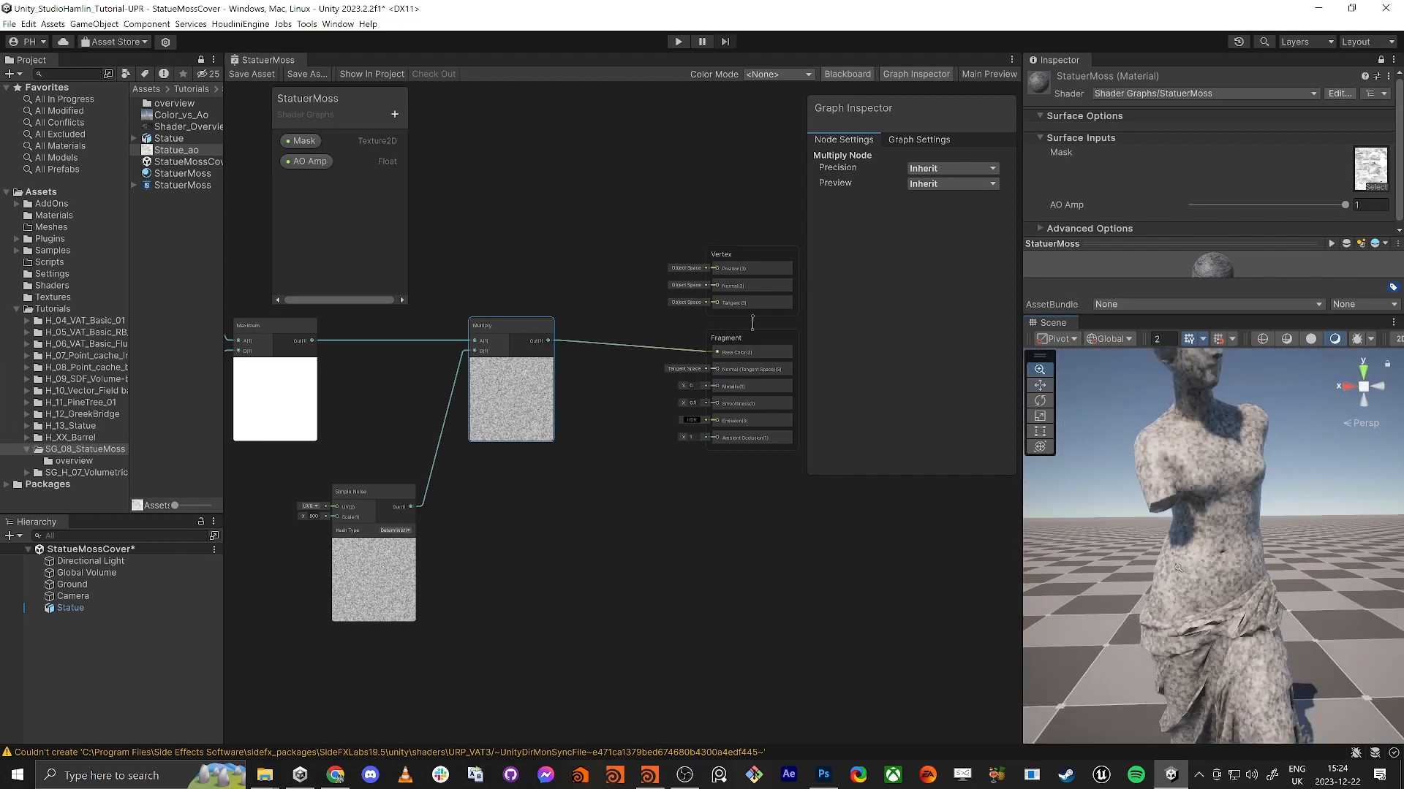
alt+drag(1103, 556, 1140, 551)
right_drag(1140, 551, 1195, 535)
middle_drag(1208, 540, 1188, 559)
alt+drag(1188, 559, 1173, 563)
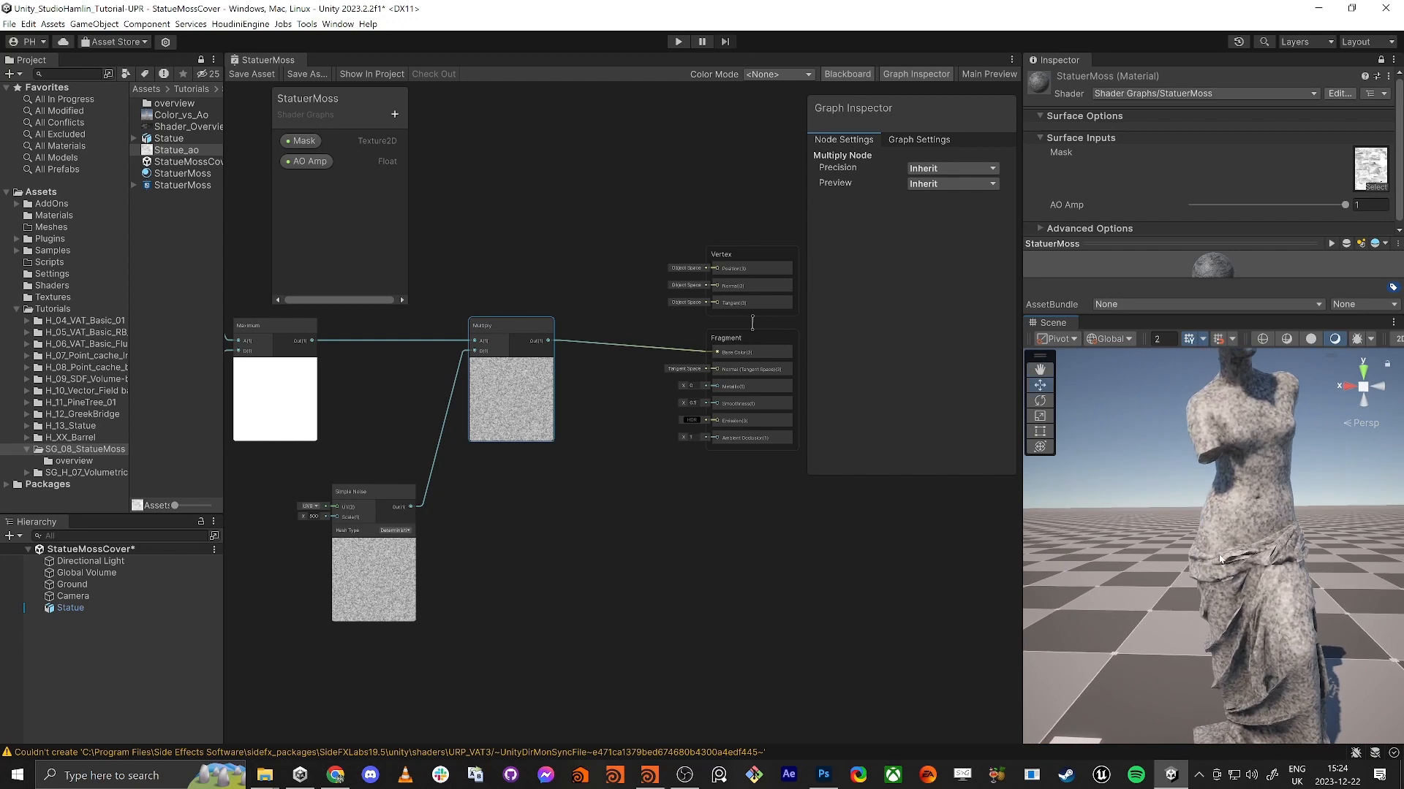
mouse_move(1173, 563)
alt+right_down()
mouse_move(1190, 557)
mouse_move(1151, 576)
alt+right_up()
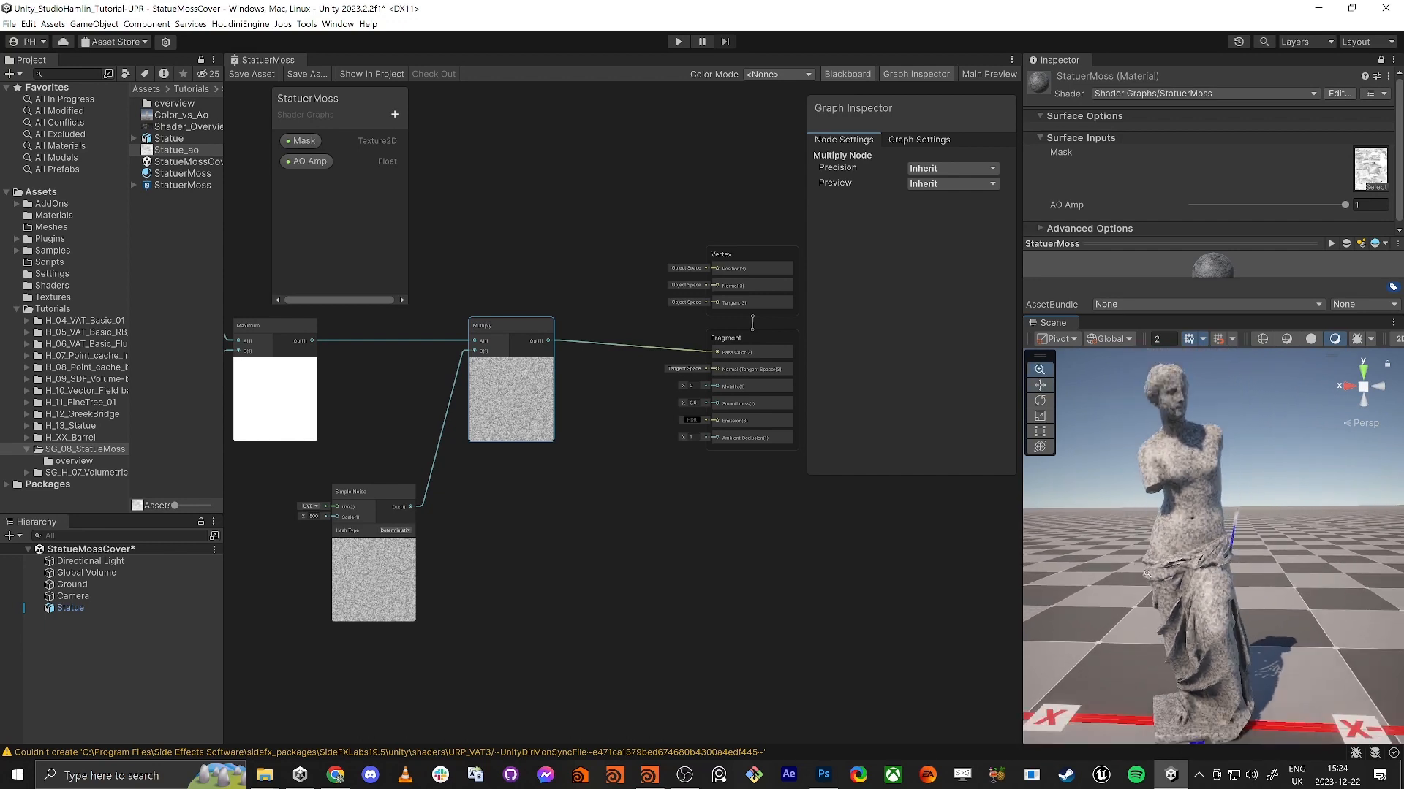
alt+drag(1151, 577, 1168, 572)
Move the Simple Noise node away from Multiply and insert a Remap node between its output and Multiply's B input.
middle_drag(520, 590, 730, 560)
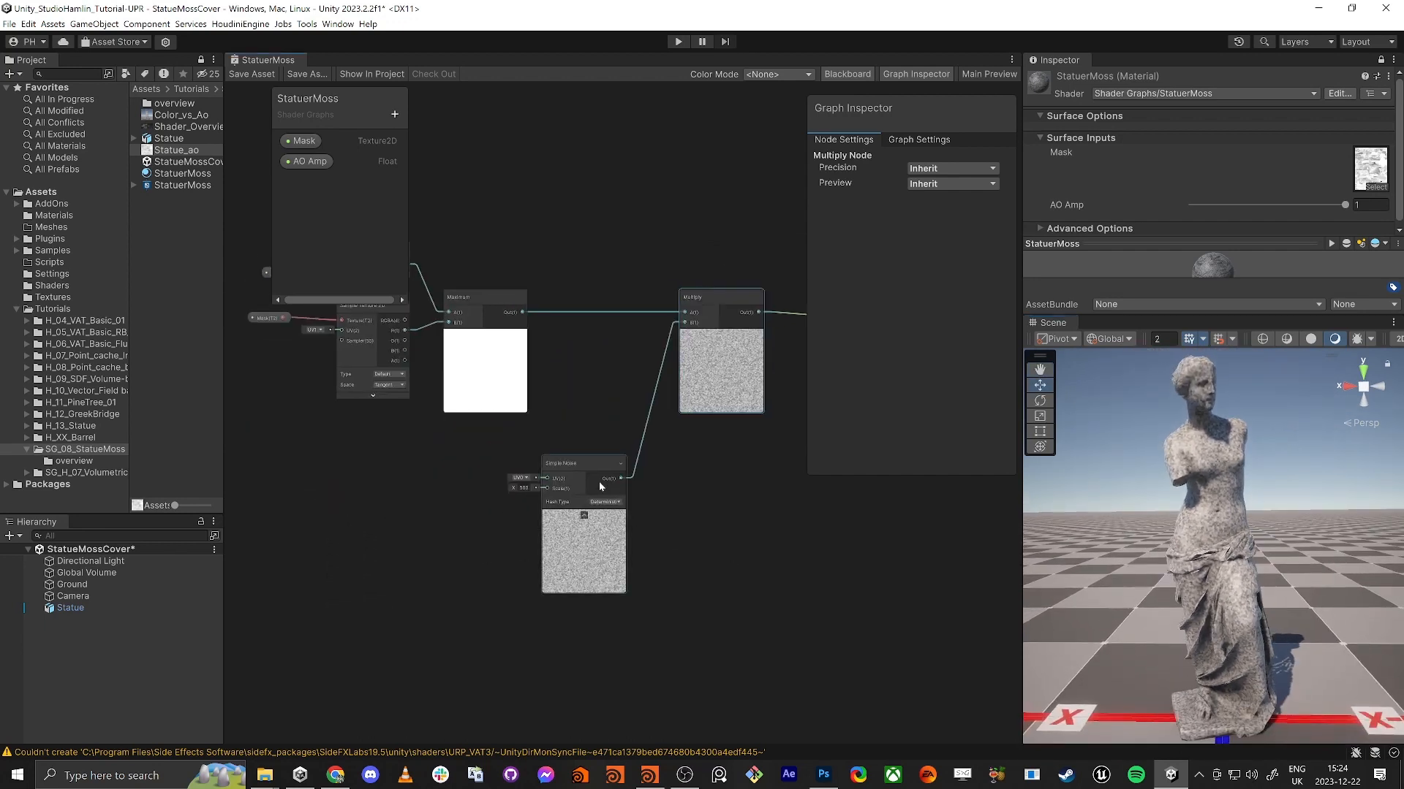
drag(599, 481, 493, 468)
scroll(492, 468, up, 10)
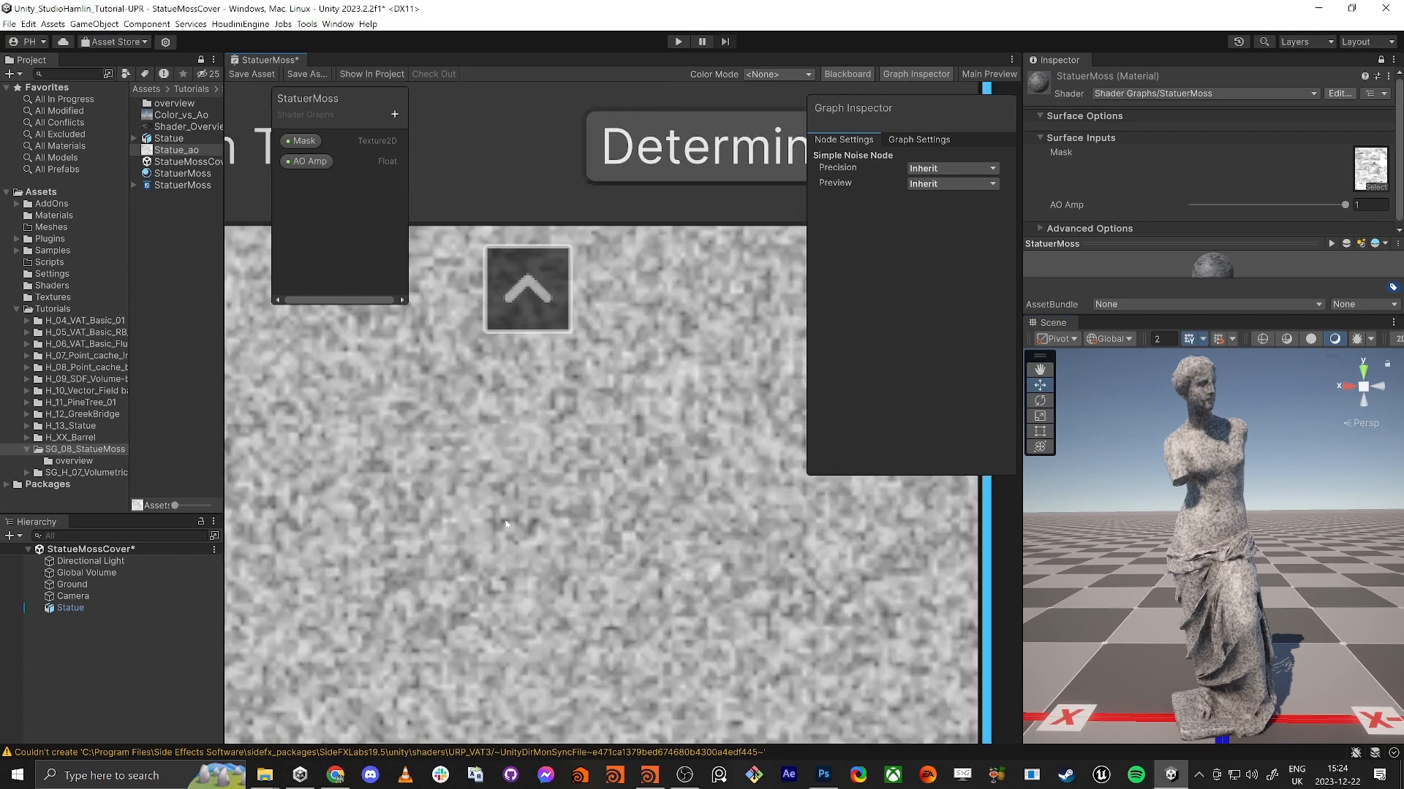
scroll(506, 524, down, 10)
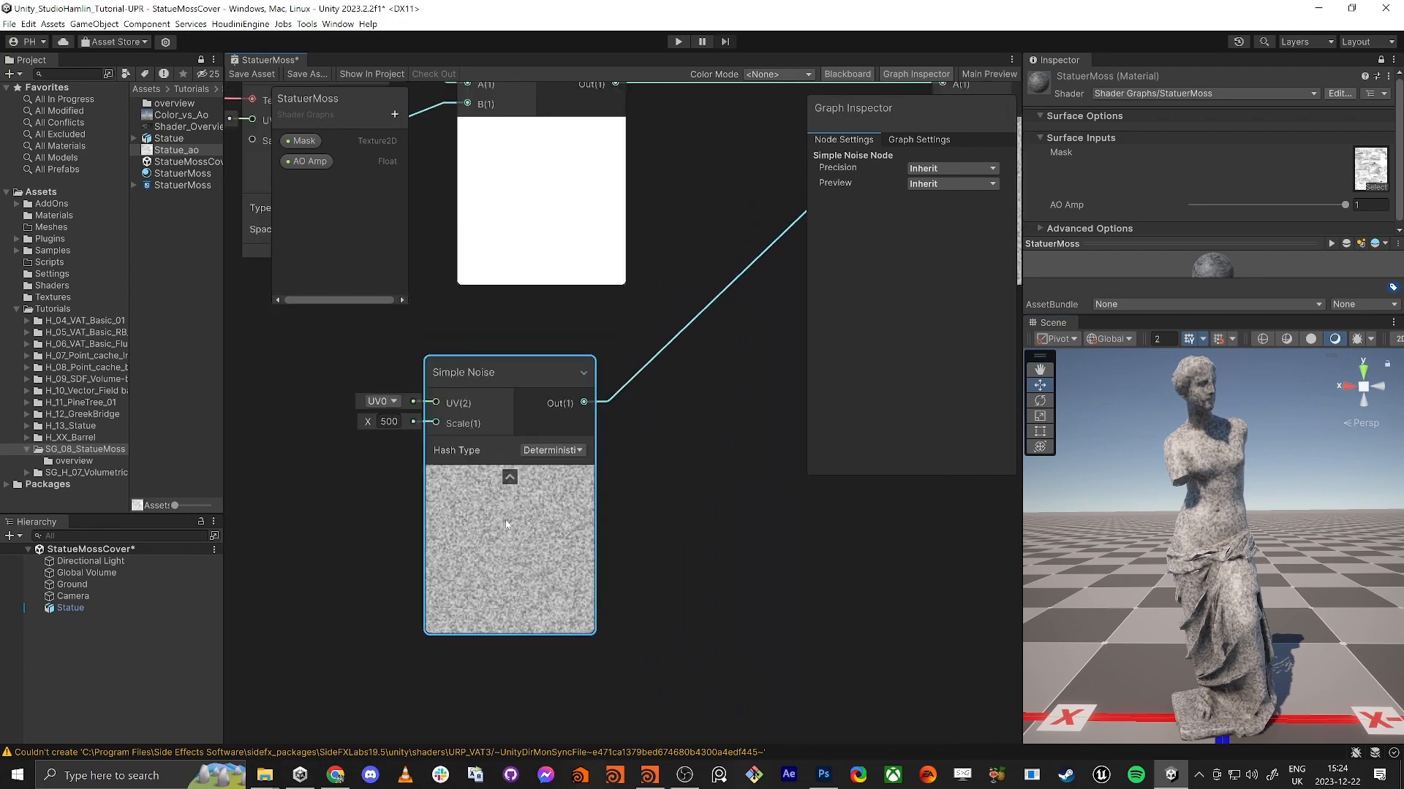
drag(475, 495, 562, 515)
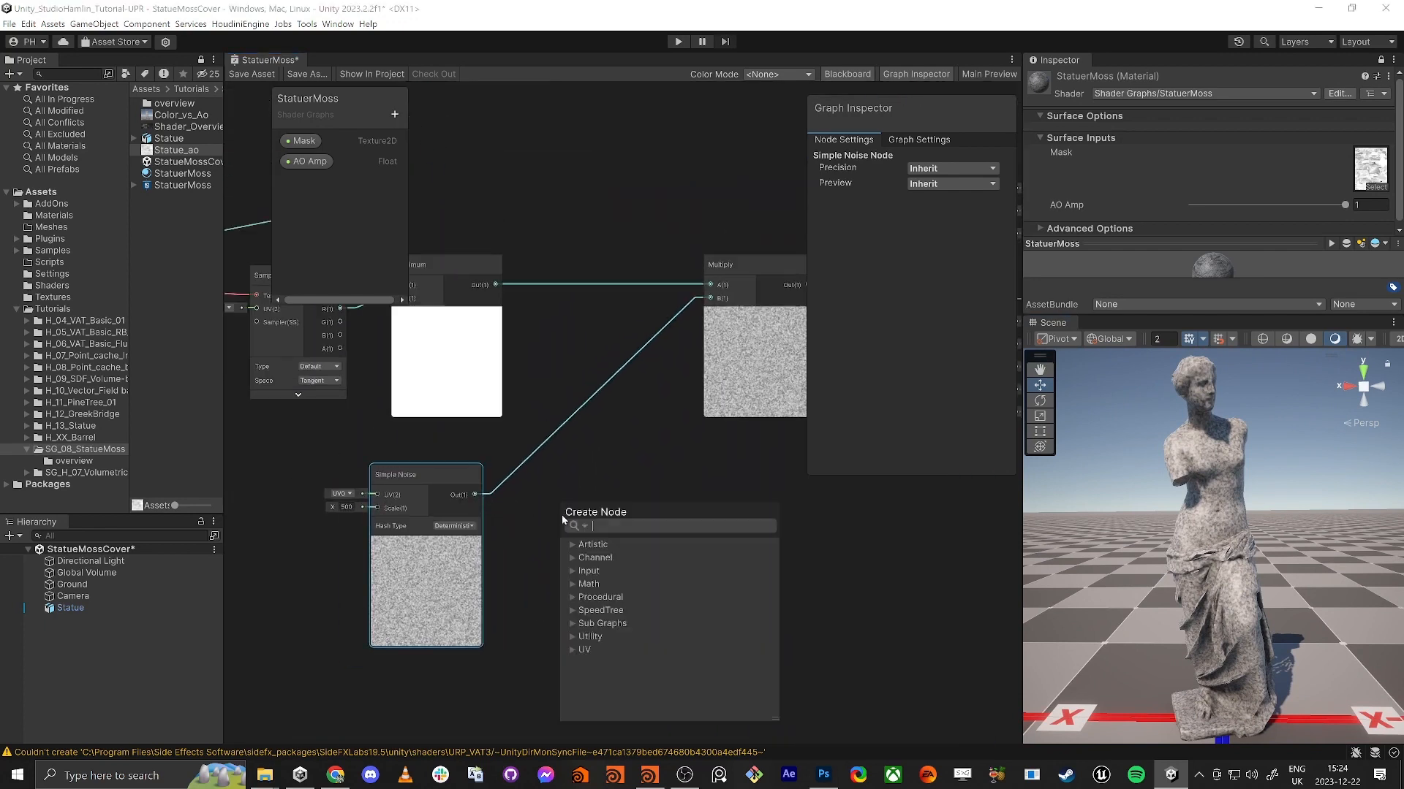
text(rema)
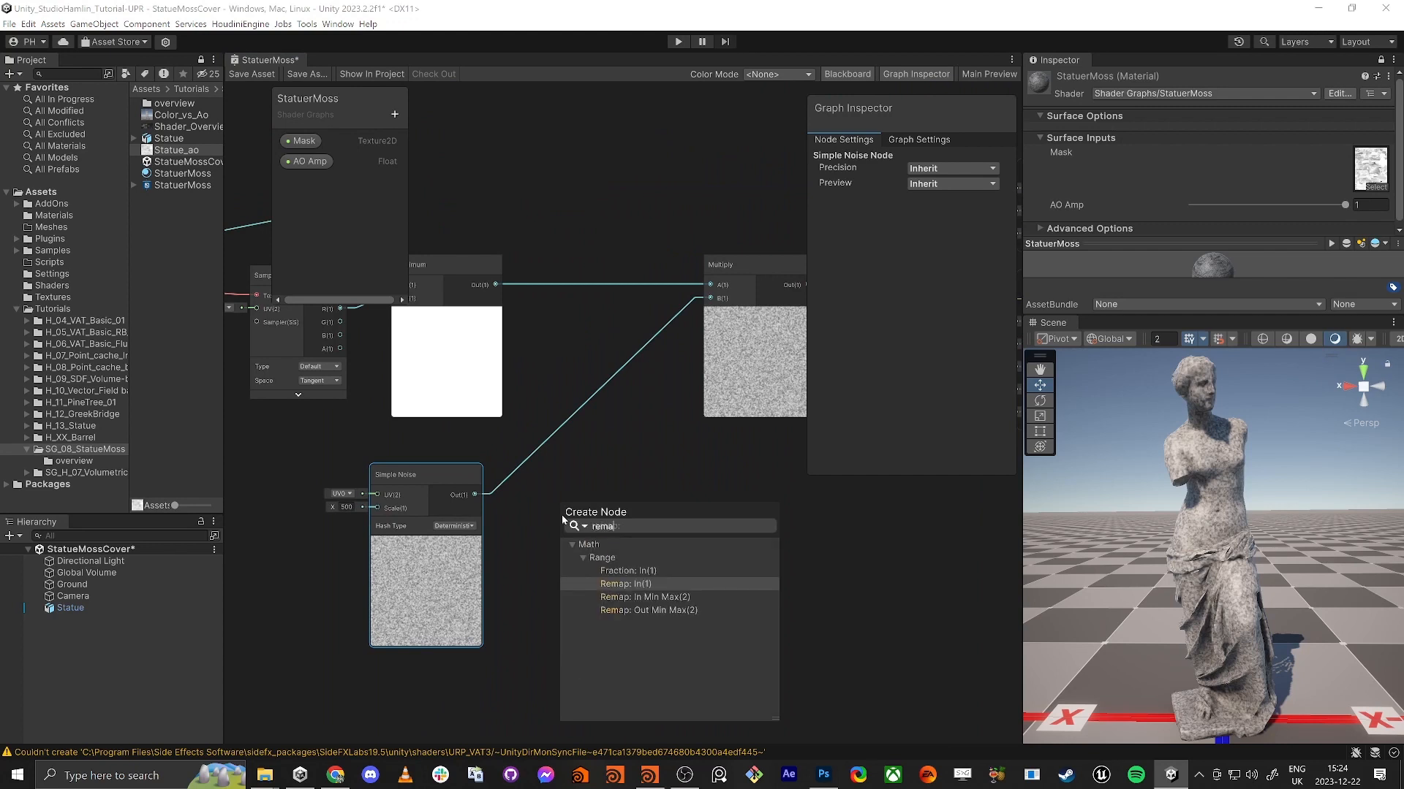
key(Return)
drag(660, 530, 710, 298)
Align the Remap node beside Simple Noise and space the two apart so the Remap input fields are clear.
click(535, 475)
drag(579, 509, 615, 483)
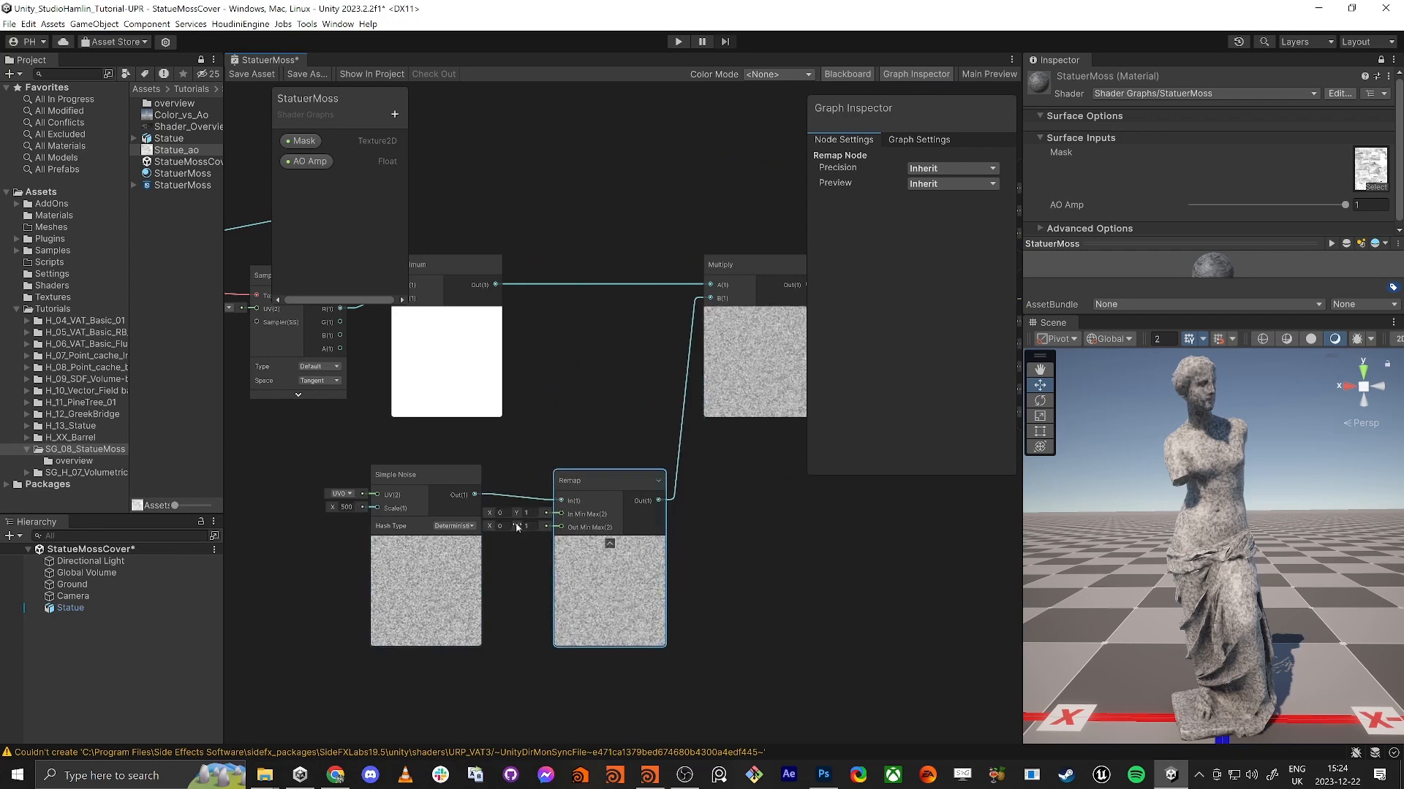
middle_drag(516, 544, 523, 542)
drag(415, 475, 336, 474)
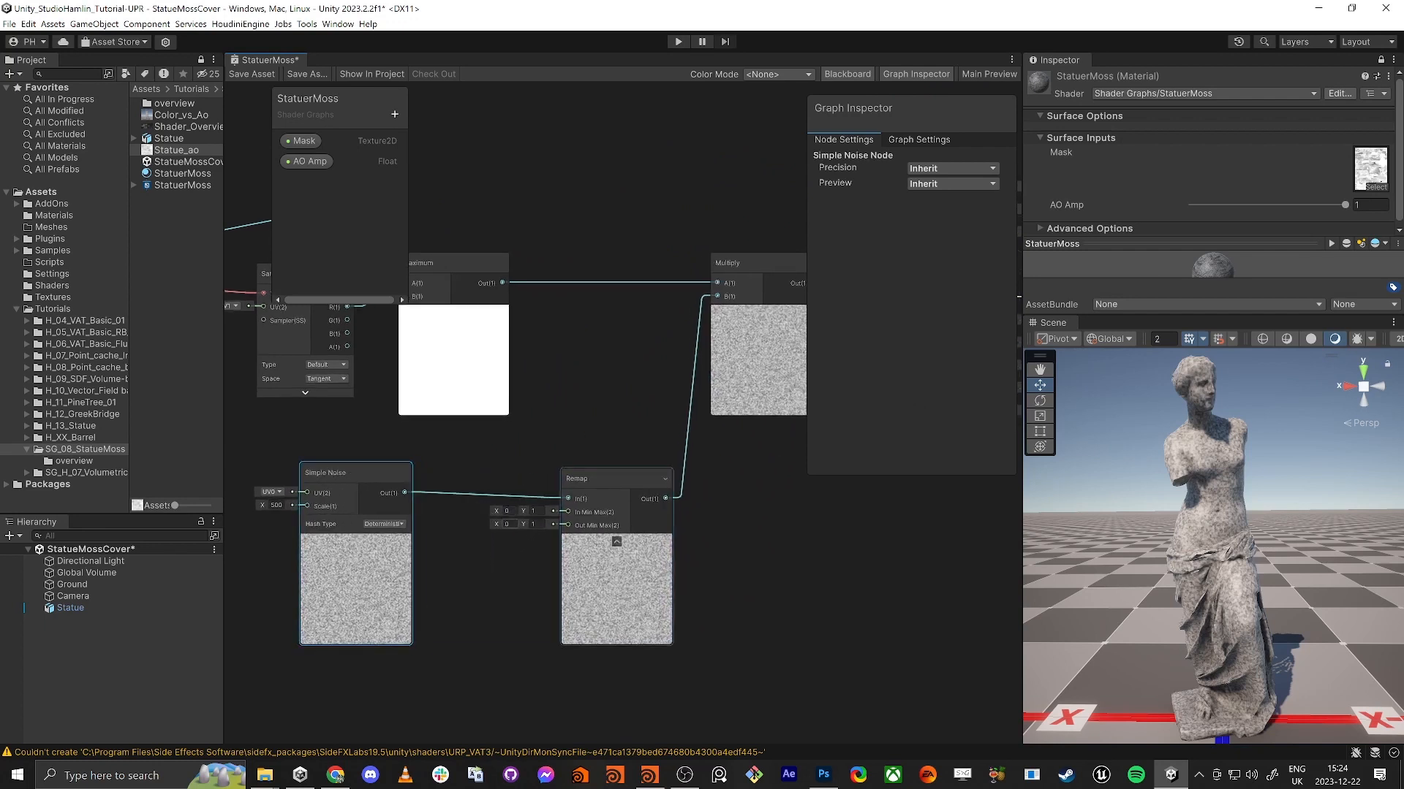
Set the Remap node's Out Min Max X value to 0.35 and save the shader graph.
click(506, 511)
drag(498, 524, 520, 541)
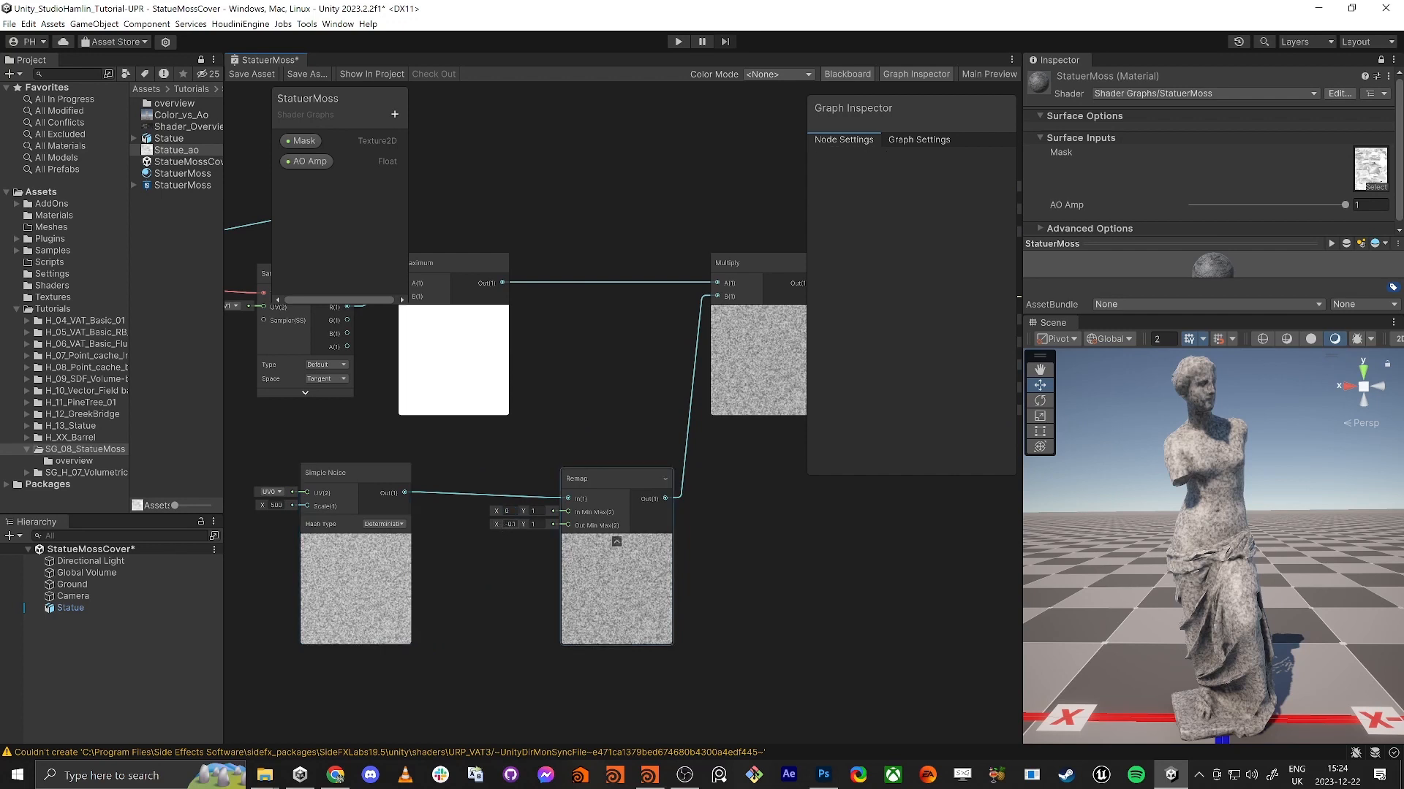
text(0.35)
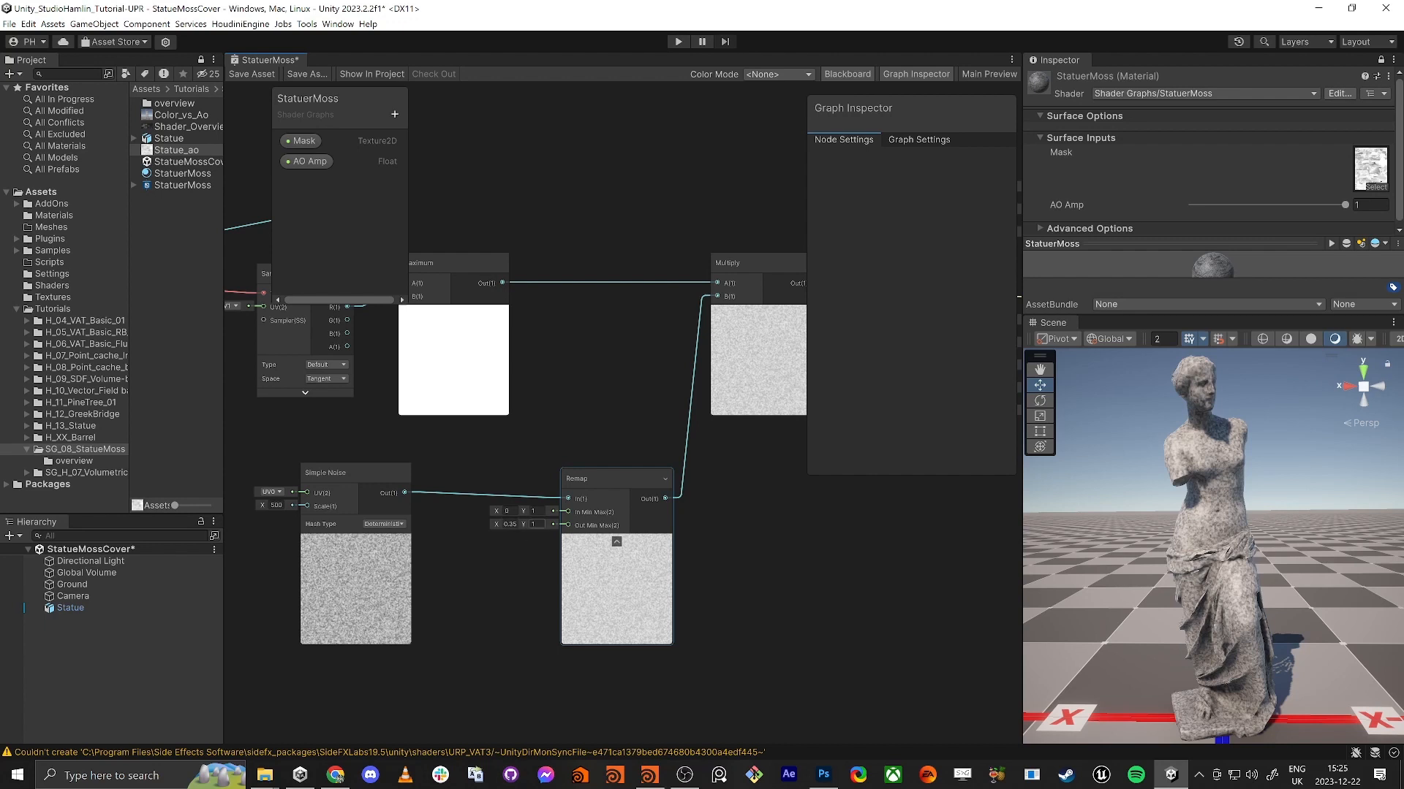
middle_drag(525, 546, 493, 550)
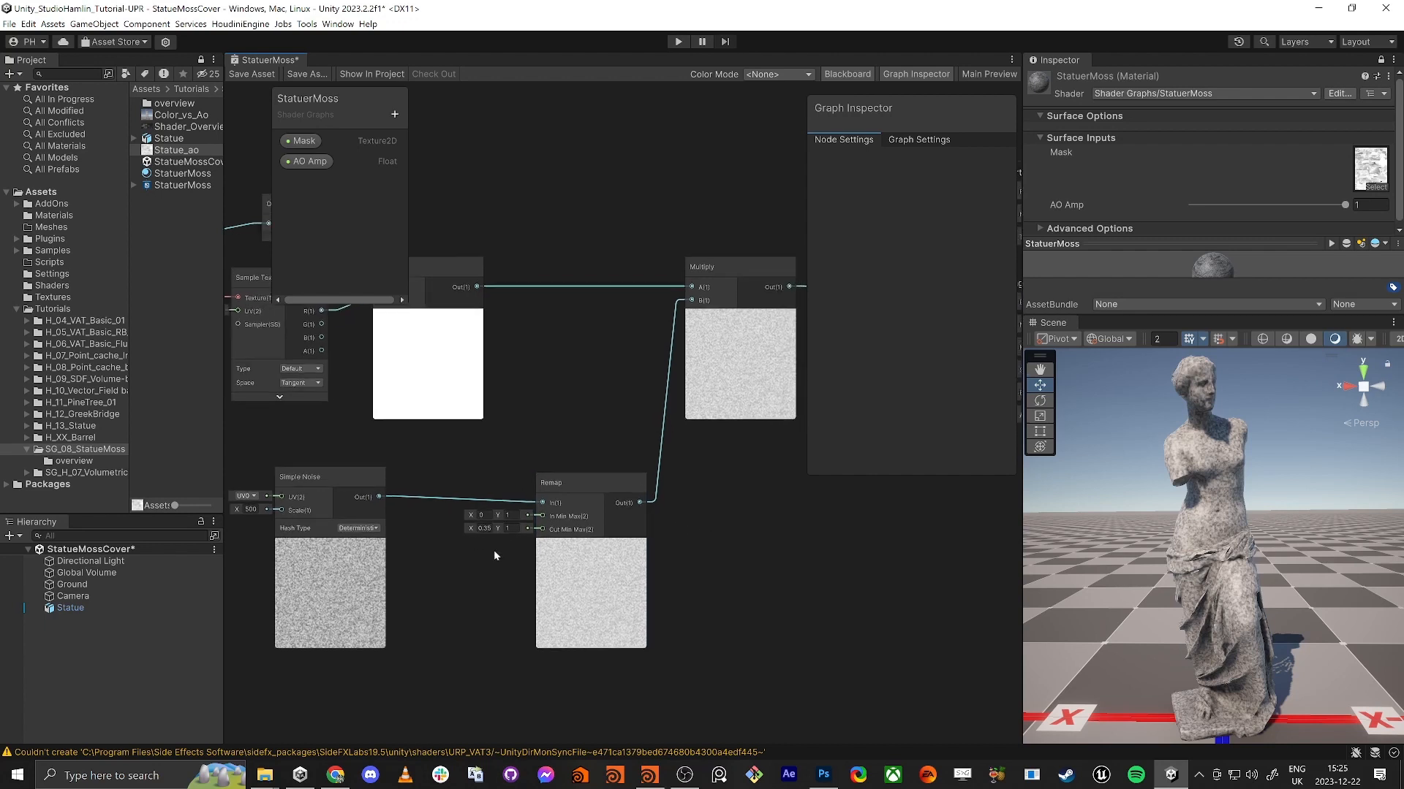
click(259, 76)
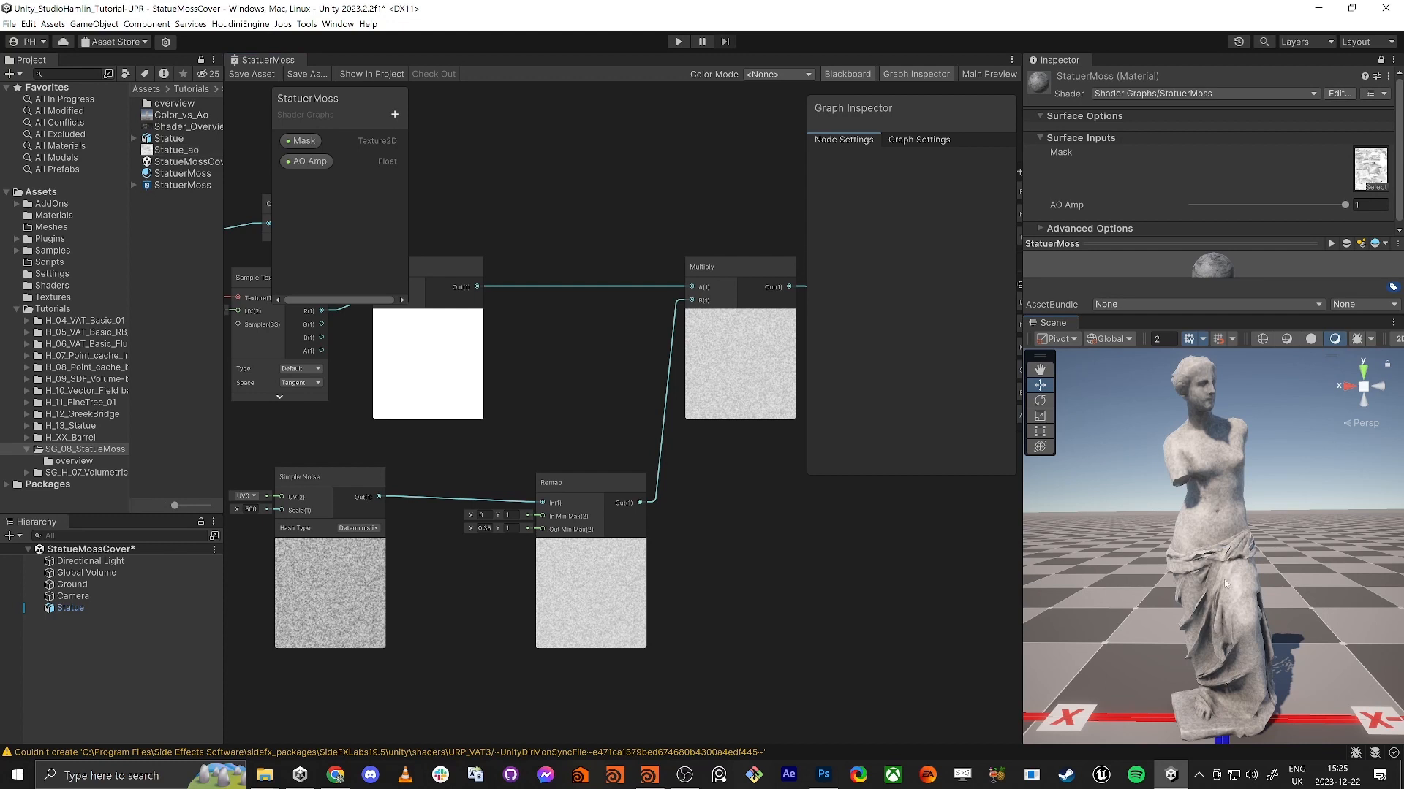
Check the noise close up on the statue's torso, set the Simple Noise scale to 750 and save the shader graph.
scroll(1224, 579, up, 5)
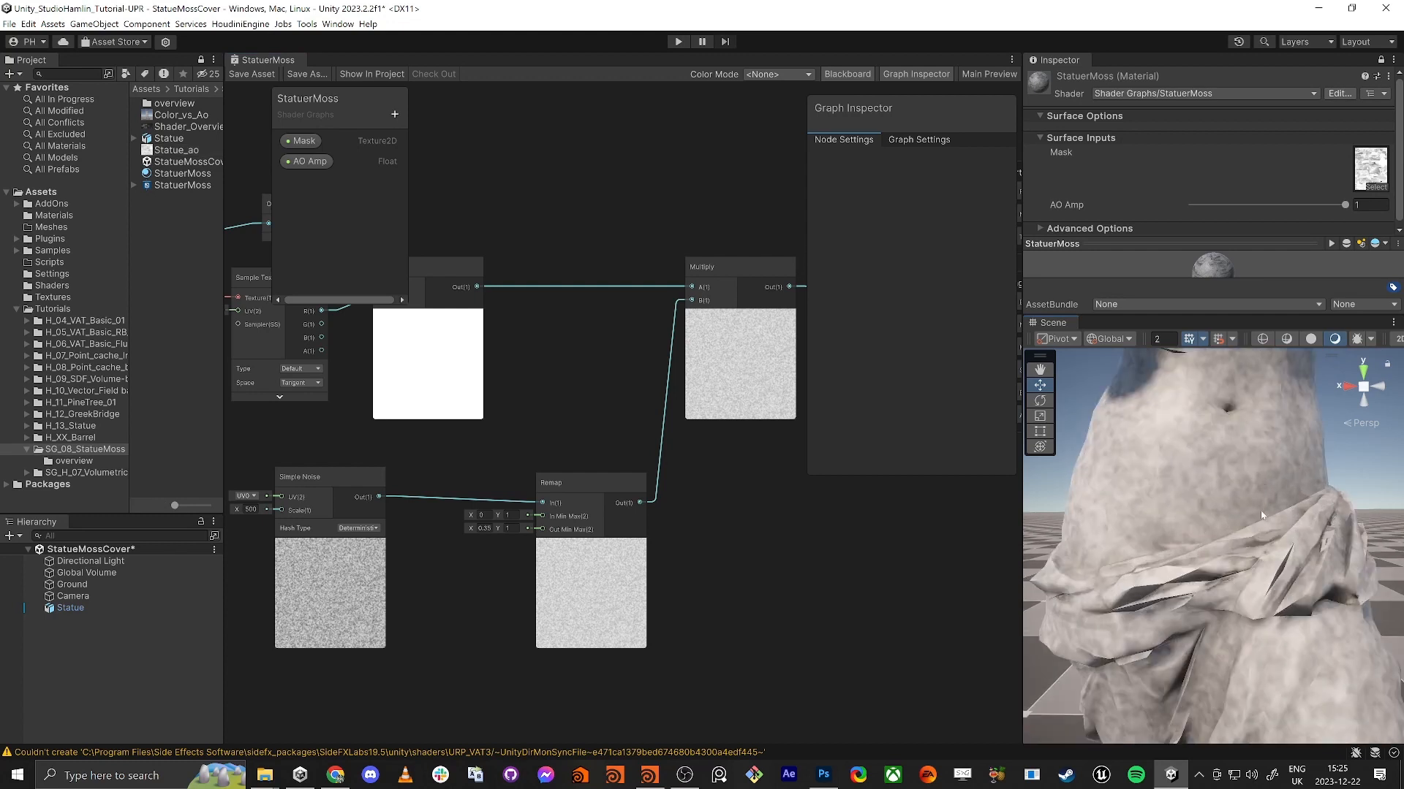
scroll(1153, 483, up, 3)
scroll(1153, 483, down, 2)
scroll(1153, 483, up, 1)
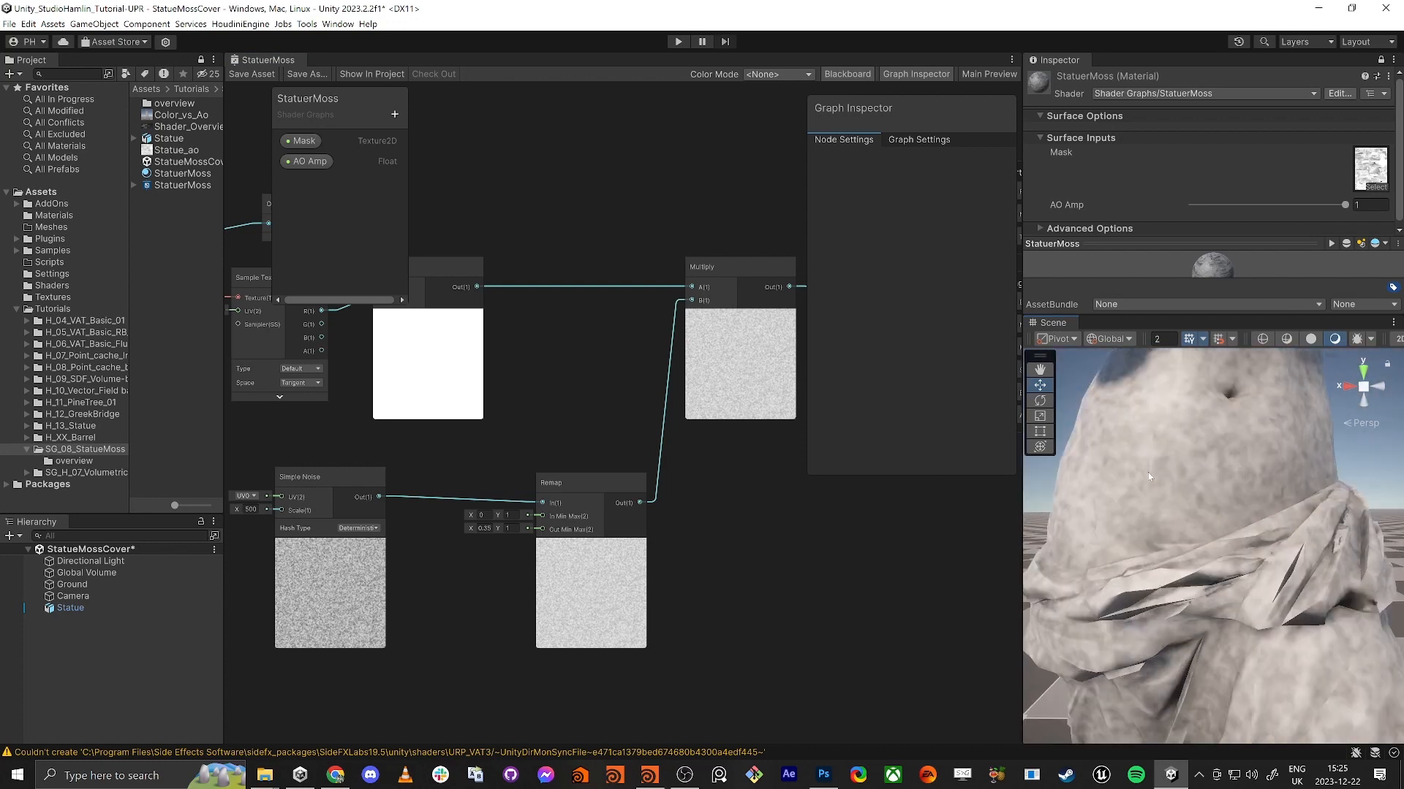
middle_drag(239, 541, 333, 528)
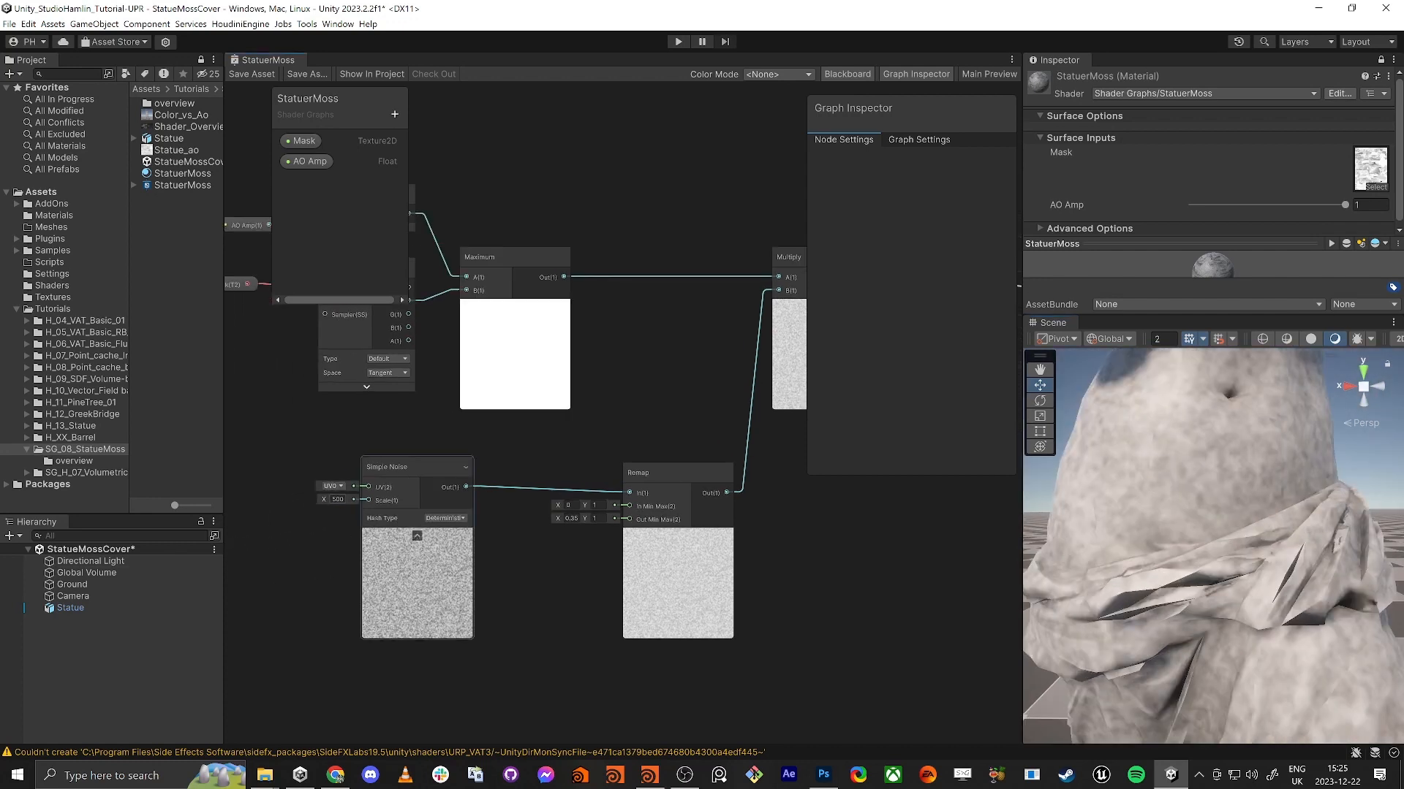
click(338, 500)
text(750)
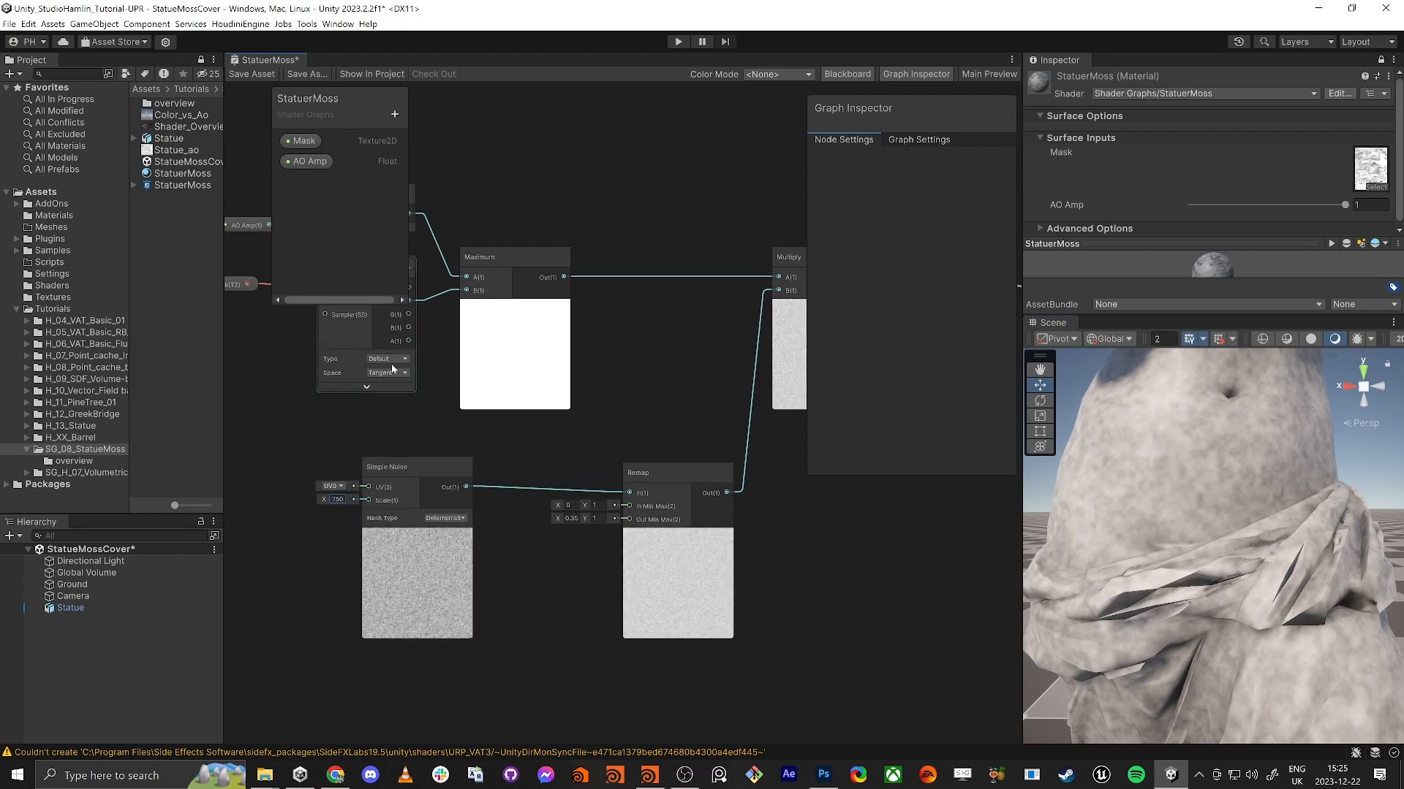
key(Return)
key(ctrl+s)
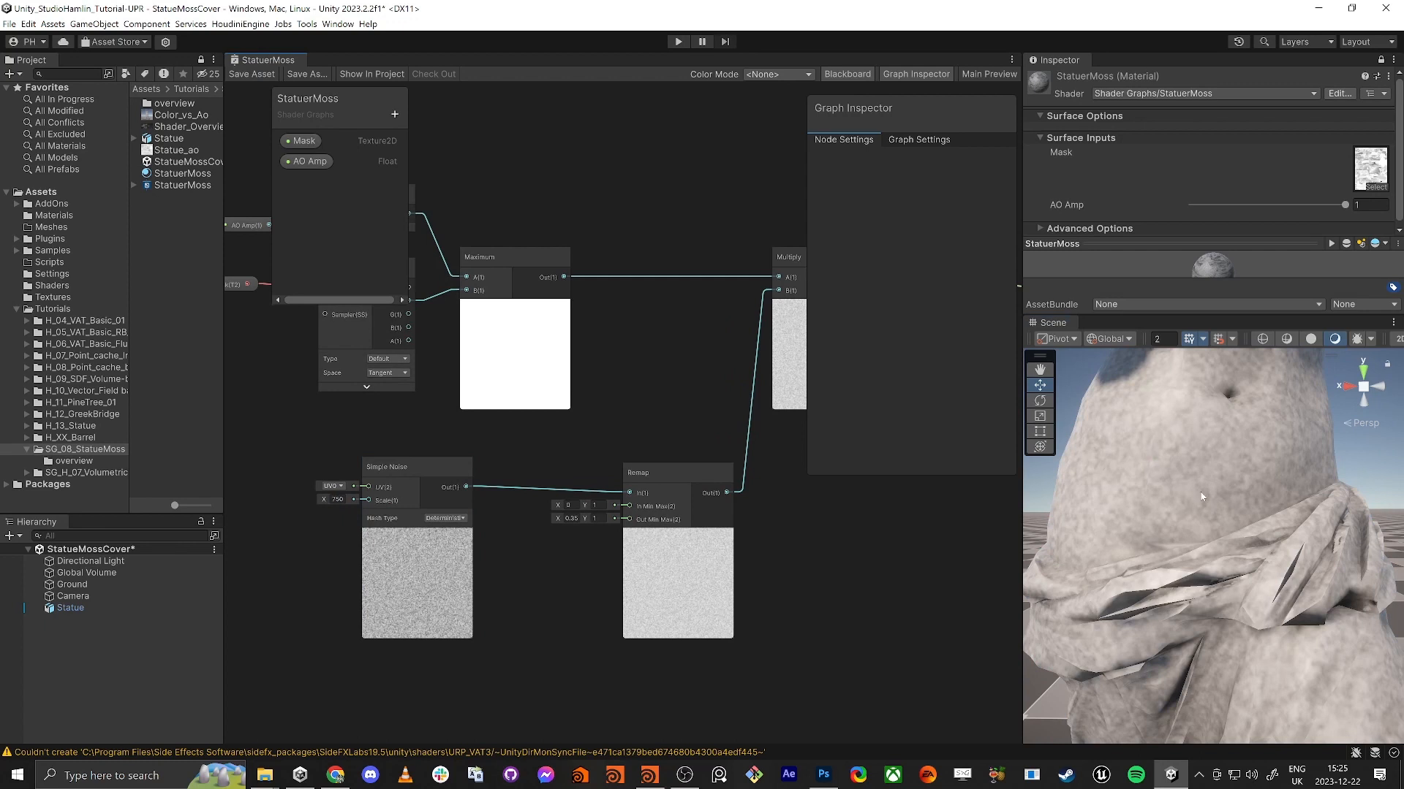
Frame the whole statue in the scene and adjust the material's AO Amp to 0.995.
scroll(1200, 497, down, 5)
alt+right_drag(1196, 518, 1182, 548)
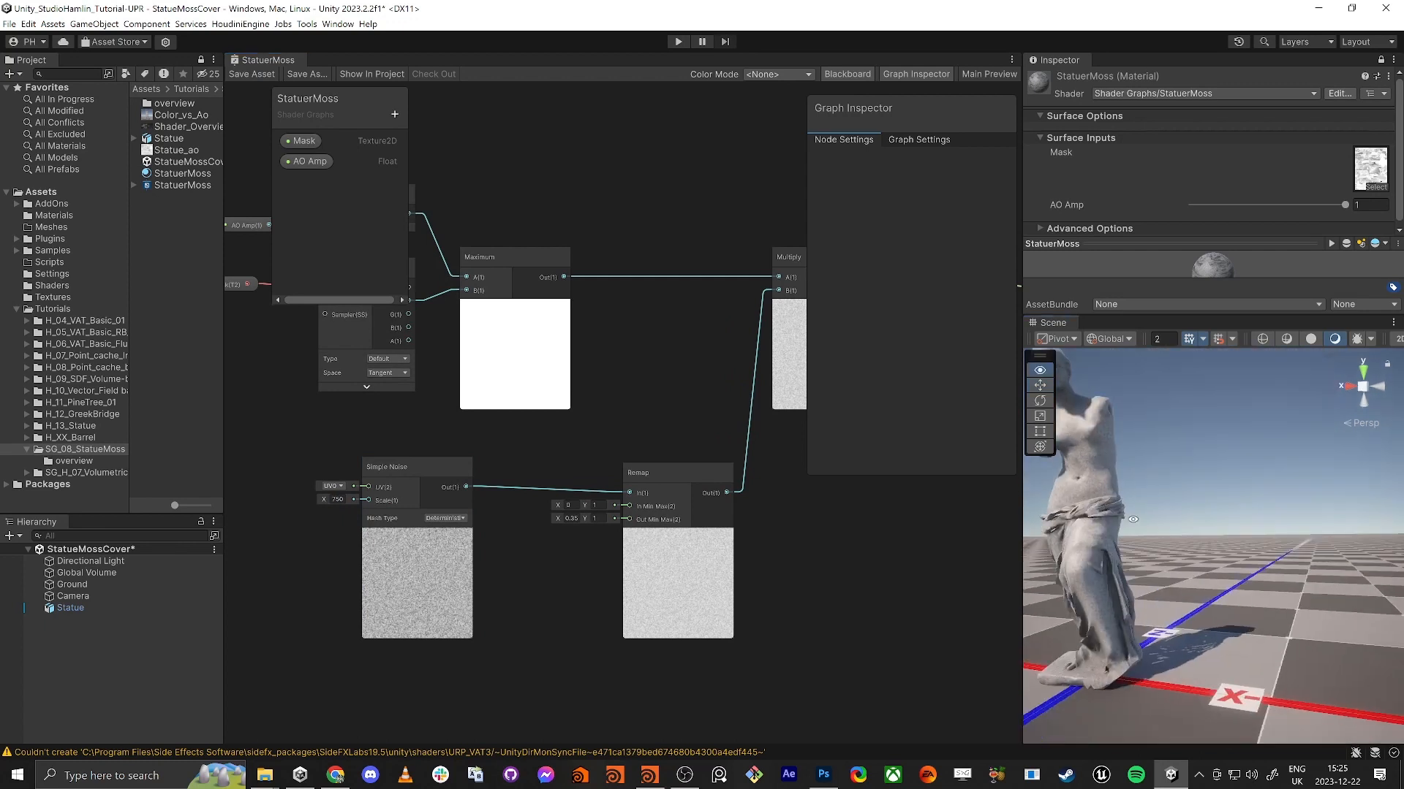
key(f)
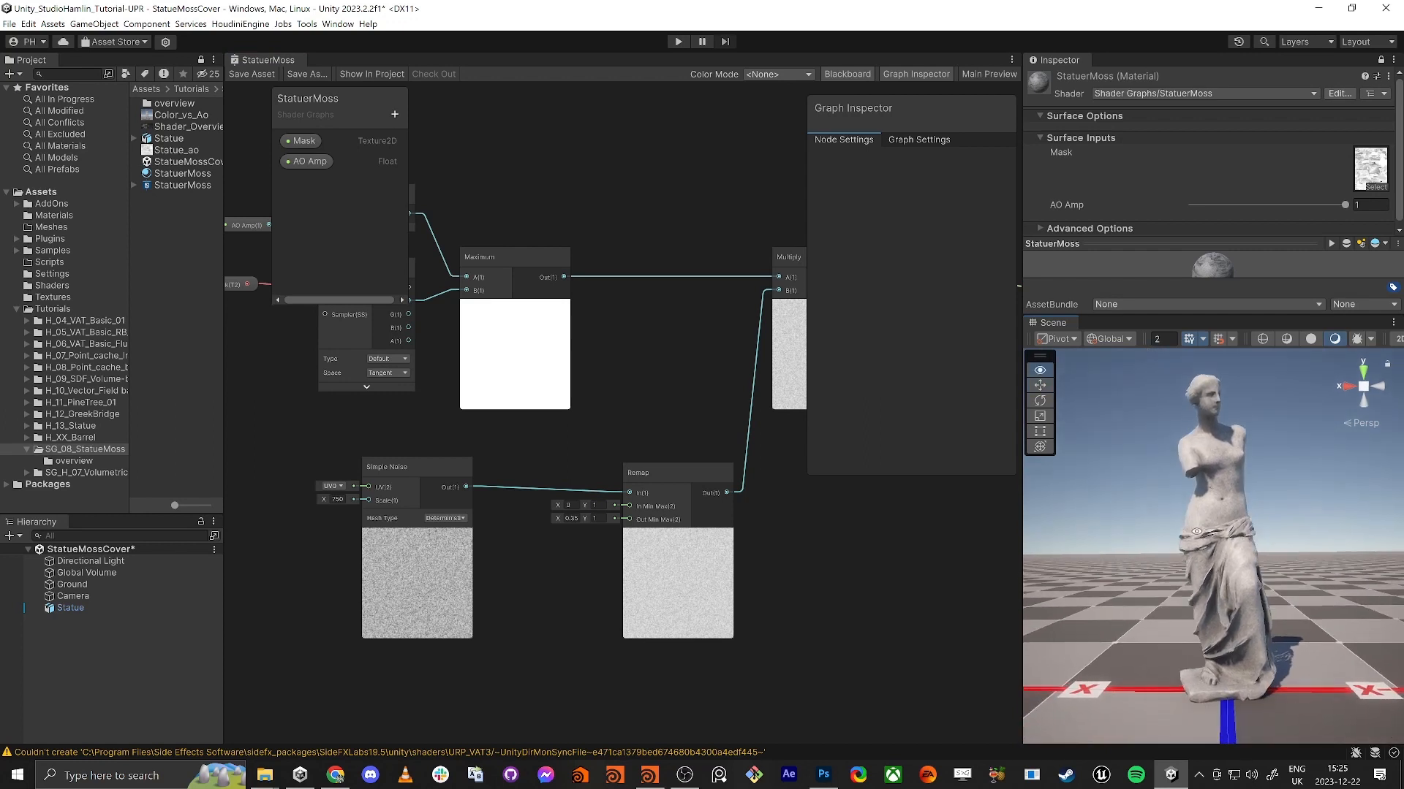
mouse_move(1345, 205)
mouse_down()
mouse_move(1171, 210)
mouse_move(1318, 244)
mouse_move(1147, 222)
mouse_move(1350, 234)
mouse_up()
Hide the Graph Inspector and collapse the previews of the Multiply, Maximum, Simple Noise and Remap nodes.
scroll(621, 405, down, 5)
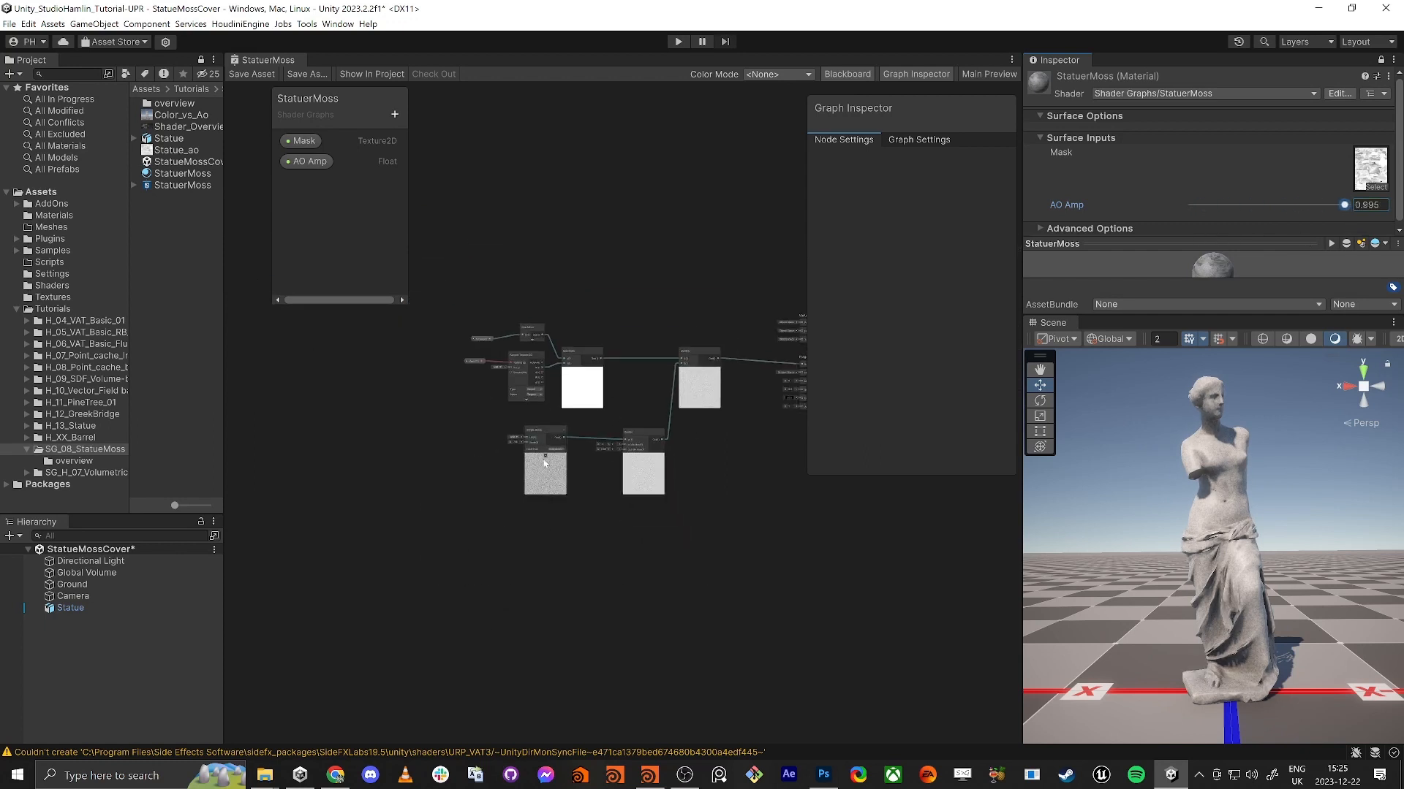
click(915, 74)
scroll(633, 433, up, 5)
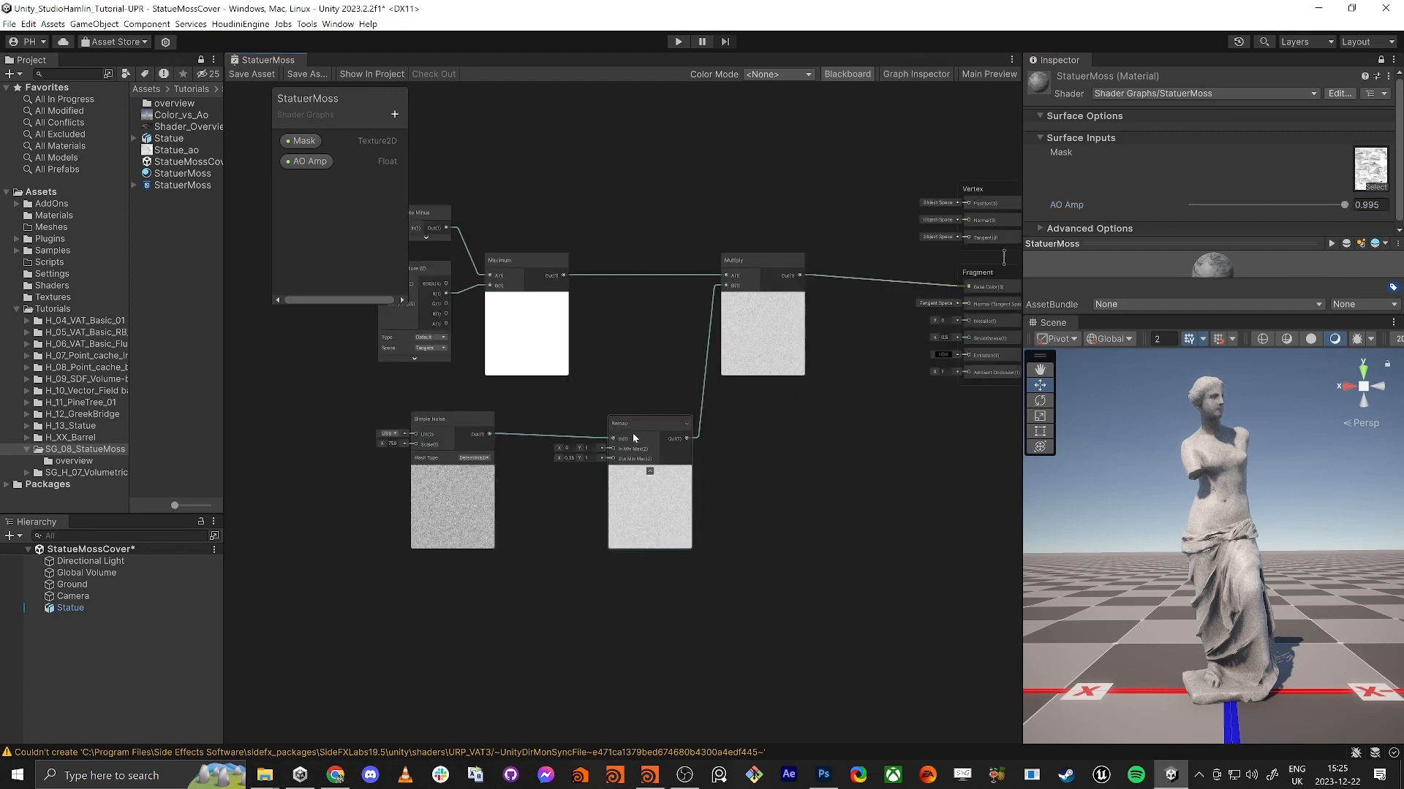
click(762, 297)
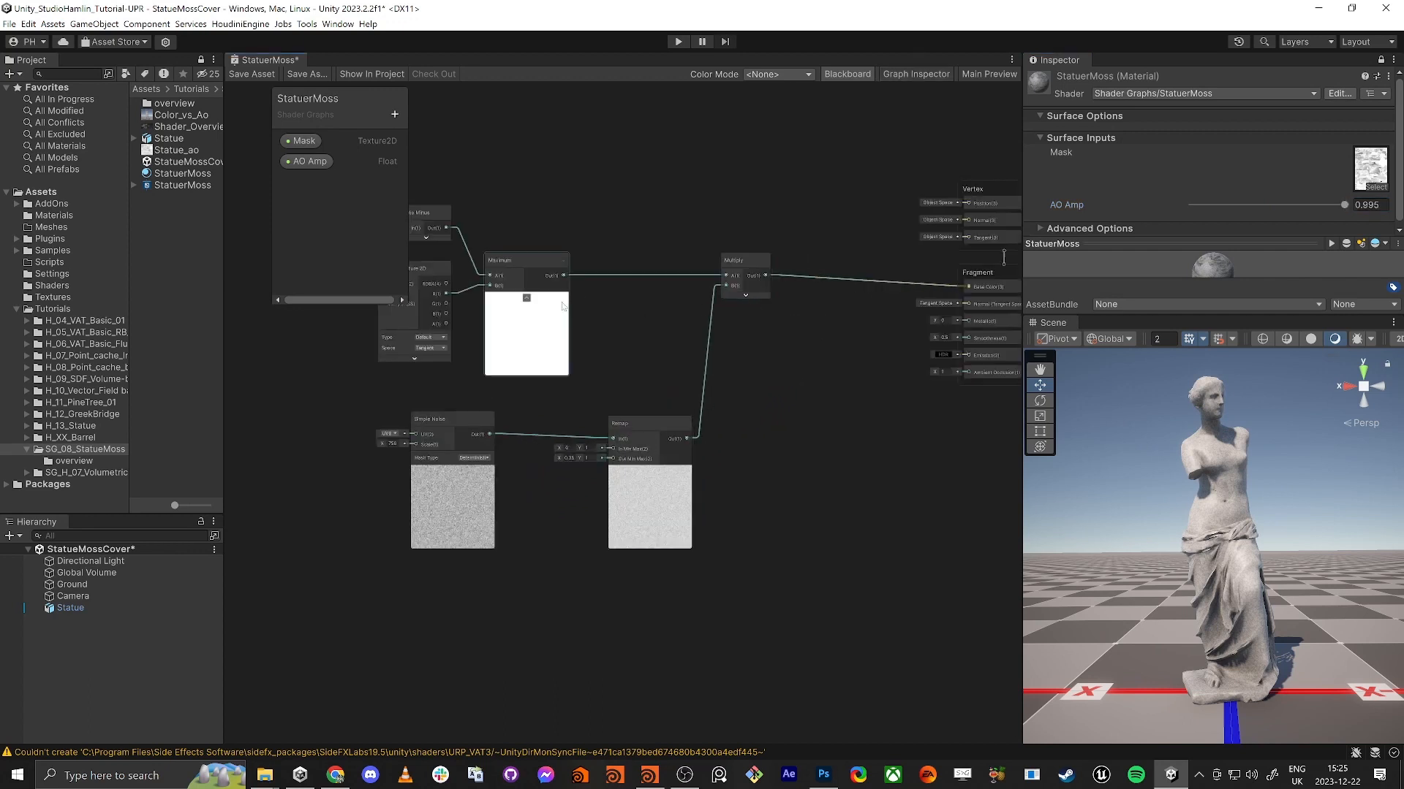
click(526, 298)
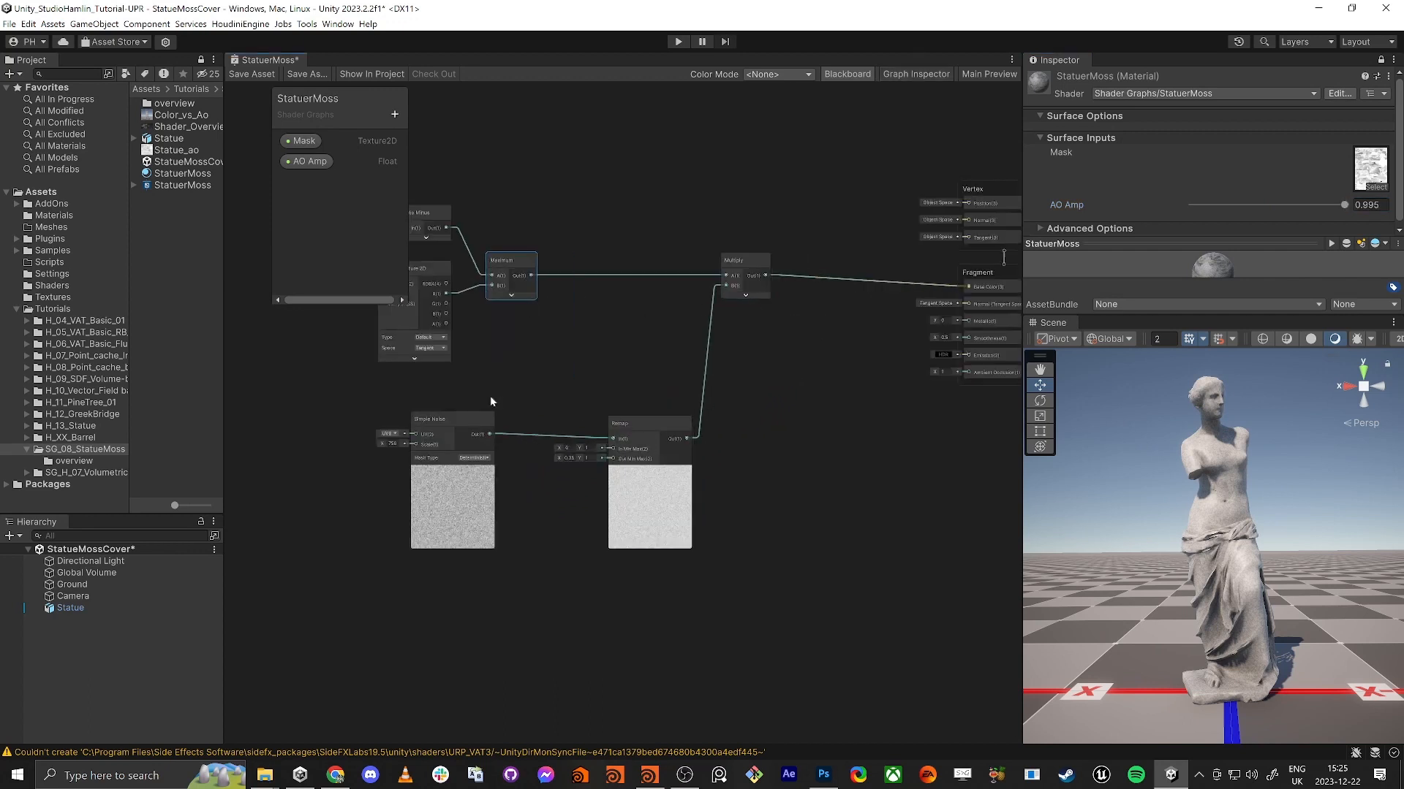
click(452, 472)
click(649, 472)
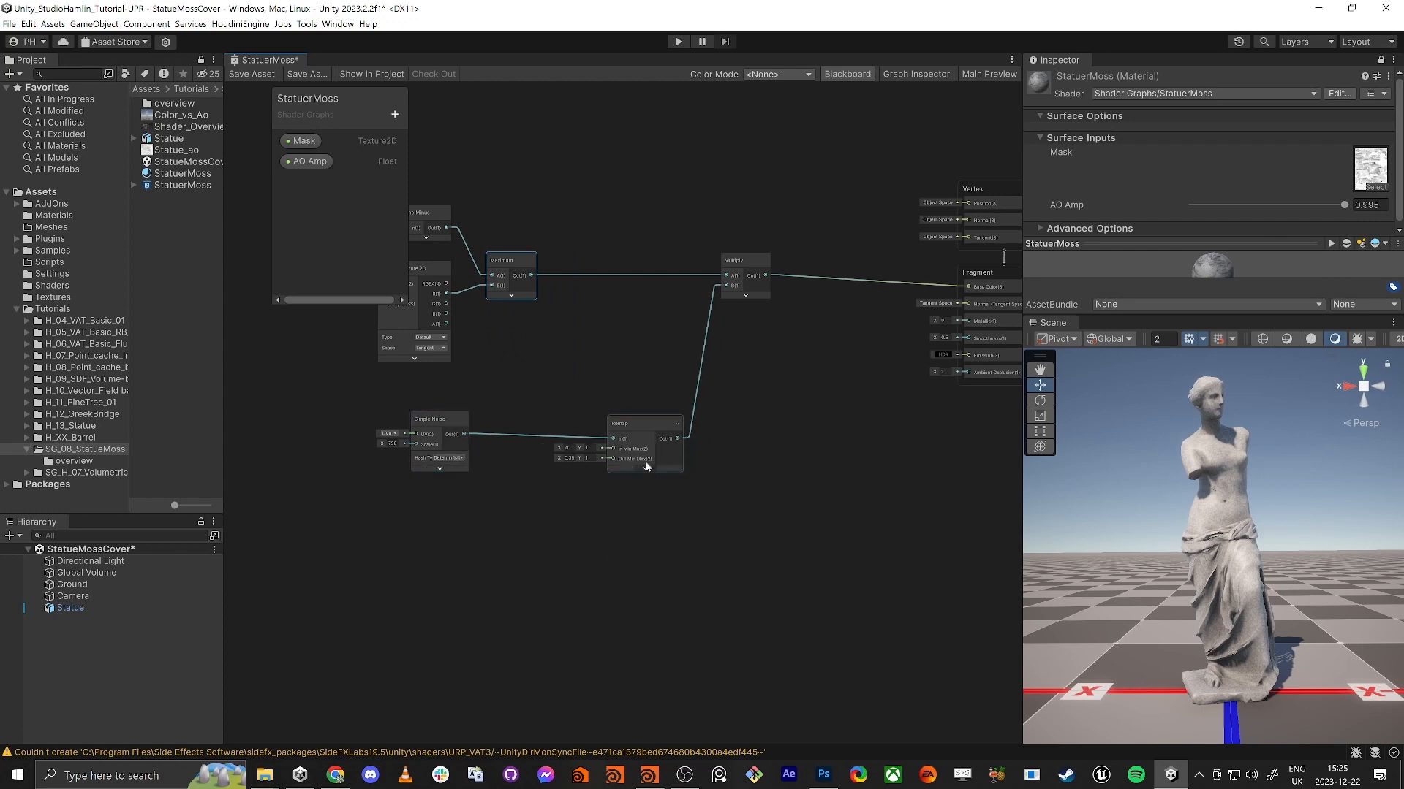
Arrange the Remap, Multiply and Simple Noise nodes compactly beside and below the AO mask nodes.
middle_drag(649, 370, 823, 404)
drag(828, 459, 748, 454)
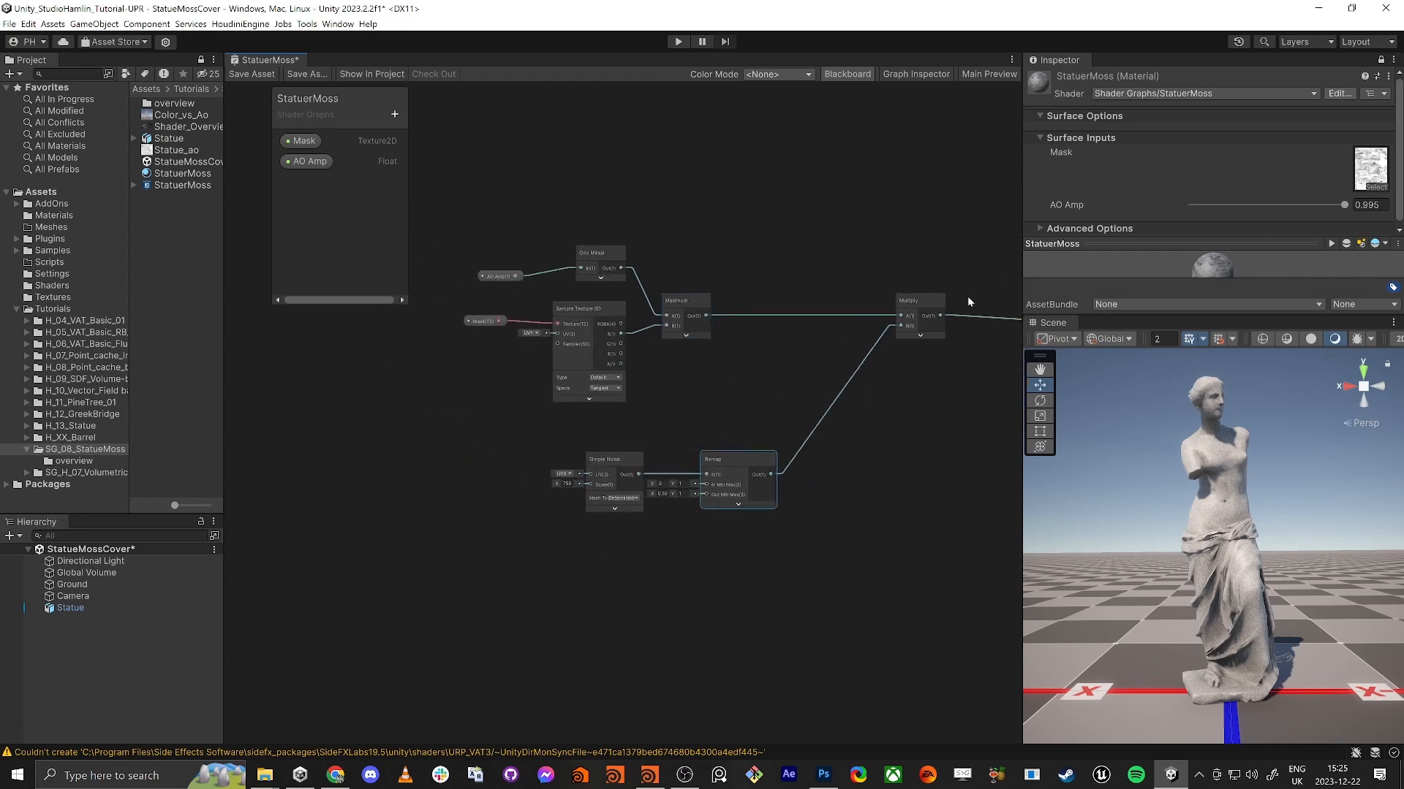
drag(896, 302, 790, 300)
drag(535, 555, 695, 429)
Group all the AO mask and noise nodes and title the group "Base Texture With Noise".
drag(507, 223, 915, 596)
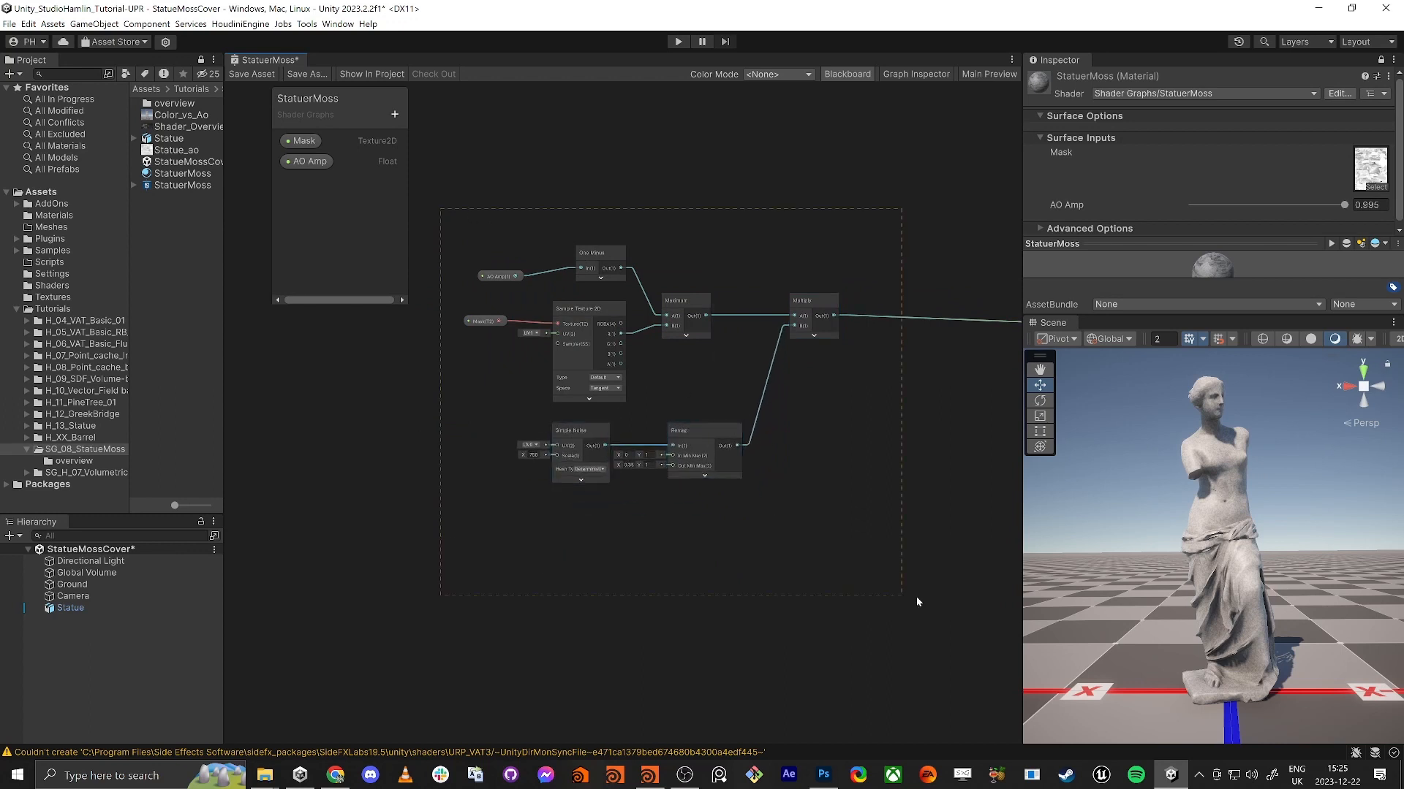
right_click(815, 306)
click(866, 517)
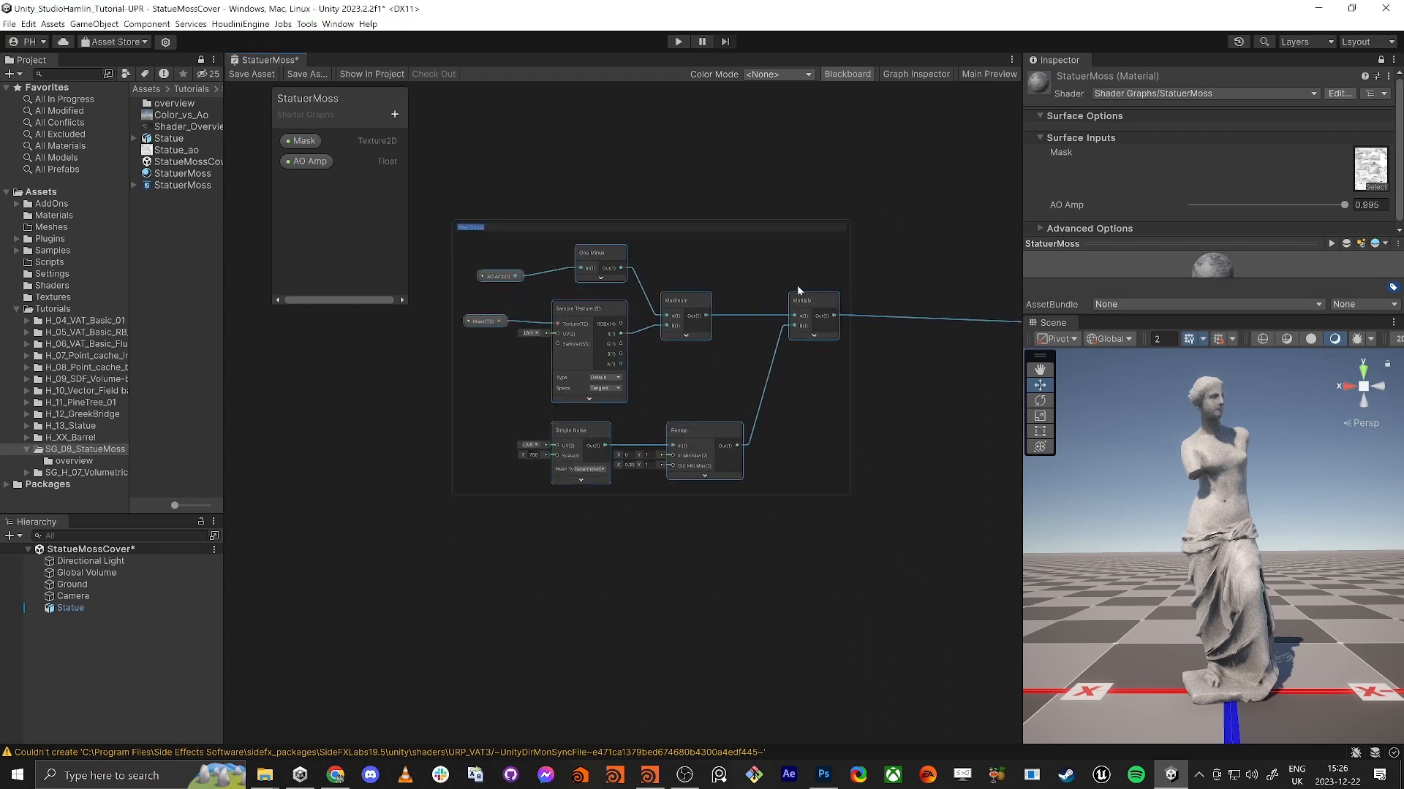
text(Base Texture With Noise)
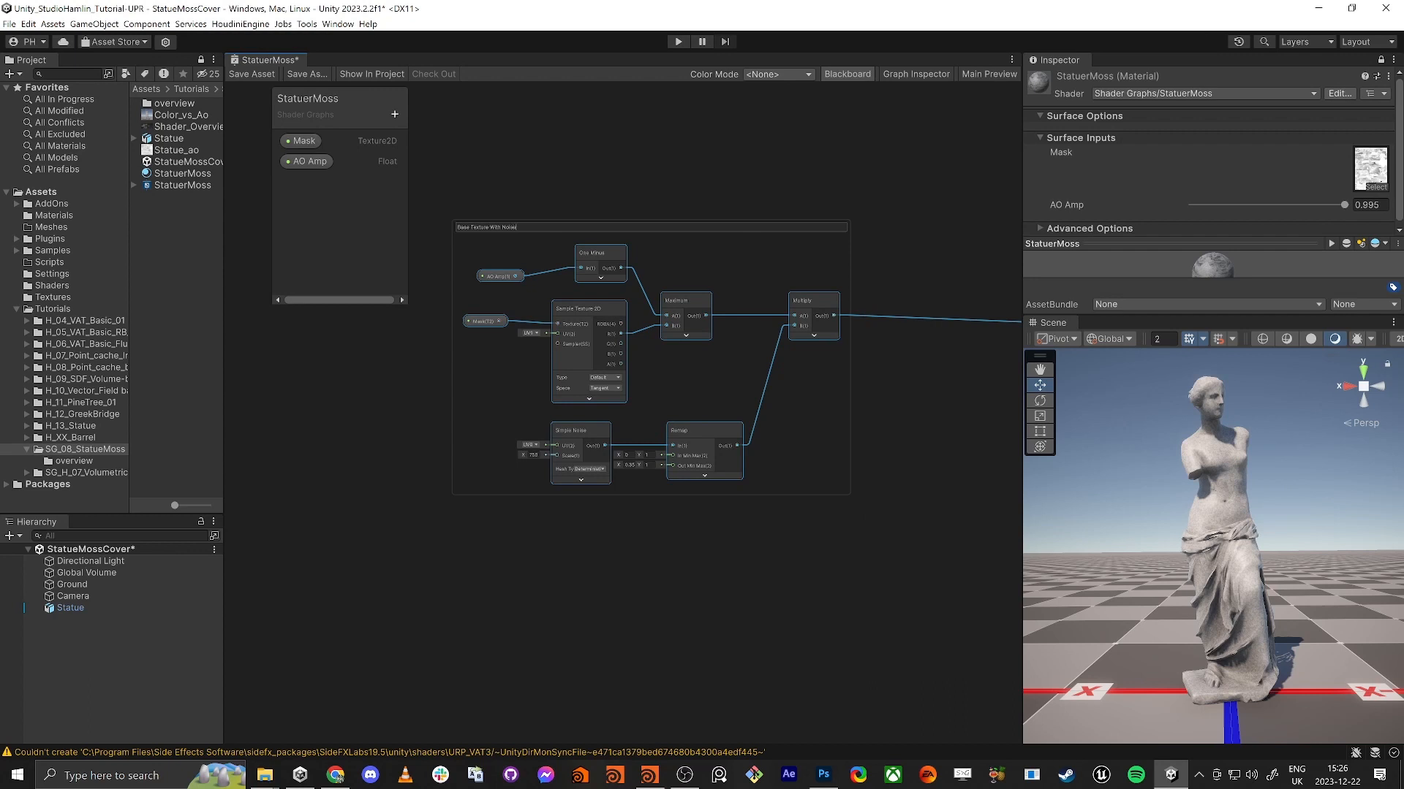
Confirm the group title and move the "Base Texture With Noise" group farther away from the Fragment outputs.
key(Return)
drag(666, 234, 529, 267)
scroll(731, 369, down, 4)
middle_drag(809, 425, 727, 528)
scroll(720, 497, down, 2)
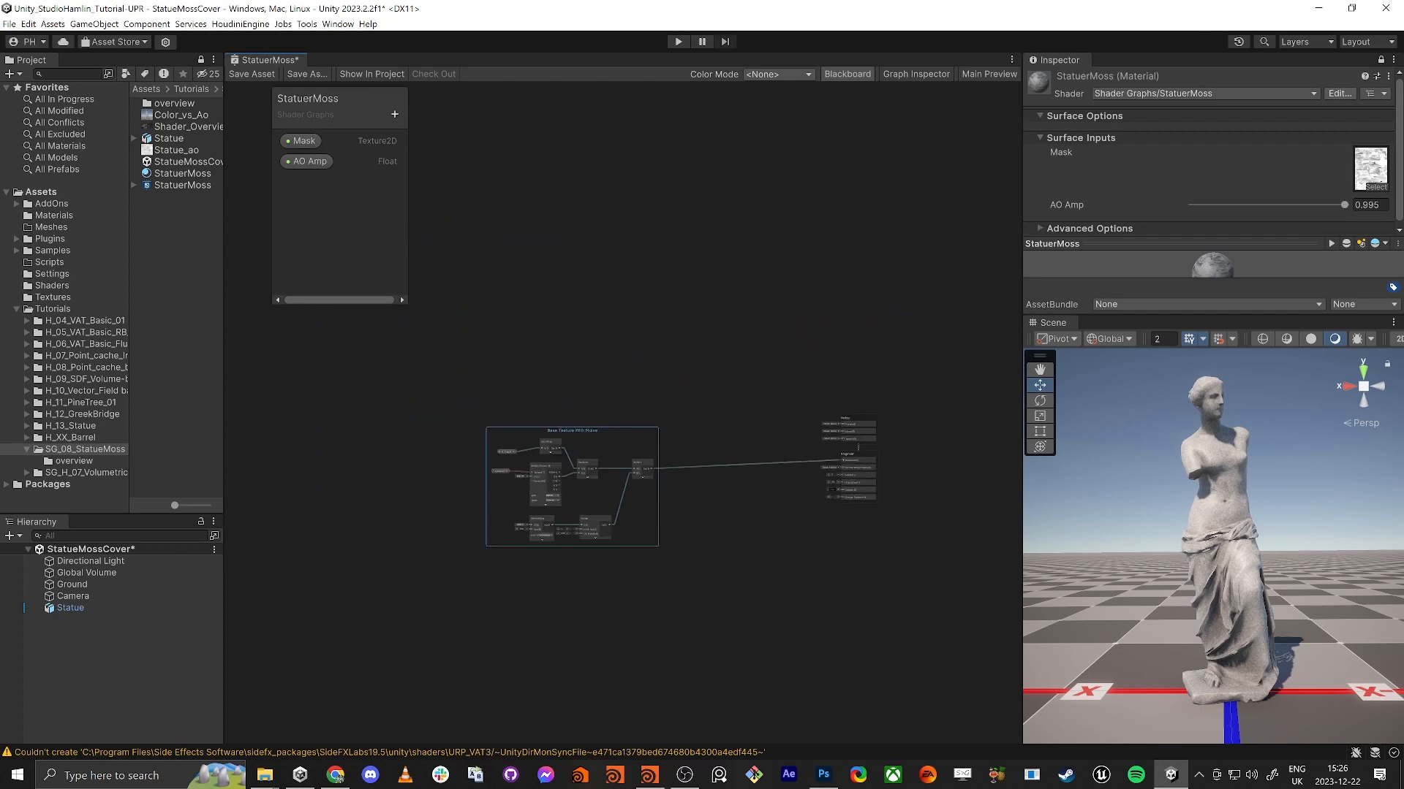
key(alt+Tab)
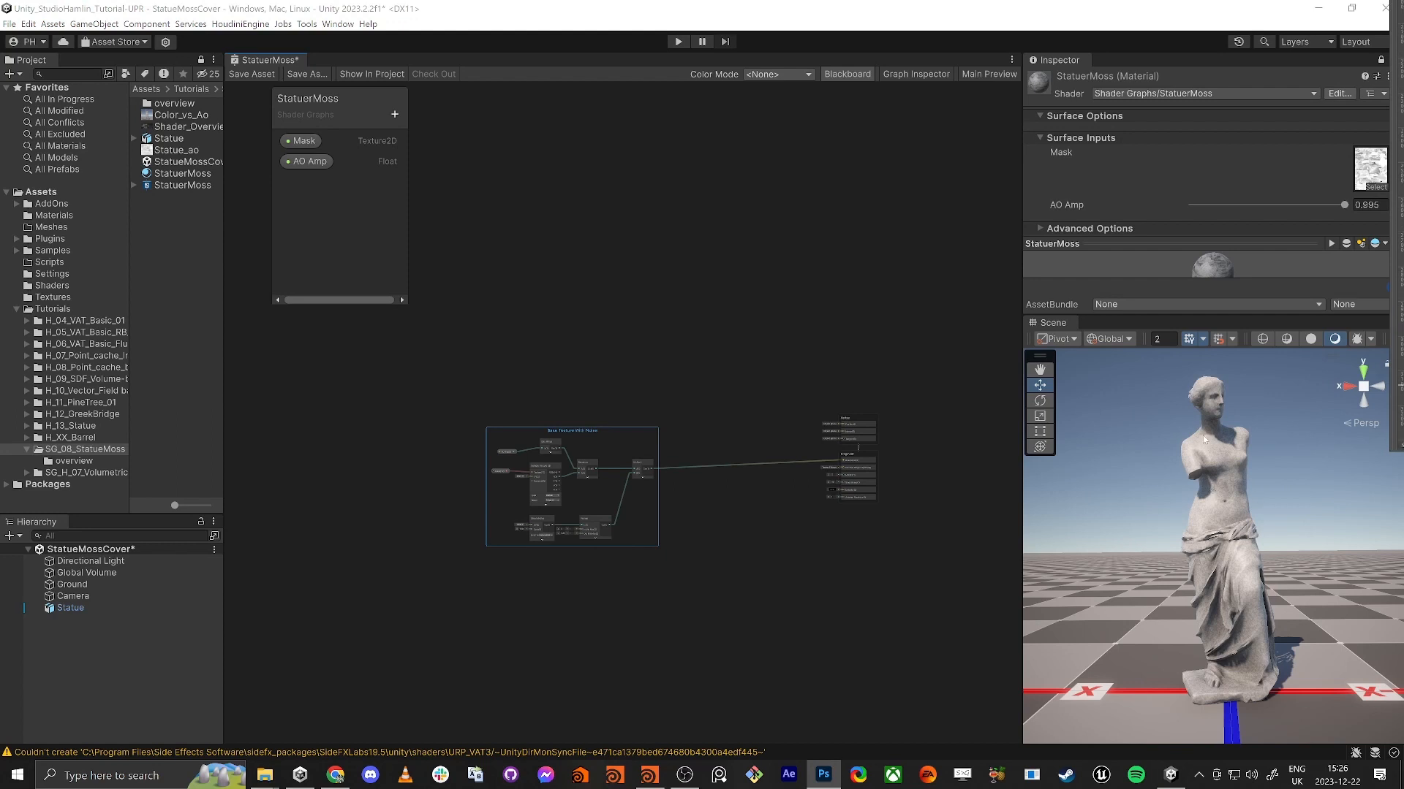
click(1200, 402)
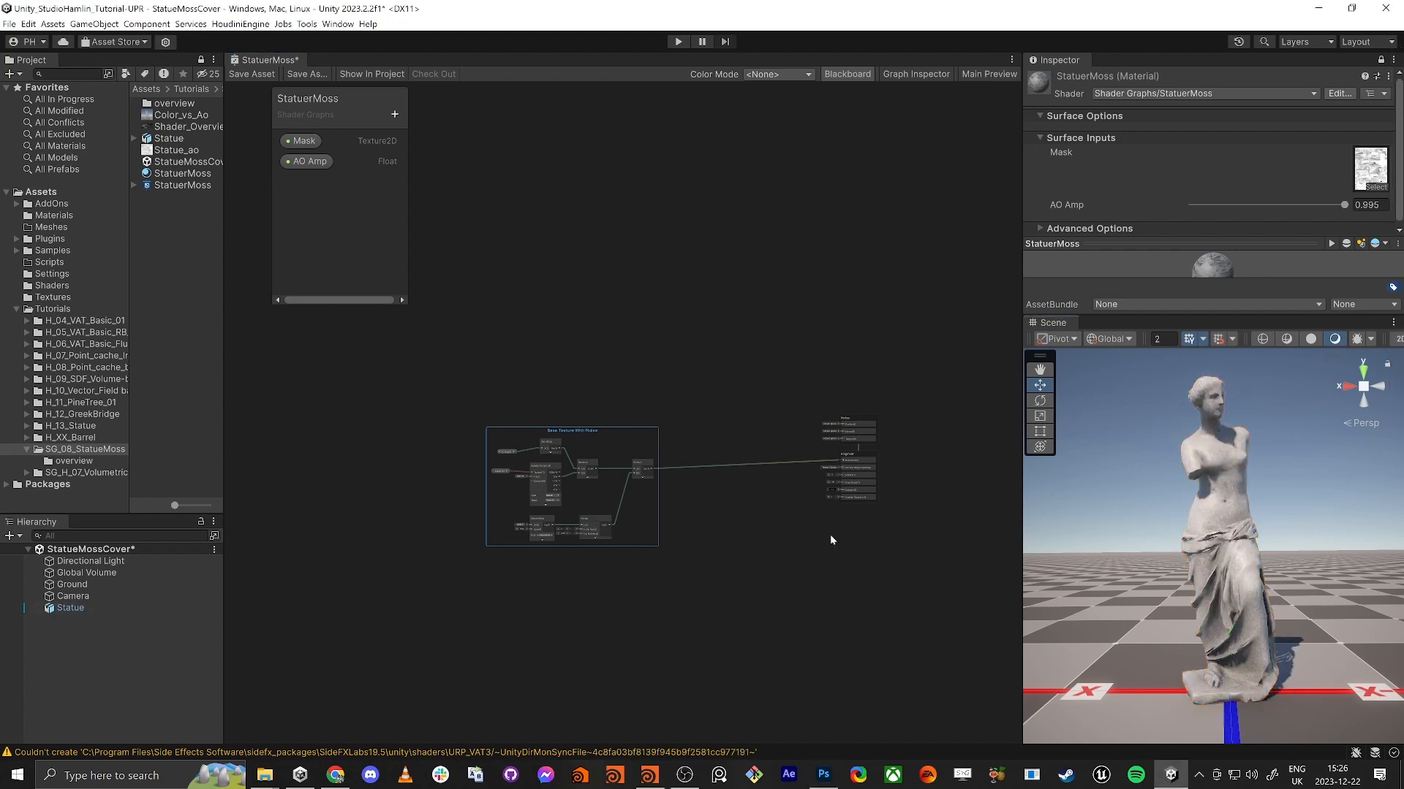
Add a Normal Vector node and place it between the noise group and the Fragment stack, below the Base Color connection.
scroll(678, 499, up, 5)
middle_drag(774, 489, 715, 443)
scroll(581, 374, down, 2)
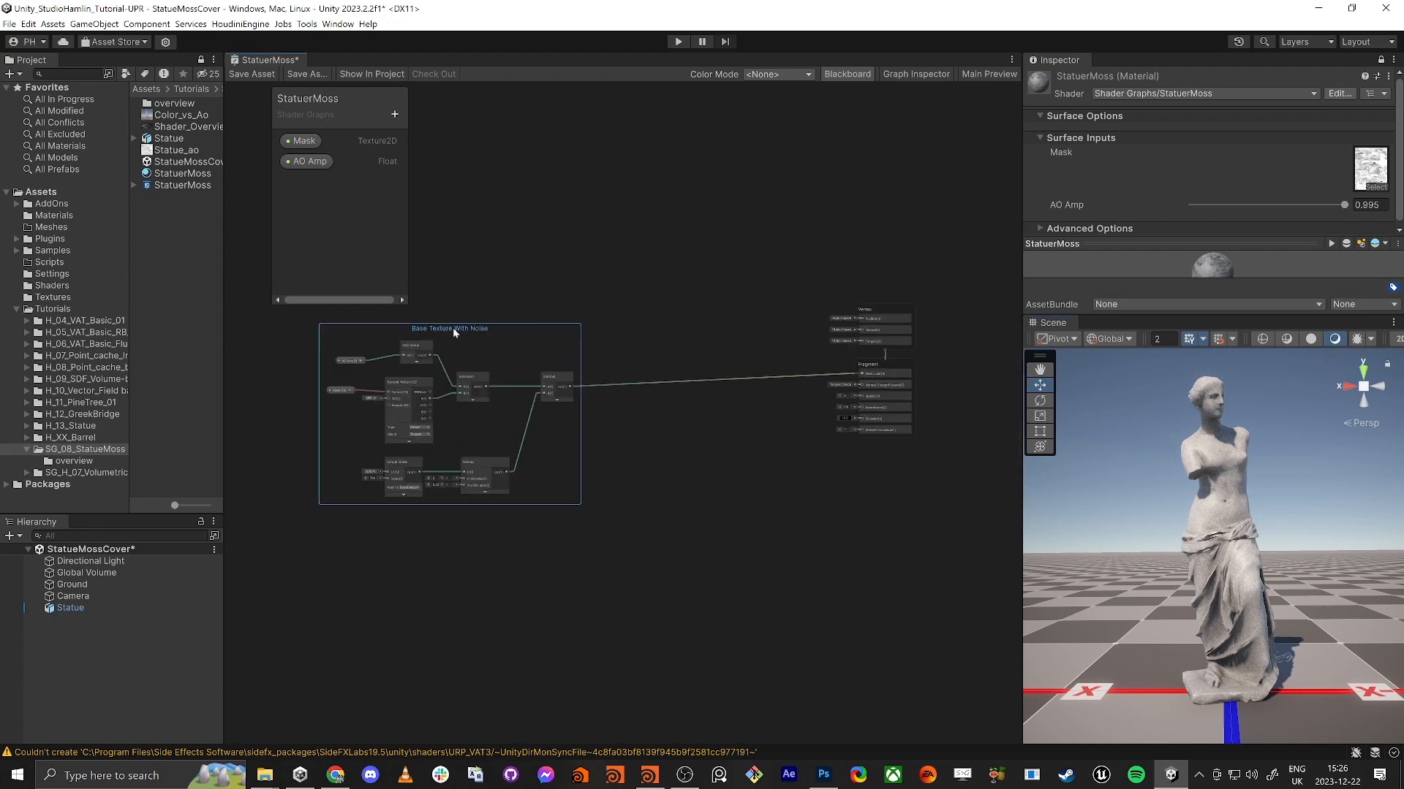
scroll(730, 552, up, 3)
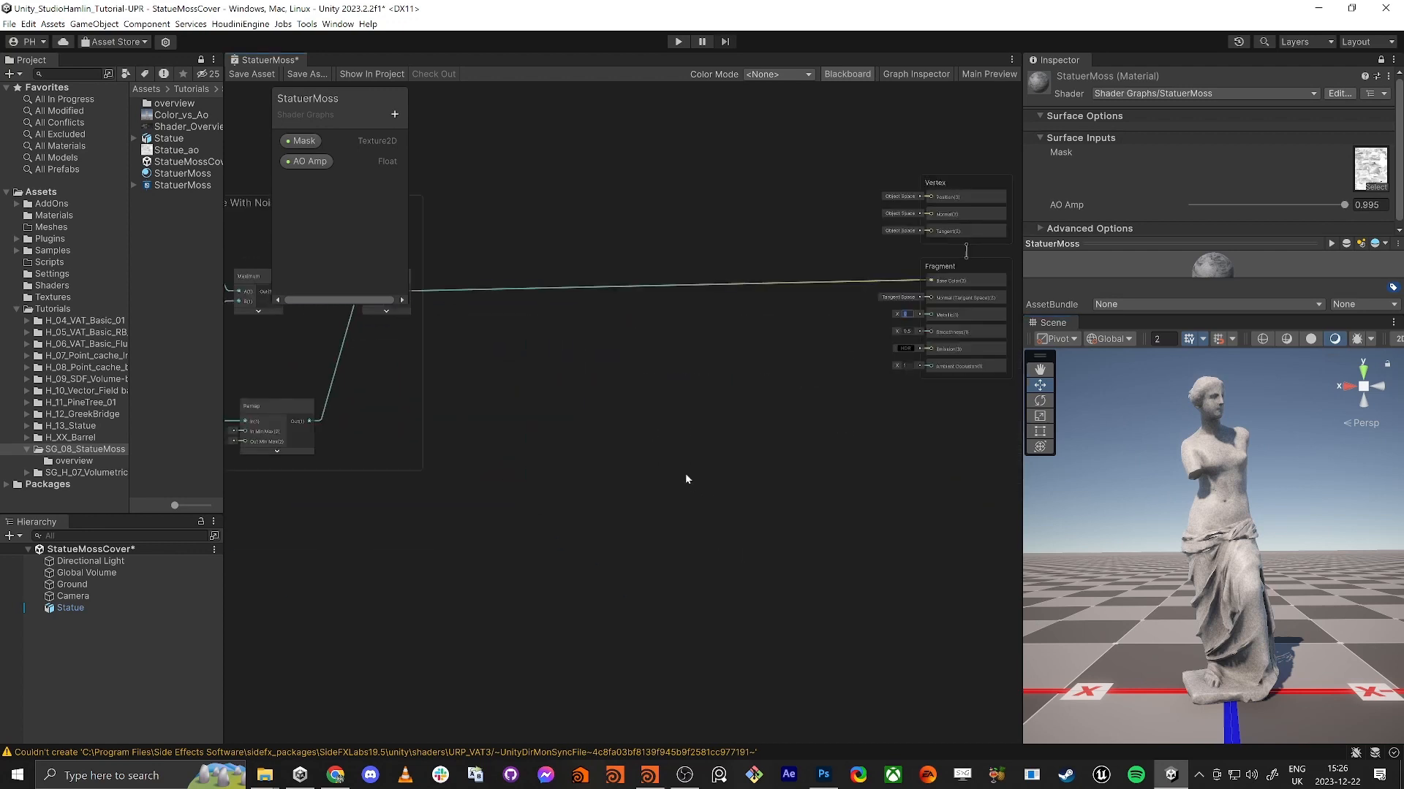
key(space)
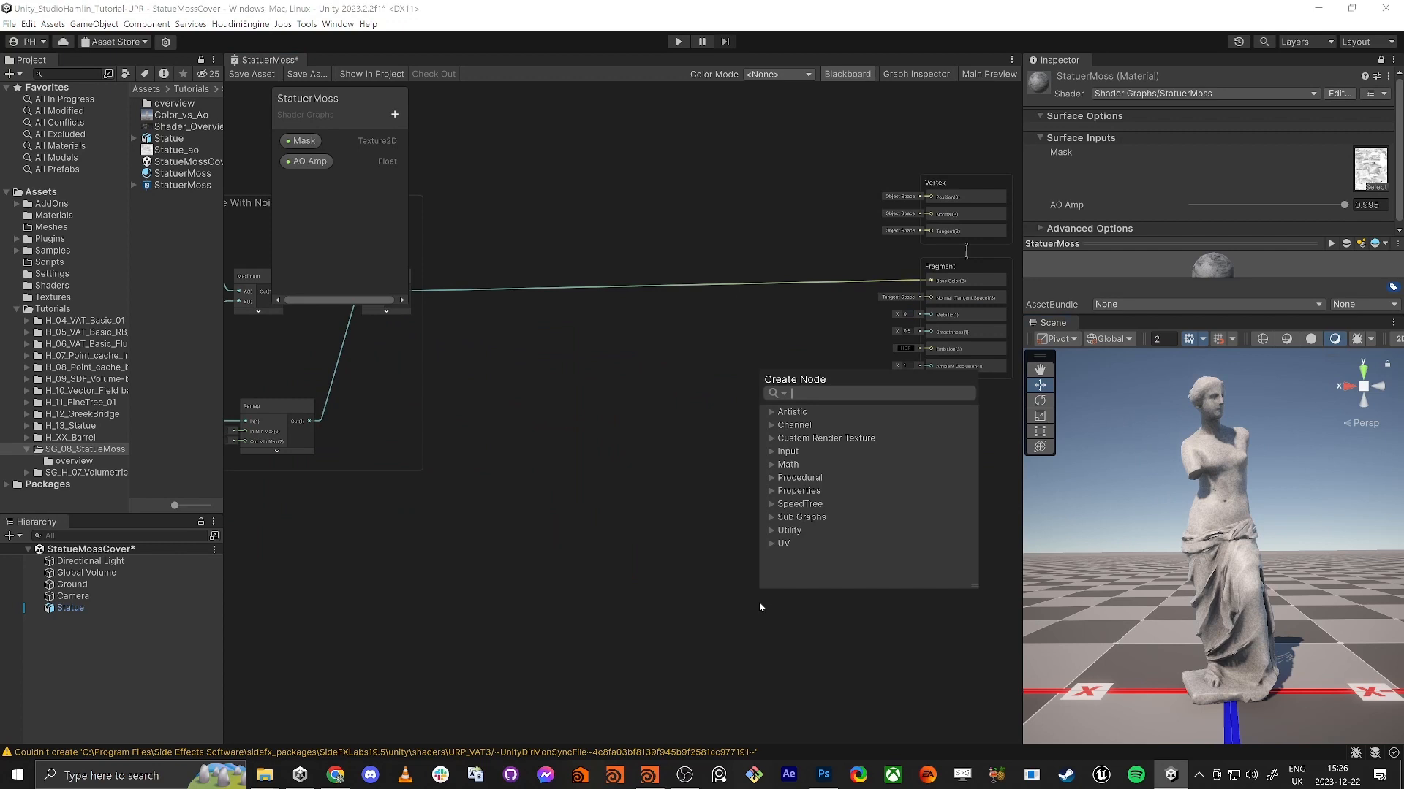
text(normal)
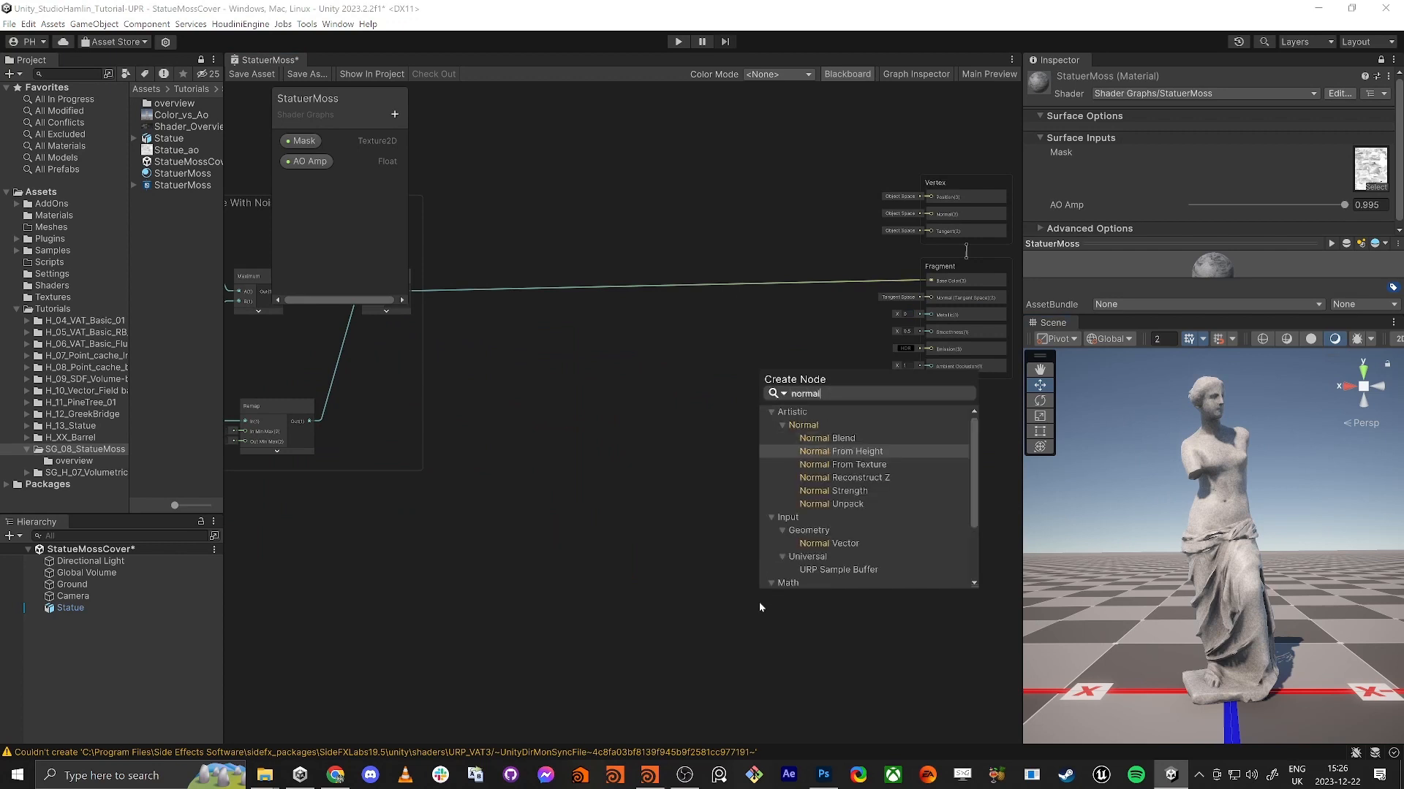
text( vec)
key(Return)
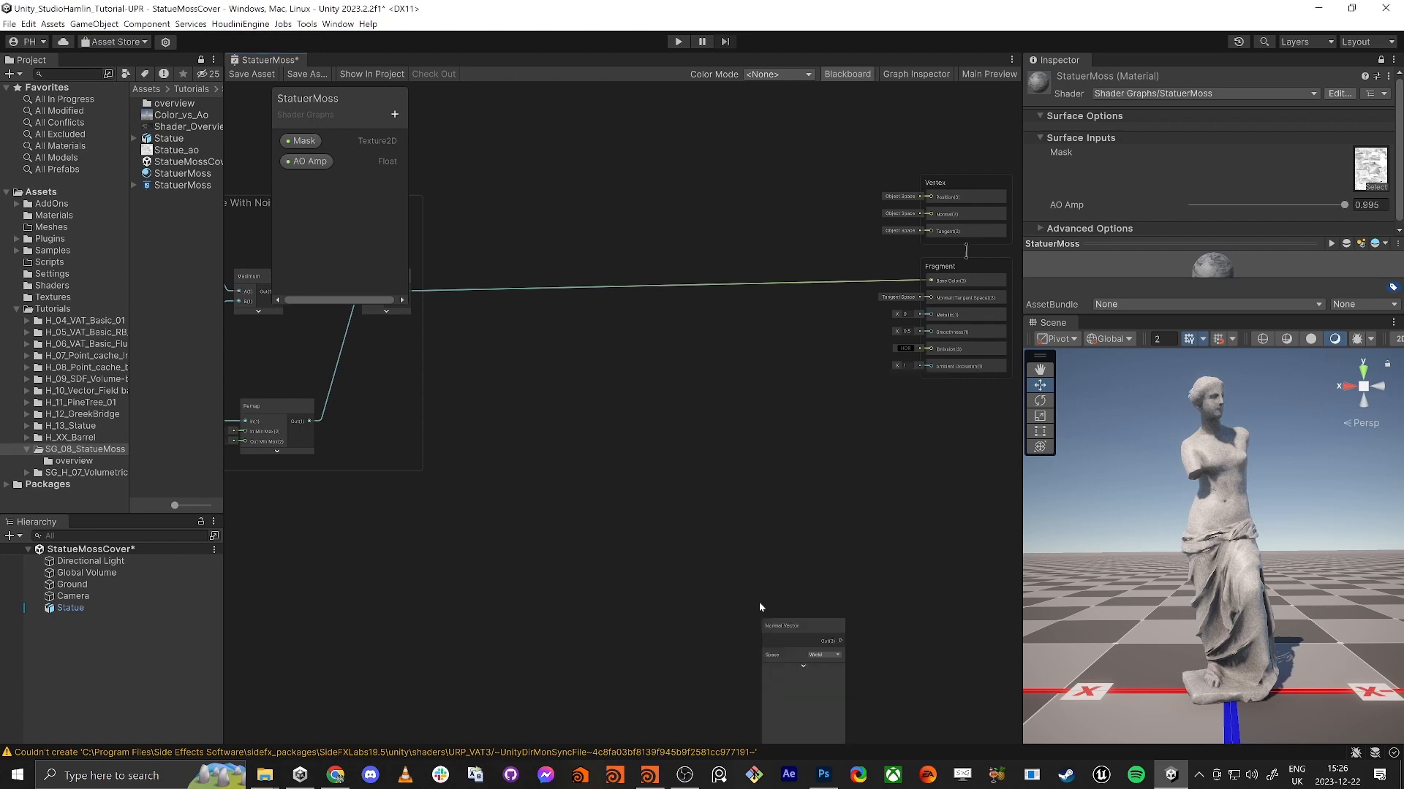
drag(812, 627, 592, 402)
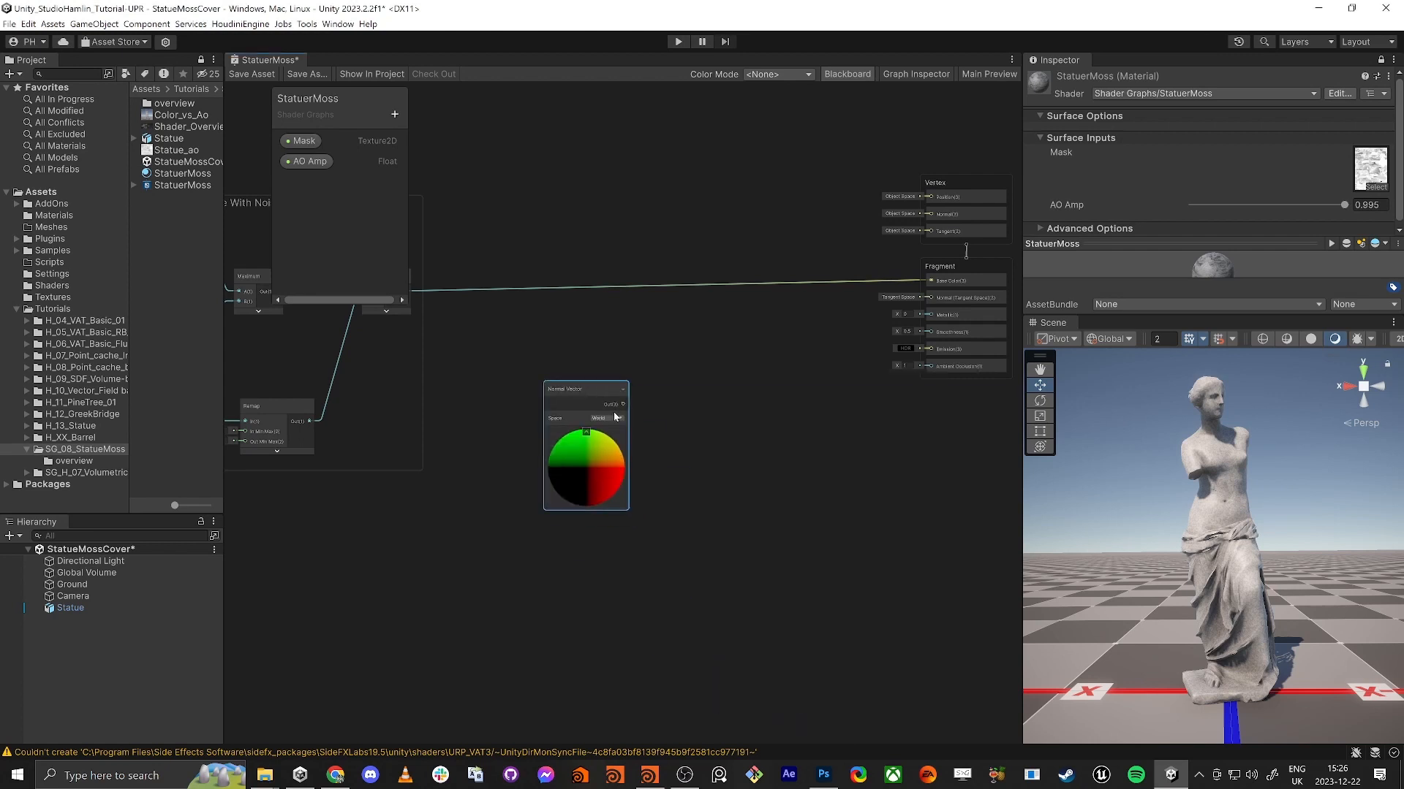
Create a Dot Product node from the Normal Vector's output on input A and space it apart from the Normal Vector.
scroll(596, 410, up, 3)
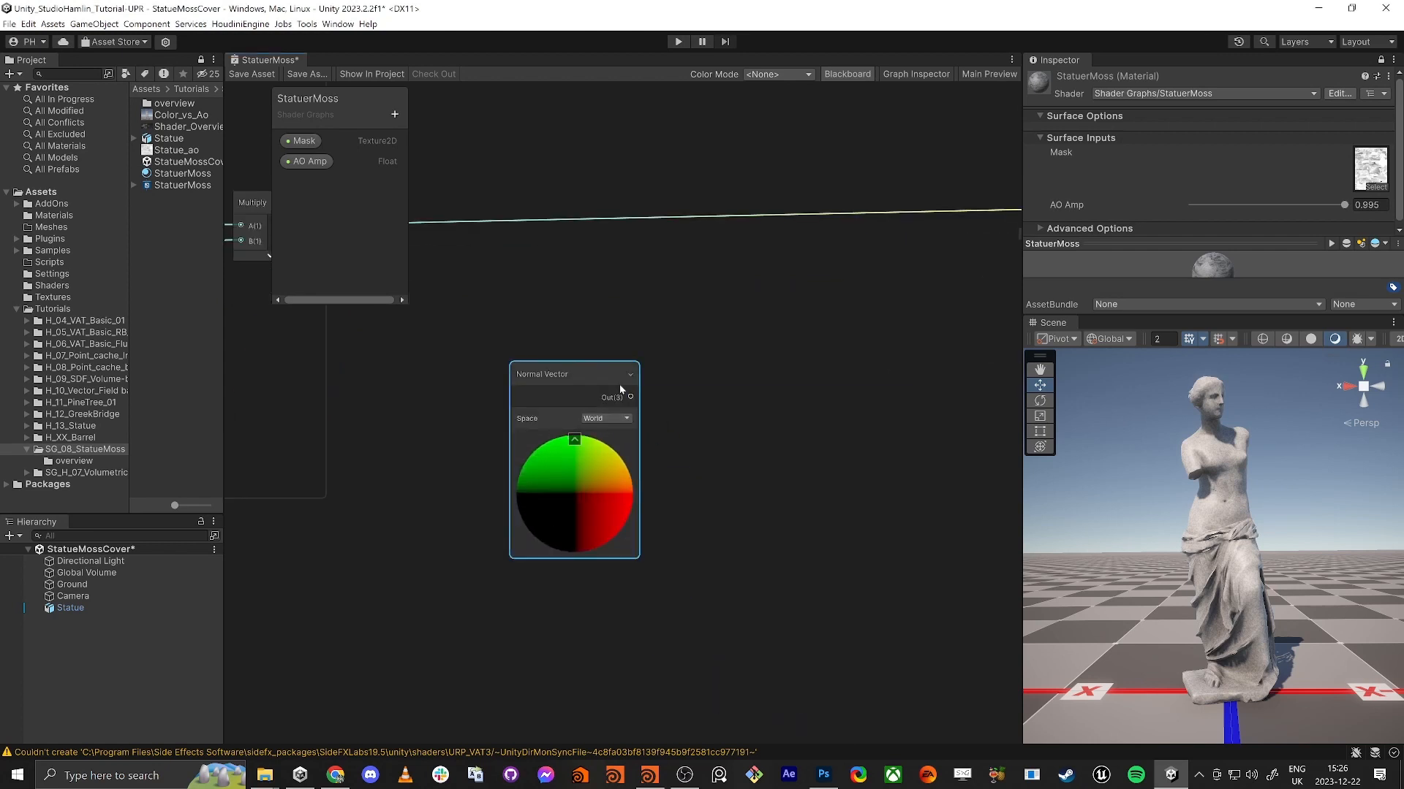
drag(630, 397, 706, 409)
click(643, 397)
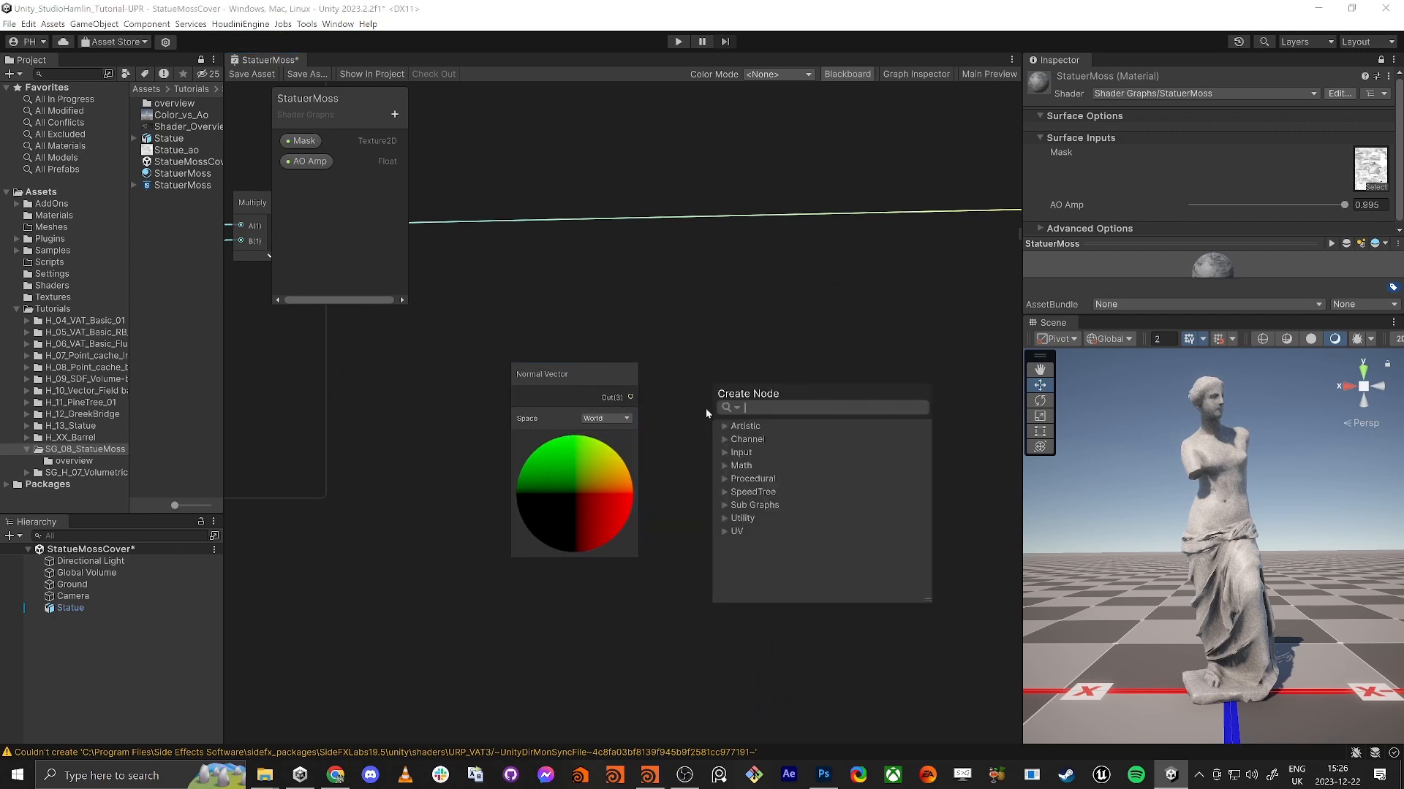
text(dot)
key(Return)
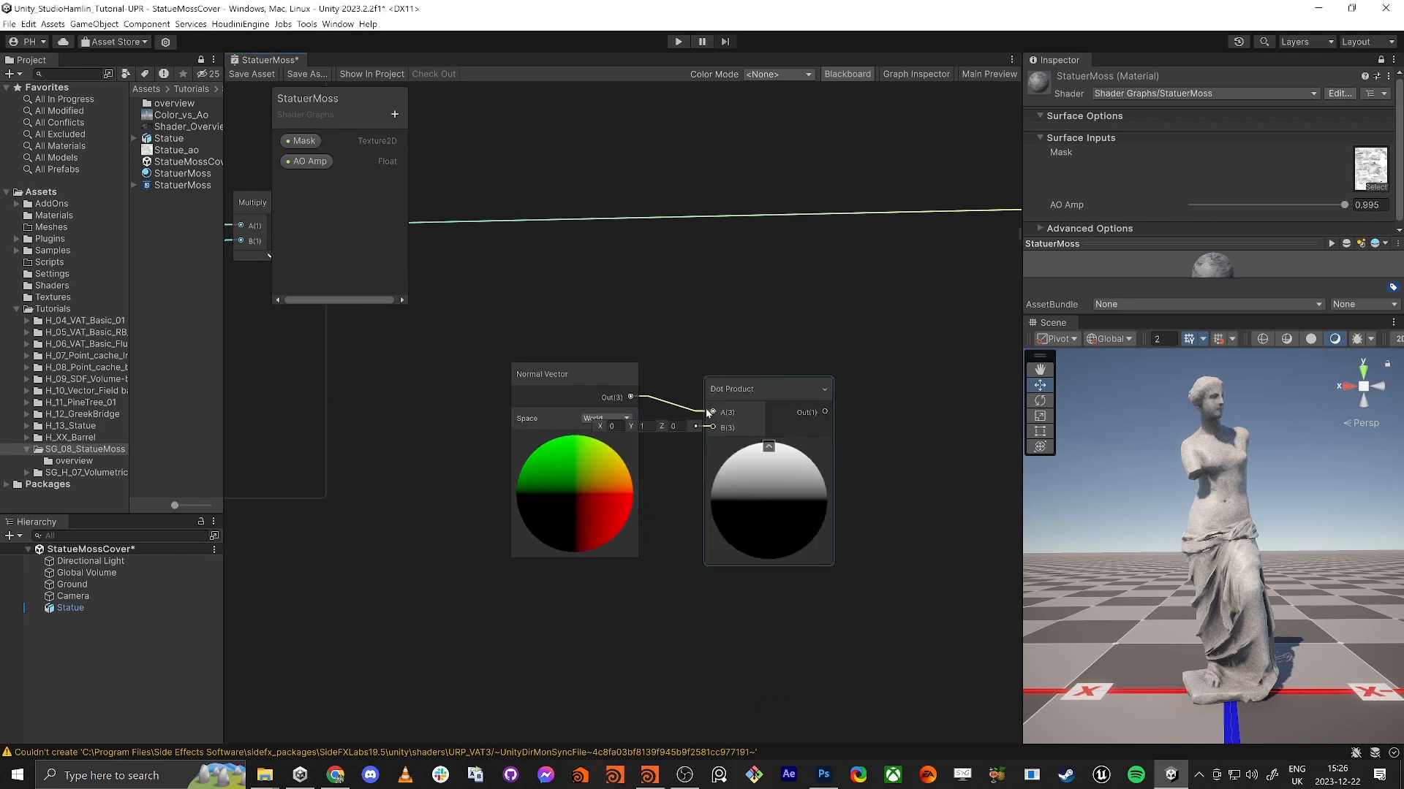
drag(732, 395, 827, 388)
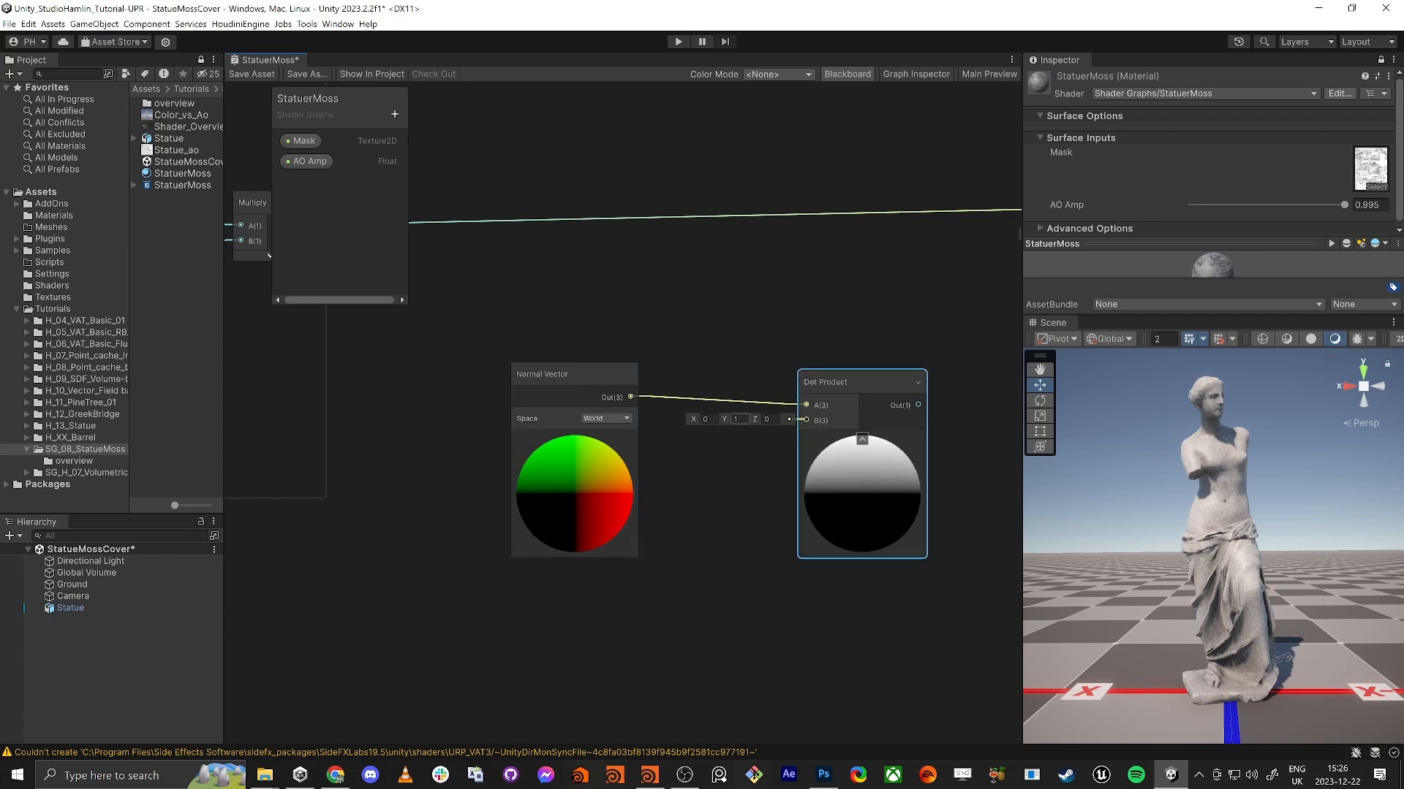
Test the Dot Product's B vector with Y at 0 and -1 and X at 1, and restore it to 0, 1, 0.
click(739, 419)
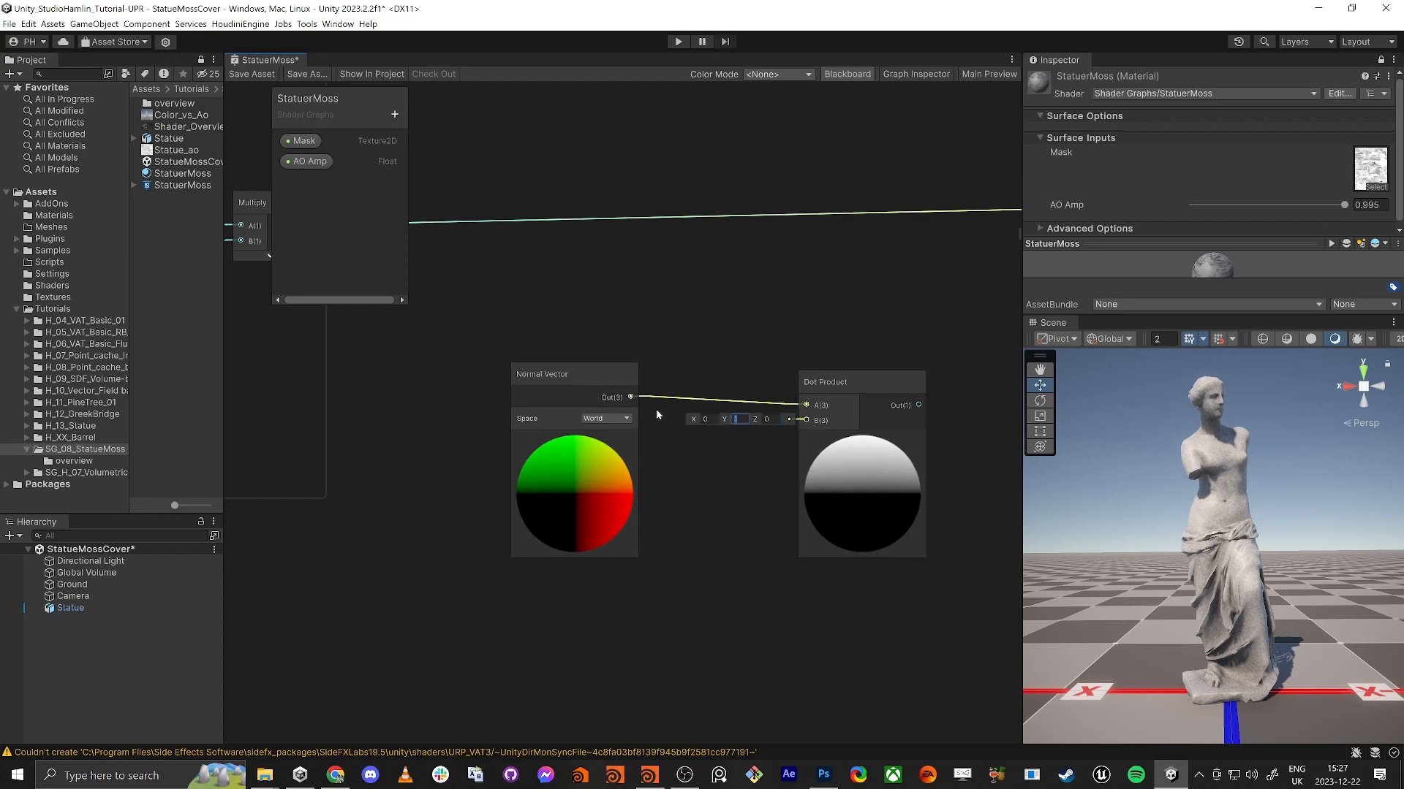
text(0)
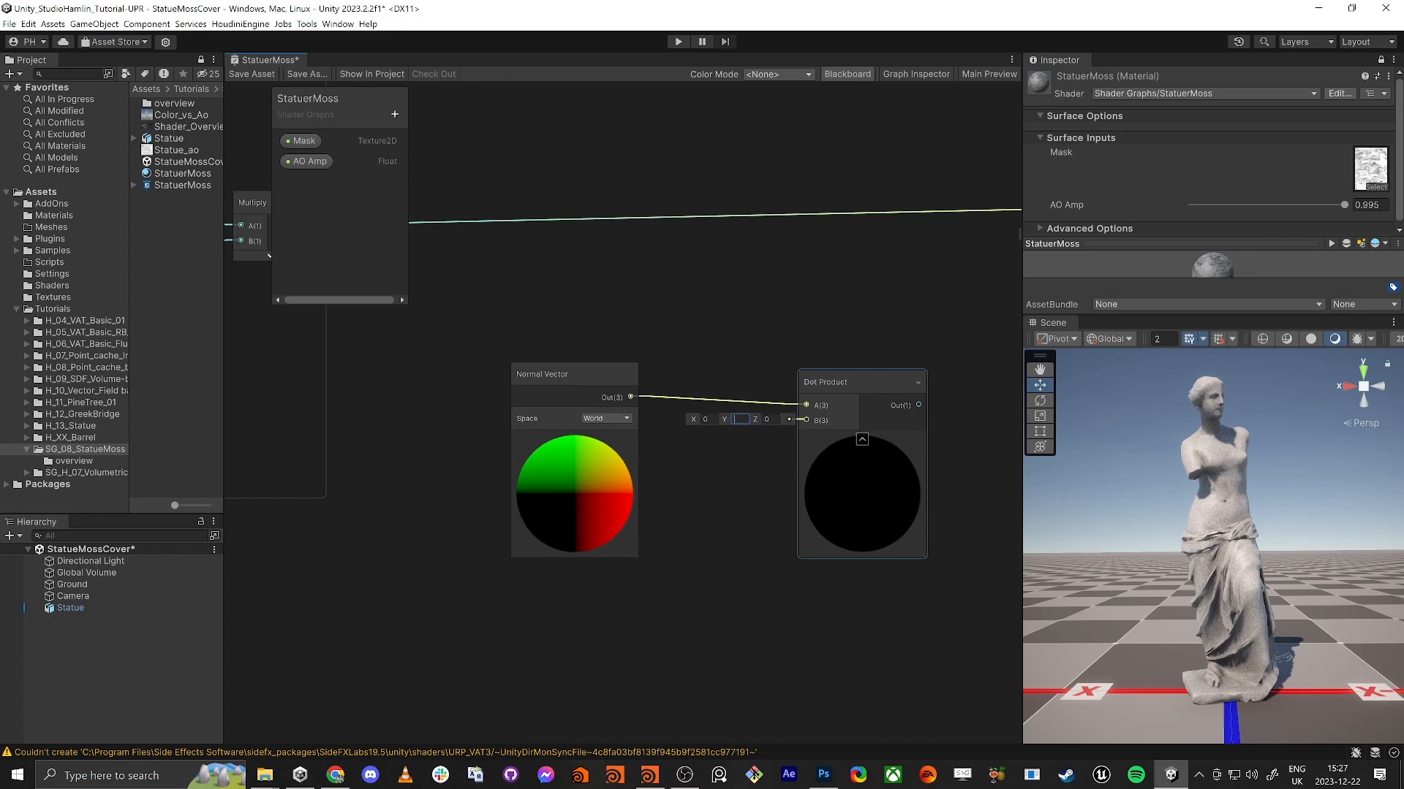
text(-1)
key(Return)
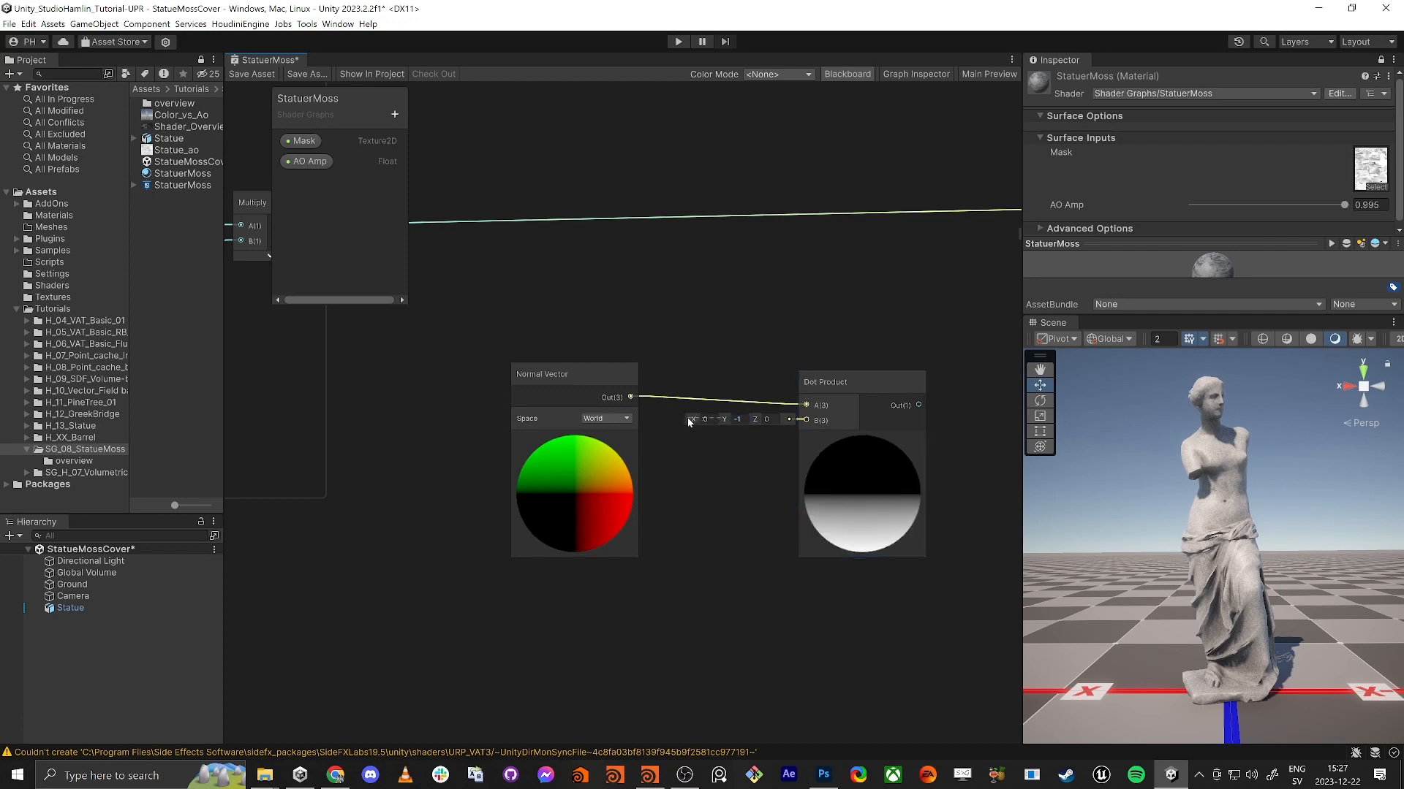
click(698, 420)
text(1)
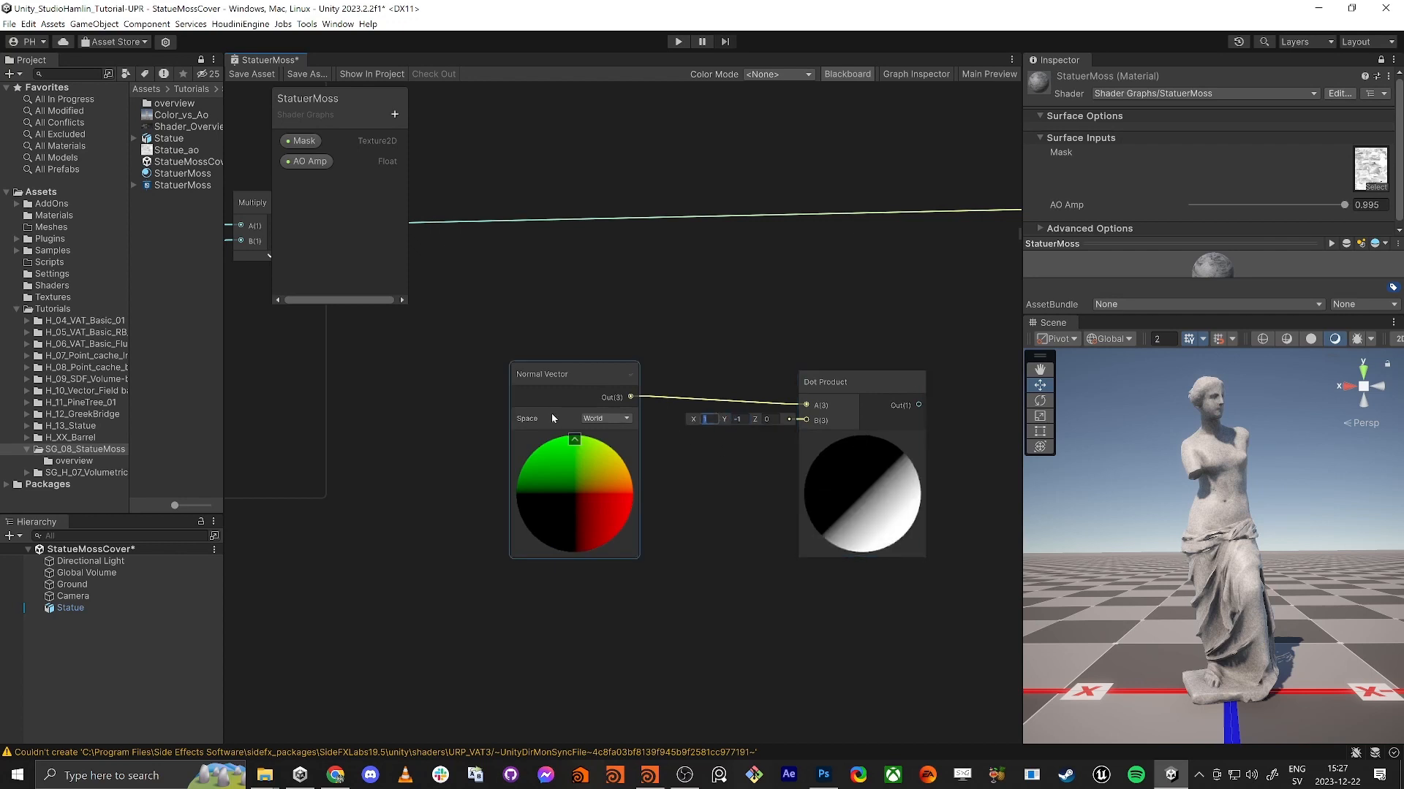
text( Z 0)
key(Tab)
text(1)
key(Tab)
middle_drag(795, 529, 548, 618)
scroll(614, 585, down, 3)
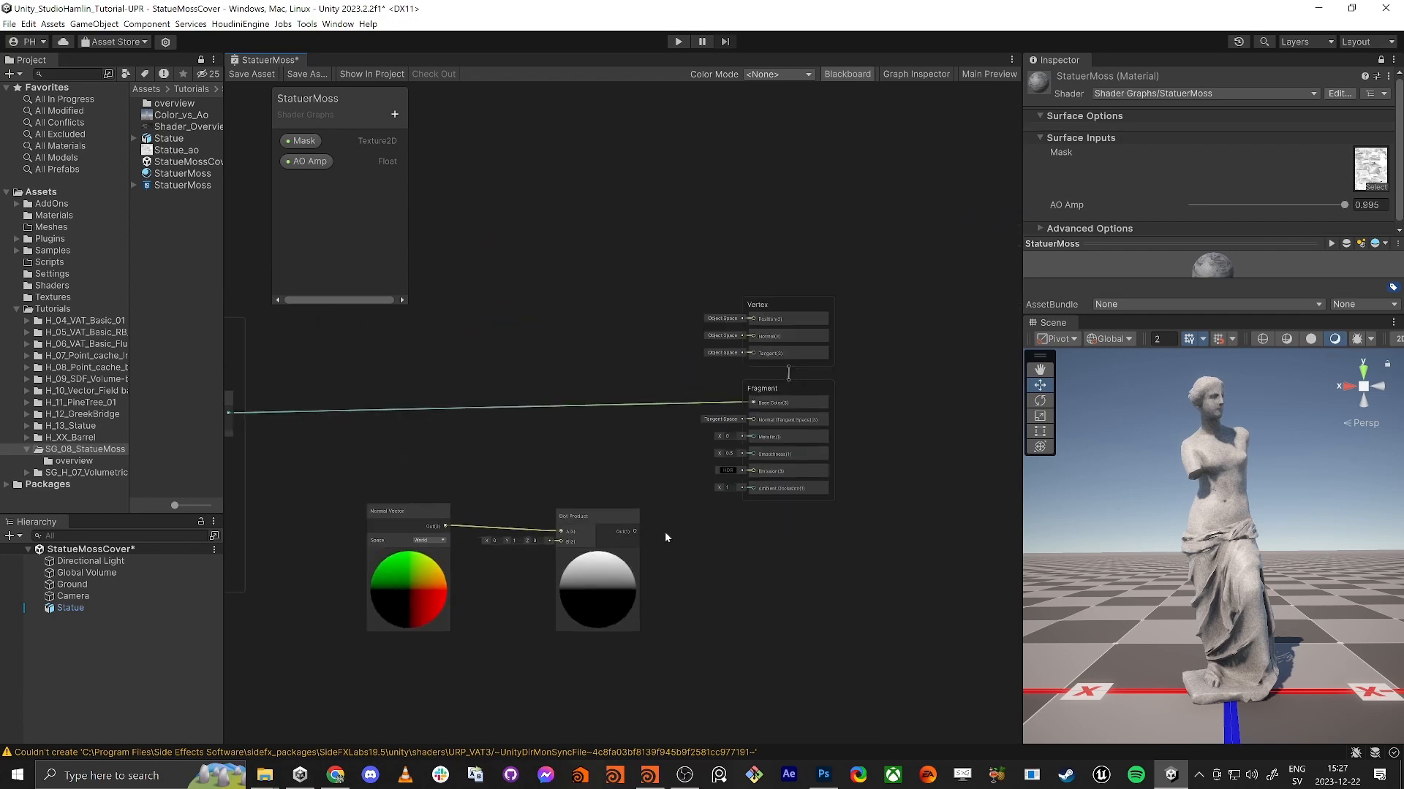
Fine-tune the Dot Product node's position so it lines up beside the Normal Vector node.
scroll(651, 533, up, 3)
mouse_move(551, 513)
mouse_down()
mouse_move(524, 505)
mouse_move(538, 505)
mouse_up()
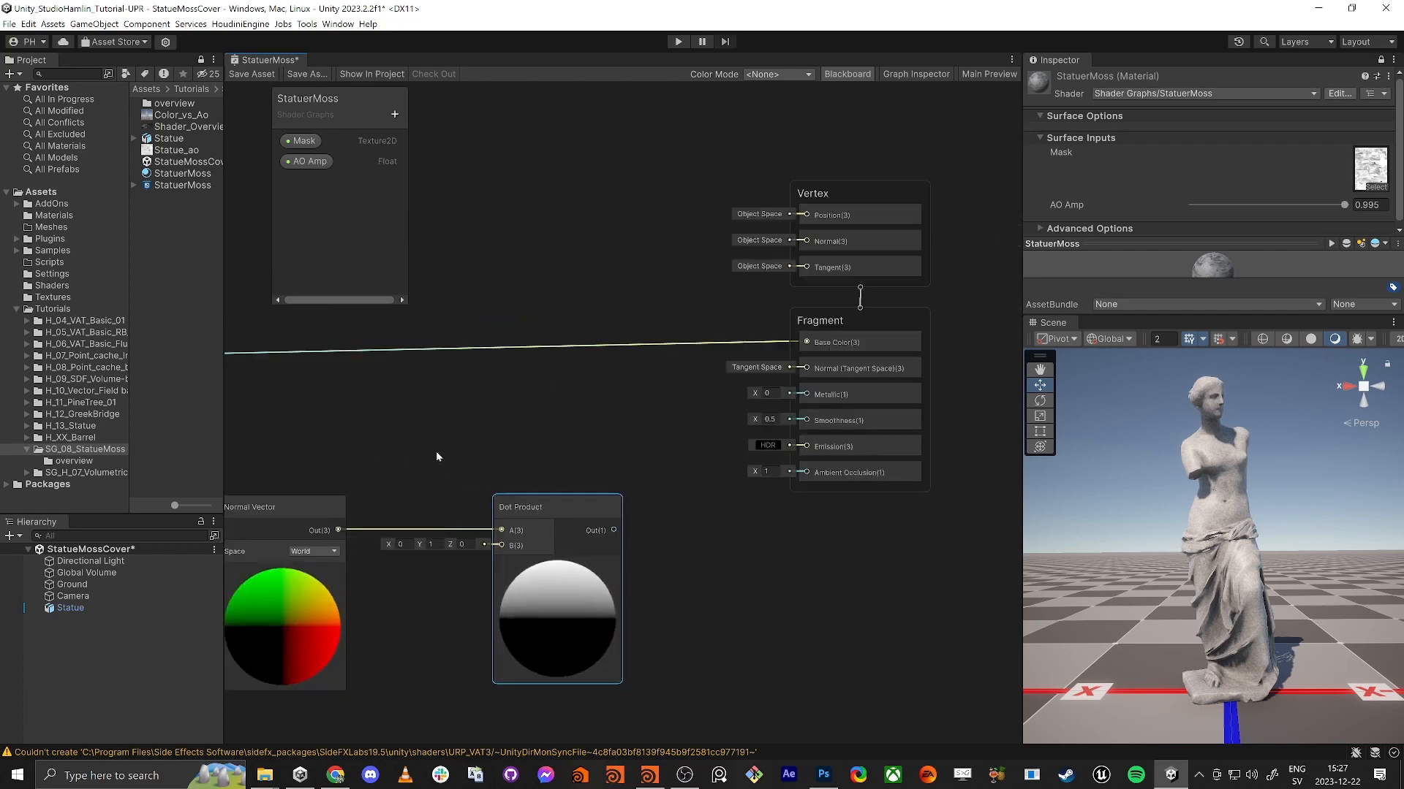
middle_drag(436, 450, 591, 419)
drag(463, 433, 562, 496)
click(738, 563)
middle_drag(770, 603, 867, 552)
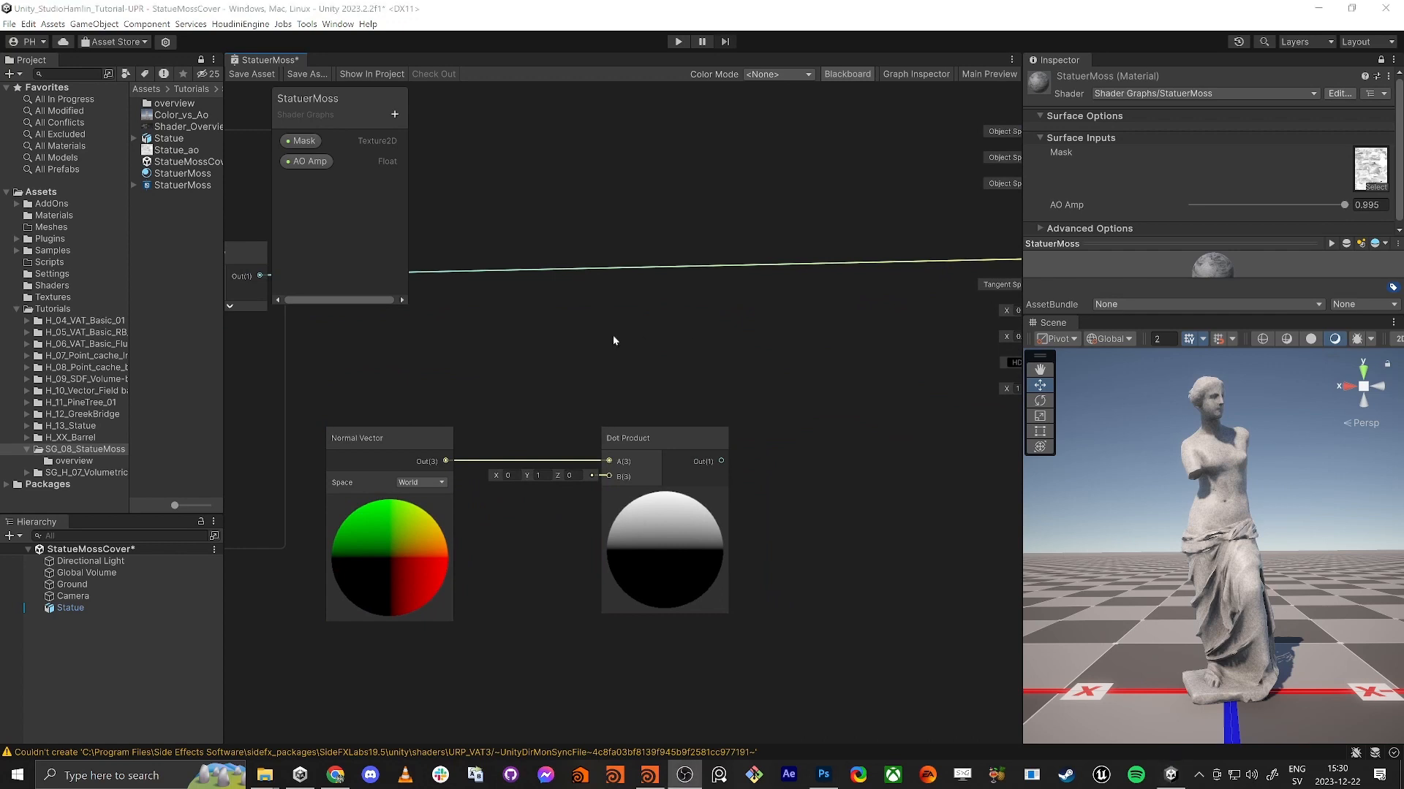
Capture a screen snip of the Normal Vector and Dot Product nodes and open it in Snip & Sketch.
middle_drag(612, 340, 800, 377)
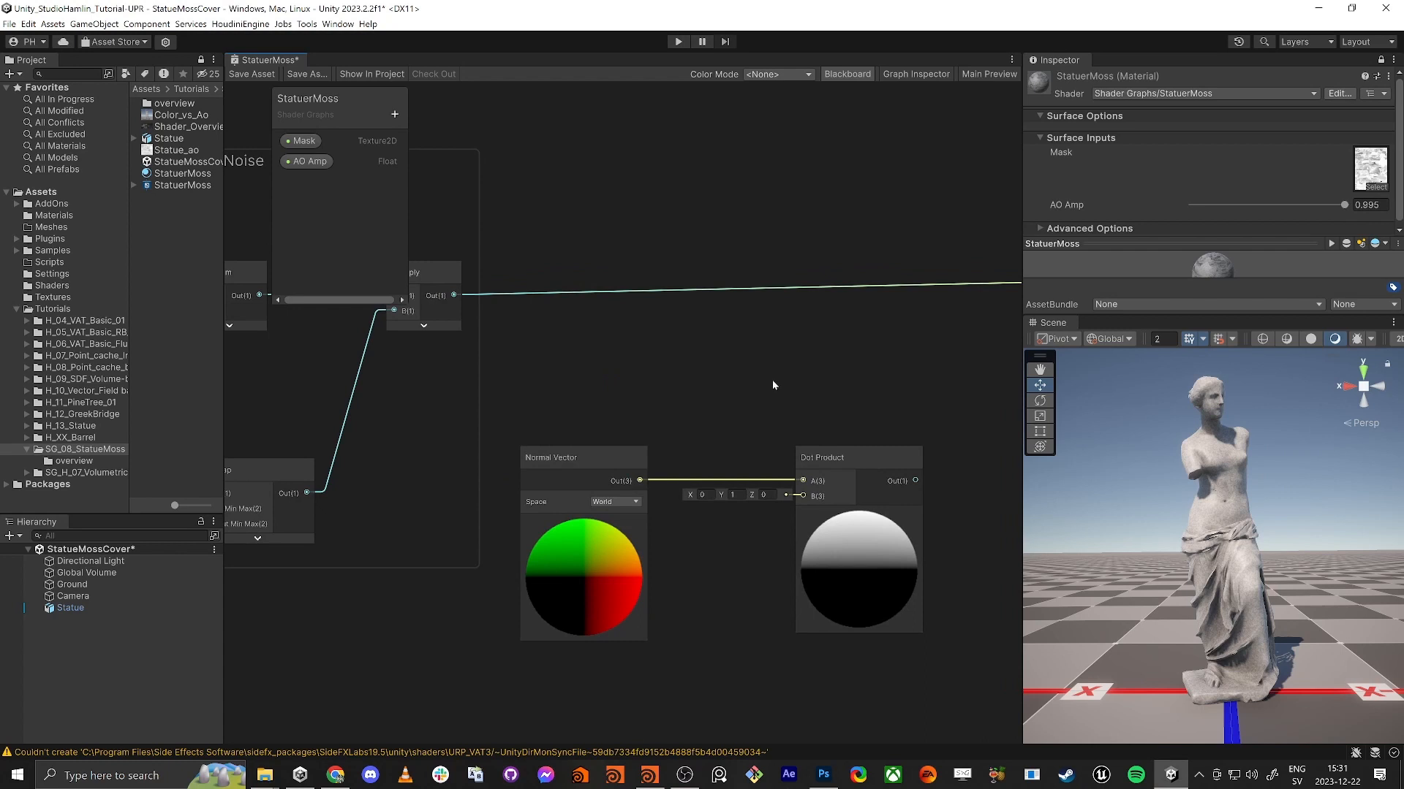
middle_drag(772, 379, 602, 287)
scroll(835, 458, up, 5)
scroll(769, 474, up, 5)
scroll(656, 423, down, 6)
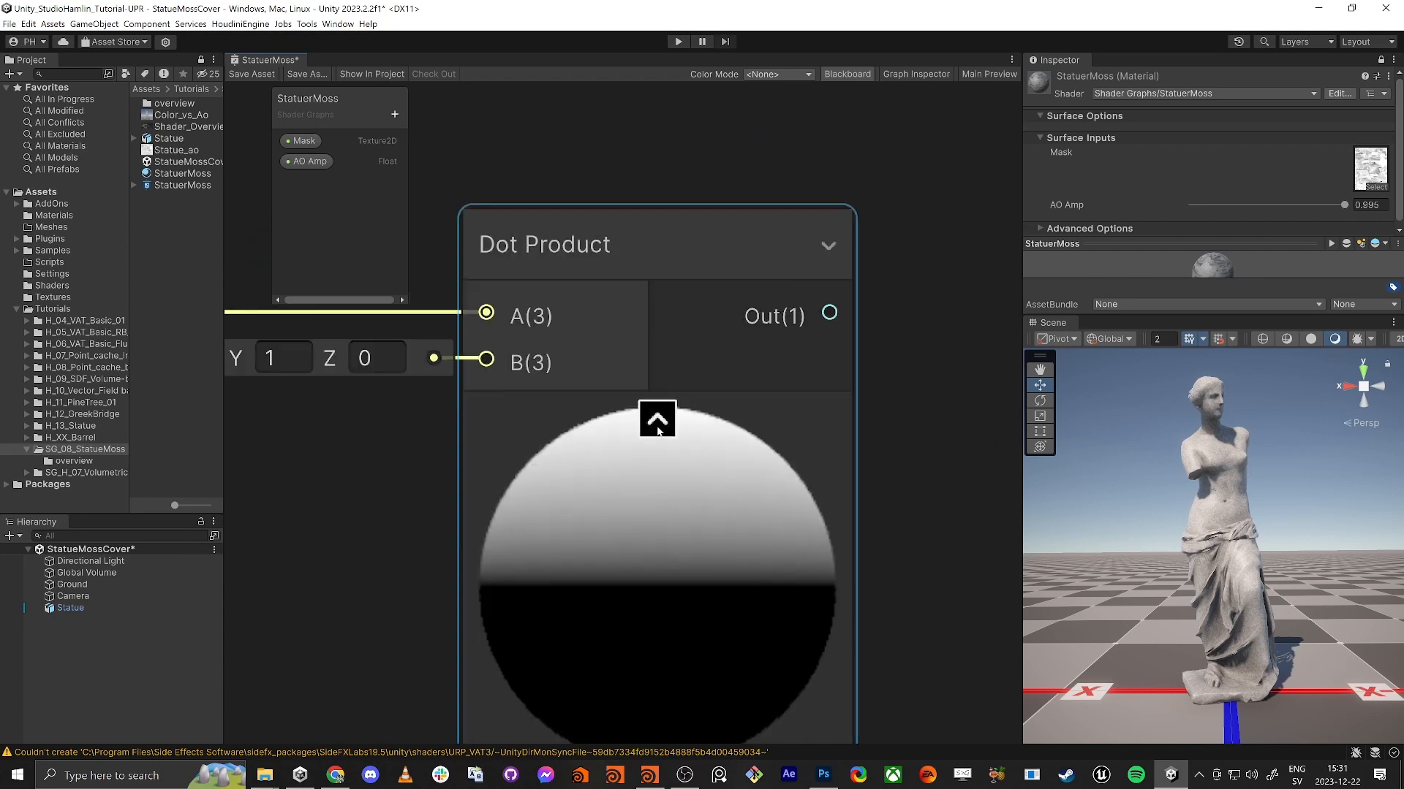
middle_drag(313, 440, 577, 411)
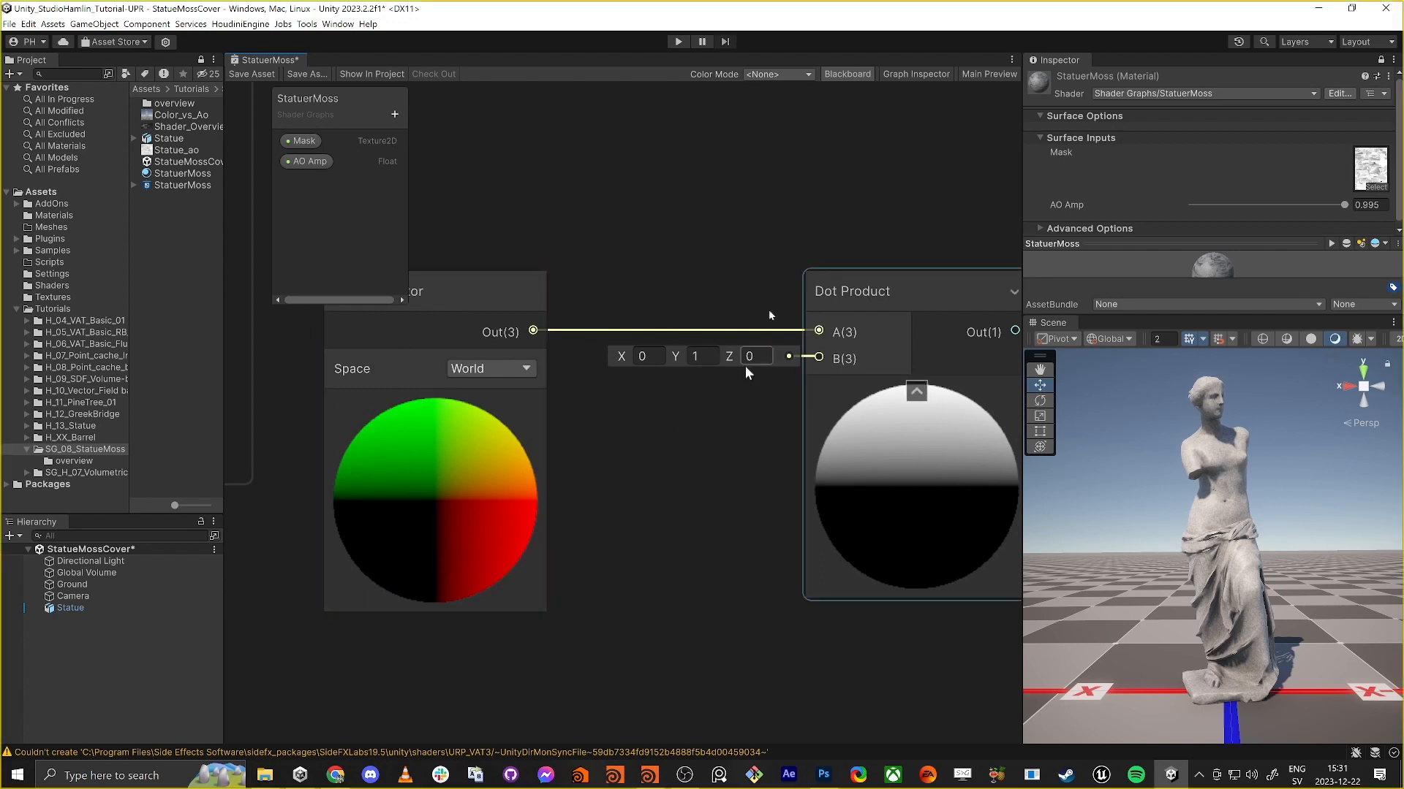
key(super+shift+s)
drag(904, 148, 178, 744)
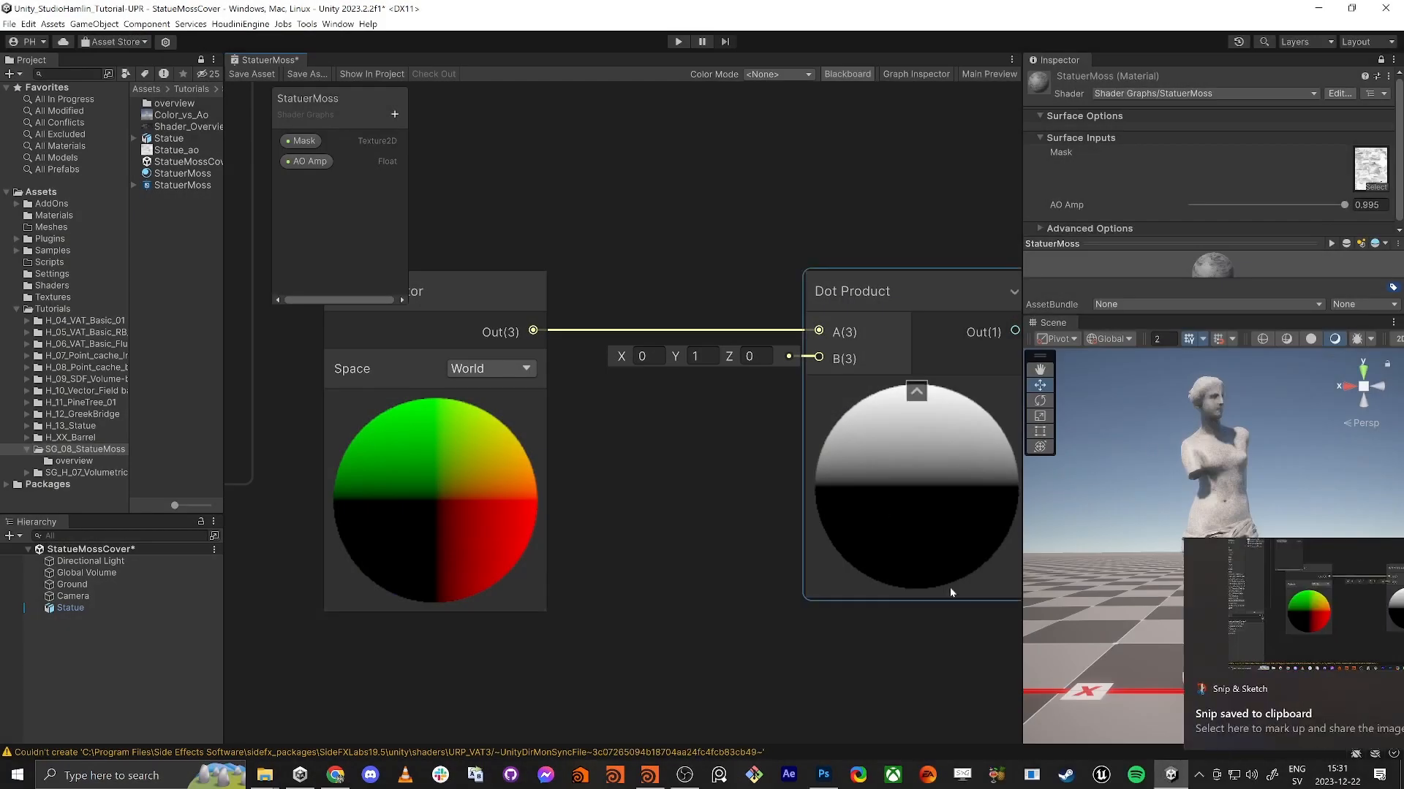
click(1263, 608)
scroll(468, 319, right, 1)
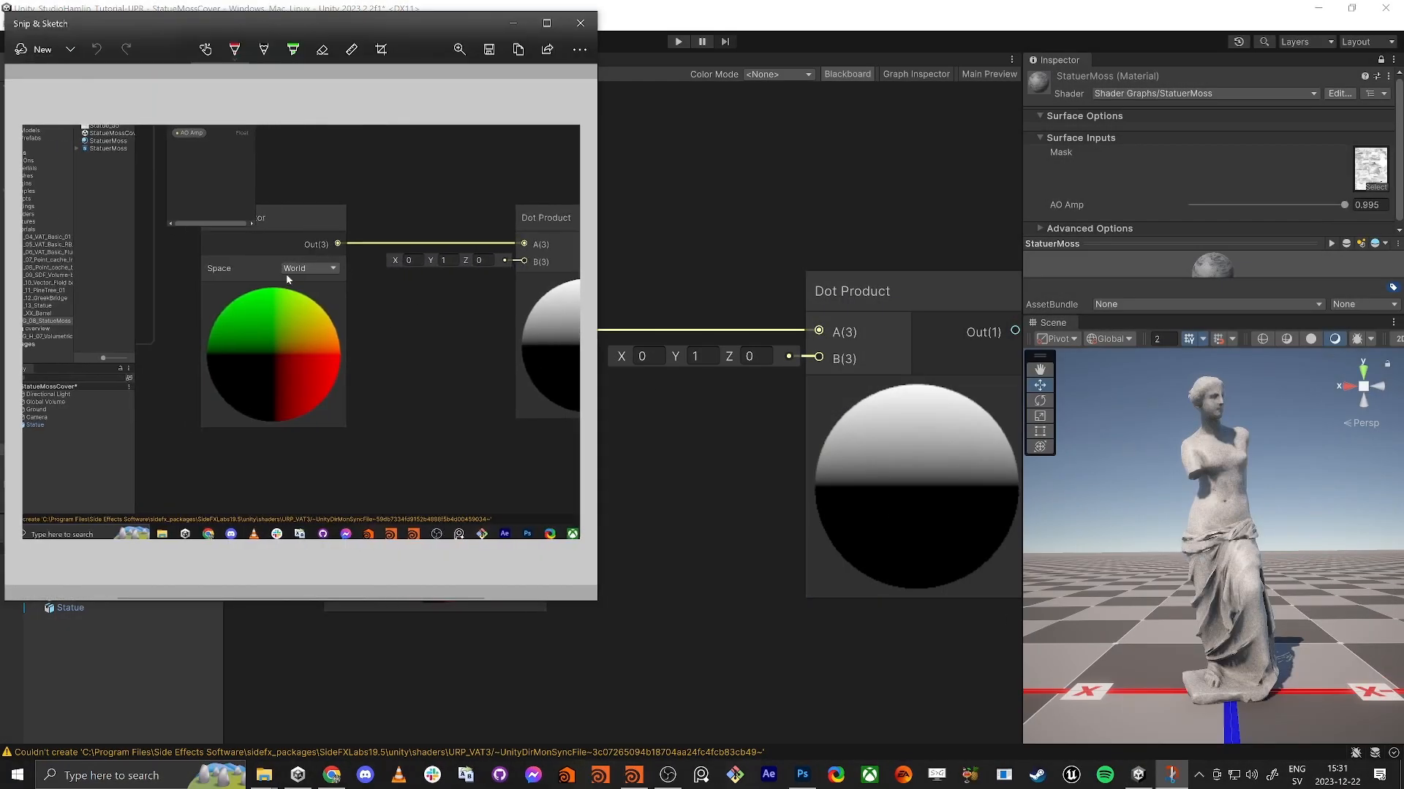
Sketch an upward reference arrow and sphere arrows labelled 1.0 up, 0.0 sideways and -1.0 down on the snip, and close it.
drag(278, 287, 276, 227)
drag(276, 226, 277, 225)
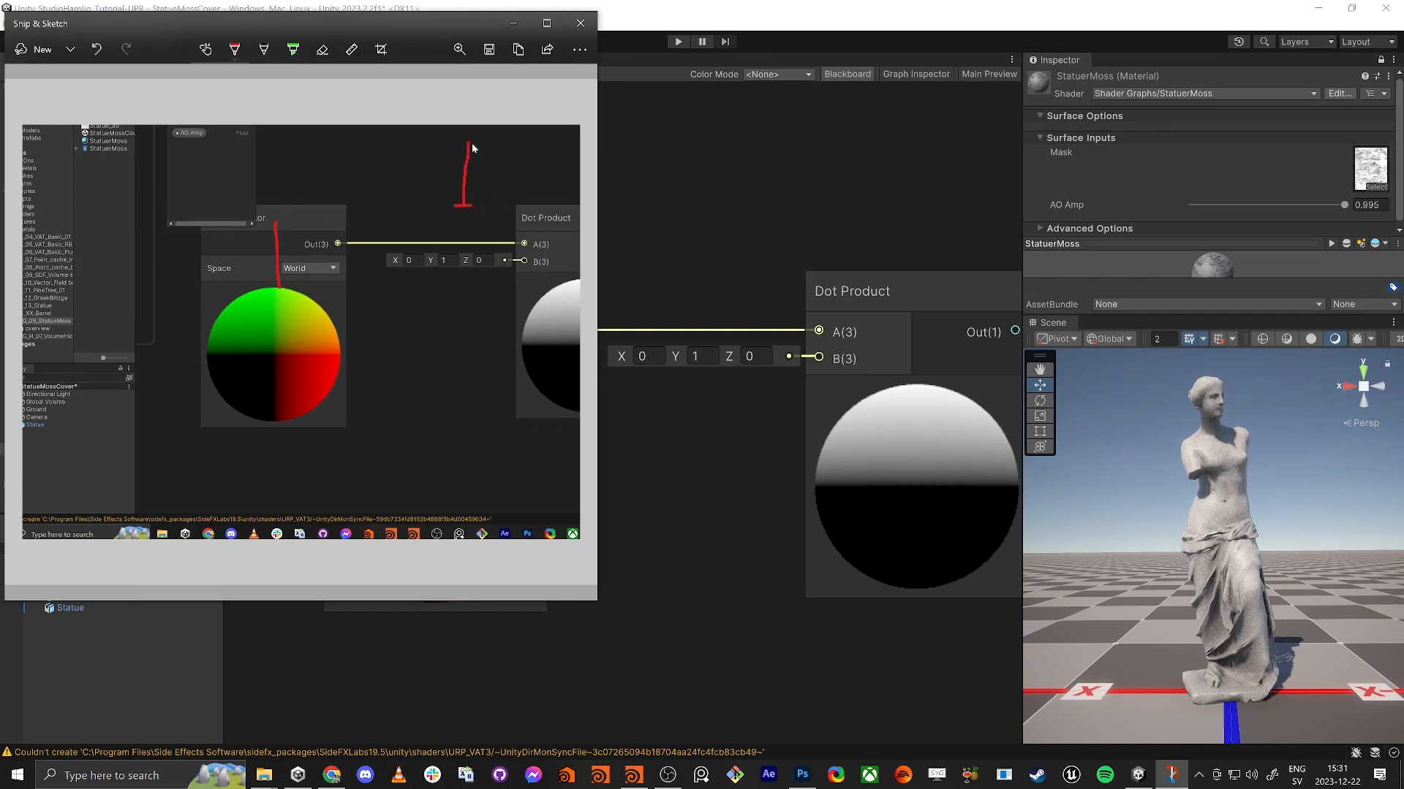
mouse_move(459, 161)
mouse_down()
mouse_move(469, 144)
mouse_move(480, 154)
mouse_up()
drag(296, 216, 342, 228)
mouse_move(390, 348)
mouse_down()
mouse_move(407, 356)
mouse_move(387, 364)
mouse_up()
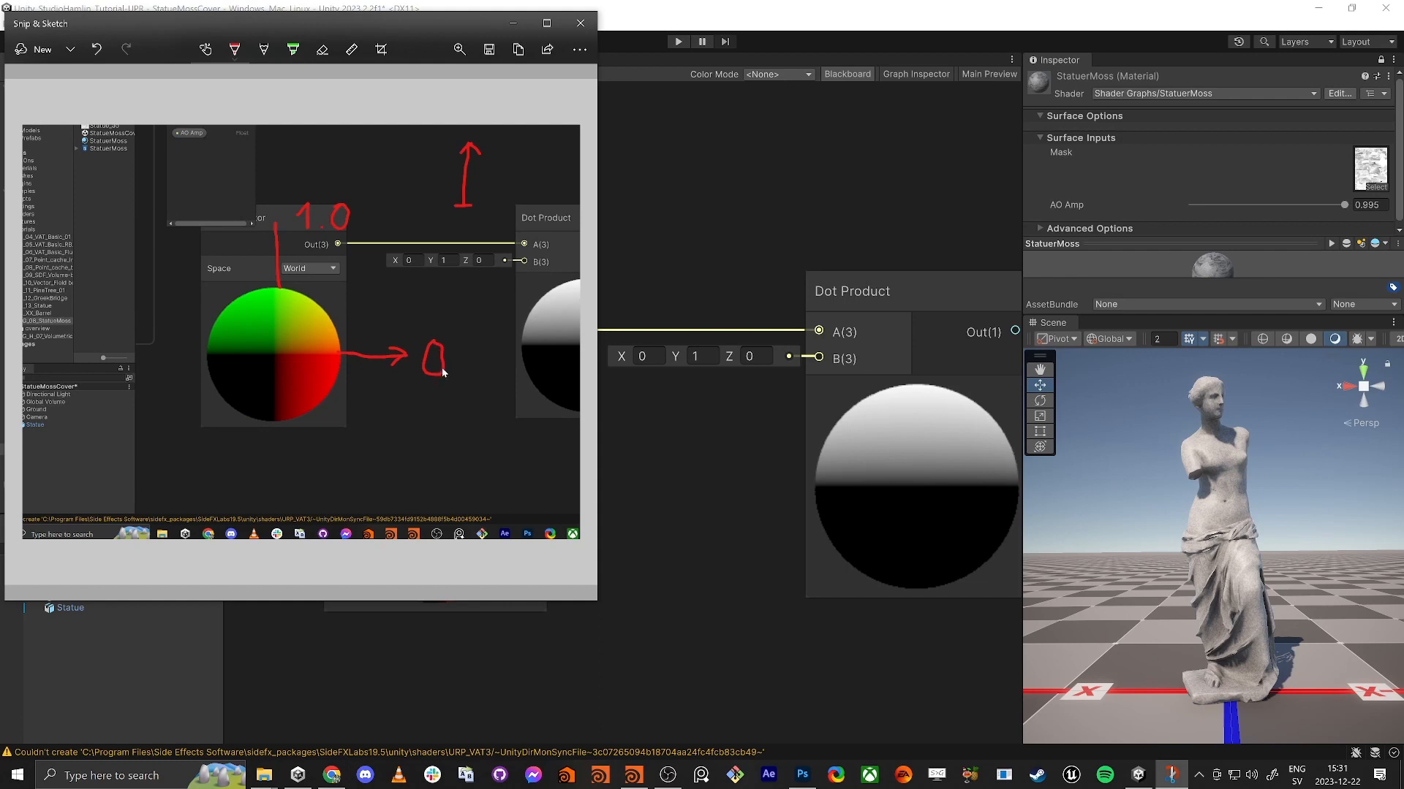
drag(473, 360, 462, 349)
drag(280, 477, 273, 486)
drag(277, 225, 270, 235)
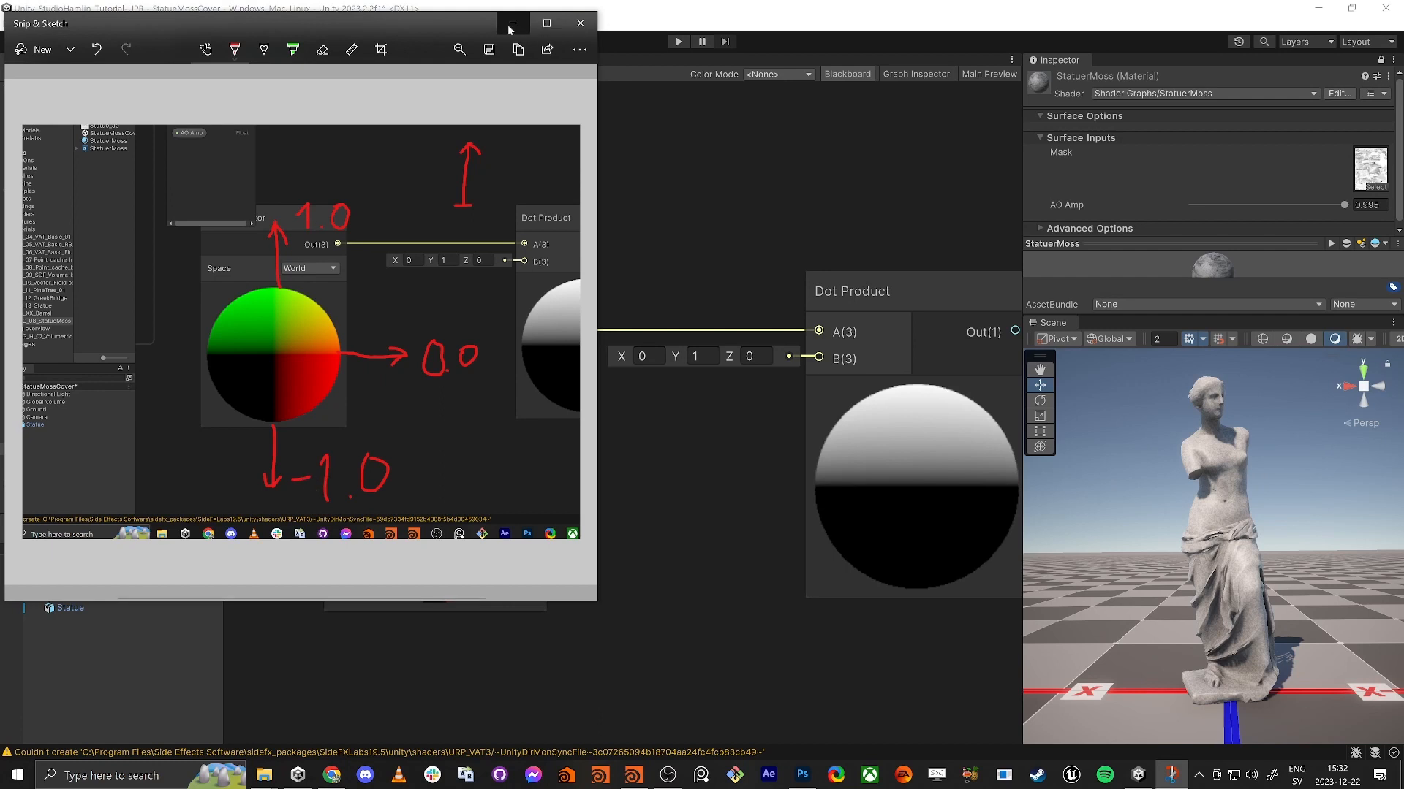
click(580, 23)
Try feeding the Dot Product's output into a new Remap node, and delete that Remap node.
scroll(604, 455, down, 2)
scroll(604, 455, down, 1)
middle_drag(783, 383, 638, 403)
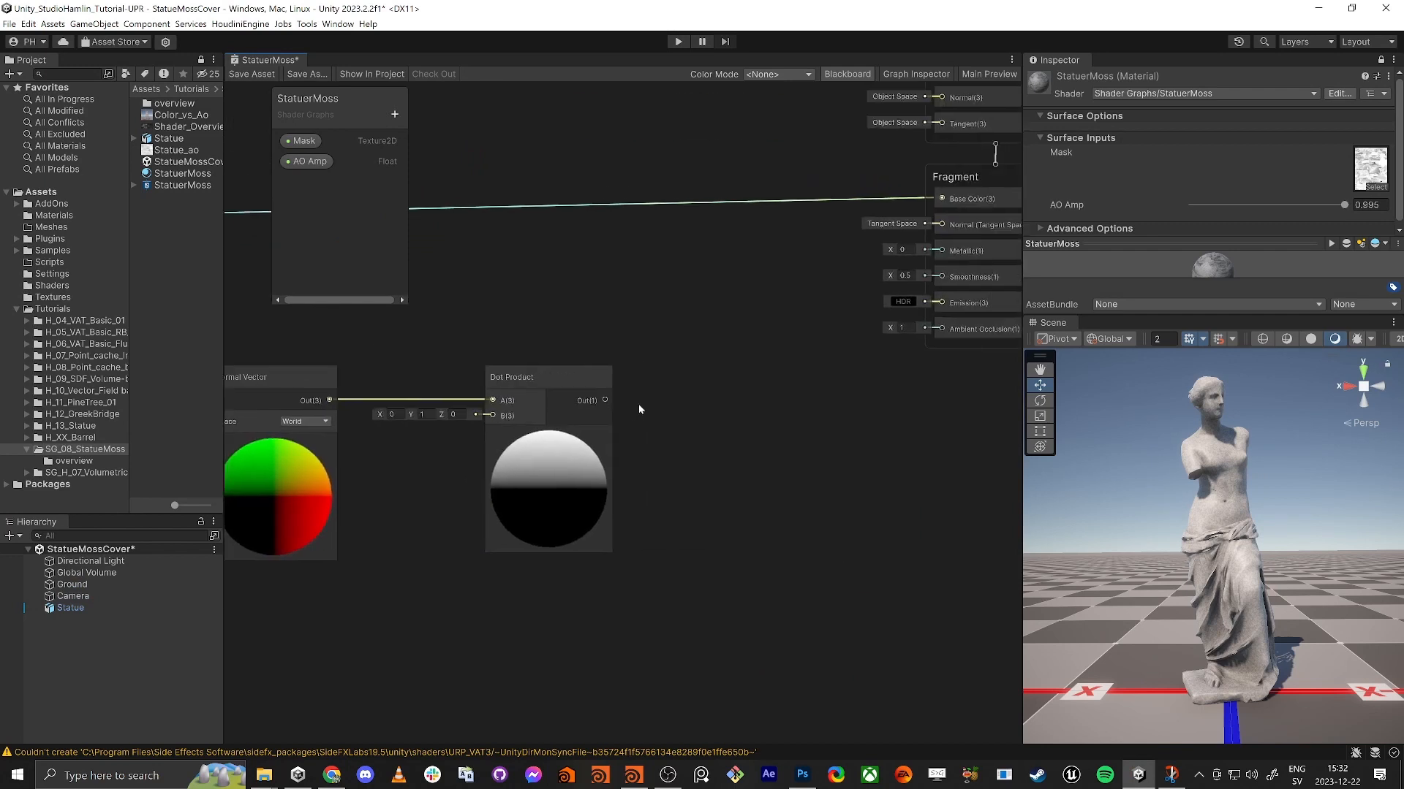
drag(605, 400, 659, 405)
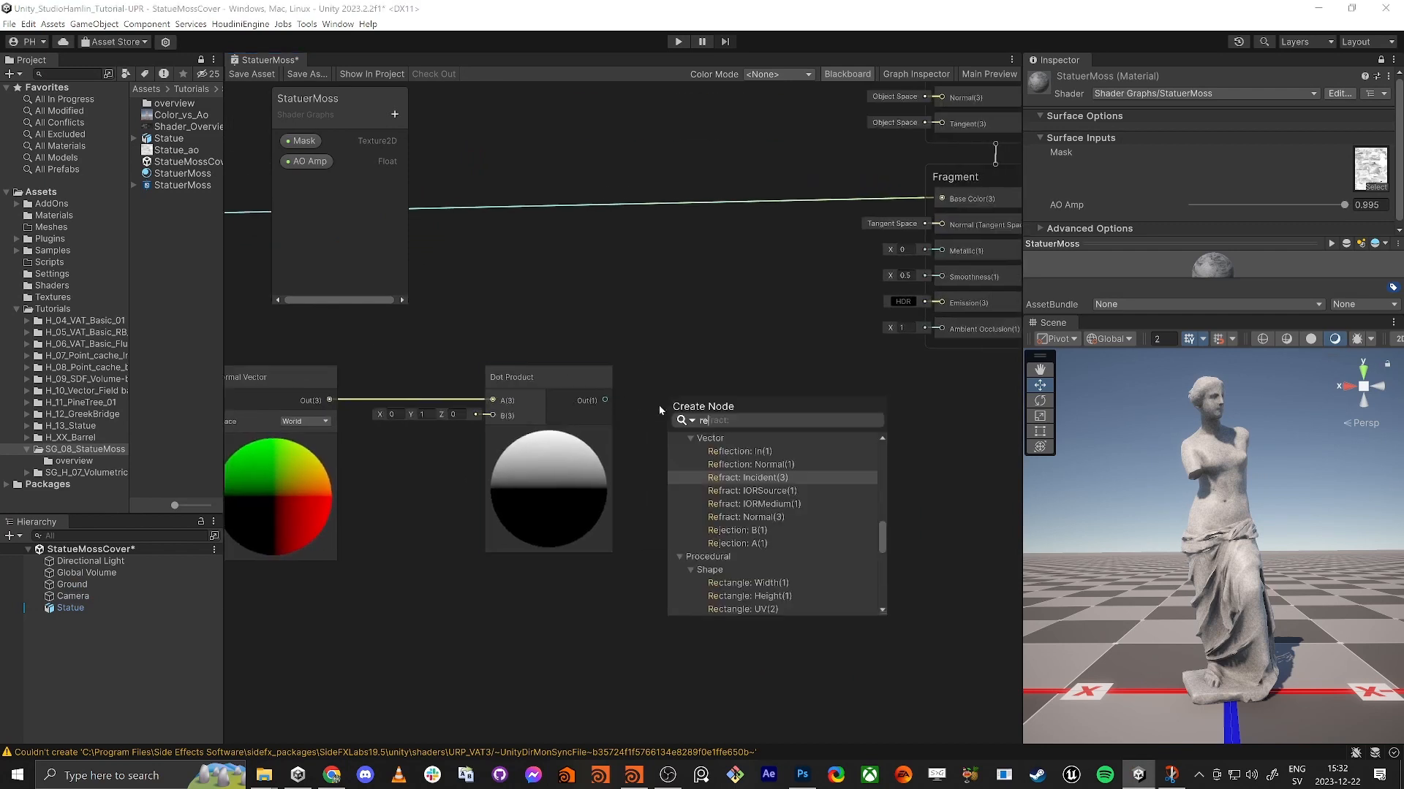
text(remap)
key(Down)
key(Return)
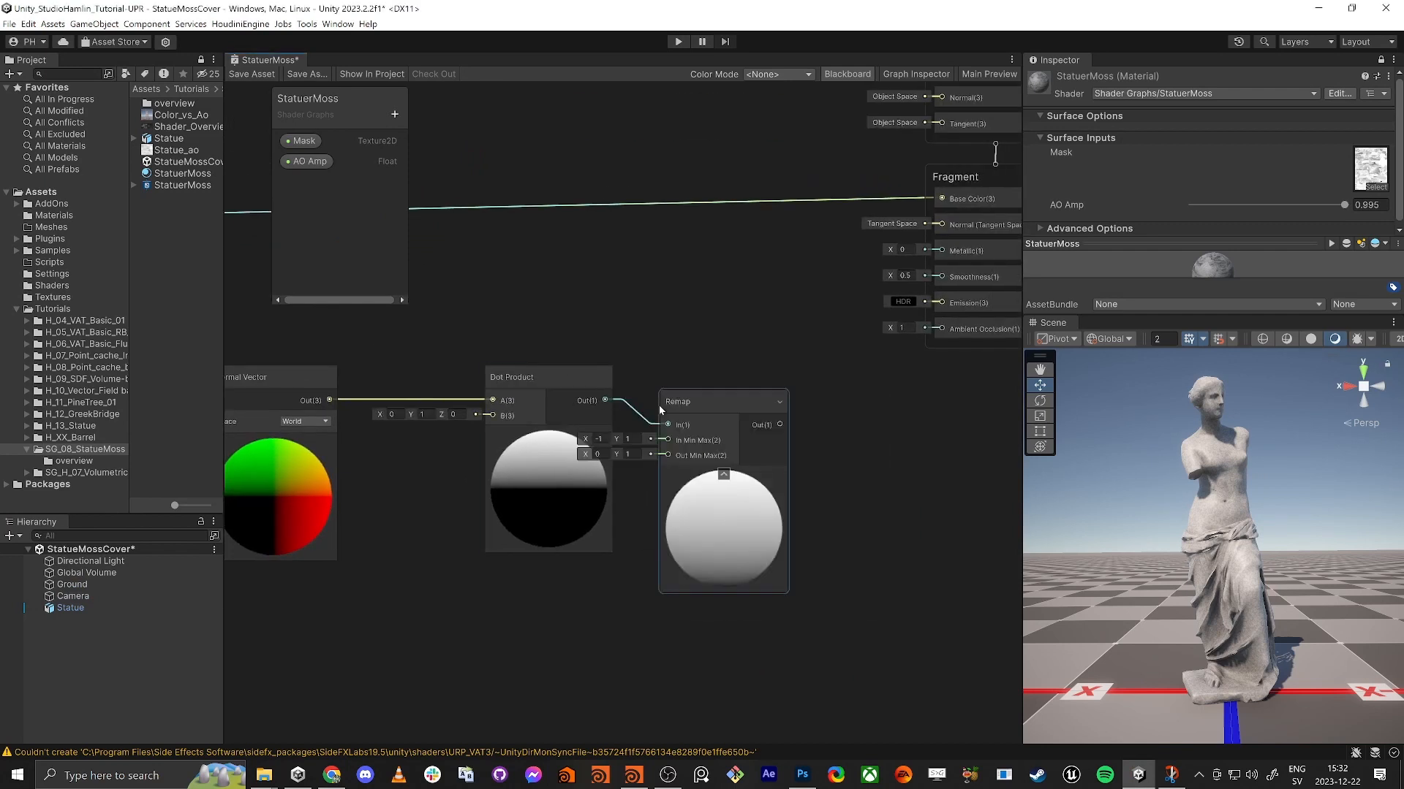
click(654, 481)
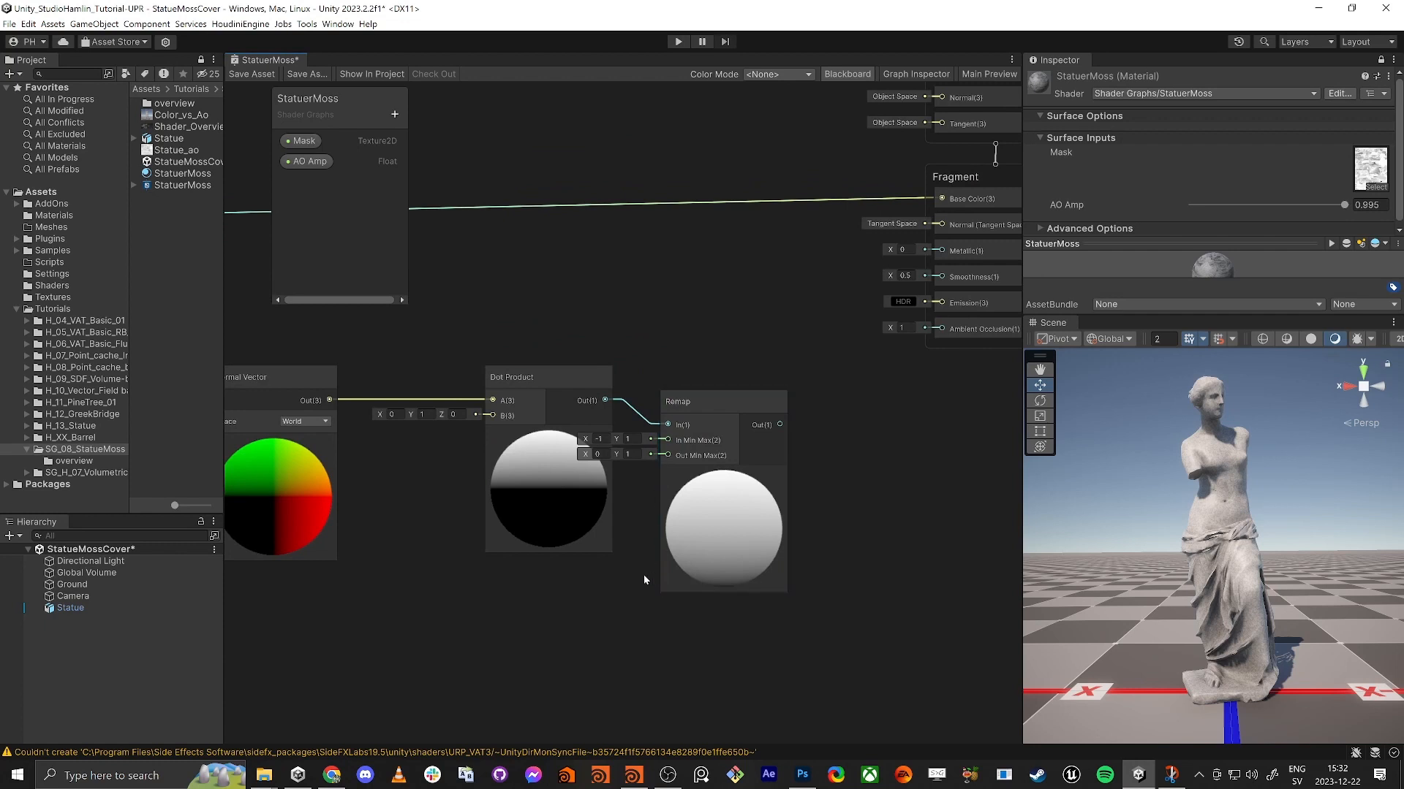
click(738, 449)
key(Delete)
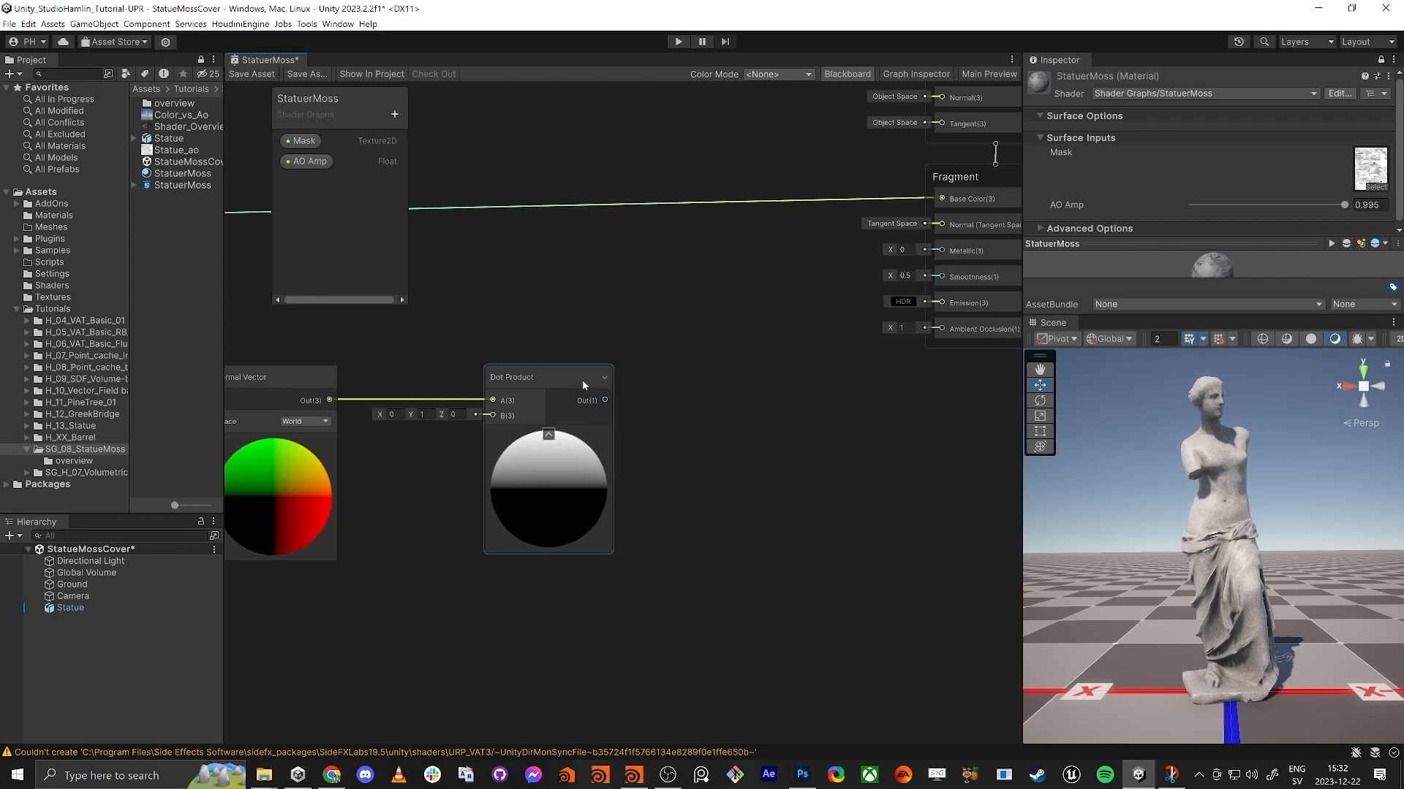
Create a Saturate node from the Dot Product's output and align it beside the Dot Product.
drag(604, 401, 691, 406)
text(sat)
key(Return)
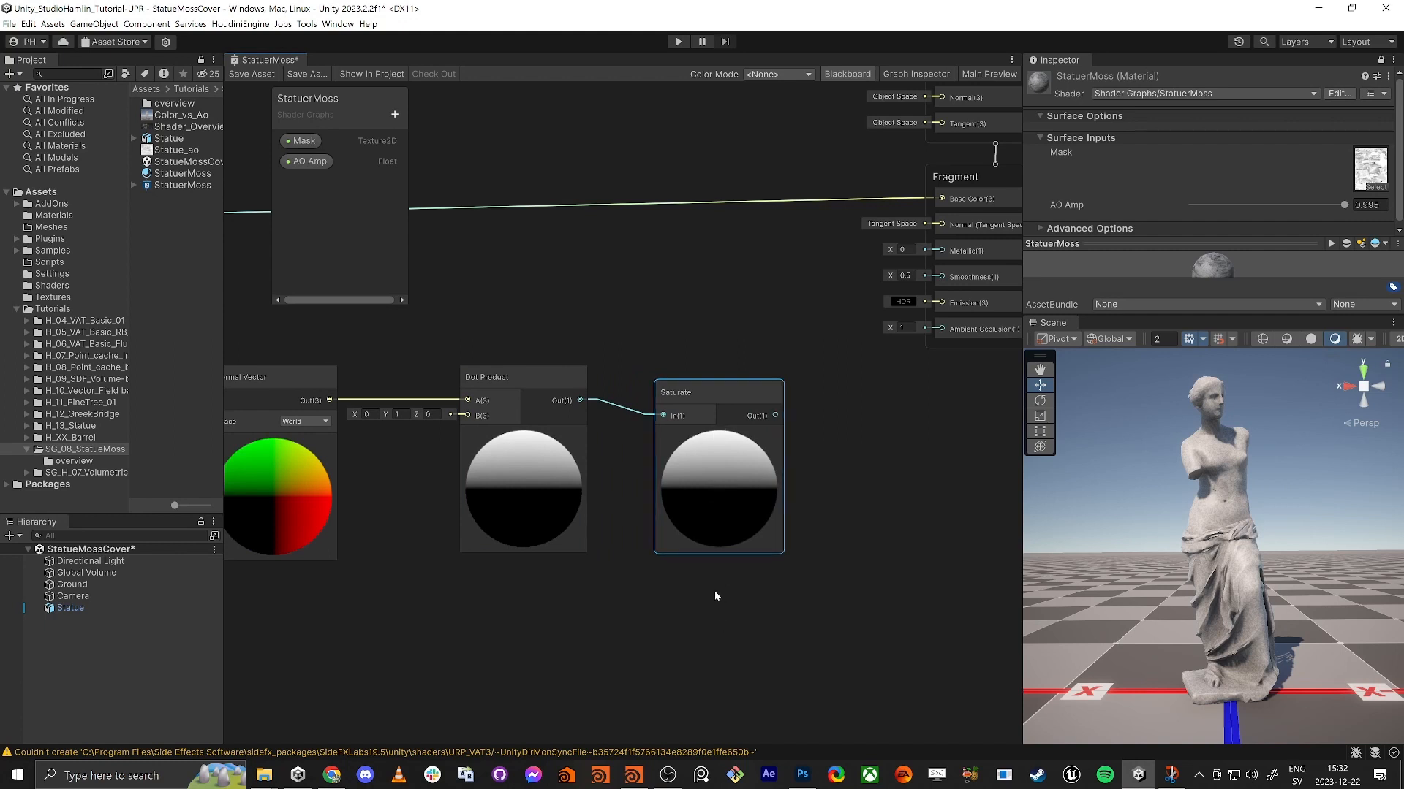
drag(729, 409, 693, 380)
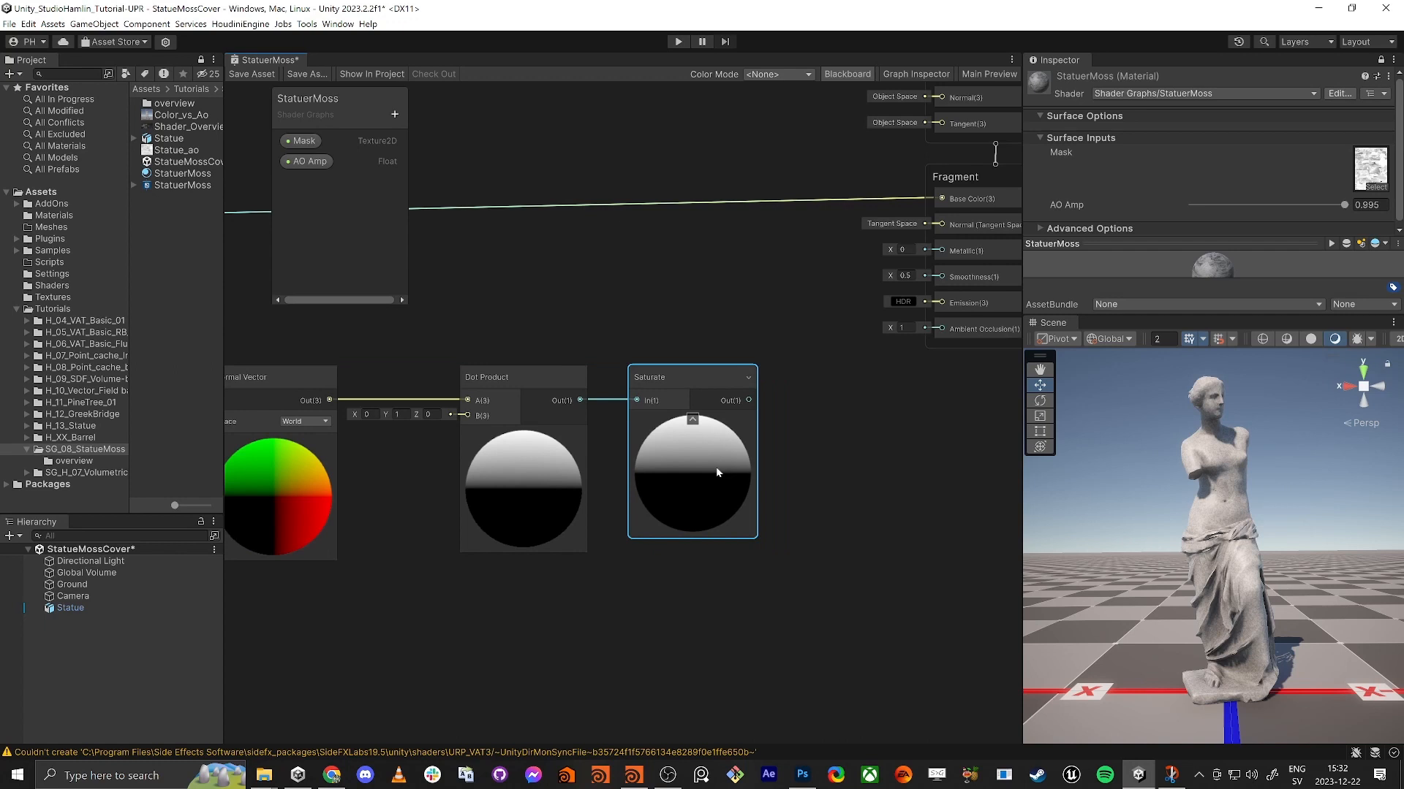
Create a Remap node from the Saturate output, with In Min Max and Out Min Max both 0 to 1, and align it beside Saturate.
middle_drag(818, 441, 651, 458)
drag(583, 418, 778, 449)
text(re)
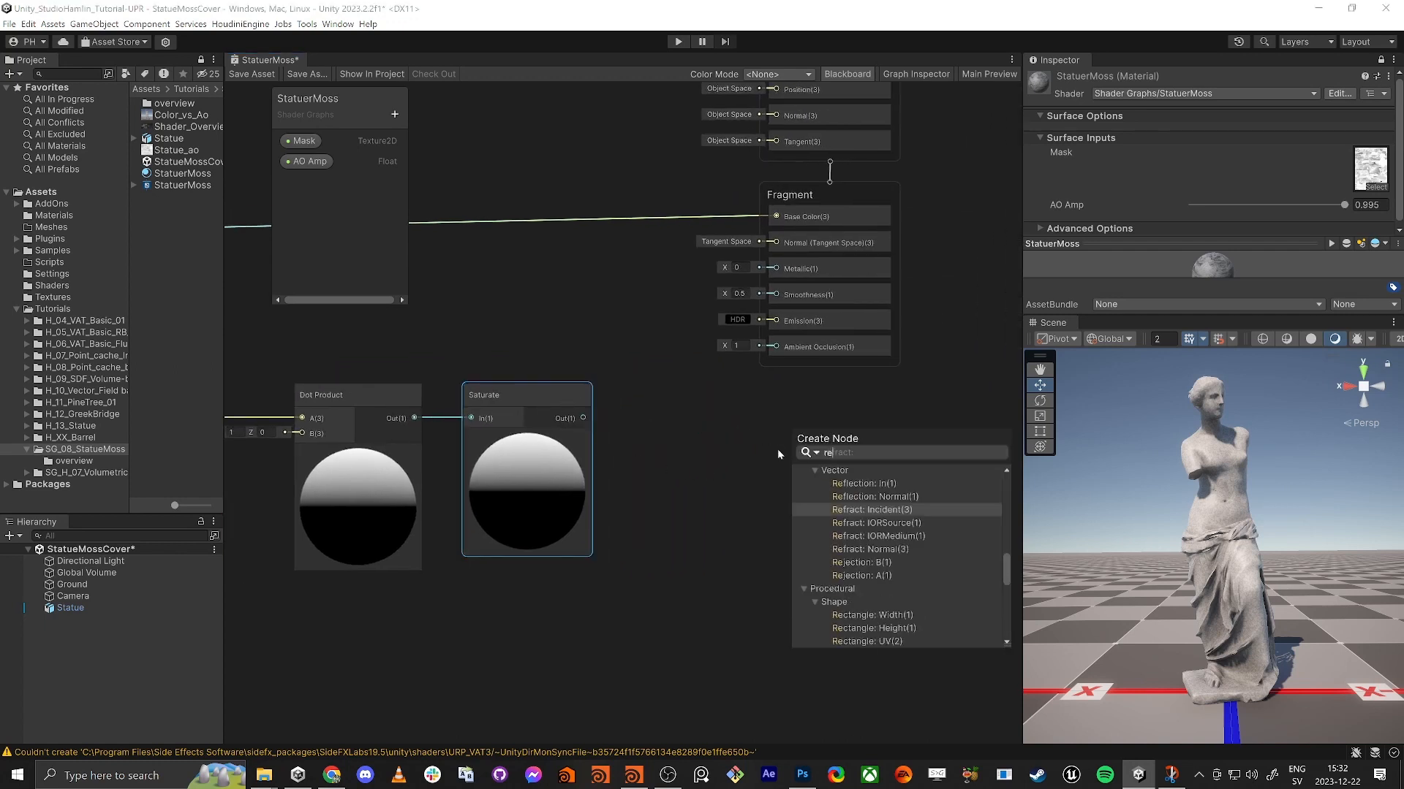
text(map)
key(Return)
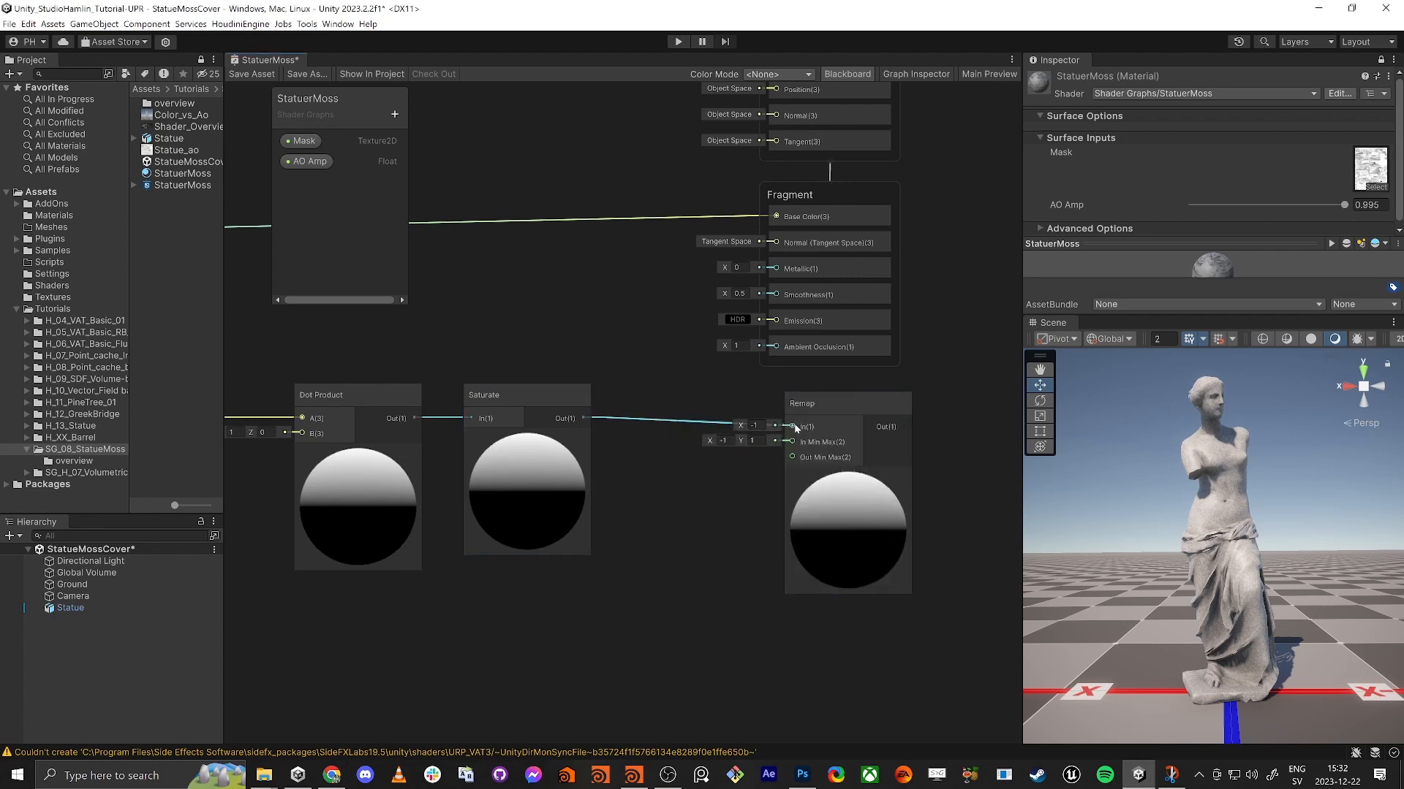
text(0)
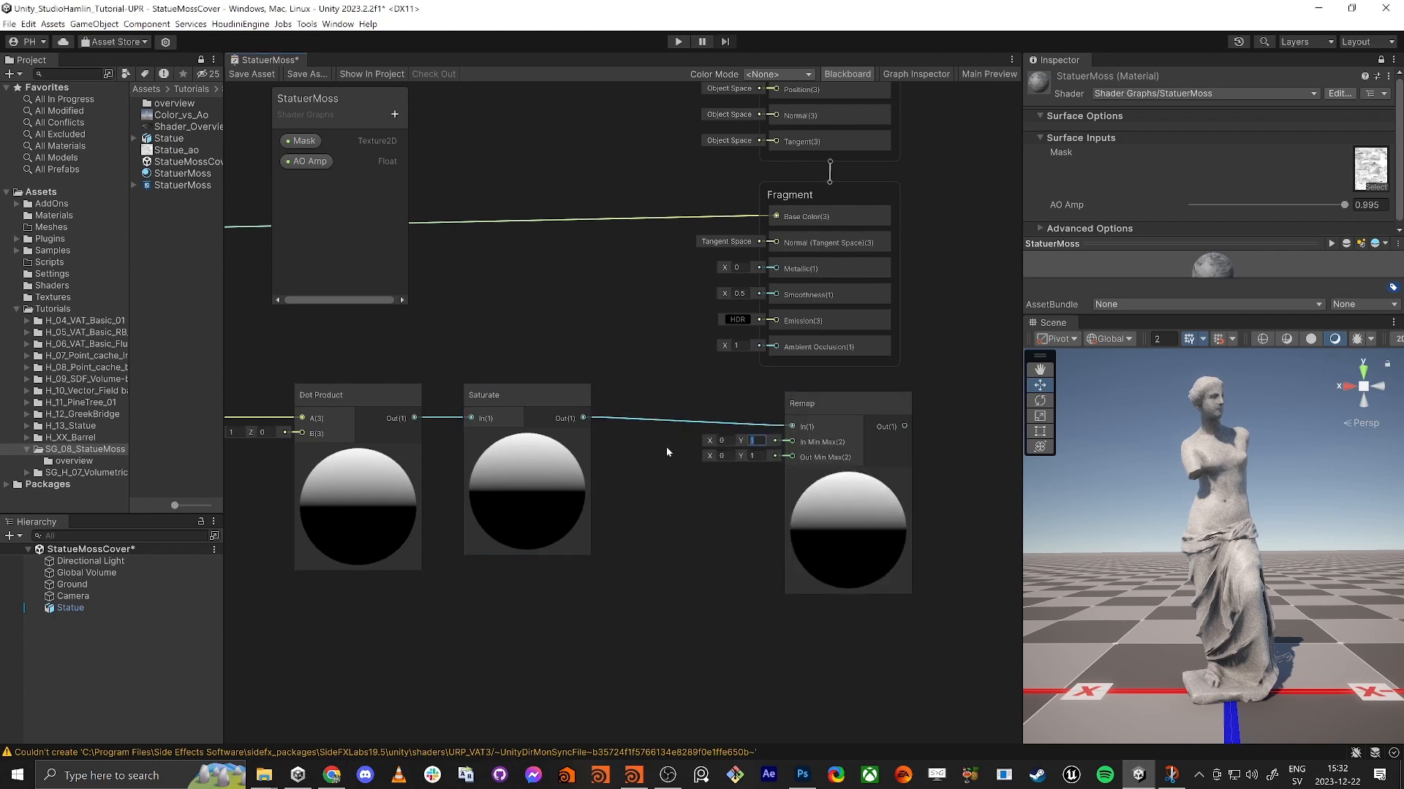
drag(814, 409, 739, 406)
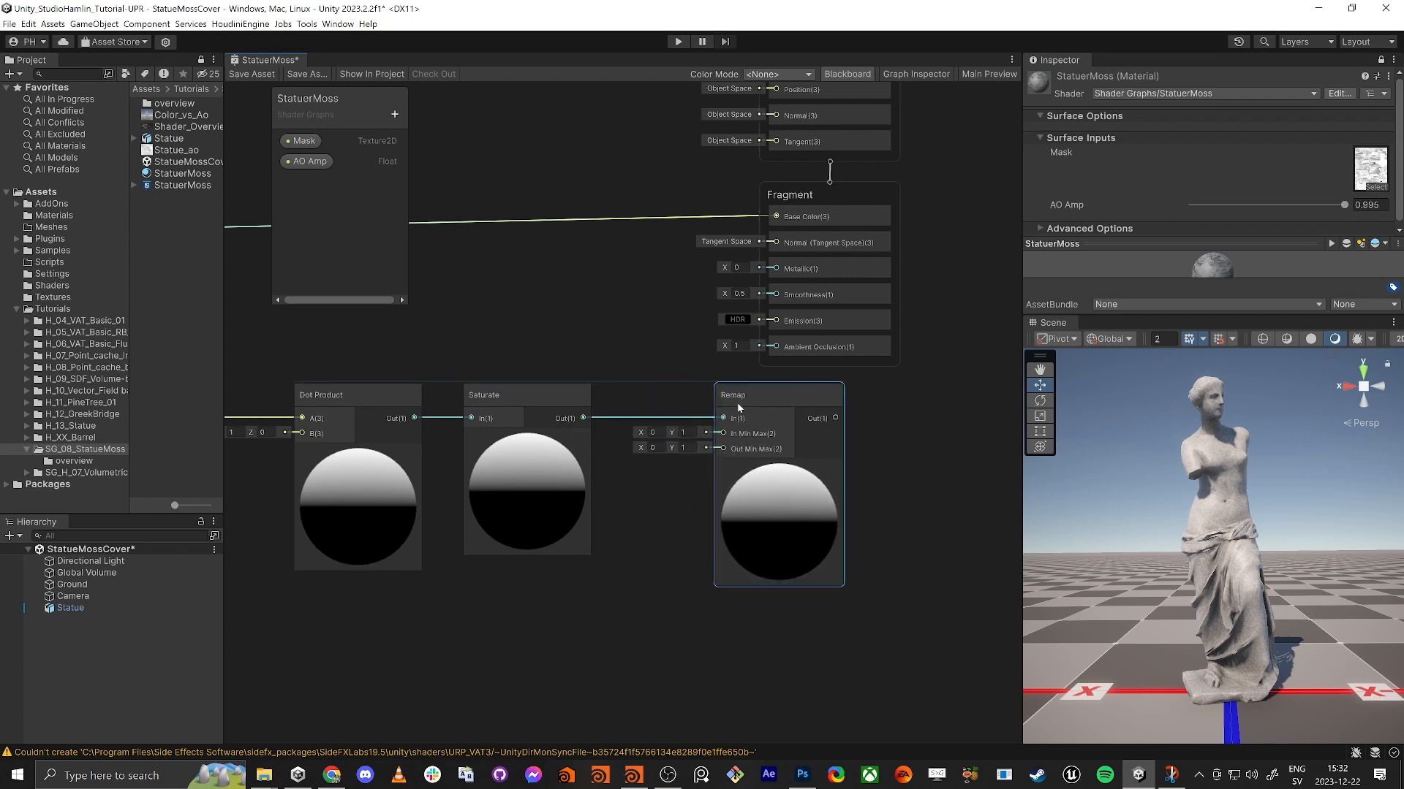
Move the whole normal mask node row, from Normal Vector to Remap, into place below the Base Texture With Noise group.
scroll(607, 528, down, 4)
middle_drag(428, 641, 646, 572)
drag(501, 585, 472, 540)
middle_drag(709, 568, 903, 483)
drag(635, 446, 687, 483)
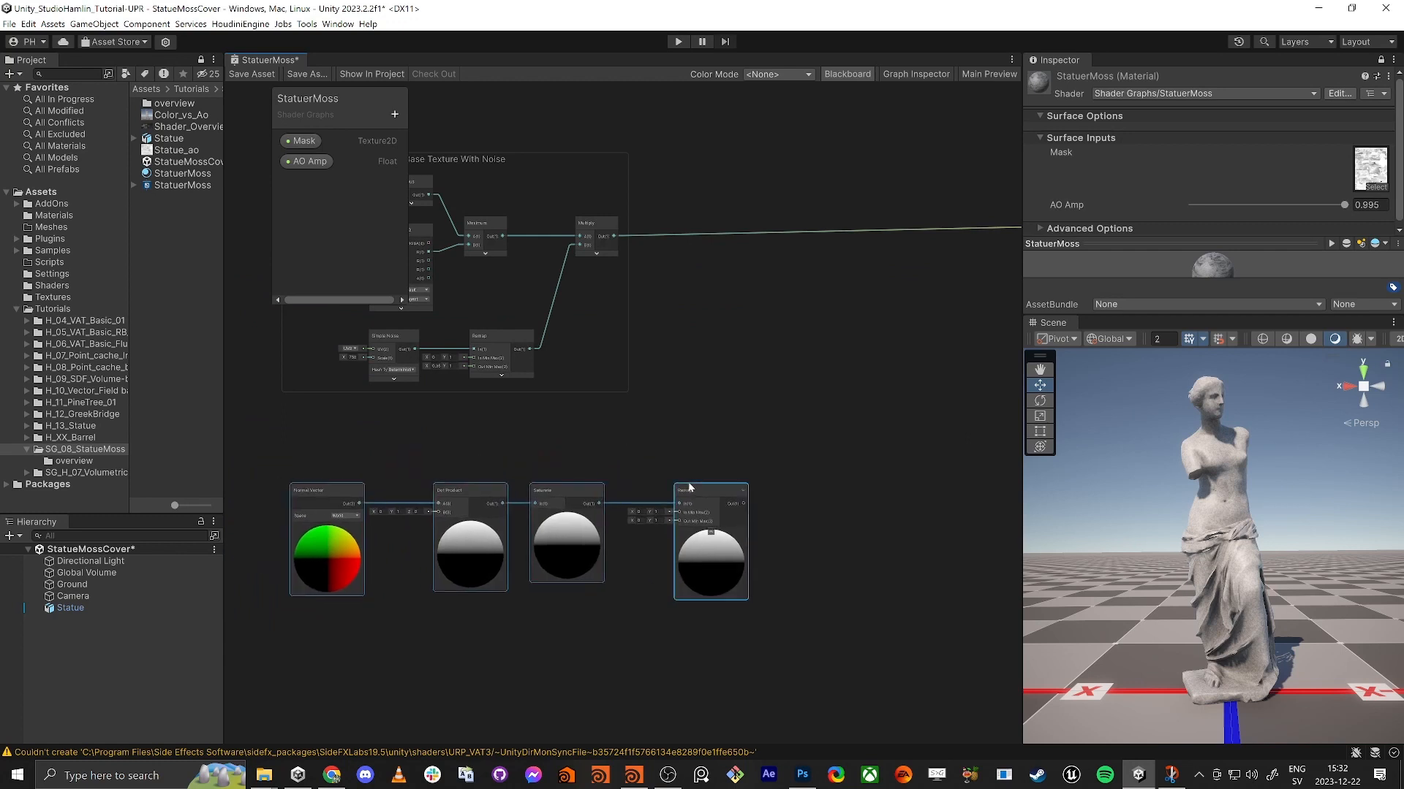
click(719, 435)
Move the Remap node aside, connect the Saturate output directly to the fragment's Base Color and save the shader graph.
middle_drag(619, 485, 559, 541)
scroll(559, 542, down, 2)
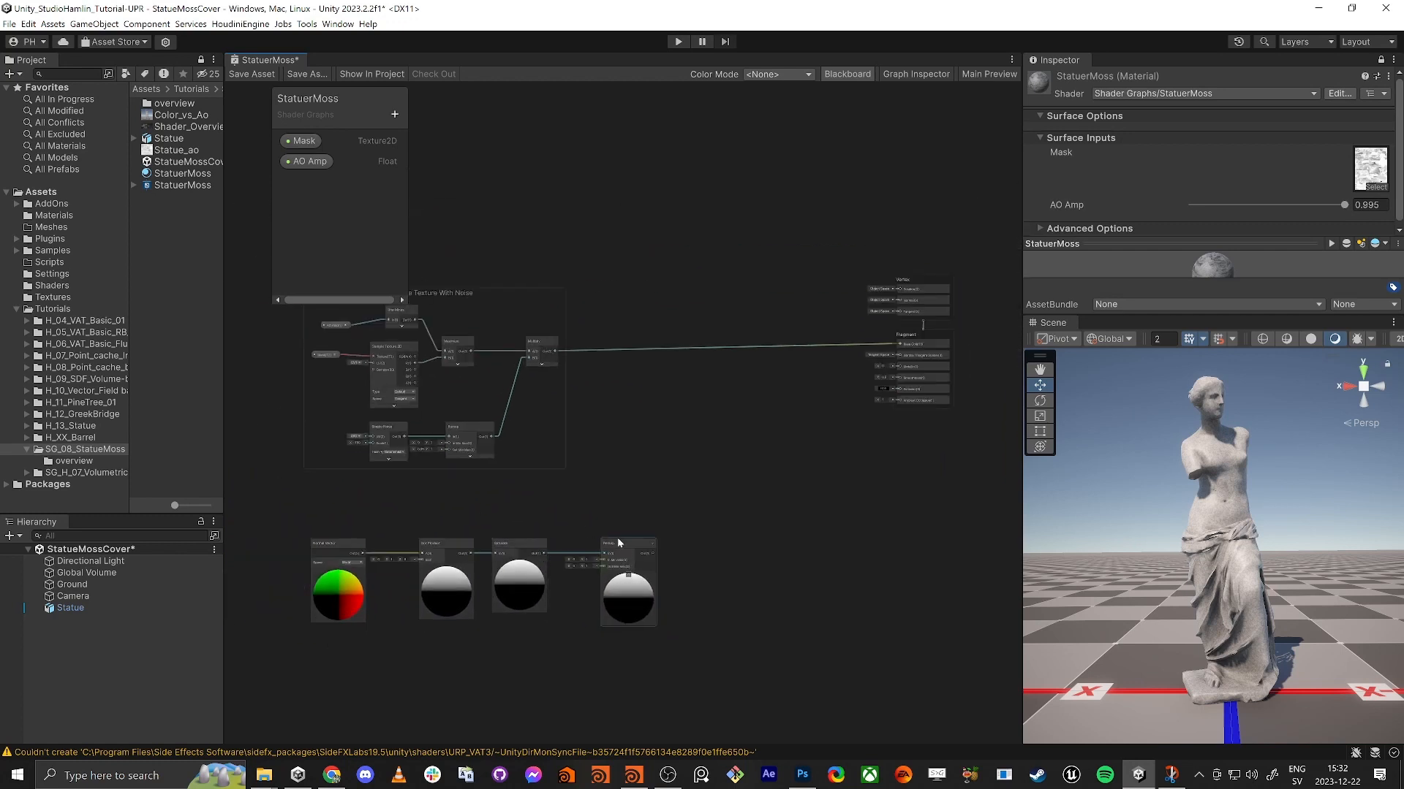
drag(625, 546, 702, 602)
drag(551, 560, 897, 344)
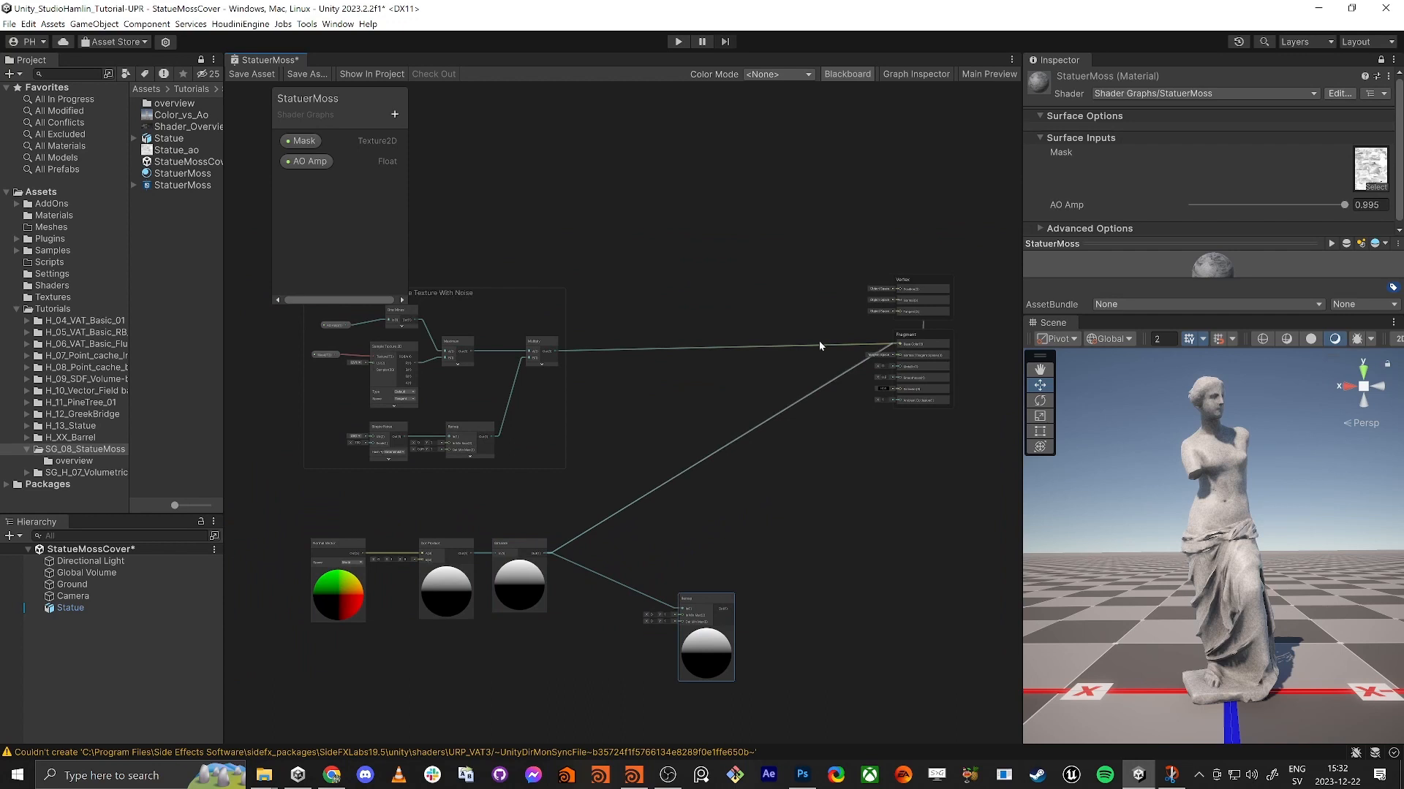
click(251, 74)
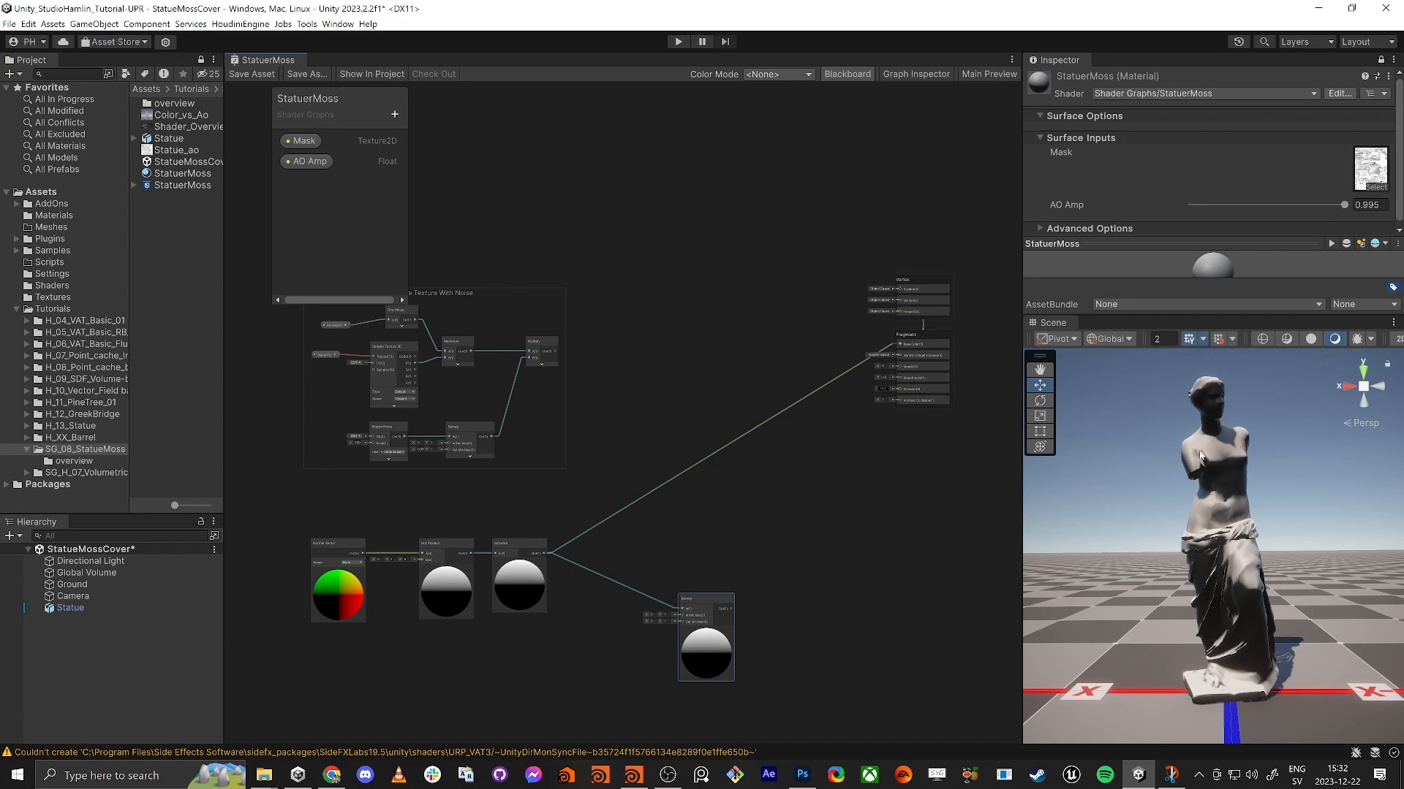
Examine the upward-facing mask on the statue from several angles in the scene.
key(w)
key(a)
right_drag(1200, 454, 1185, 614)
key(e)
key(s)
key(q)
key(w)
key(s)
Realign the Remap node with the Saturate node and connect its output to the fragment's Base Color.
drag(693, 604, 677, 549)
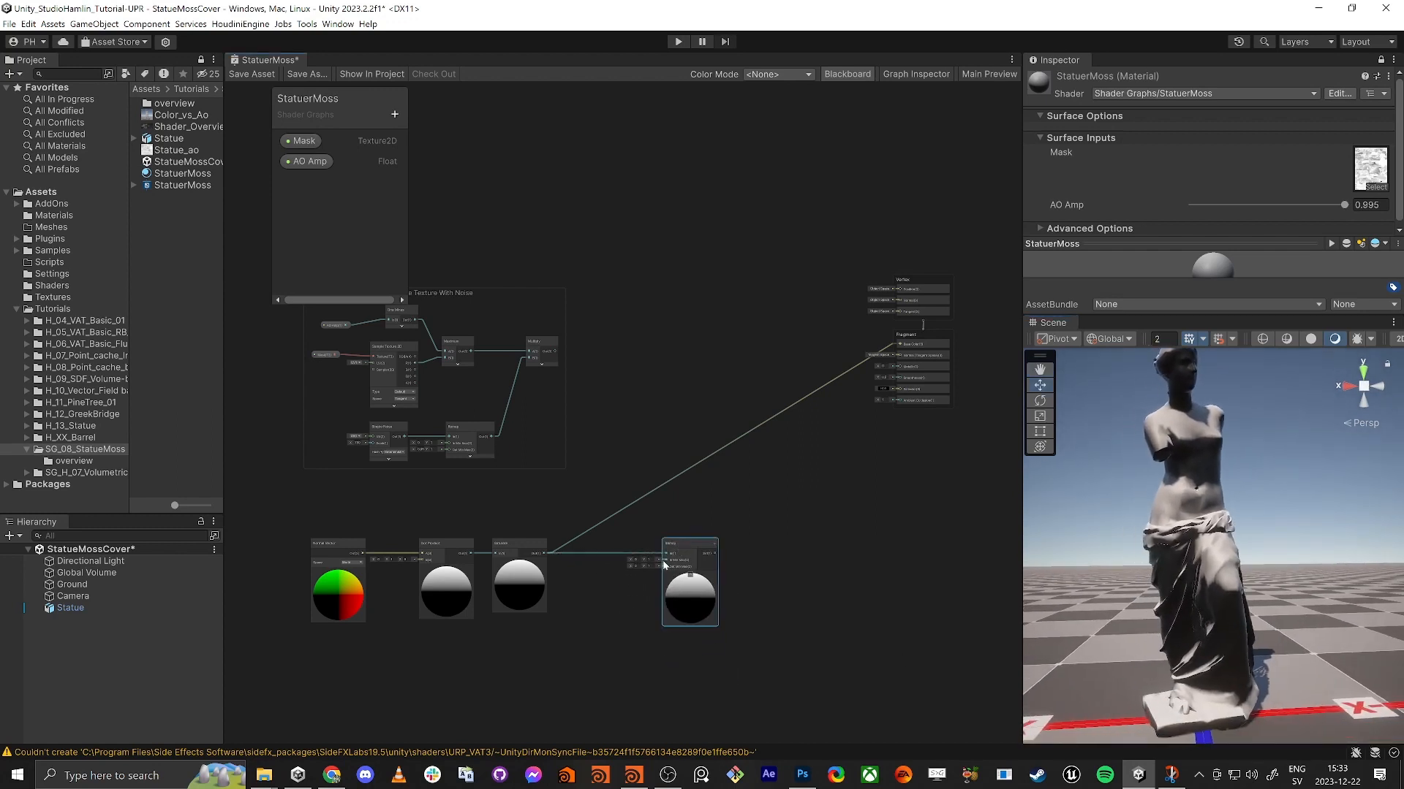
scroll(643, 564, up, 2)
middle_drag(791, 537, 752, 537)
drag(700, 551, 943, 274)
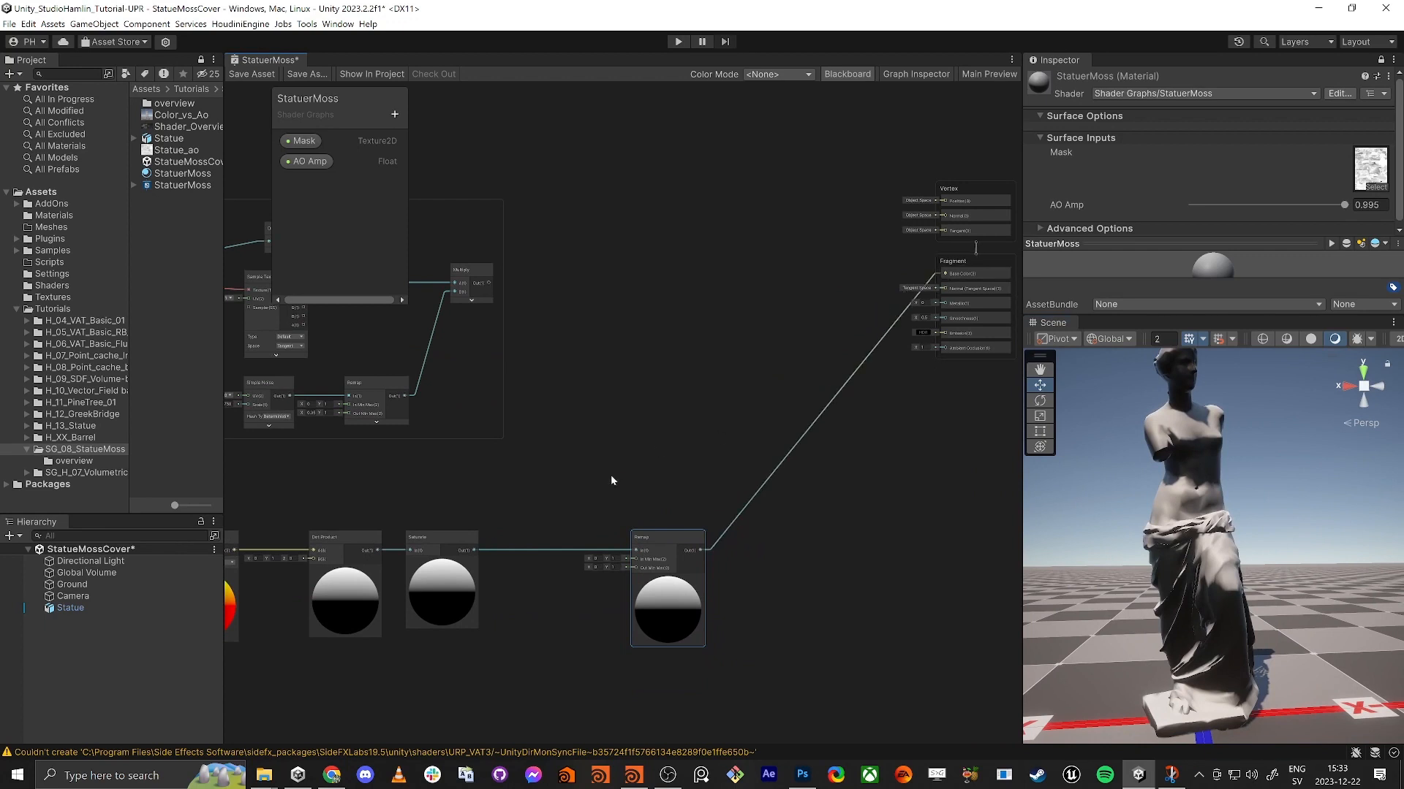
Create a Vector 2 node with Y set to 1 and connect it to the mask Remap's Out Min Max.
middle_drag(612, 475, 785, 366)
scroll(731, 511, up, 3)
key(space)
text(vect)
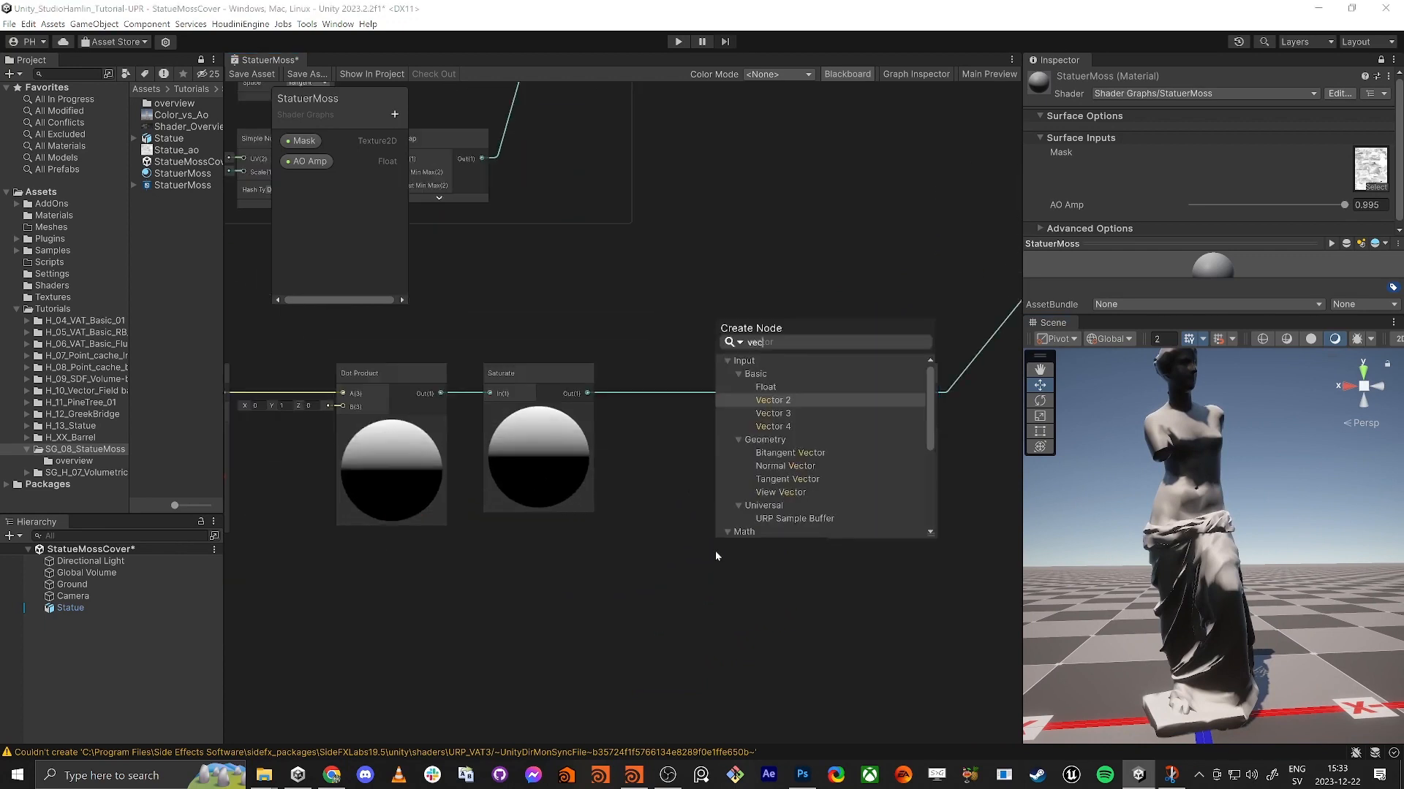
key(Return)
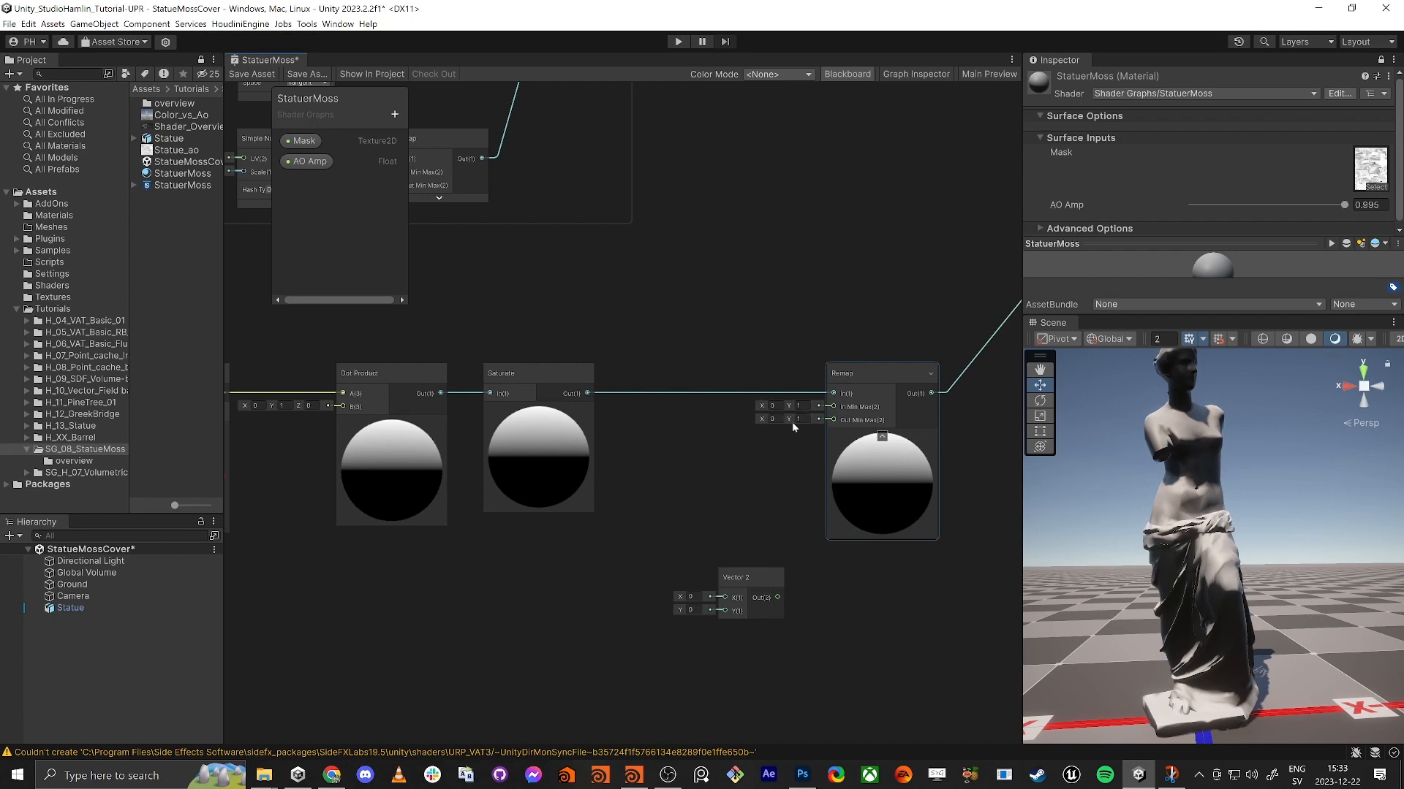
drag(832, 420, 742, 580)
click(689, 610)
text(1)
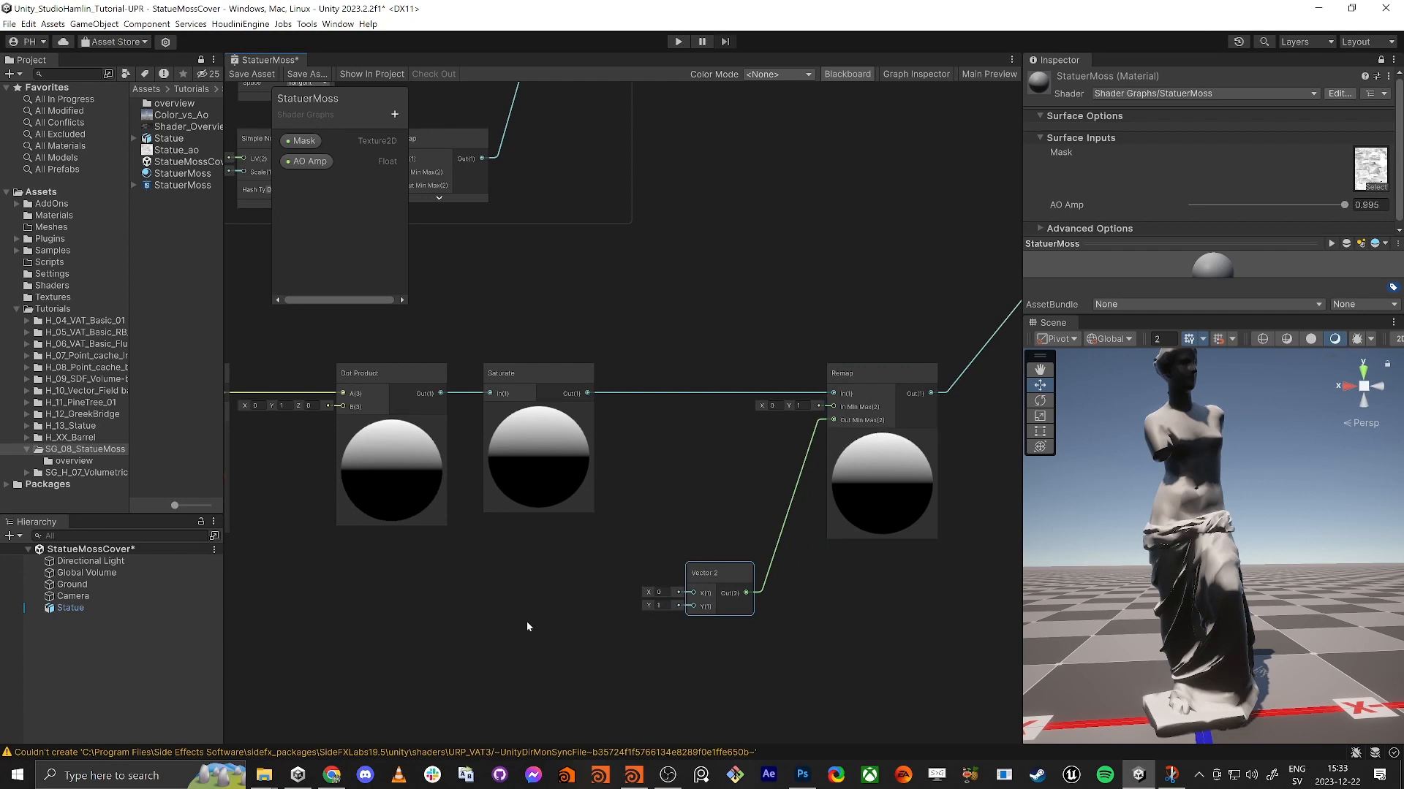
Add a Float property named Mask Threshold to the shader graph.
middle_drag(526, 621, 562, 528)
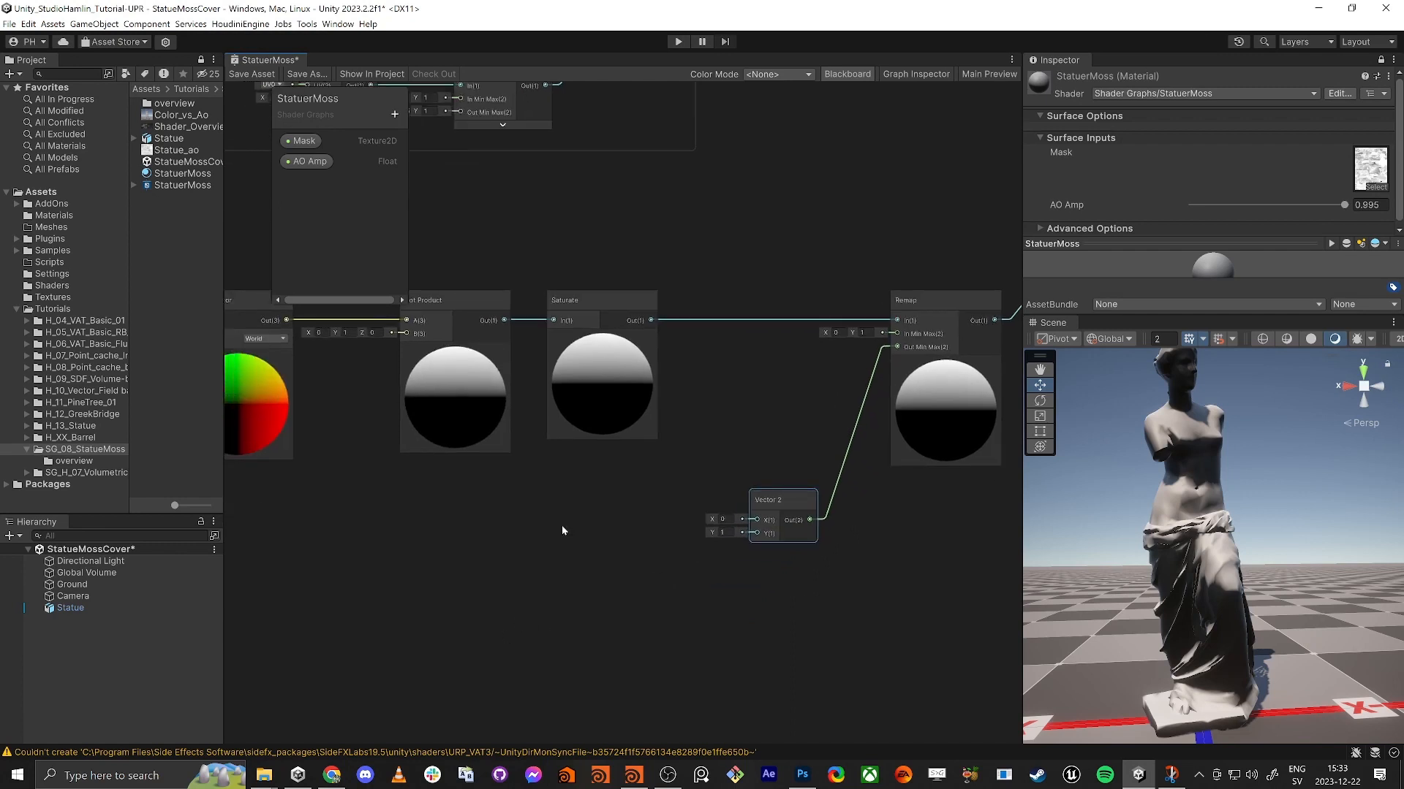
click(394, 114)
click(430, 138)
text(Mask r)
key(Return)
double_click(295, 186)
double_click(296, 186)
key(End)
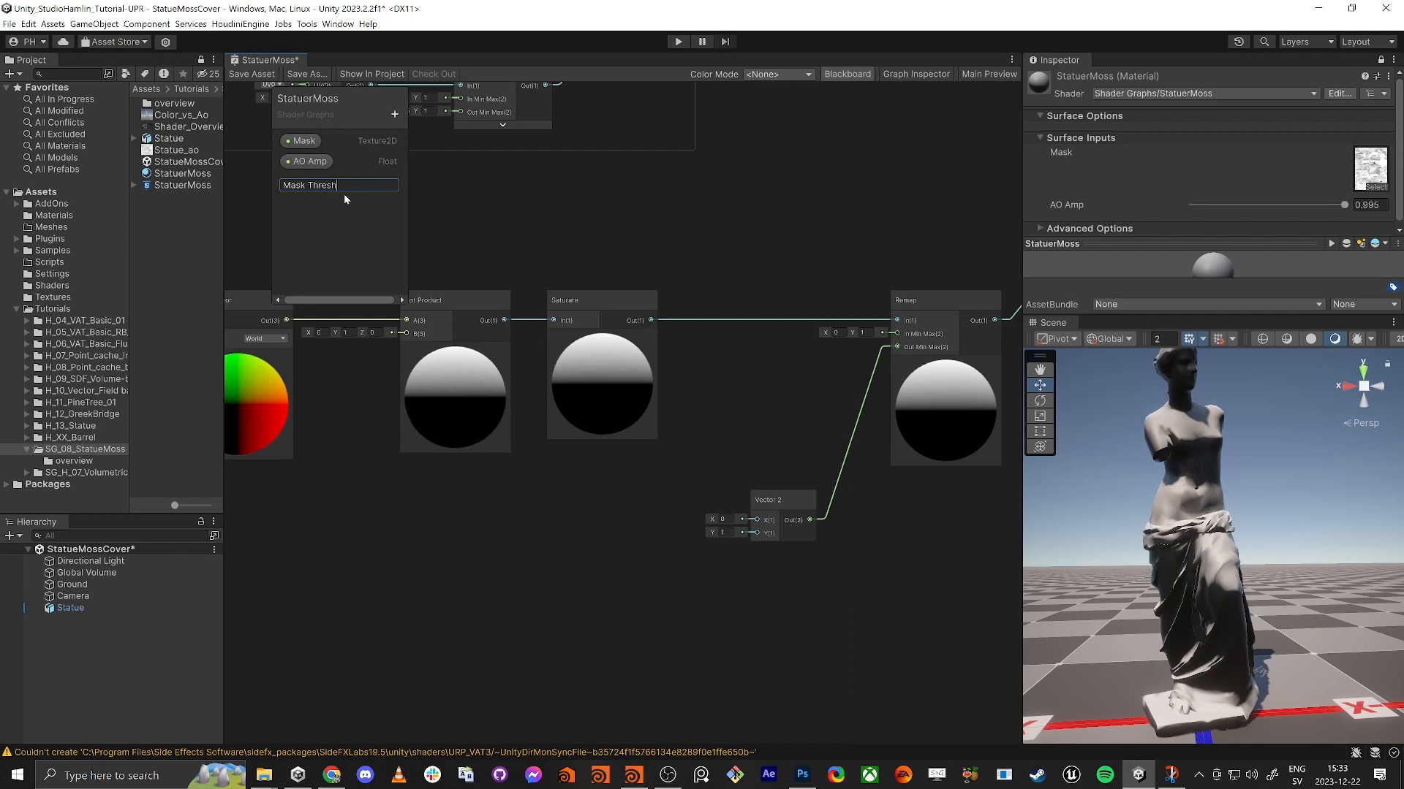
text(hreshold)
key(Return)
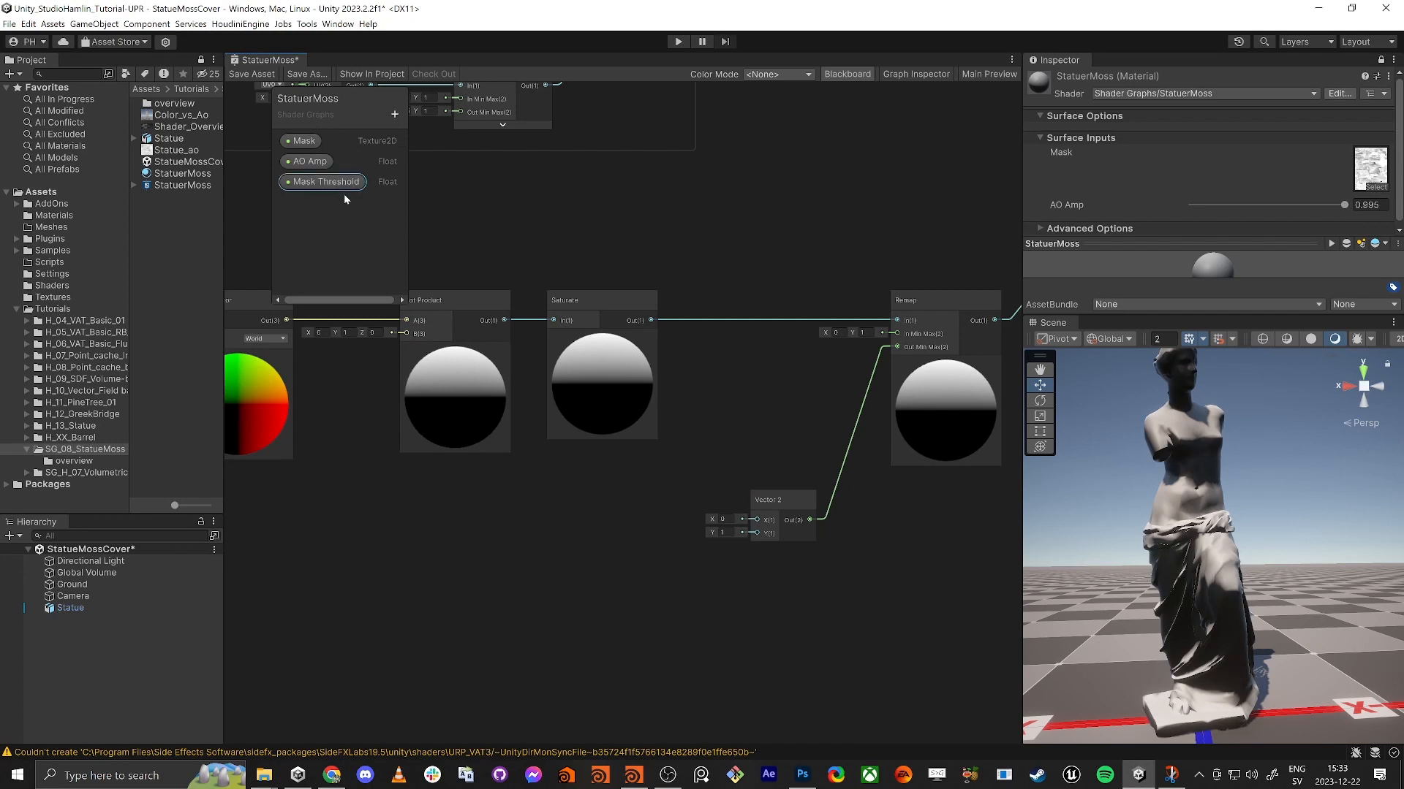
Set the Mask Threshold property's mode to Slider in the Graph Inspector.
click(909, 72)
click(949, 232)
click(946, 270)
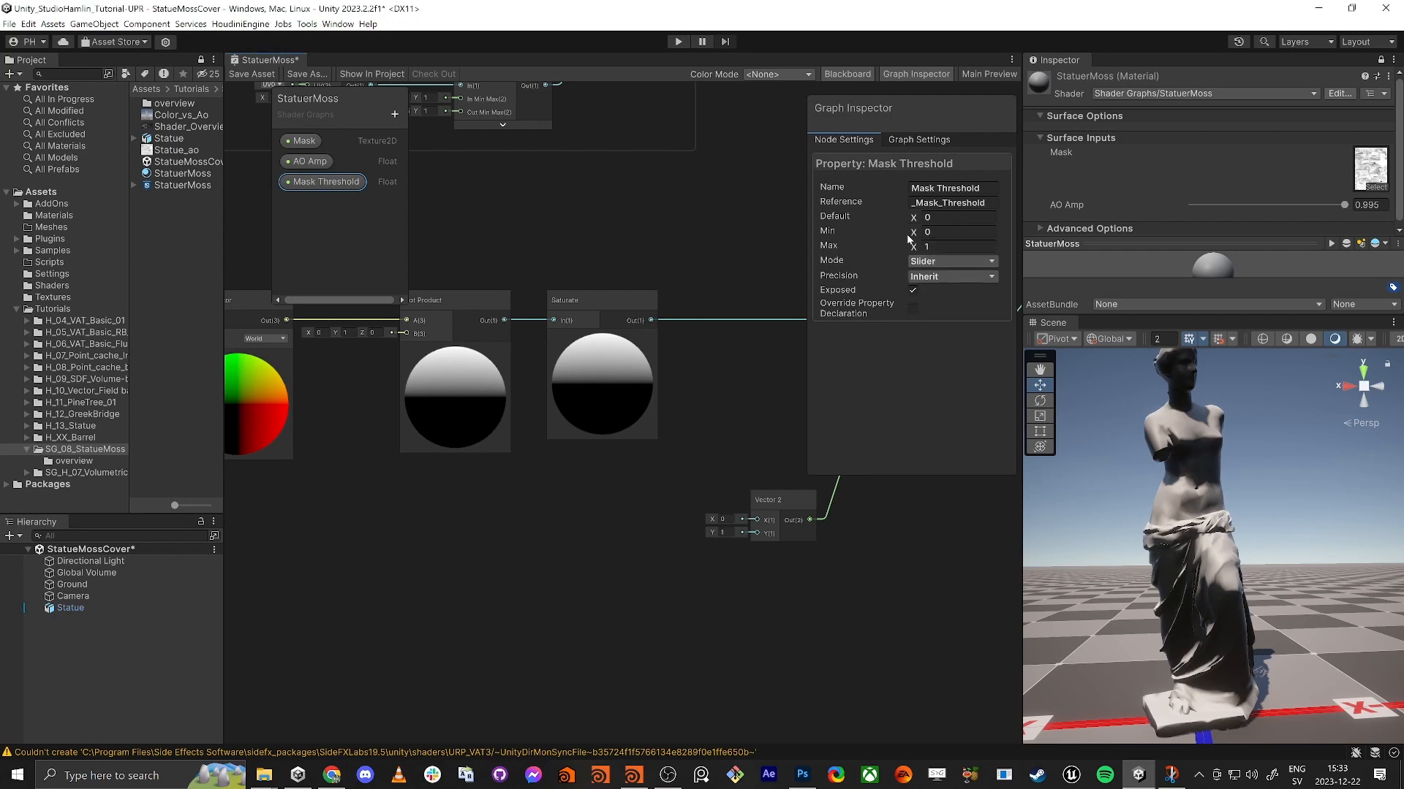
Place a Mask Threshold node in the graph, connect it to the Vector 2's Y input and close the Graph Inspector.
drag(733, 547, 646, 553)
drag(757, 536, 668, 554)
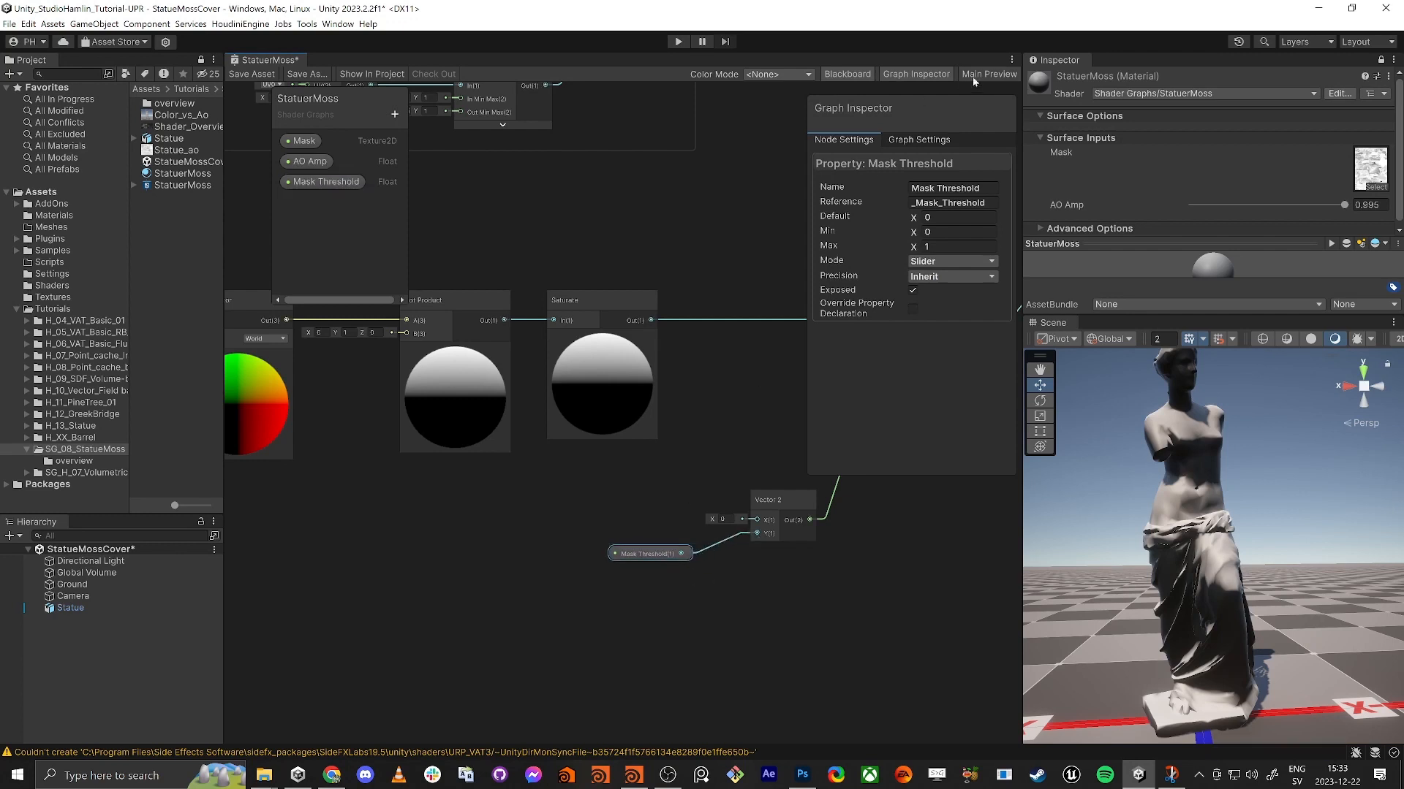
click(935, 77)
scroll(692, 362, down, 2)
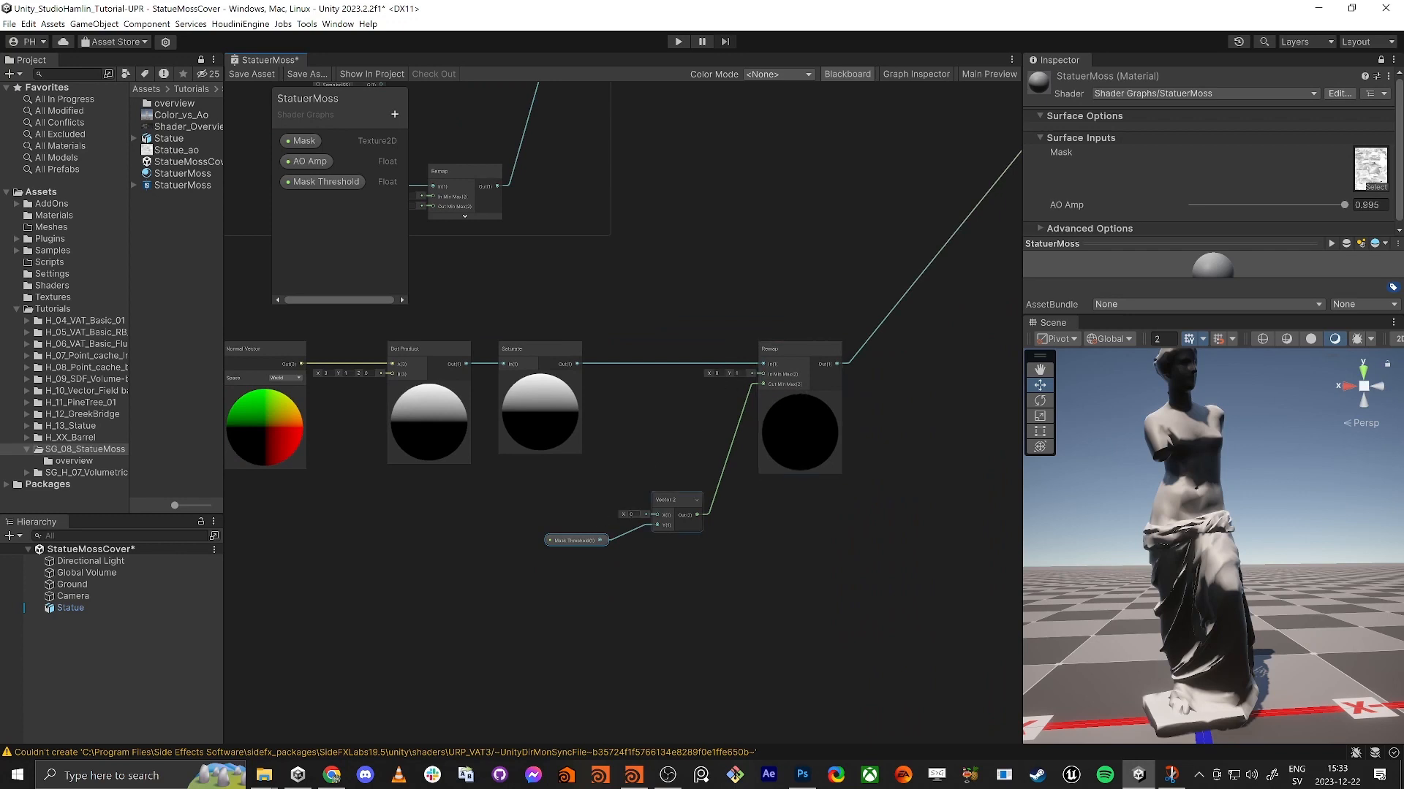
click(574, 541)
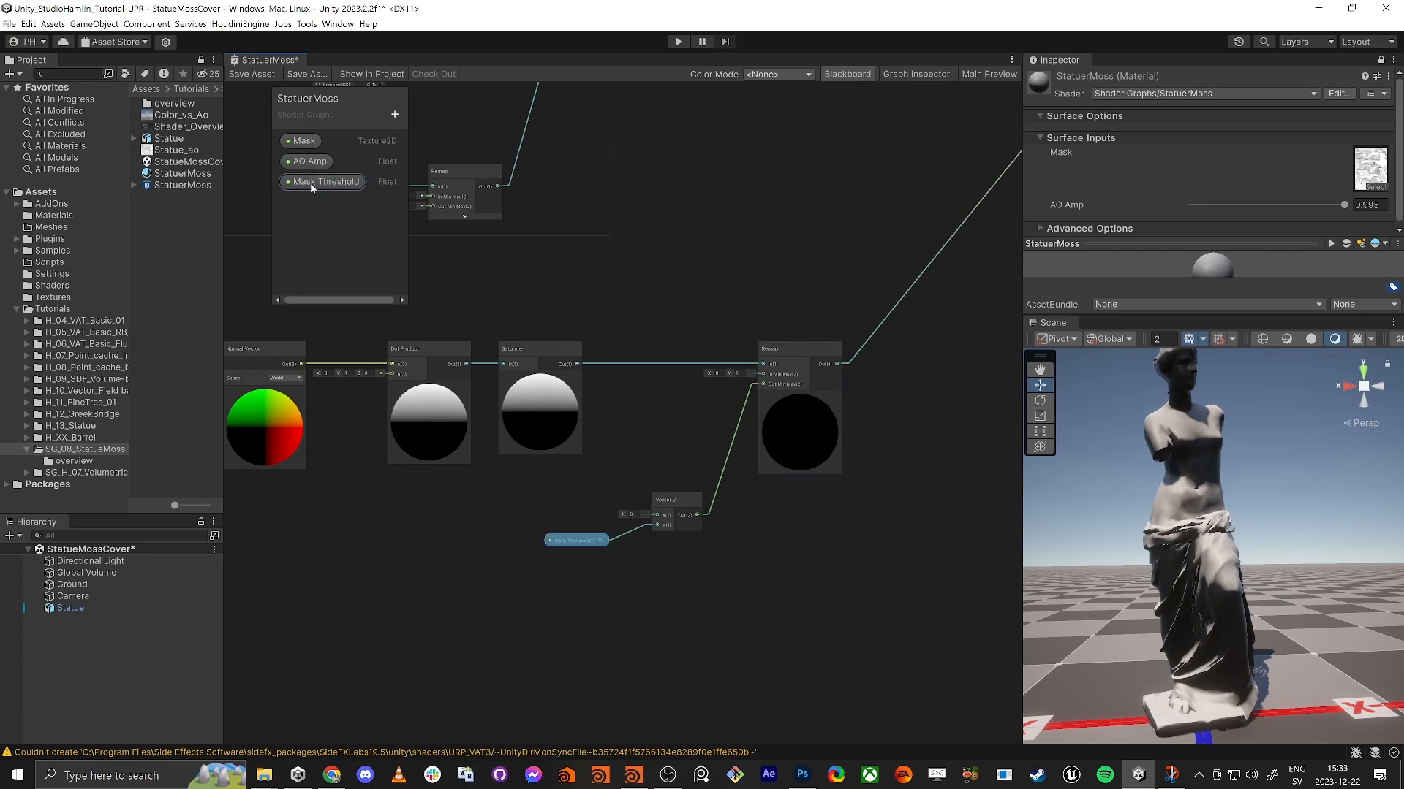
Save the shader graph and raise the statue material's Mask Threshold to 1.
click(245, 75)
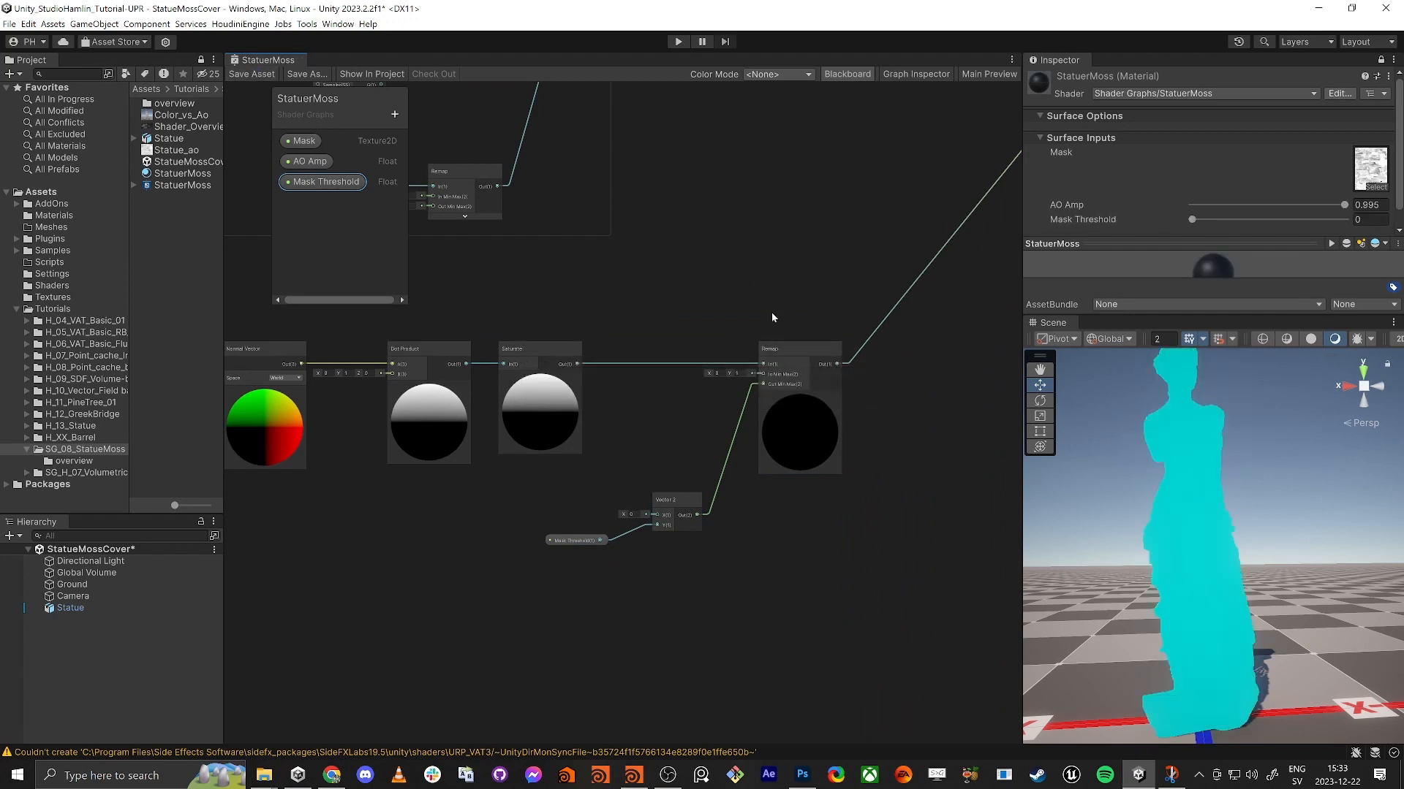
mouse_move(1203, 219)
mouse_down()
mouse_move(1289, 223)
mouse_move(1165, 223)
mouse_move(1356, 224)
mouse_move(1130, 226)
mouse_move(1353, 220)
mouse_up()
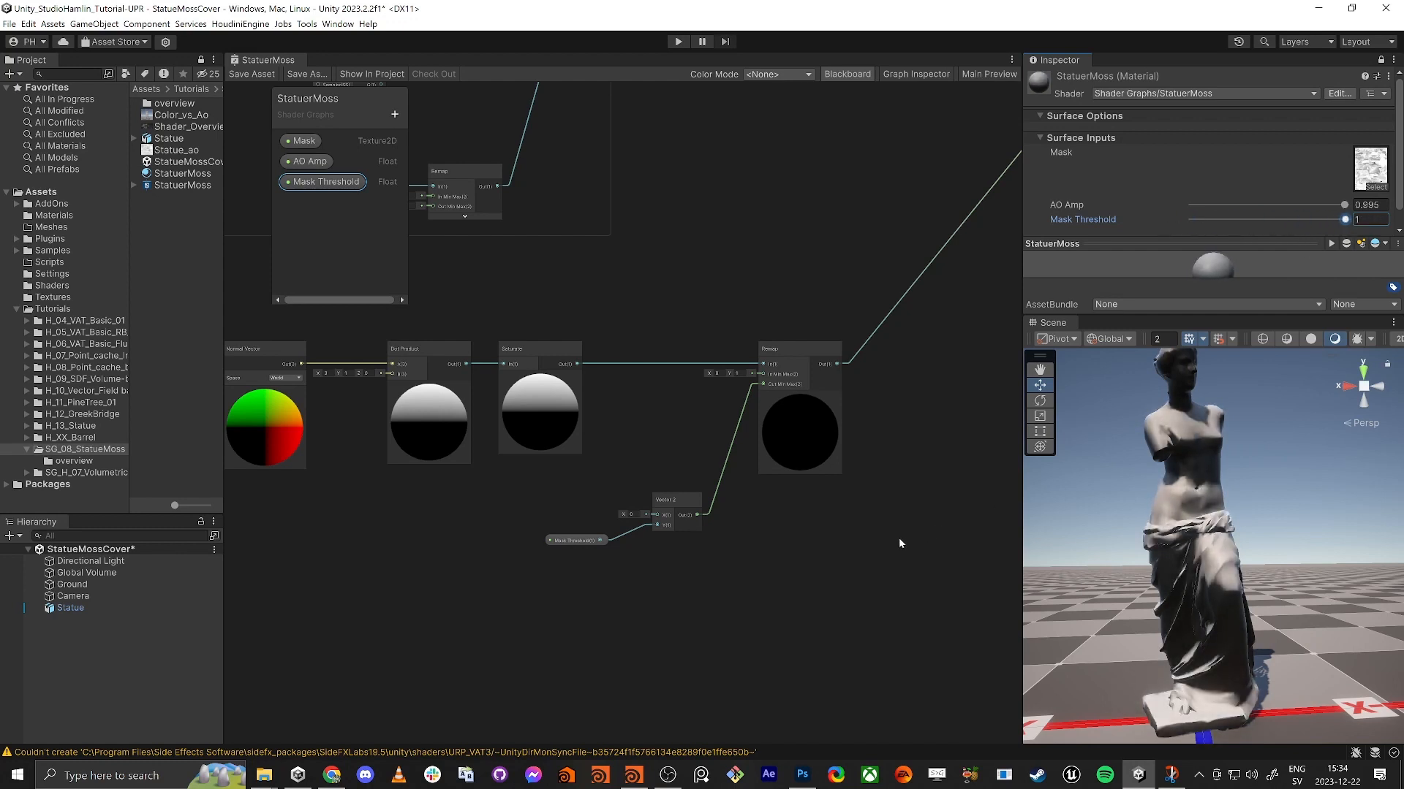
scroll(571, 541, down, 2)
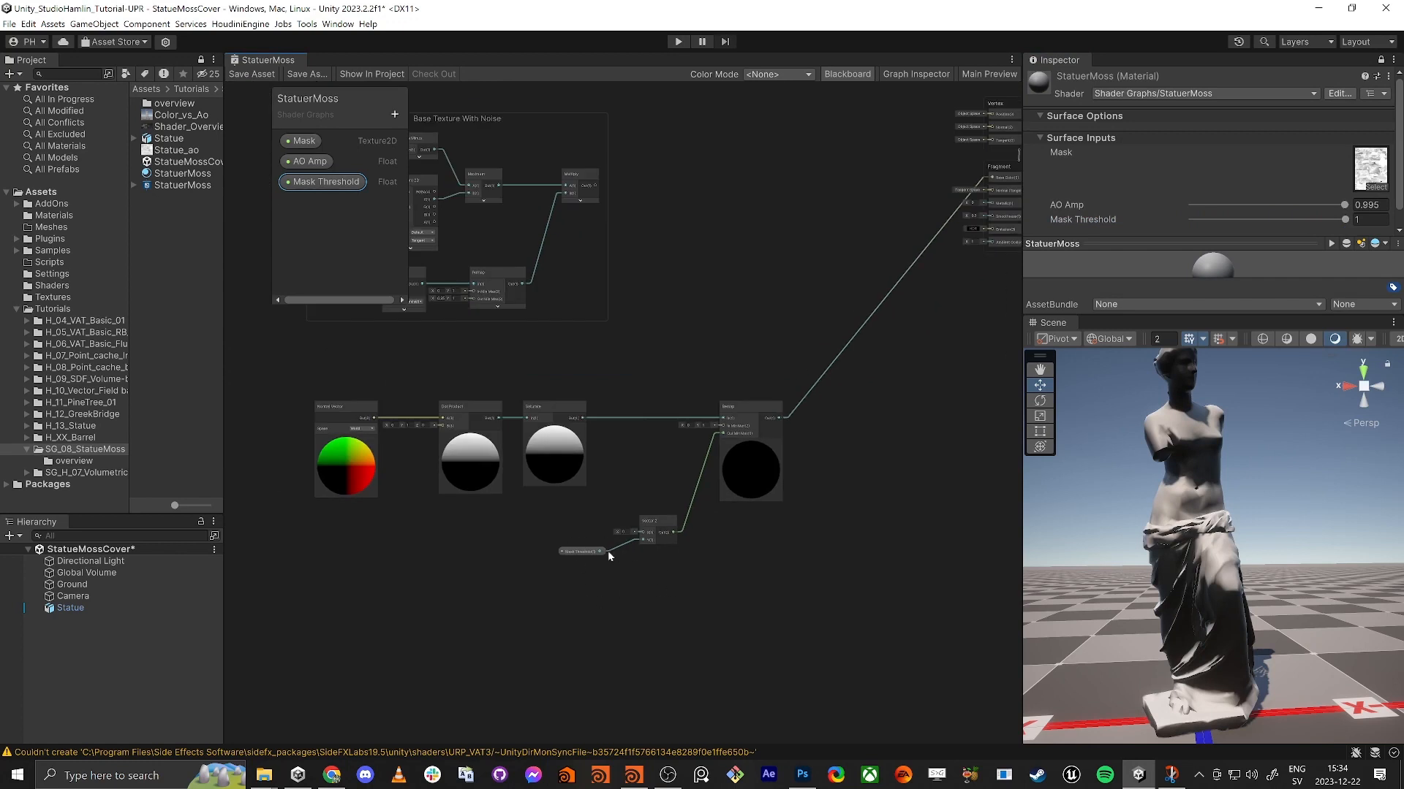
key(alt+Tab)
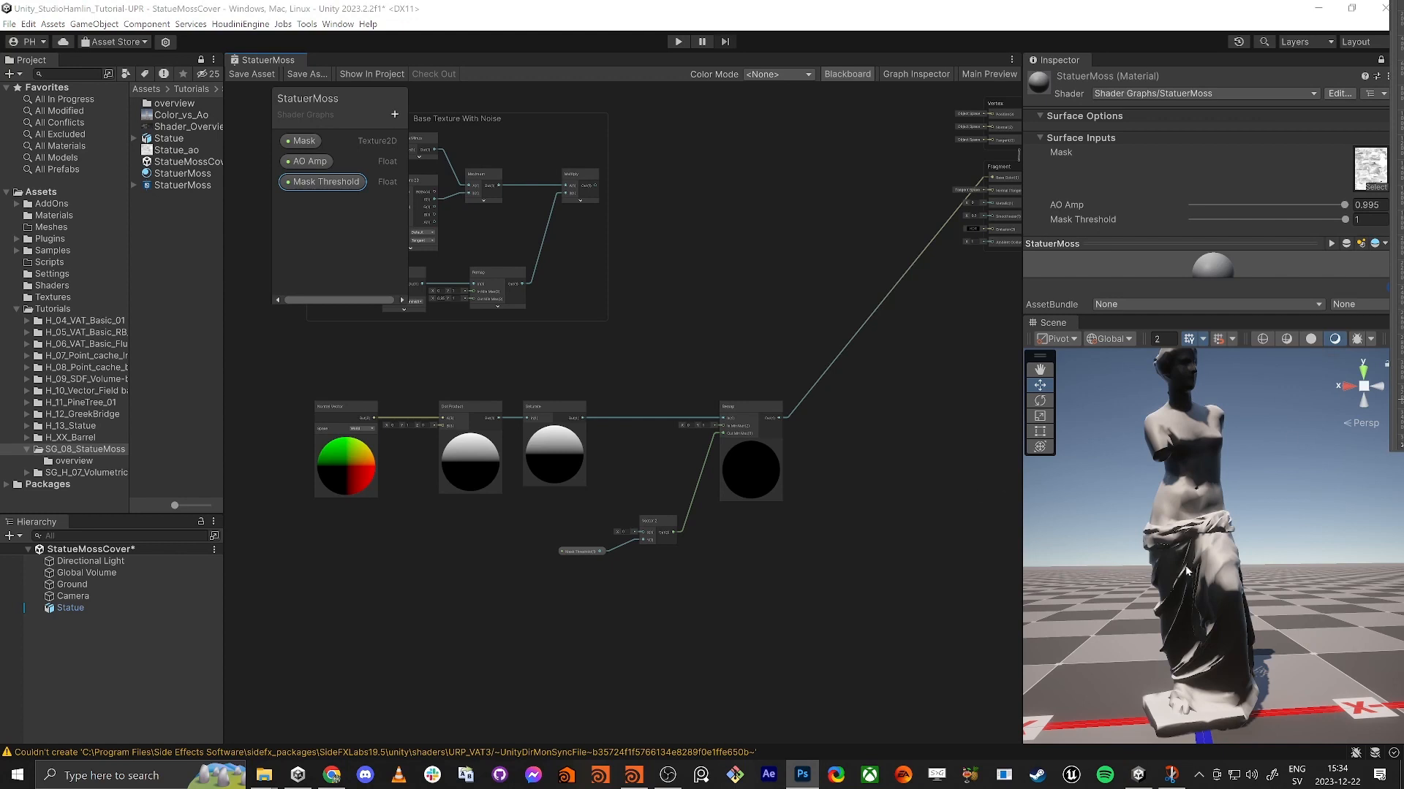
middle_drag(655, 131, 683, 253)
click(683, 253)
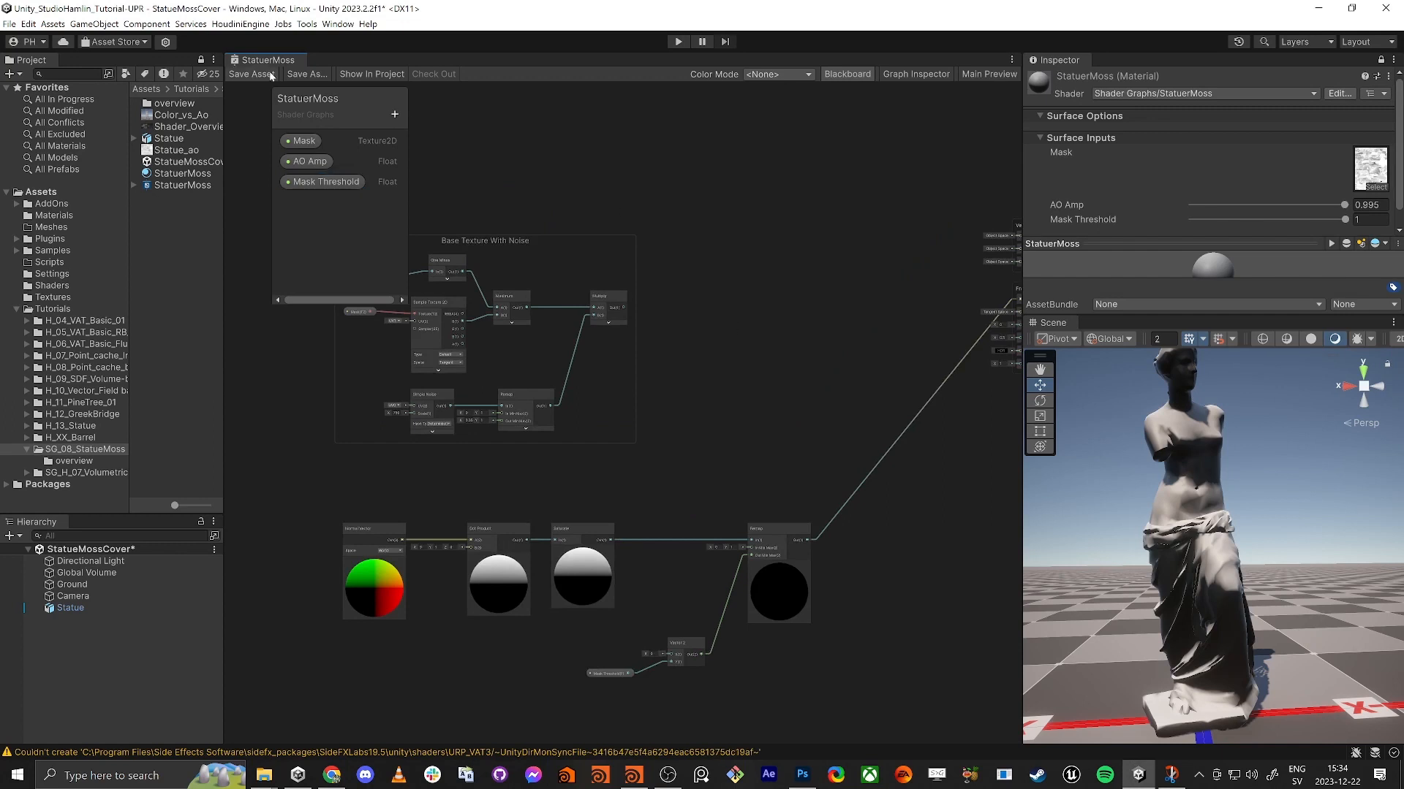
Add a Color property named Moss Color 1 and duplicate it as Moss Color 2.
click(394, 114)
click(429, 224)
text(Moss Color)
key(Return)
key(ctrl+d)
double_click(333, 224)
text(Moss Color 2)
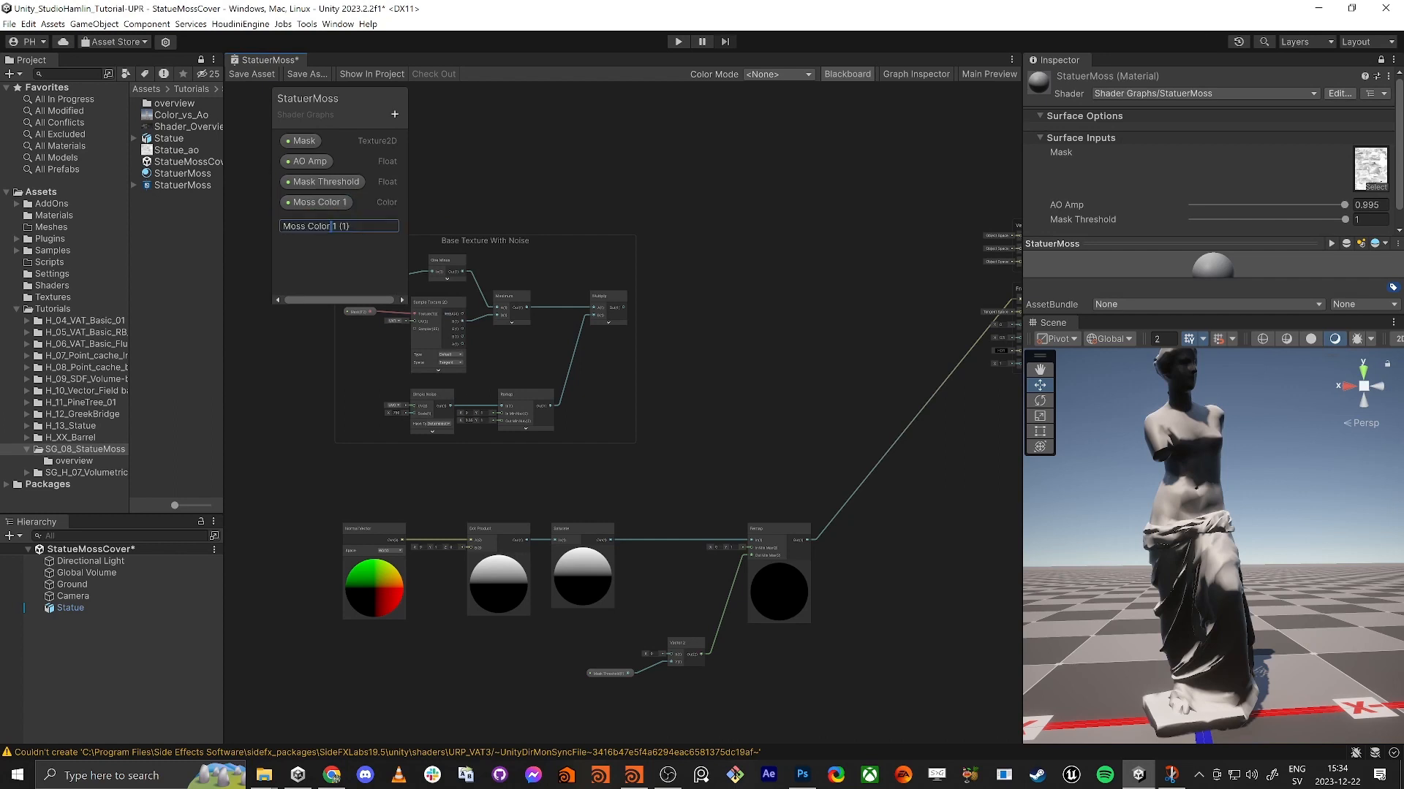
key(Return)
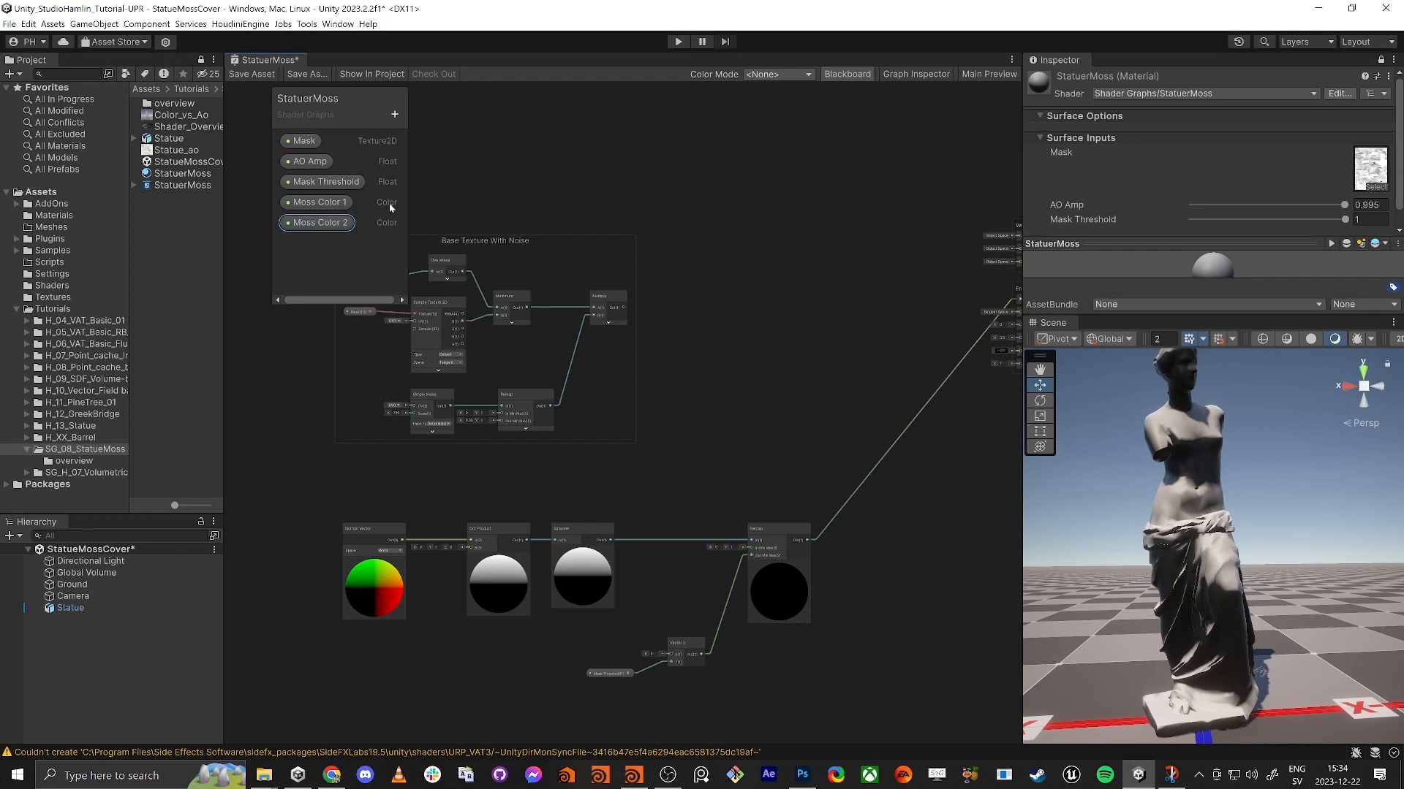
Place a Moss Color 1 node in the graph and create a Lerp node near the fragment block.
click(321, 203)
drag(744, 212, 758, 234)
key(space)
text(lerp)
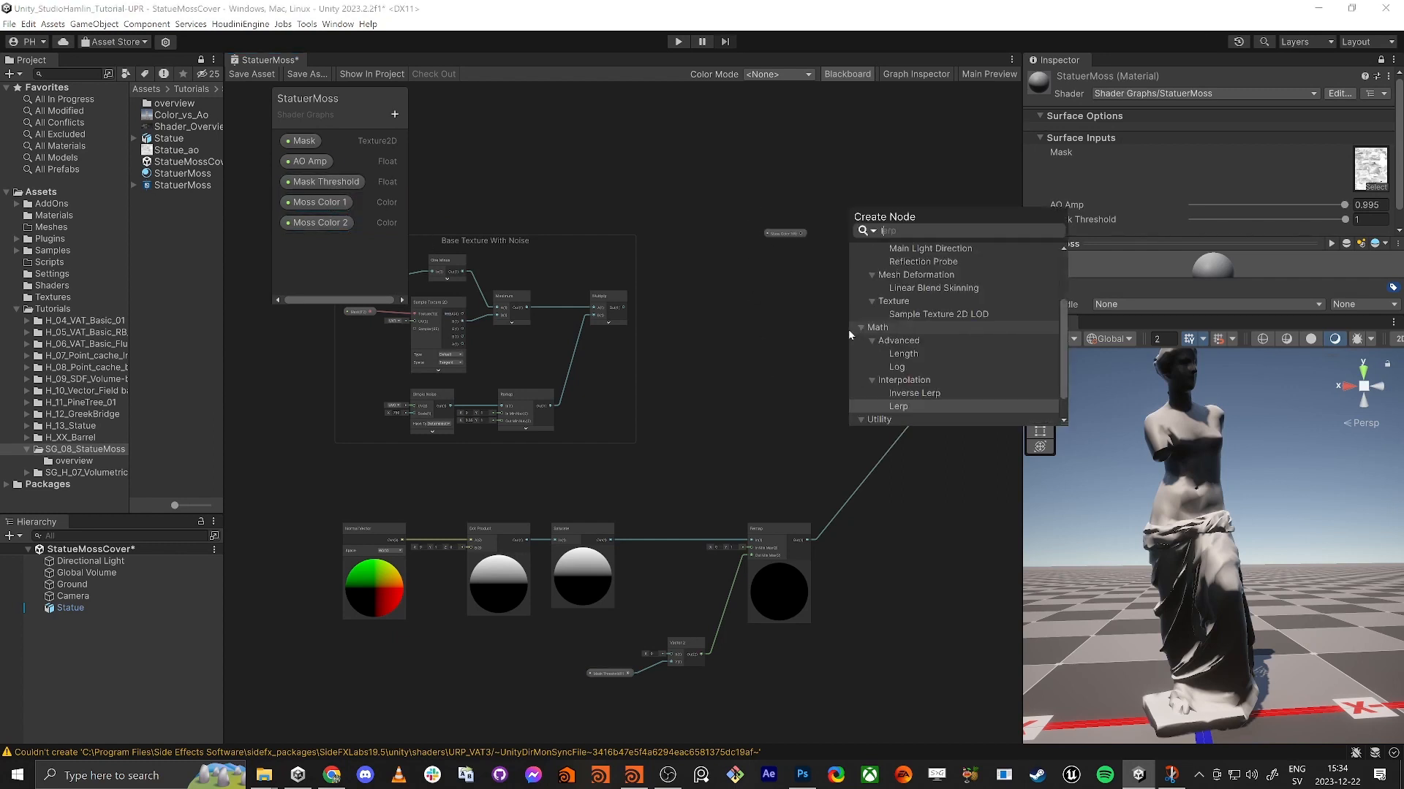
key(Return)
scroll(778, 265, up, 3)
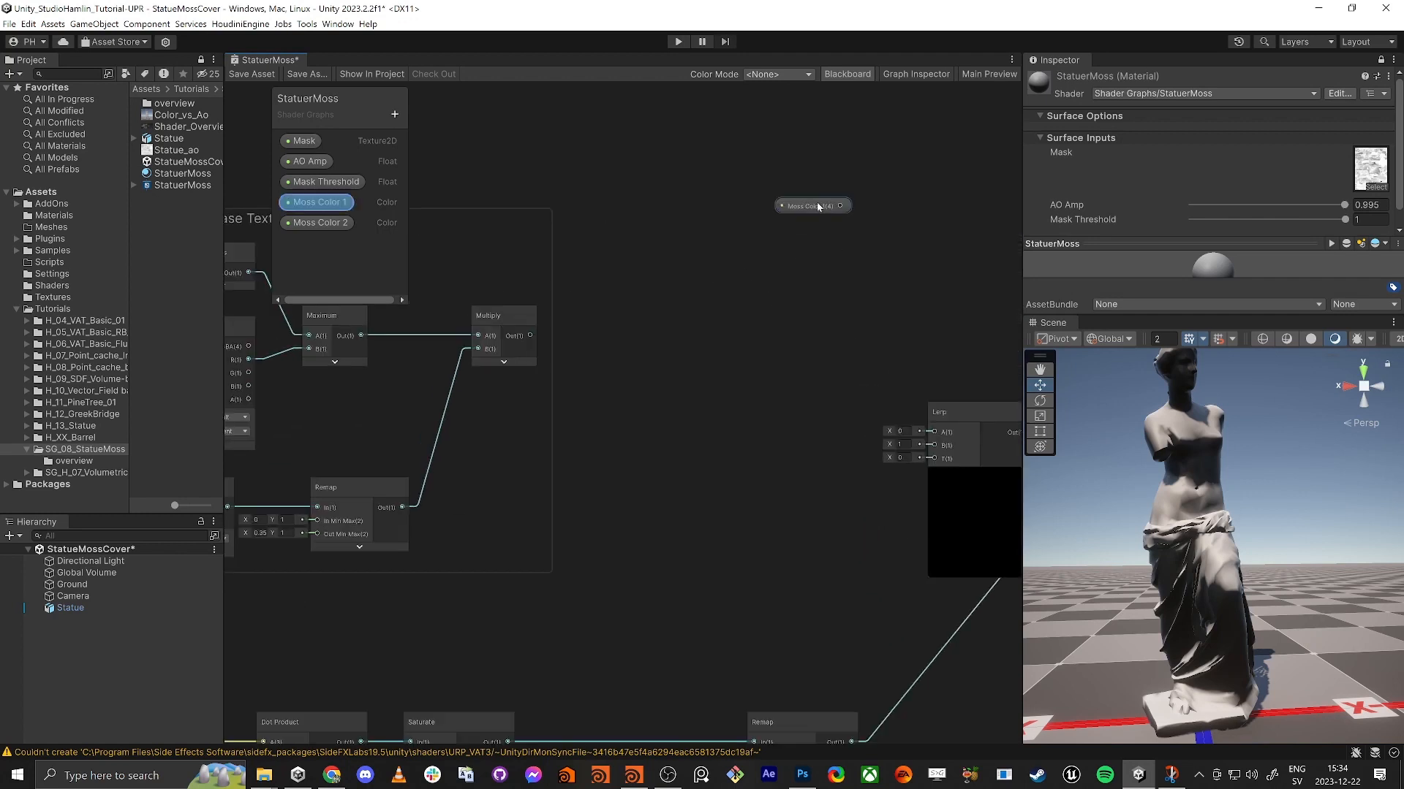
drag(811, 205, 774, 251)
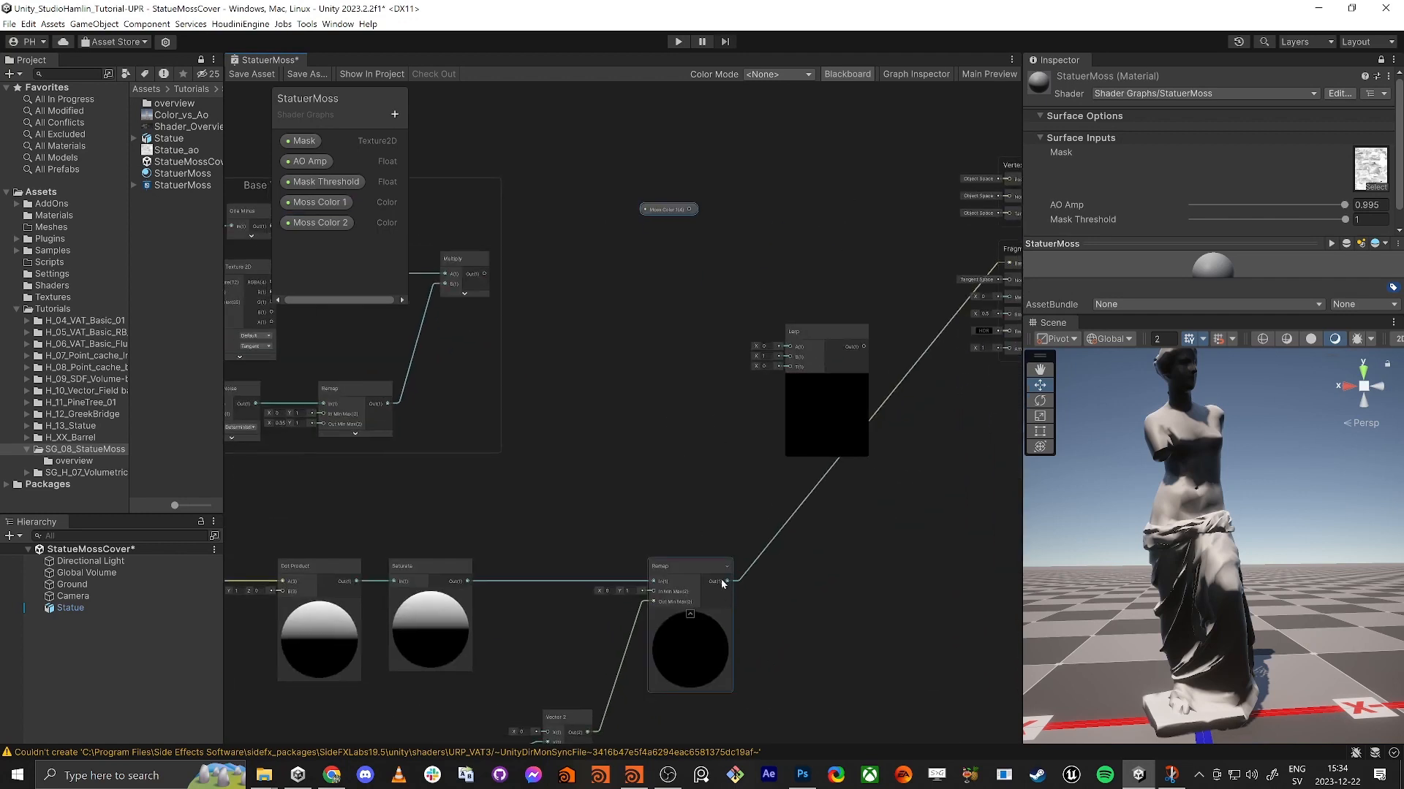
Connect the mask Remap's output to the Lerp's T input and the Lerp's output to the fragment's Base Color.
drag(727, 581, 944, 266)
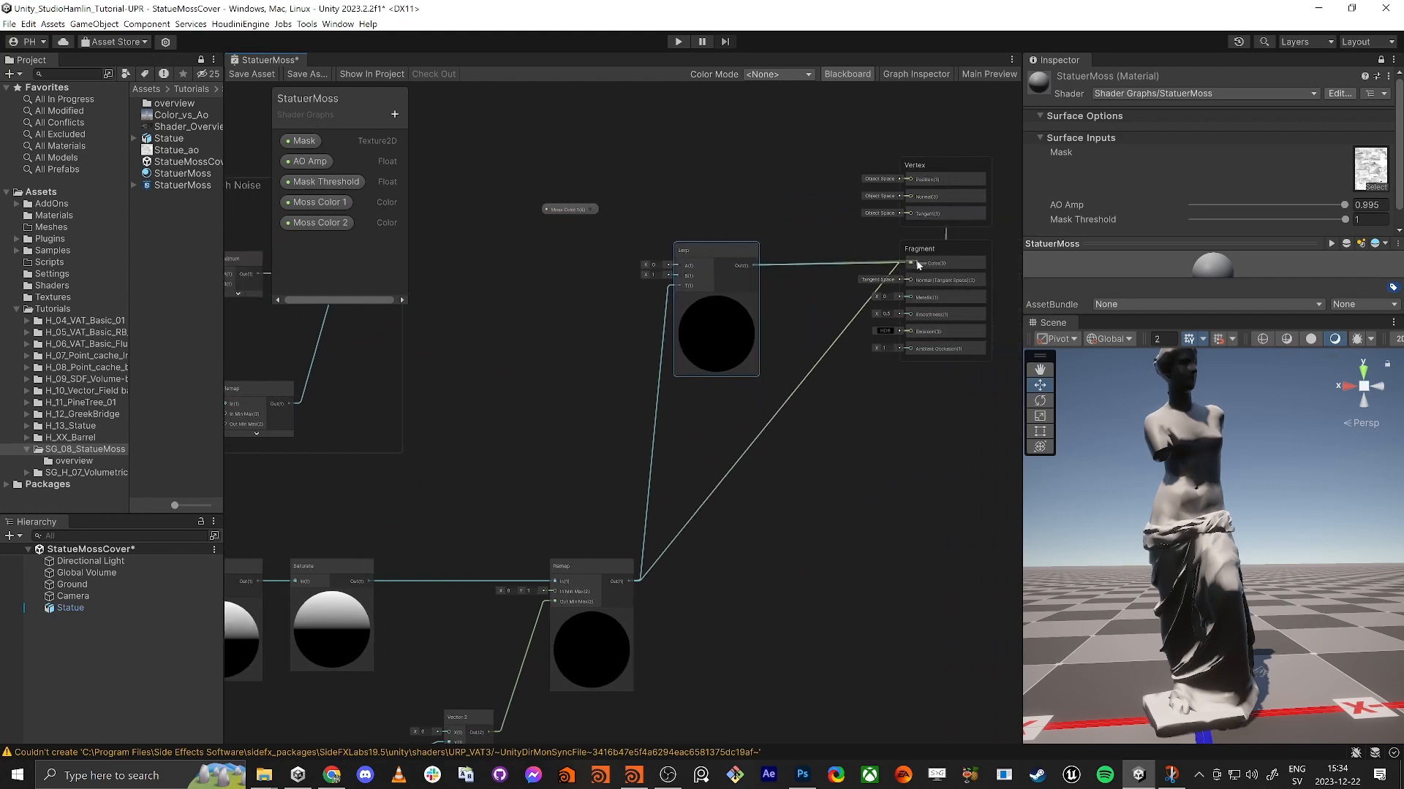
middle_drag(545, 467, 667, 432)
alt+drag(1187, 406, 1192, 451)
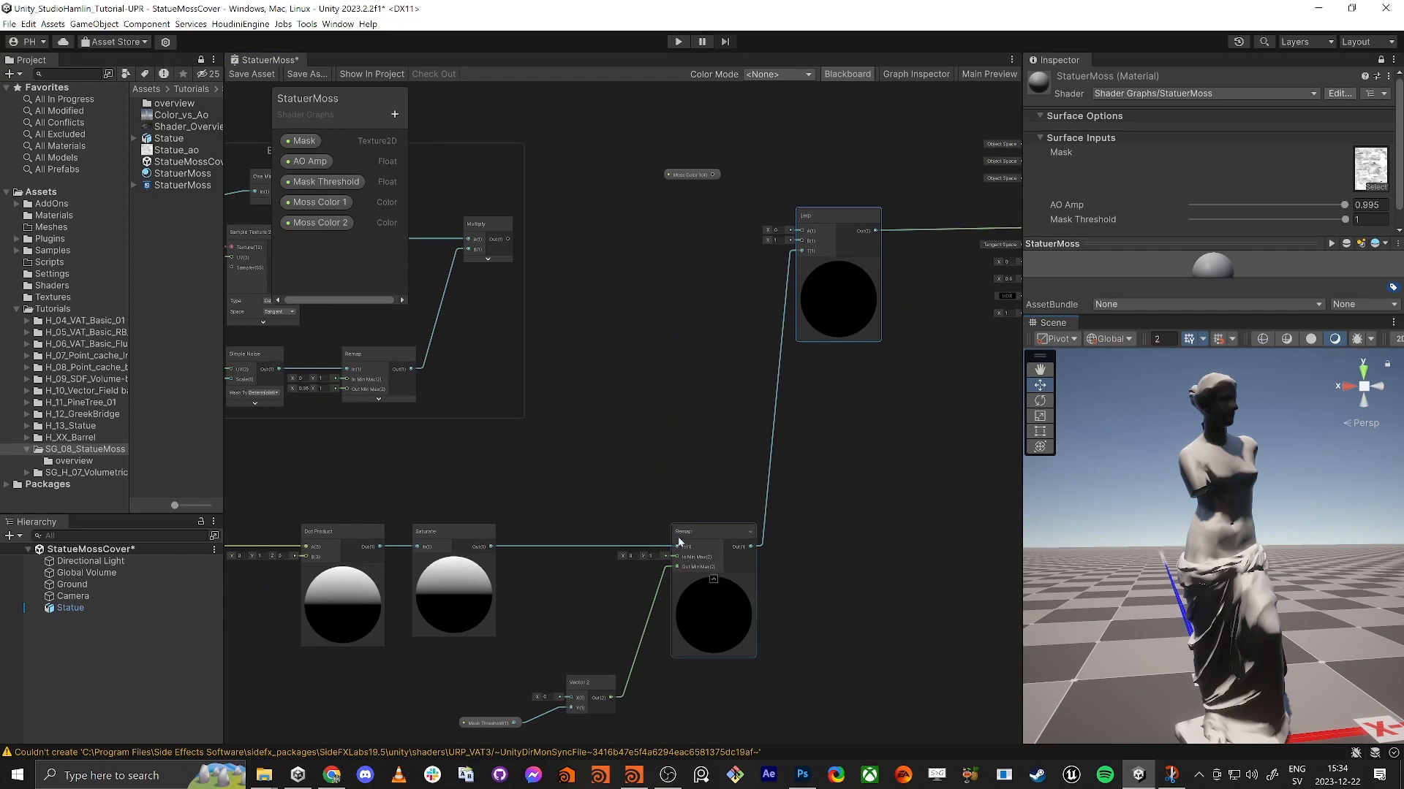
drag(698, 529, 694, 527)
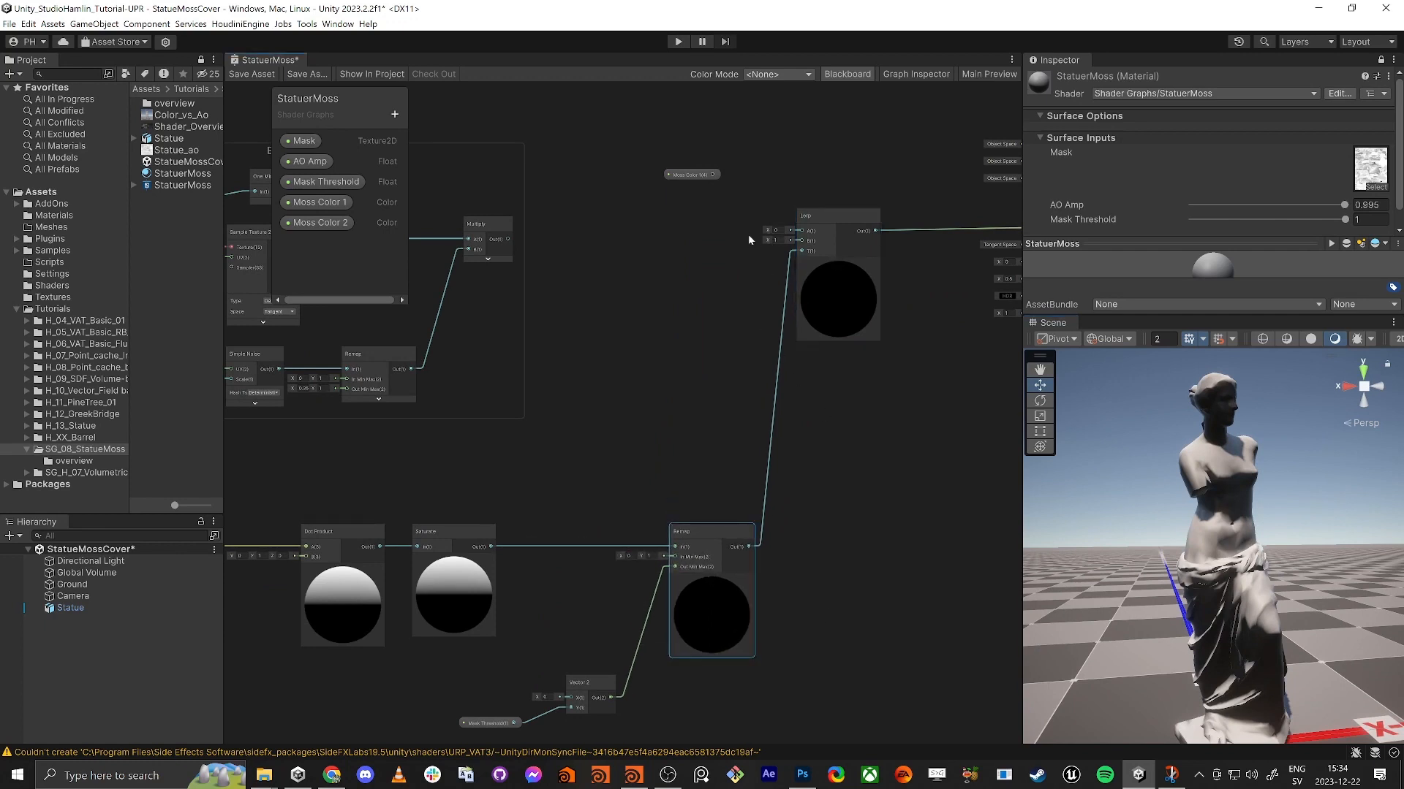
Connect the Moss Color 1 node to the Lerp's B input and position it beside the Lerp.
drag(698, 175, 801, 241)
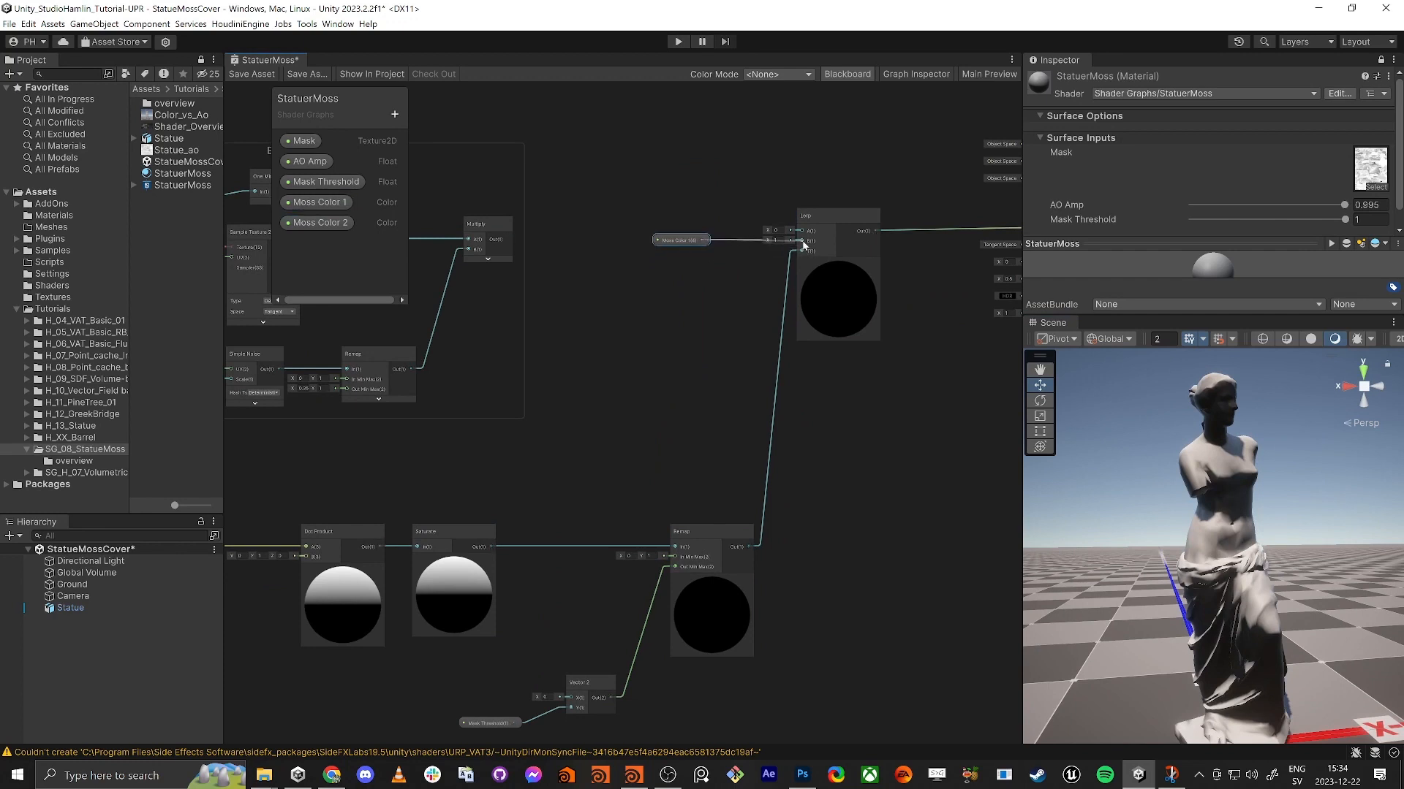
middle_drag(677, 240, 713, 416)
drag(711, 417, 707, 443)
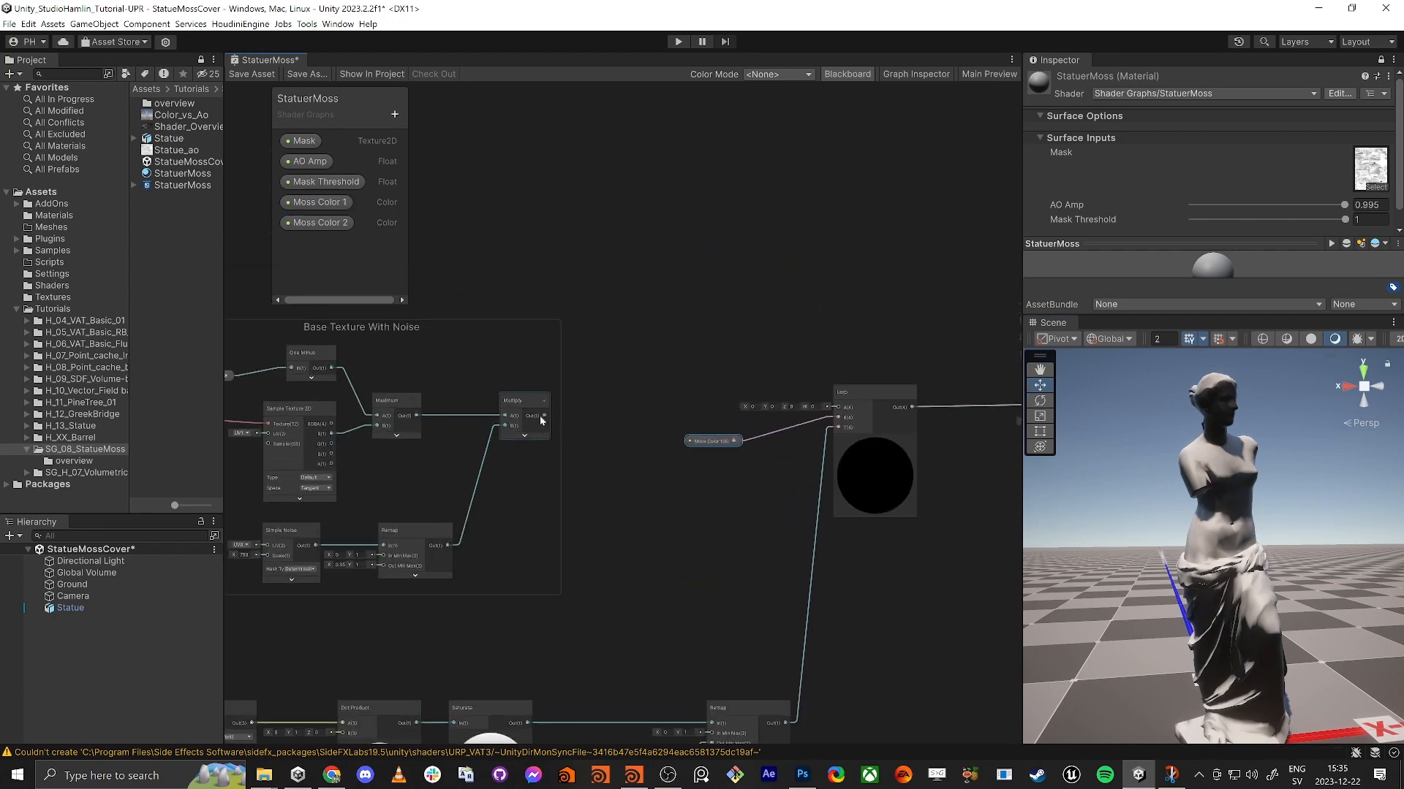
Connect the base texture group's Multiply output to the Lerp's A input and save the shader asset.
drag(549, 413, 852, 407)
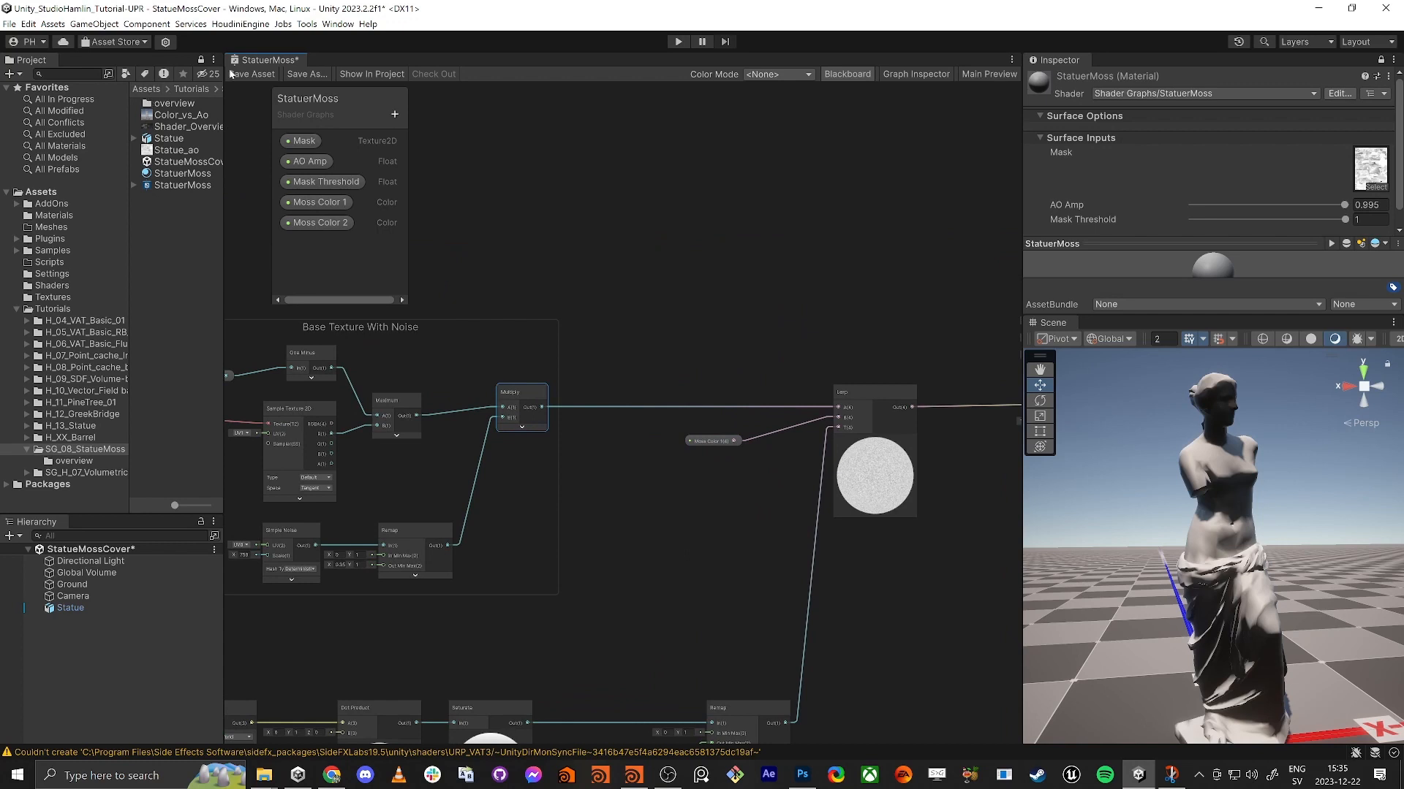
click(249, 74)
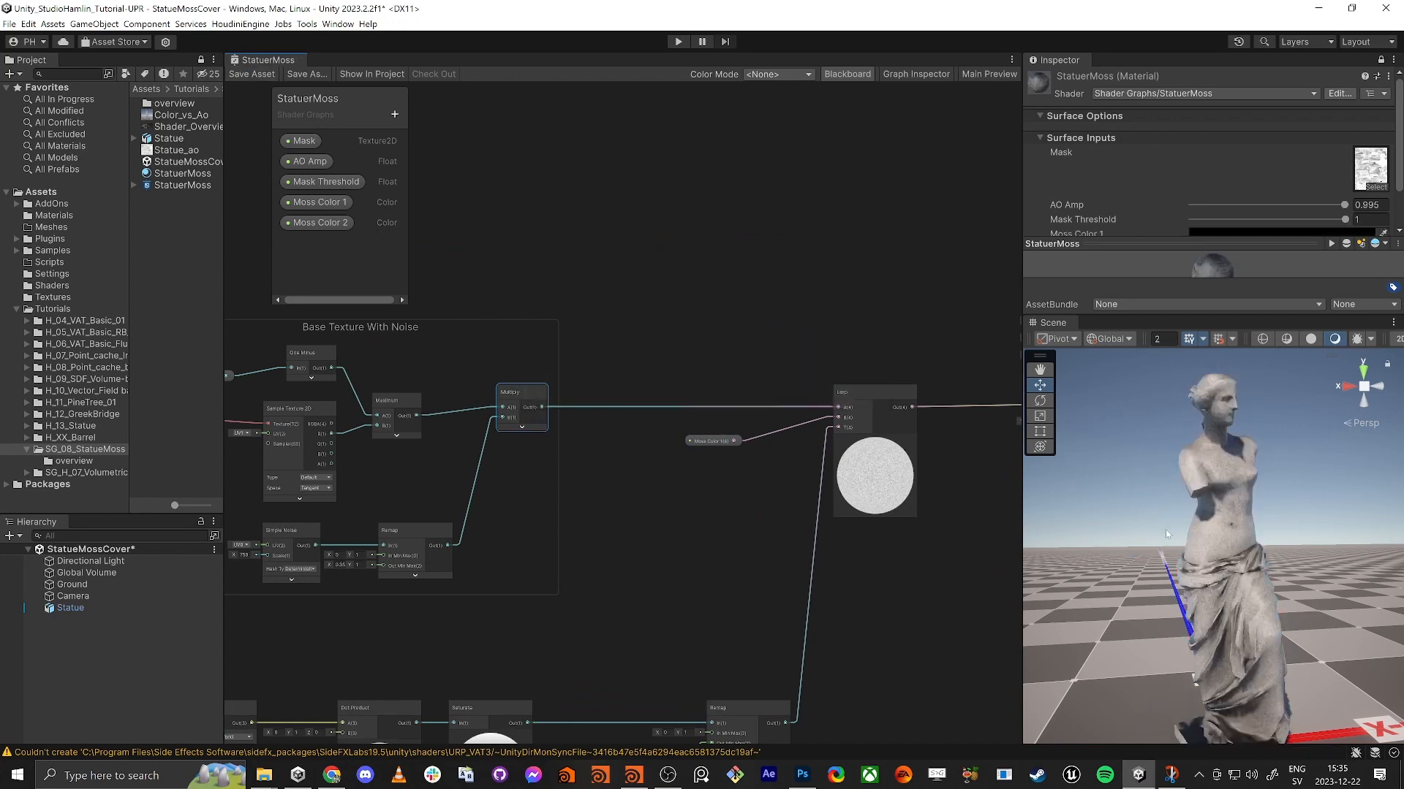
right_drag(1165, 530, 1170, 533)
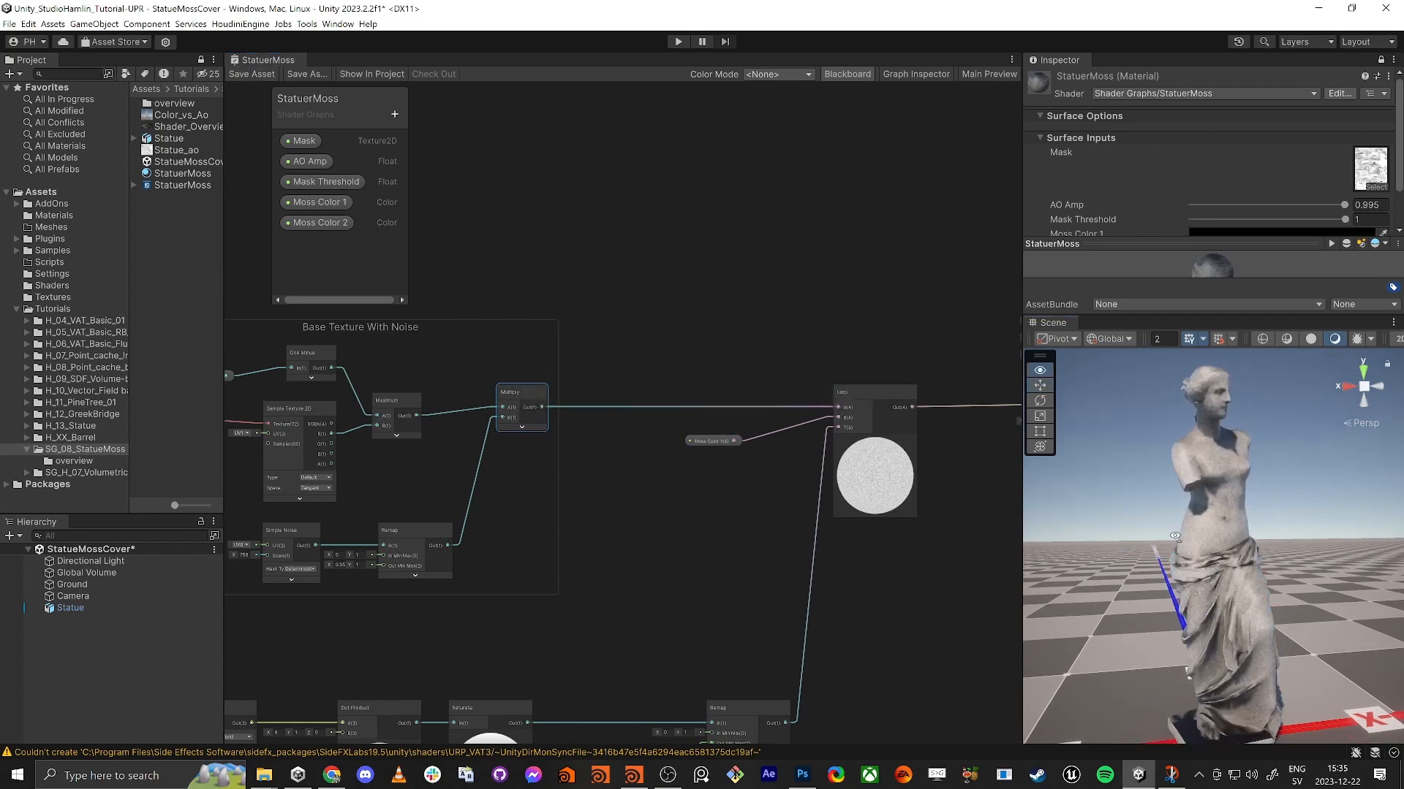
Set the material's Moss Color 1 to a muted dark green.
click(1251, 232)
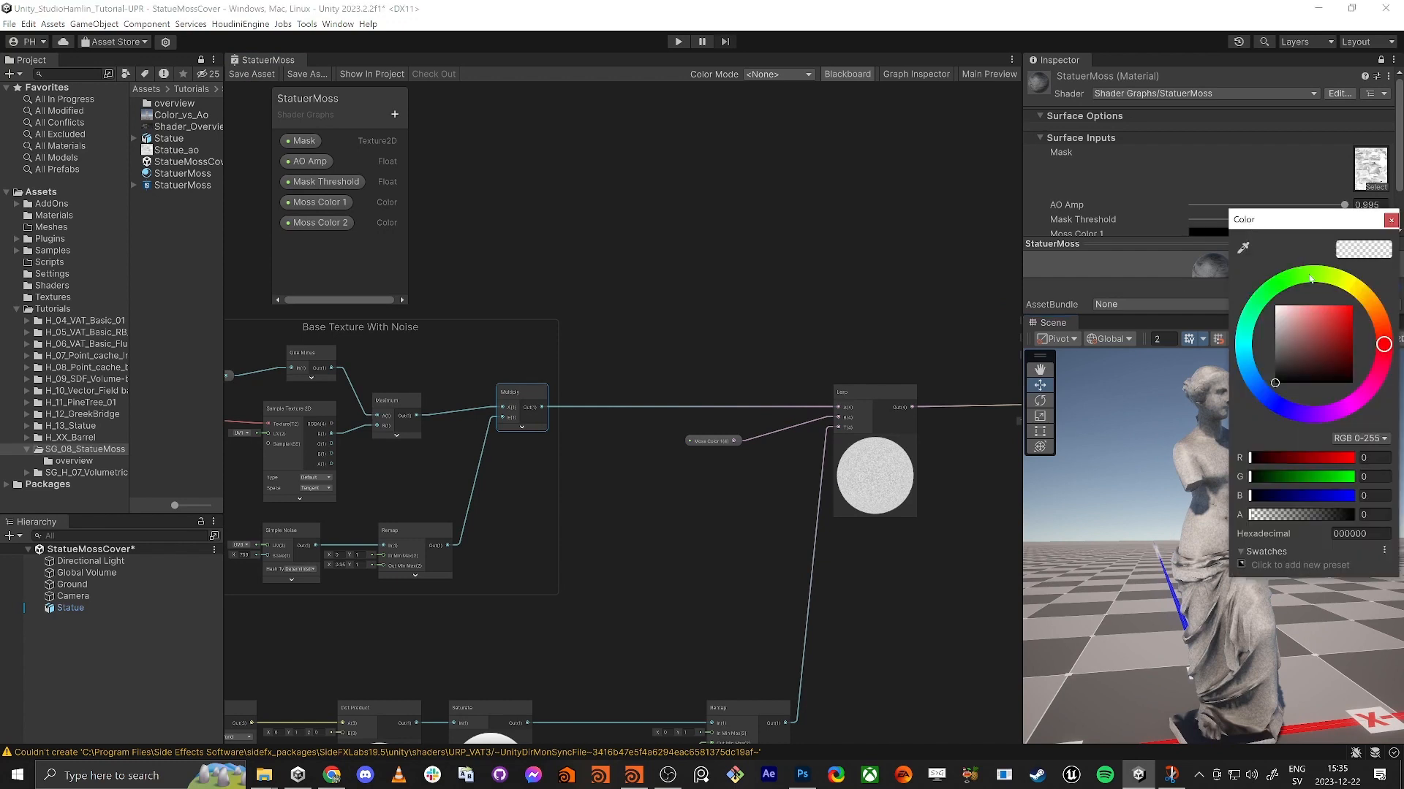
click(1292, 277)
click(1313, 356)
drag(1314, 355, 1322, 349)
click(1390, 220)
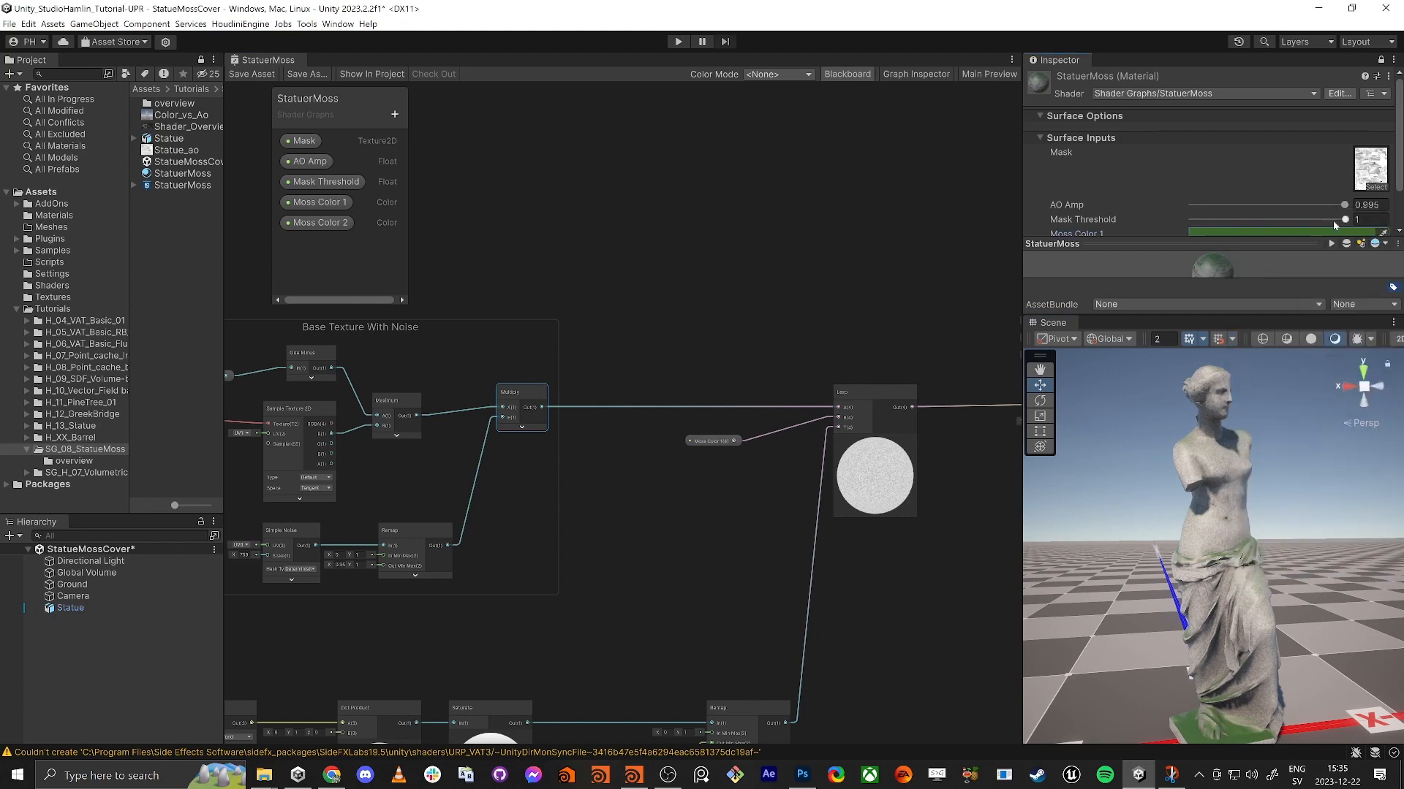
Lower the material's Mask Threshold to 0.959 while viewing the moss coverage on the whole statue.
right_drag(1134, 451, 1133, 517)
key(s)
drag(1345, 220, 1339, 266)
alt+drag(1087, 545, 1116, 536)
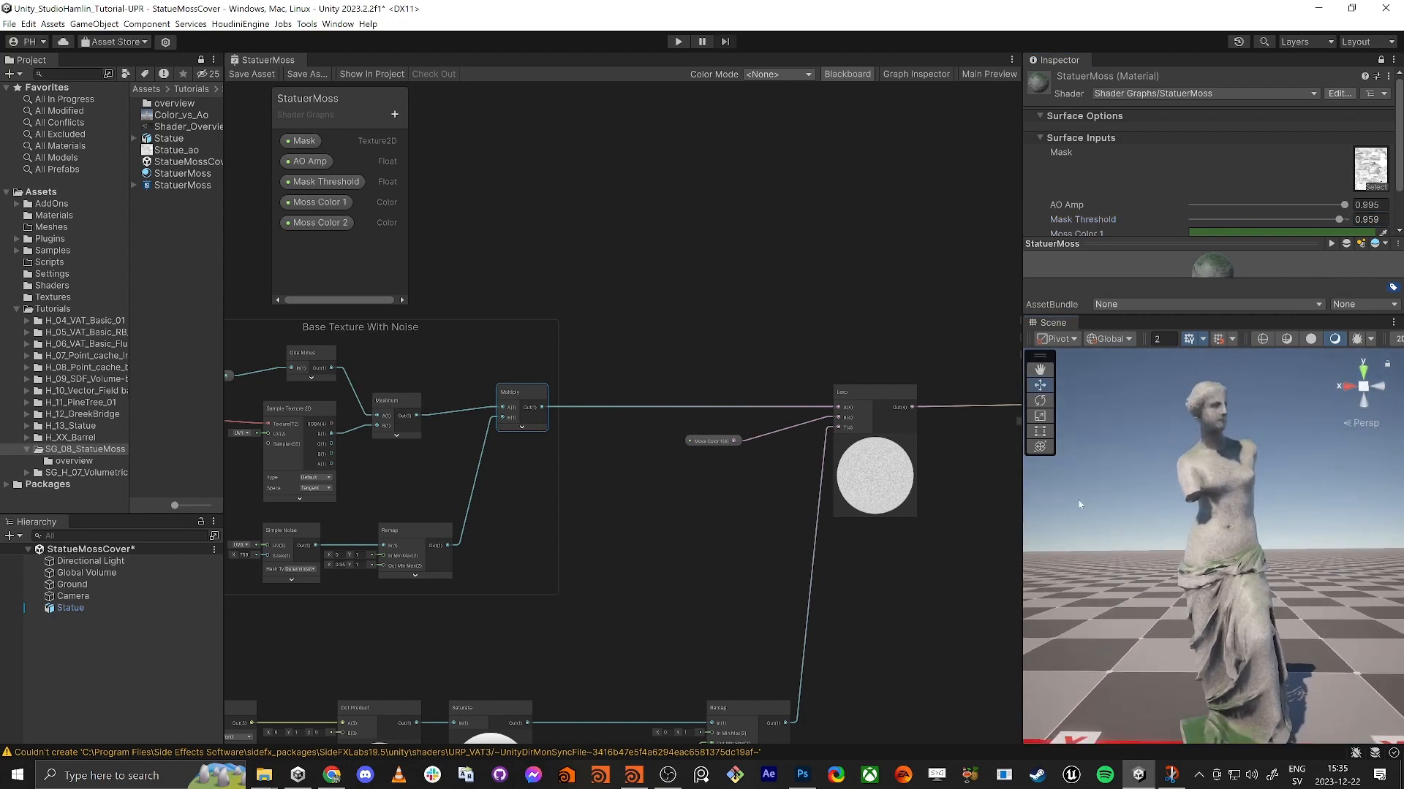
Move the mask's Remap and Vector 2 nodes closer to Saturate and place the Mask Threshold node before Vector 2.
middle_drag(629, 550, 668, 502)
drag(745, 391, 749, 376)
scroll(672, 562, down, 3)
middle_drag(658, 577, 708, 502)
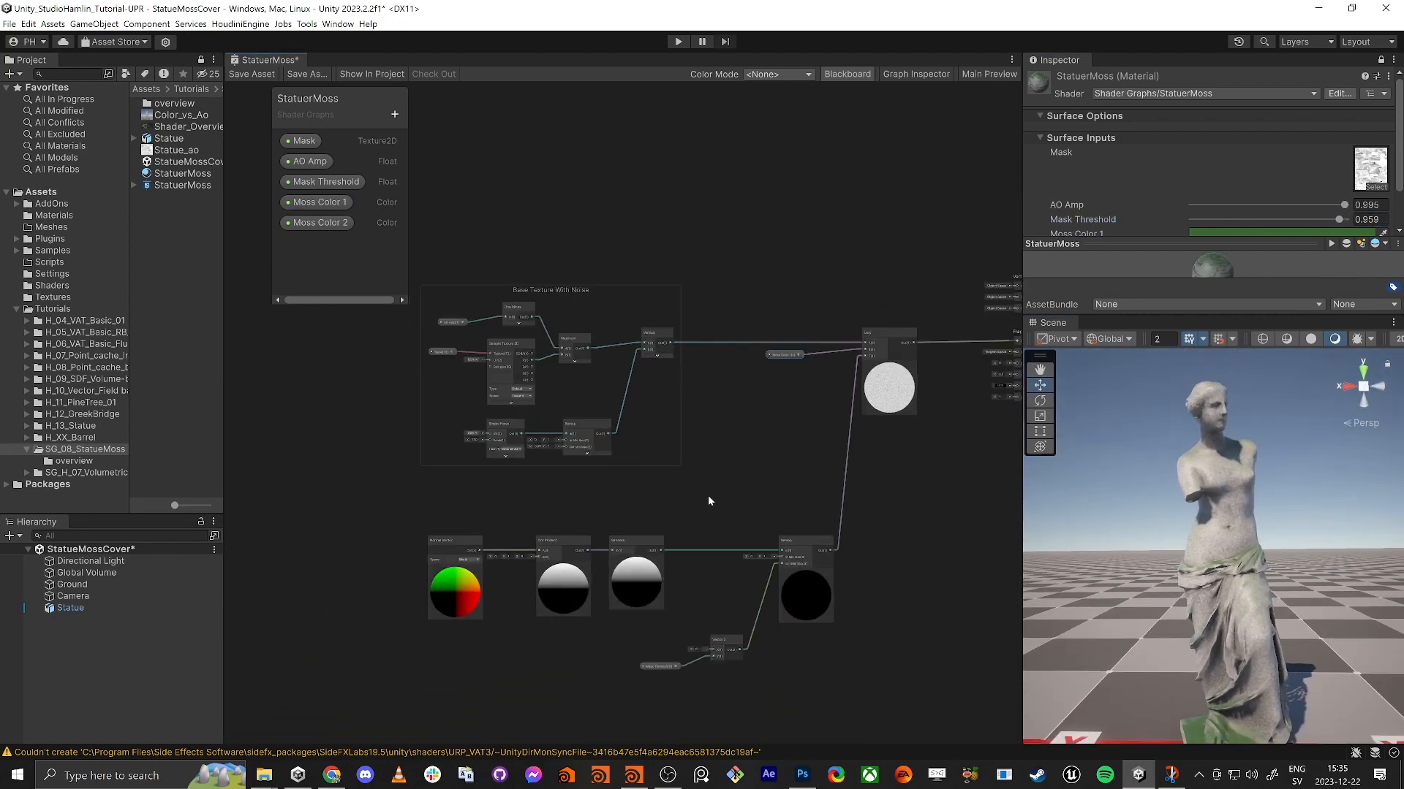
drag(405, 530, 467, 534)
drag(630, 581, 632, 583)
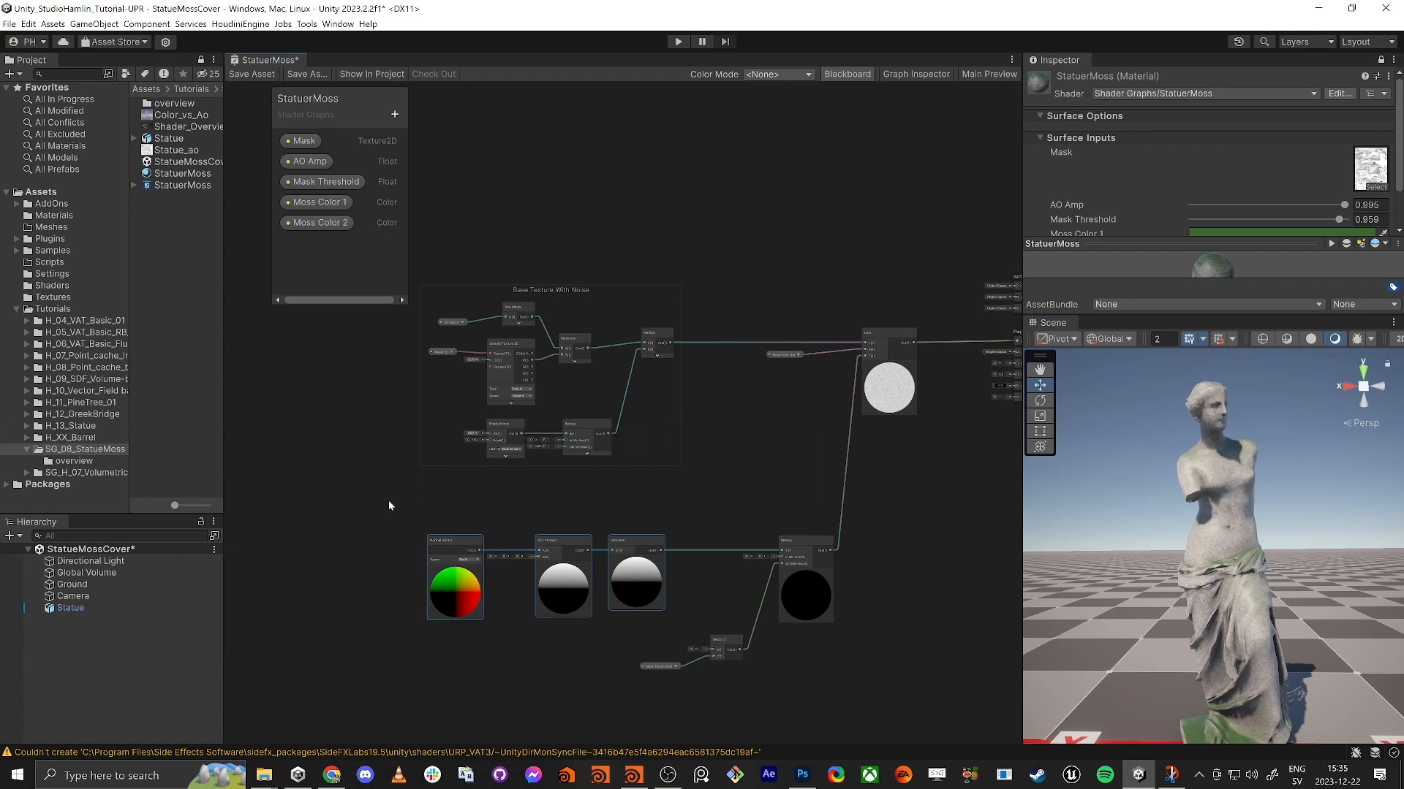
middle_drag(388, 502, 383, 435)
click(388, 441)
scroll(571, 503, up, 3)
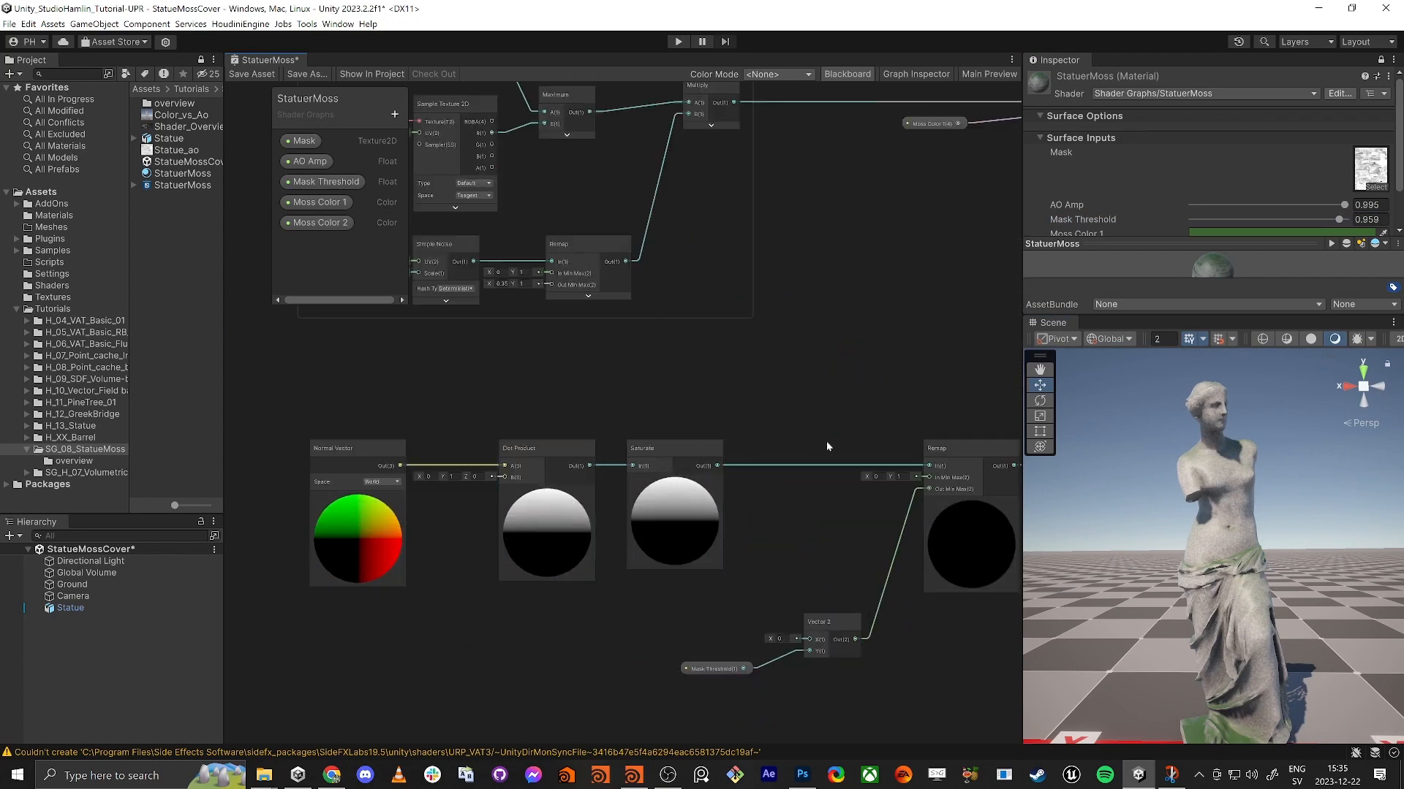
drag(990, 663, 991, 665)
drag(971, 465, 825, 473)
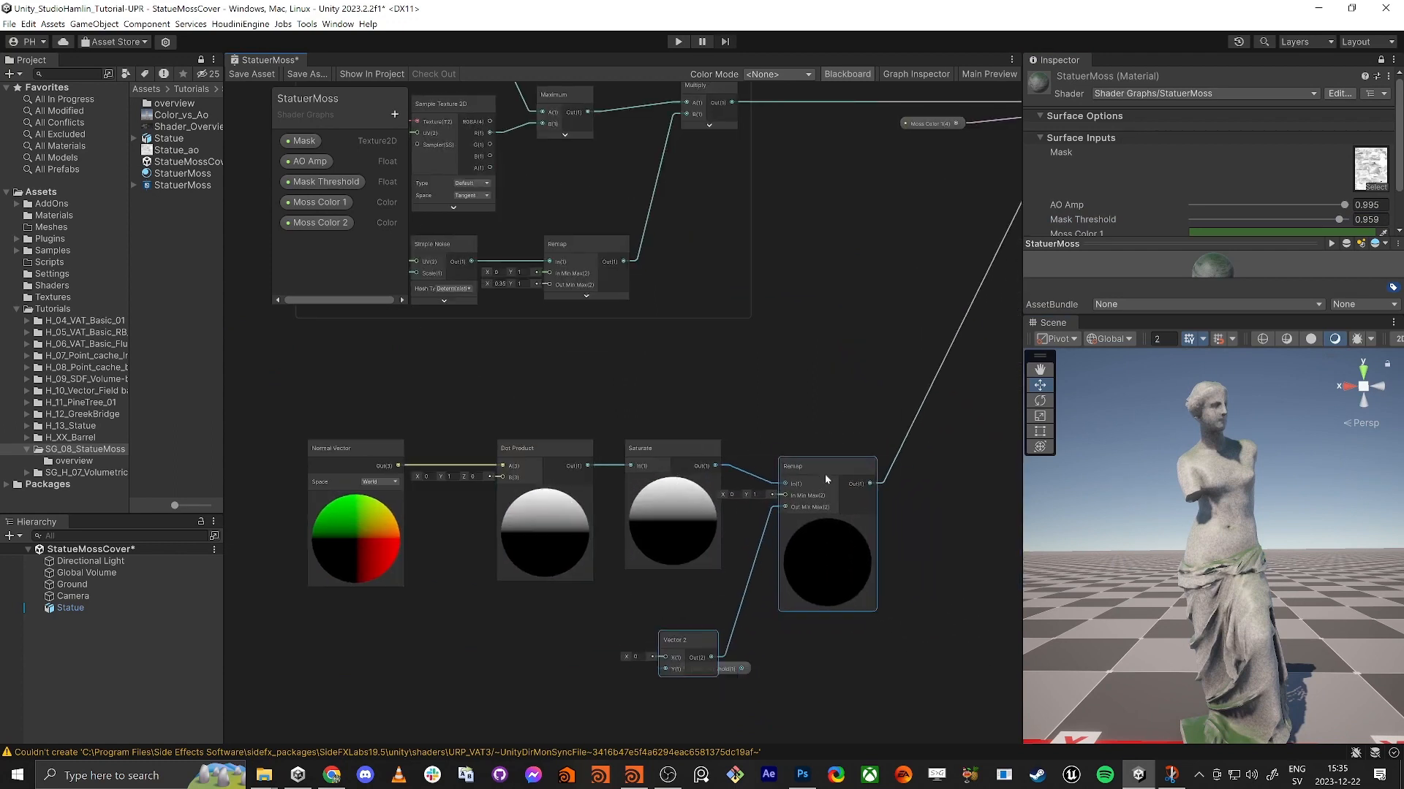
drag(720, 661, 577, 630)
click(578, 630)
drag(724, 650, 549, 619)
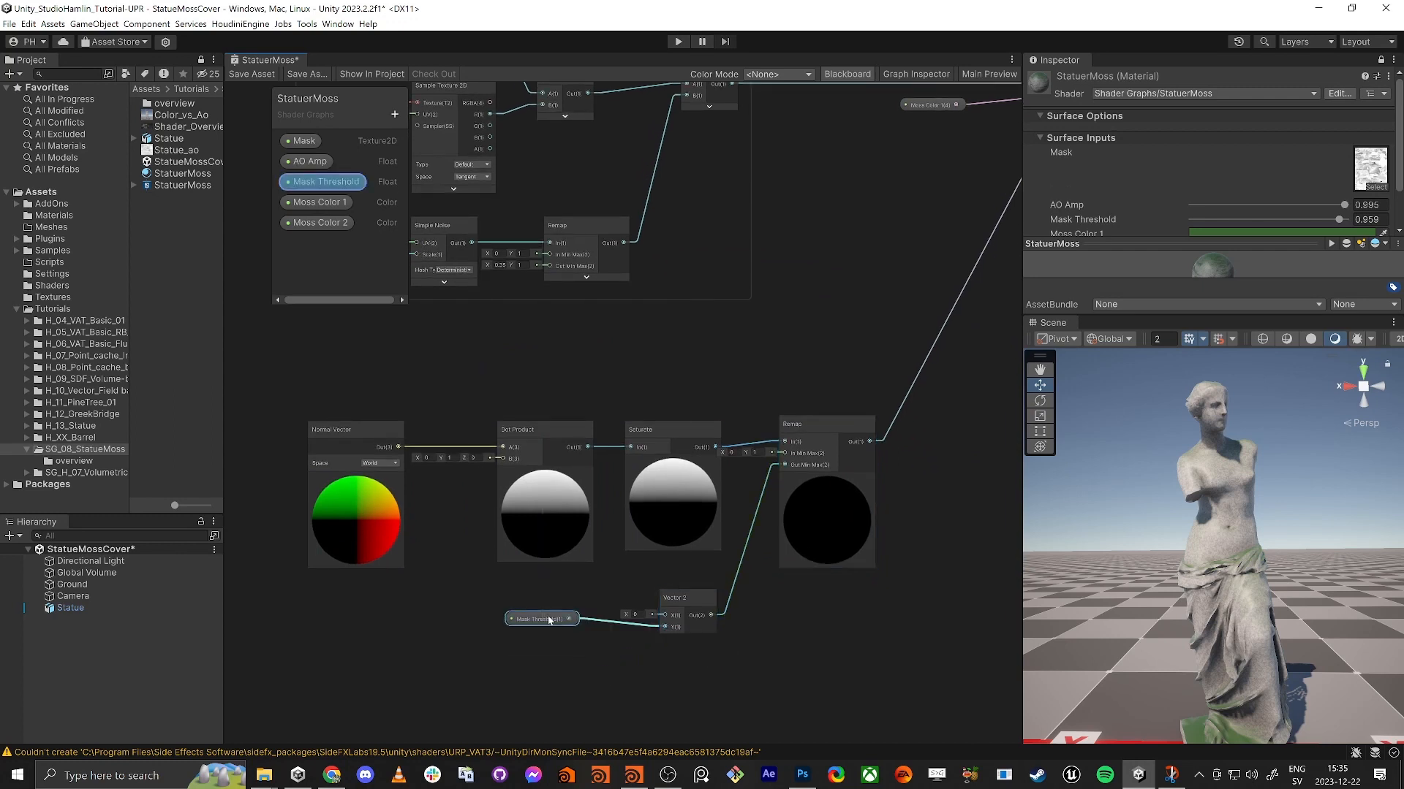
Group the normal mask nodes as "Mask From Dot" and position the group below the Base Texture With Noise group.
drag(774, 437, 786, 437)
right_click(811, 424)
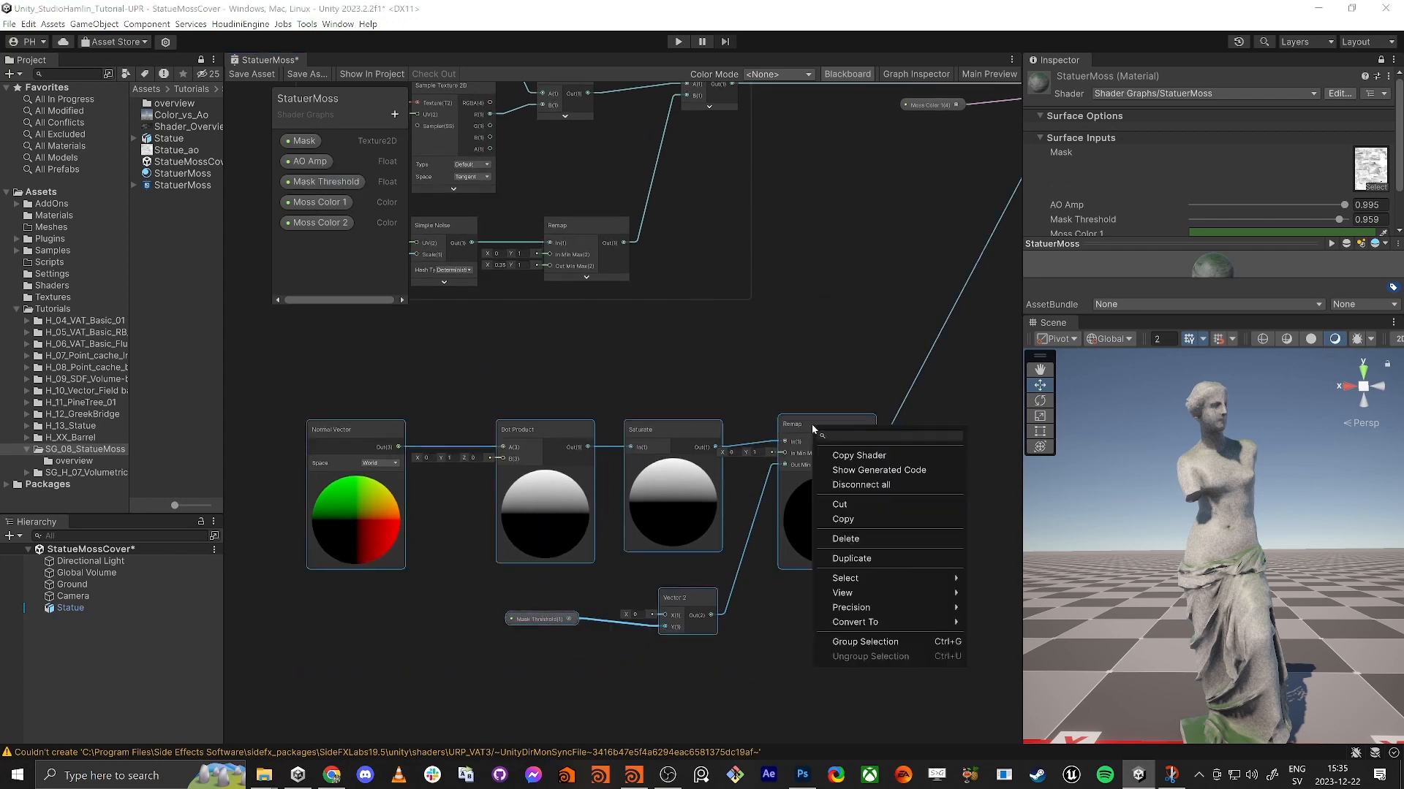
click(840, 620)
text(M)
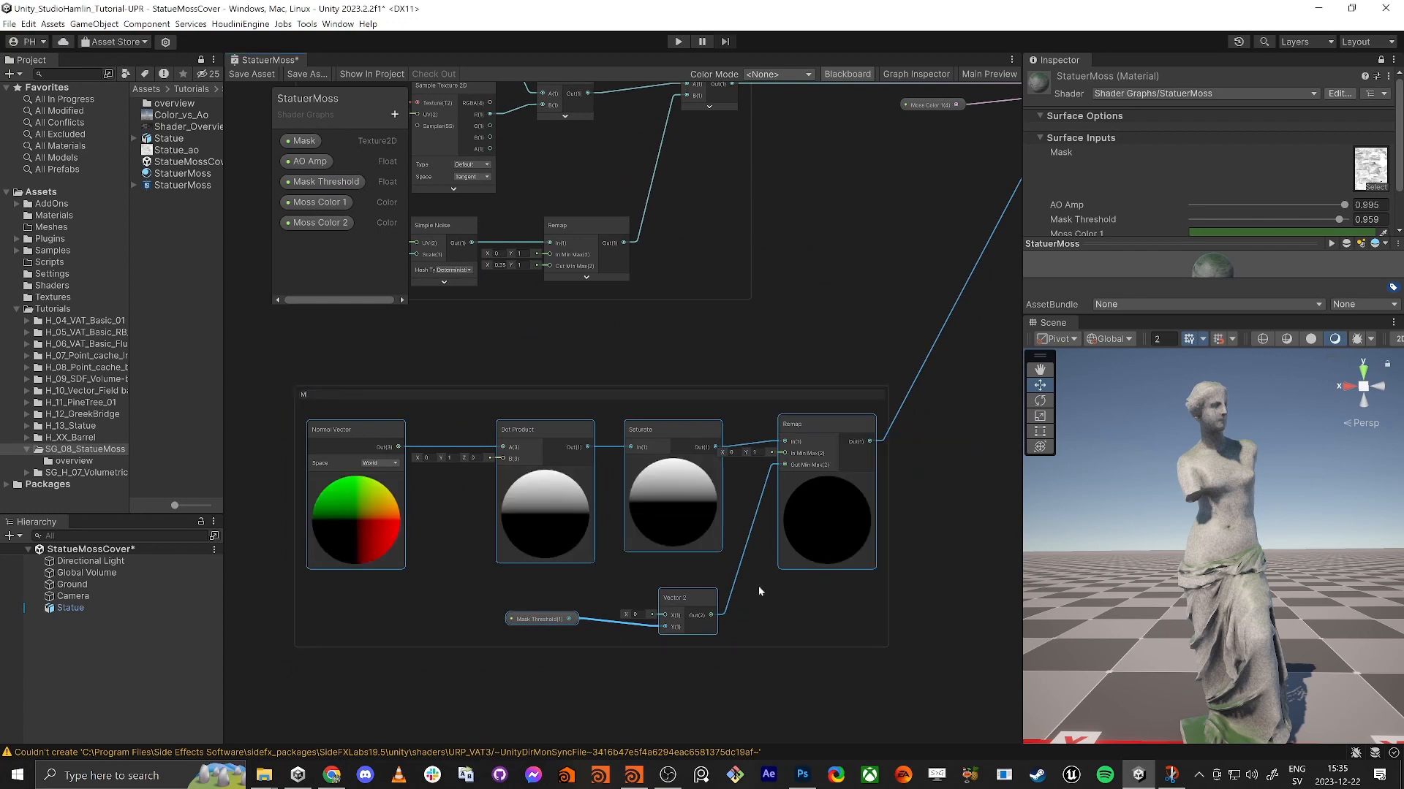
text(ask From Dot)
key(Return)
scroll(633, 322, down, 5)
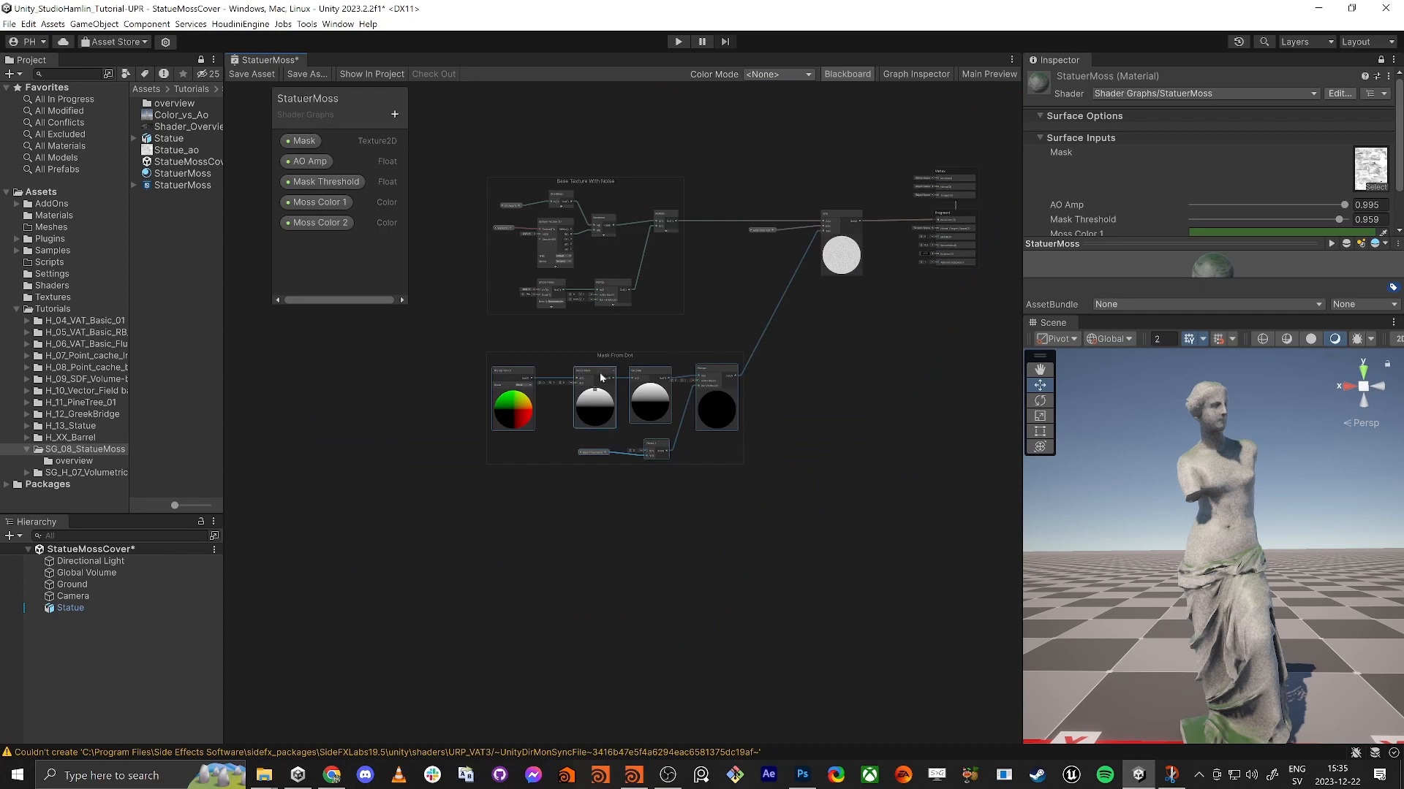
drag(607, 356, 584, 361)
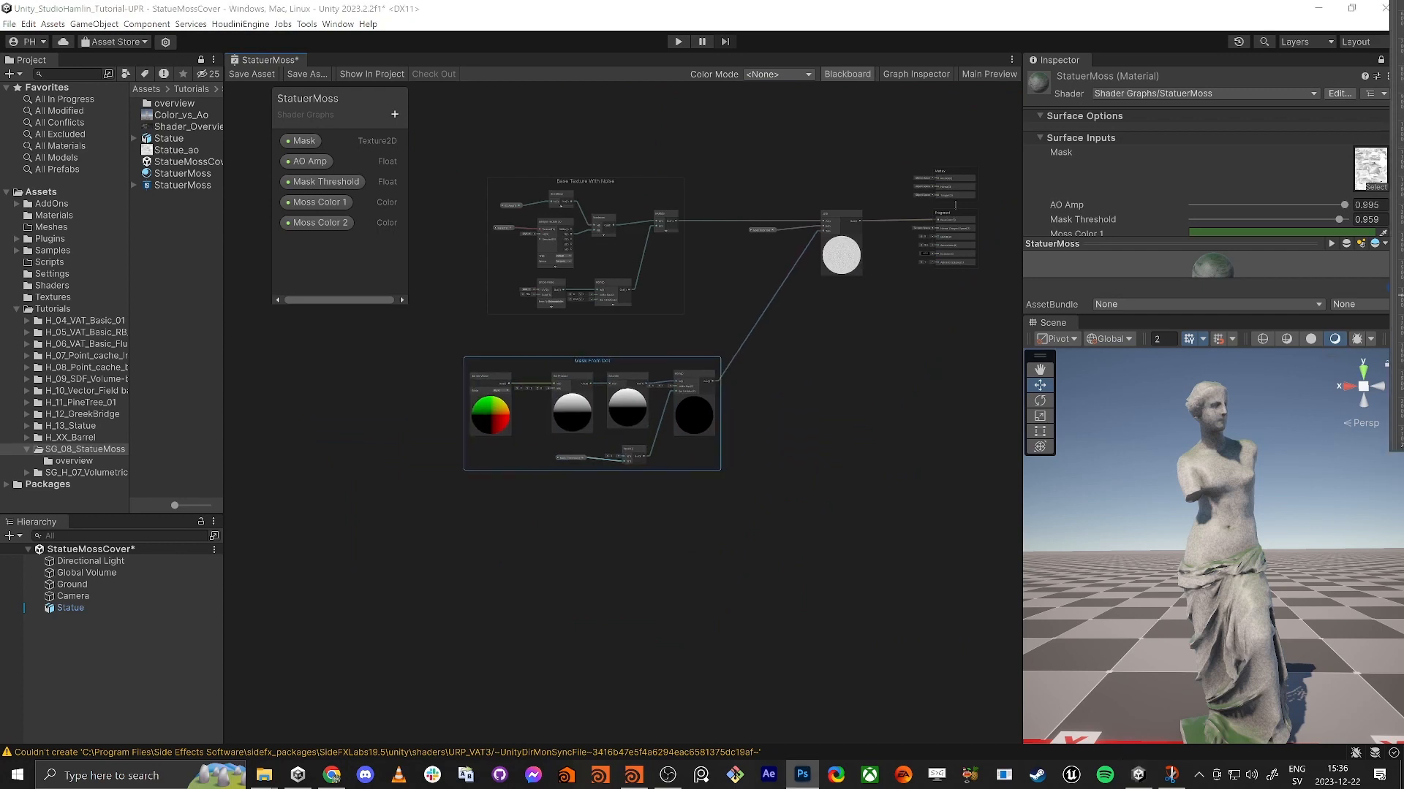
Create a Simple Noise node and place it in the empty area above the Base Texture With Noise group.
click(1197, 529)
right_drag(1196, 530, 1138, 722)
key(s)
middle_drag(778, 378, 836, 575)
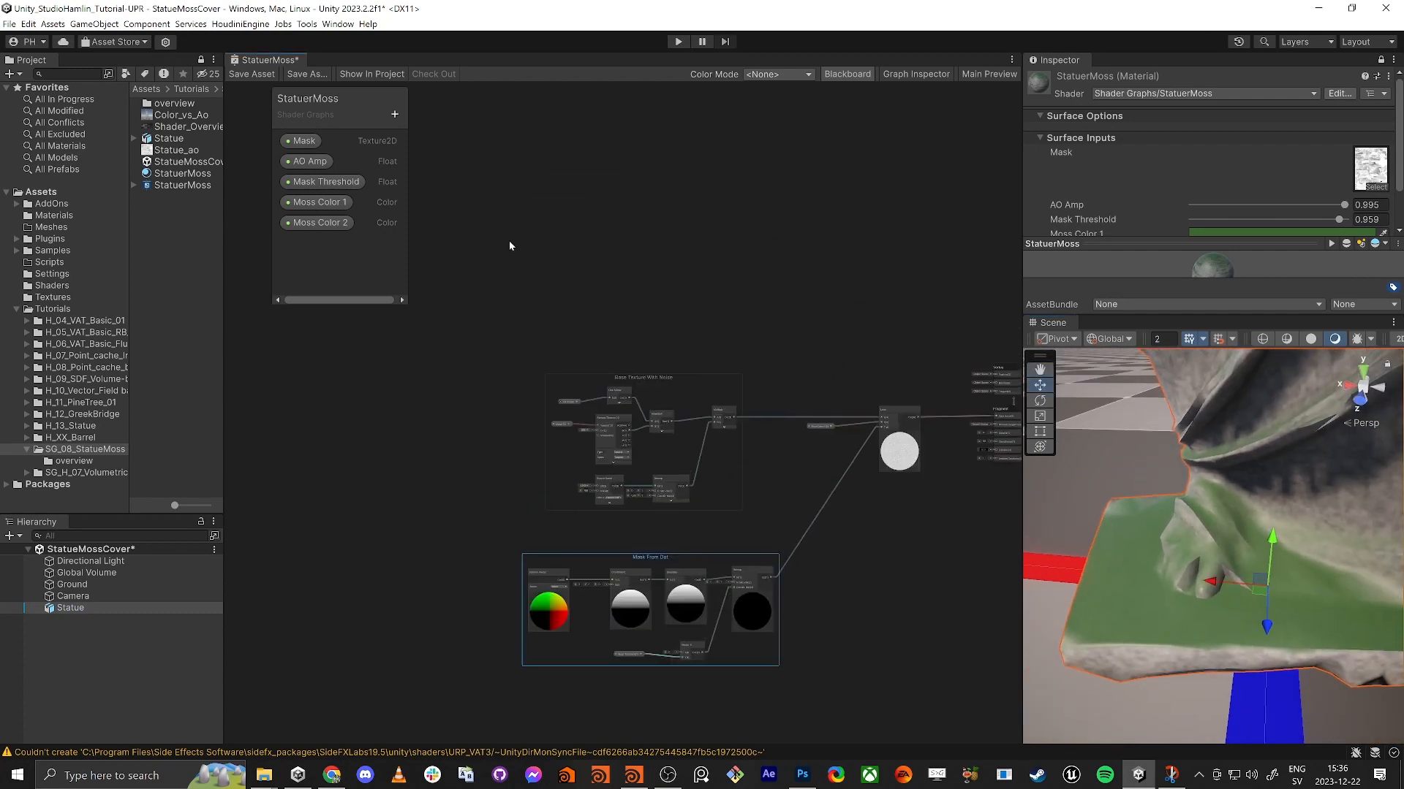
middle_drag(740, 307, 775, 319)
key(alt+Tab)
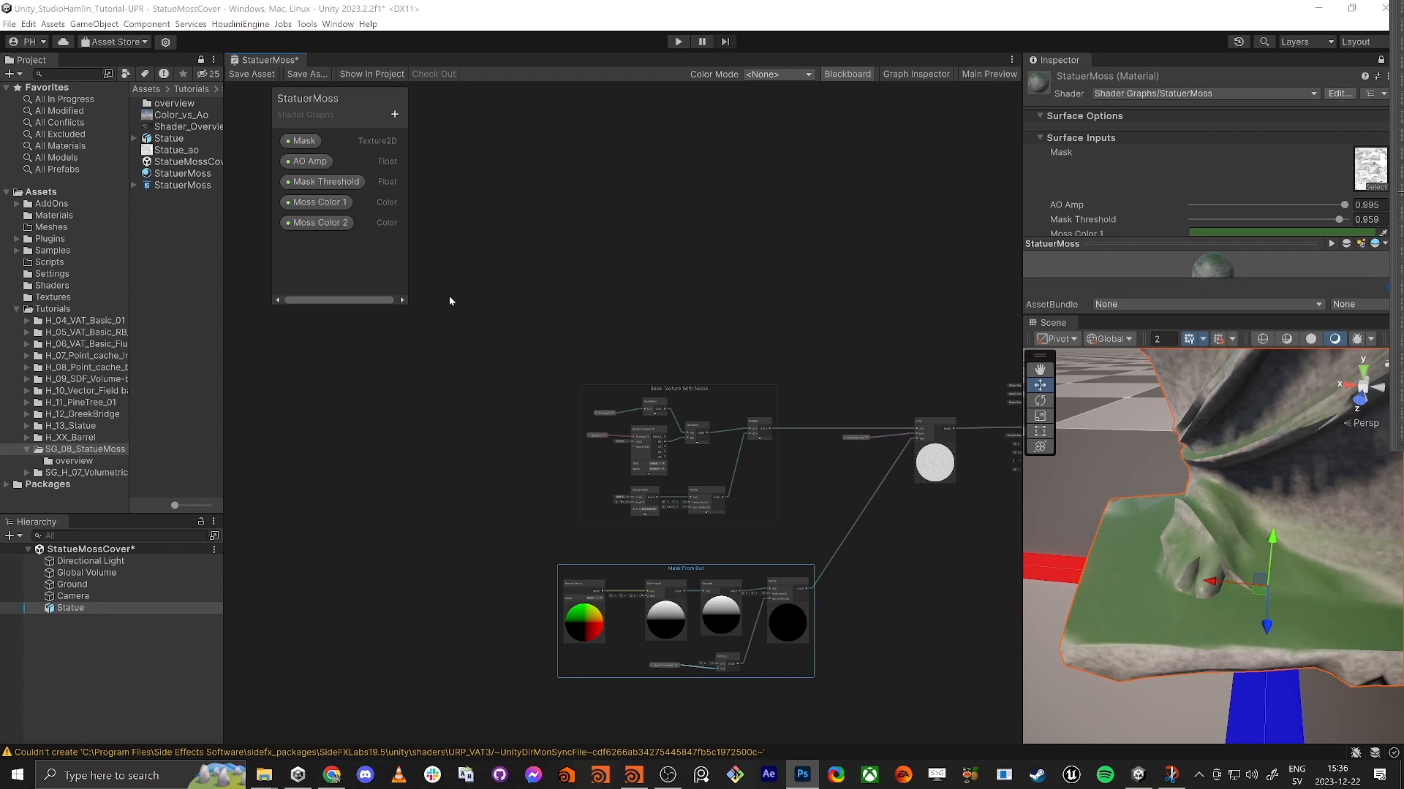
click(596, 331)
key(space)
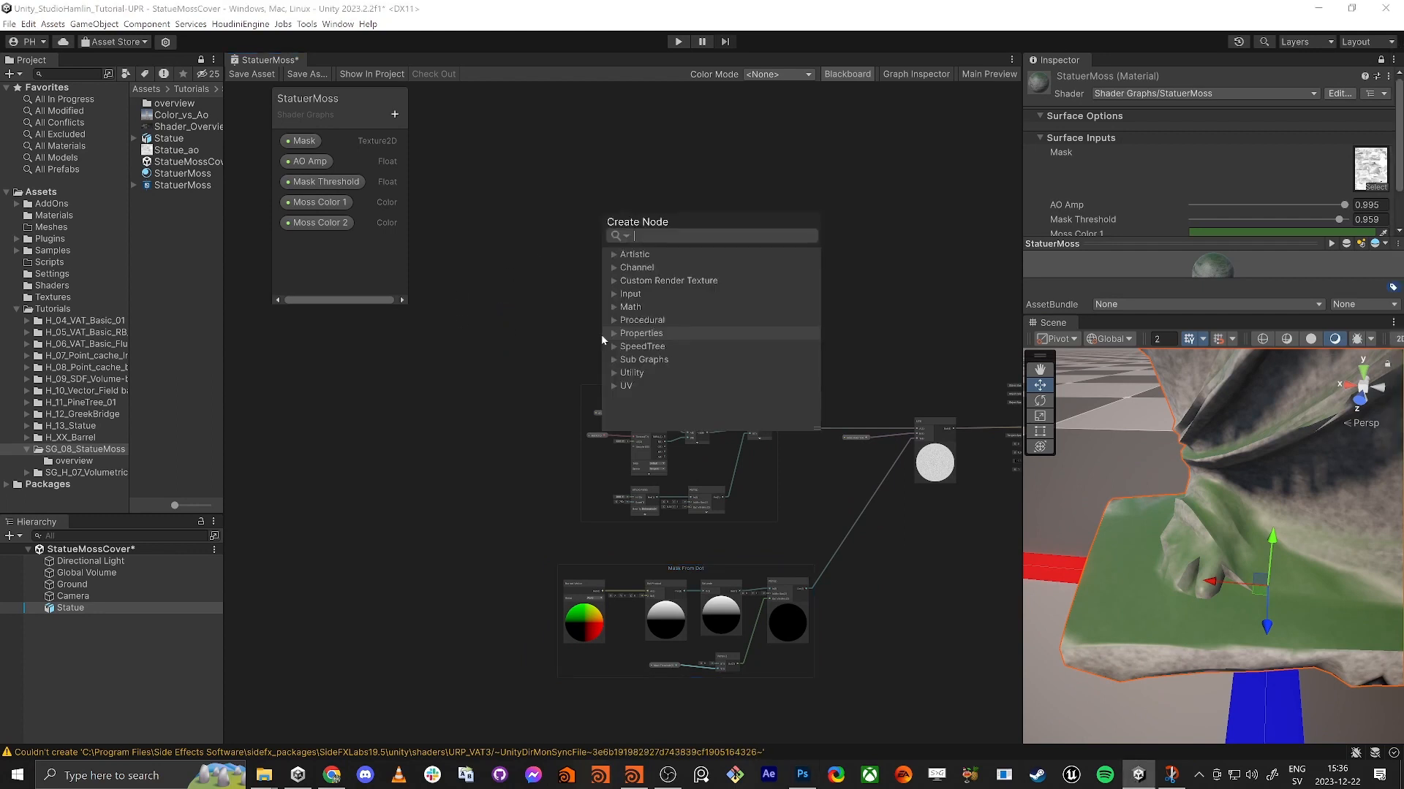
text(noise)
key(Return)
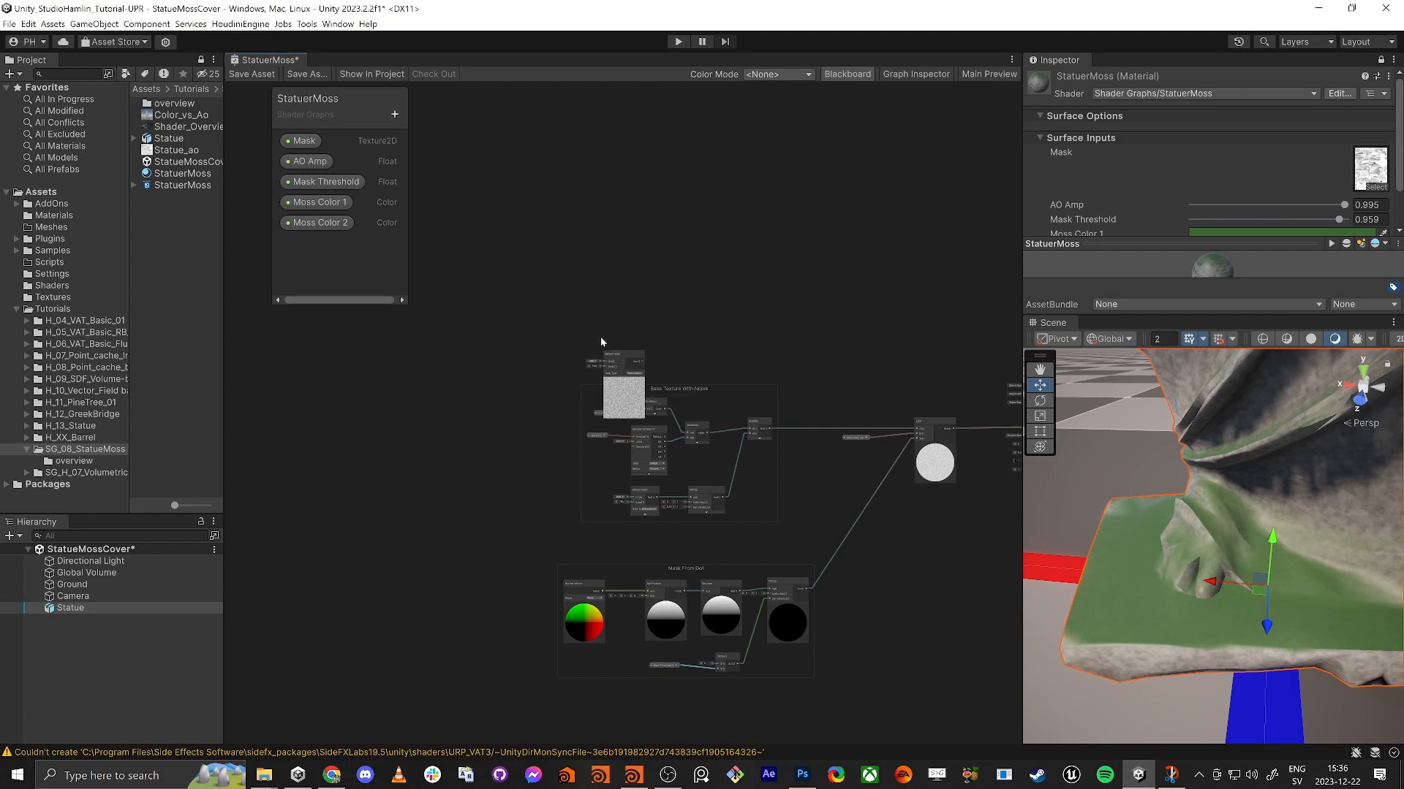
drag(621, 358, 657, 231)
scroll(707, 326, up, 4)
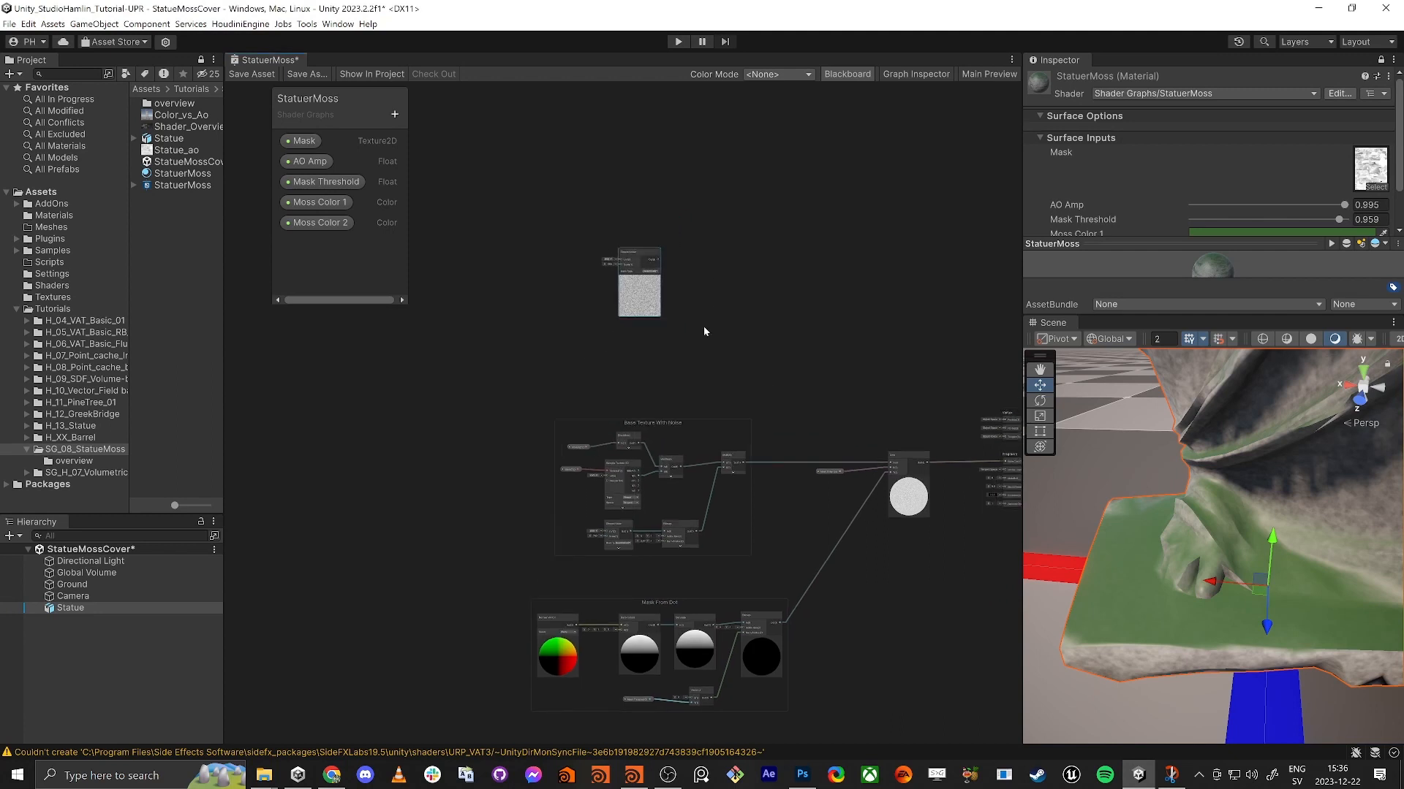
Add a Moss Color 1 node and a Moss Color 2 node to the right of the new Simple Noise node.
key(alt+Tab)
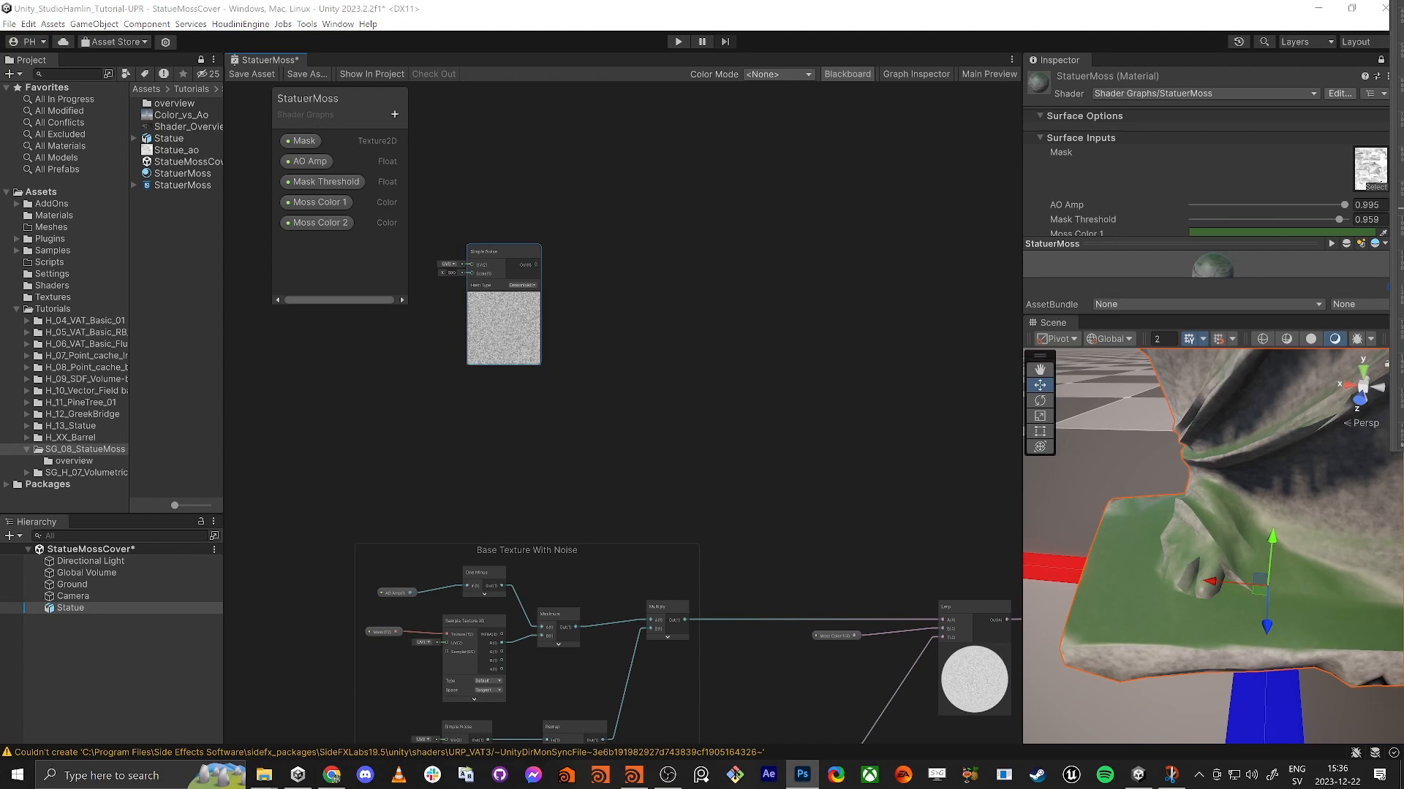
click(758, 264)
key(space)
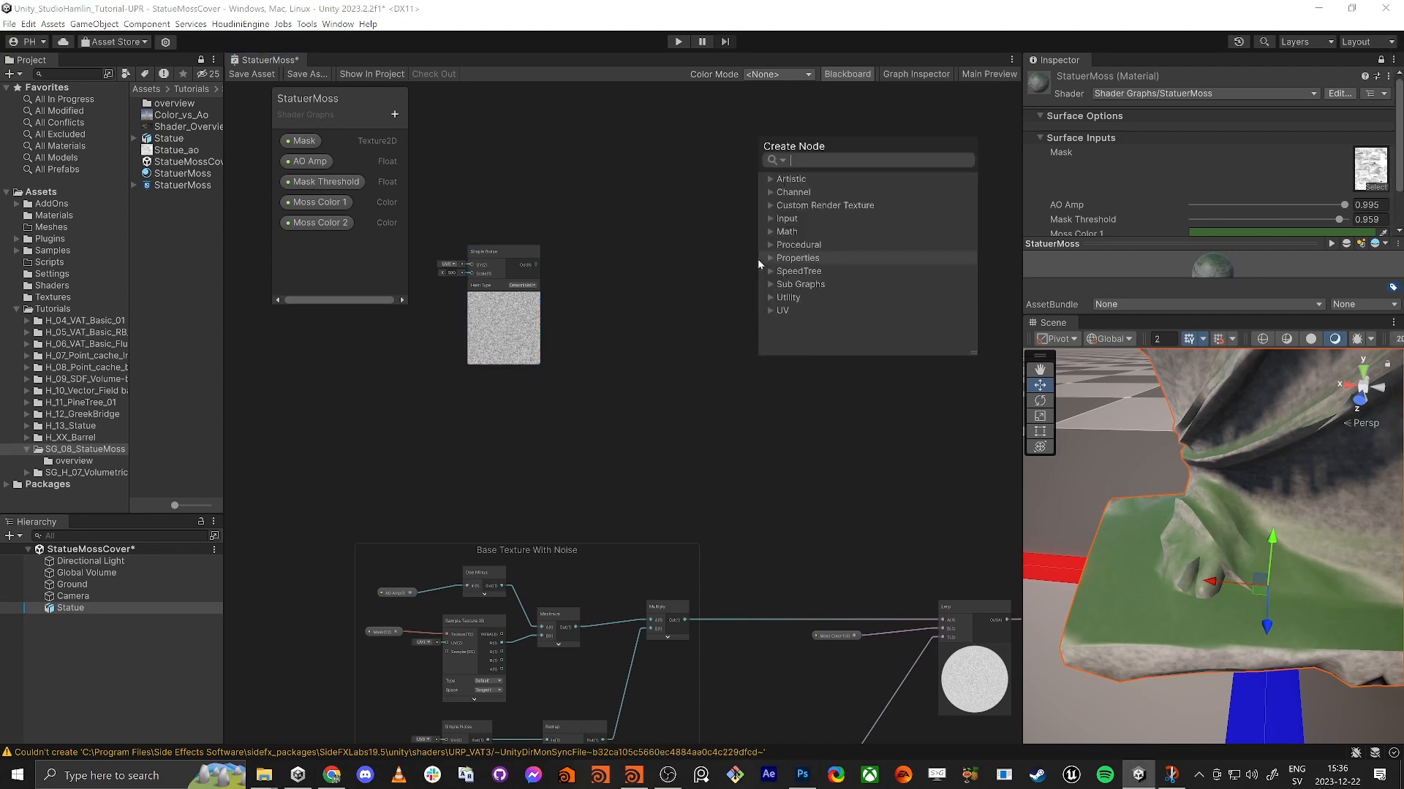
text(mos)
key(Return)
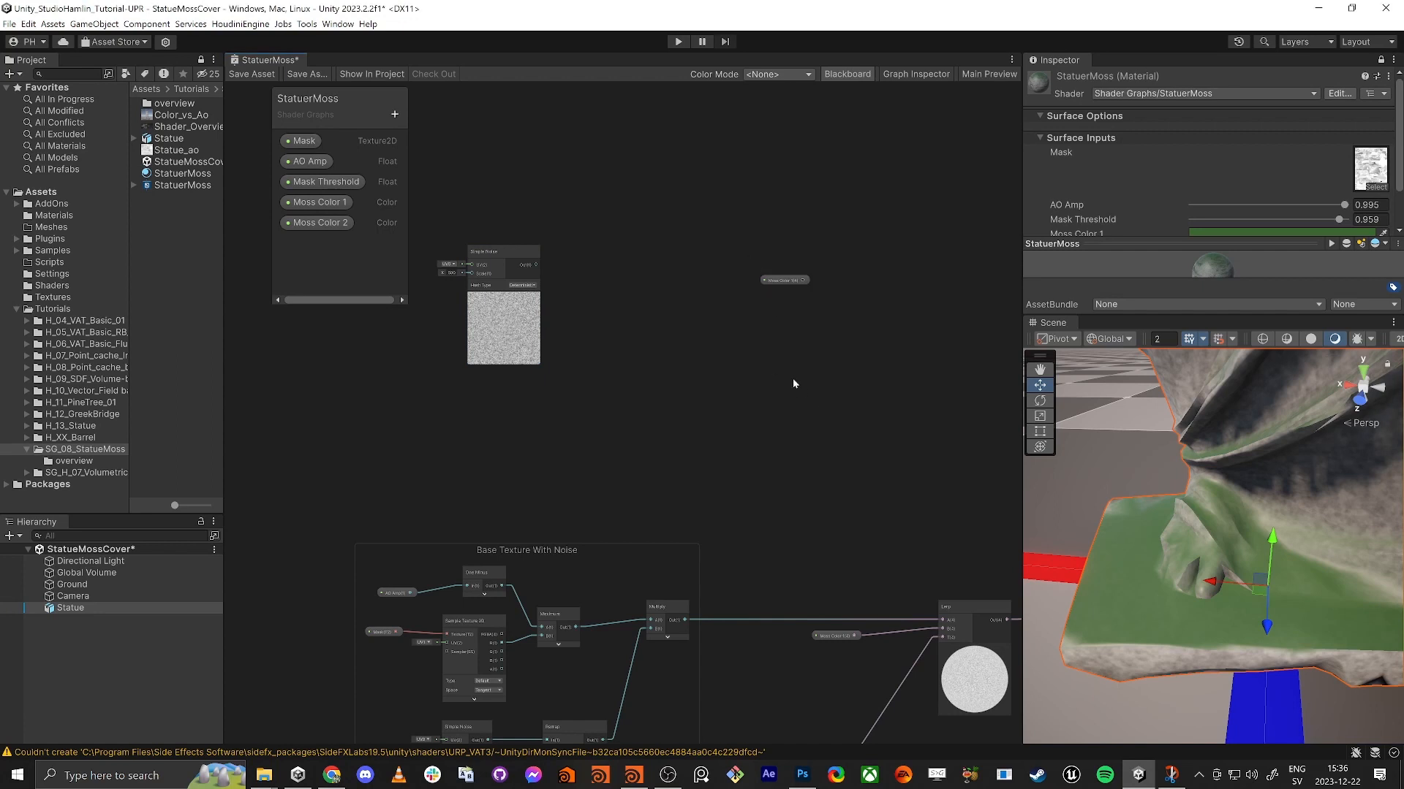
key(space)
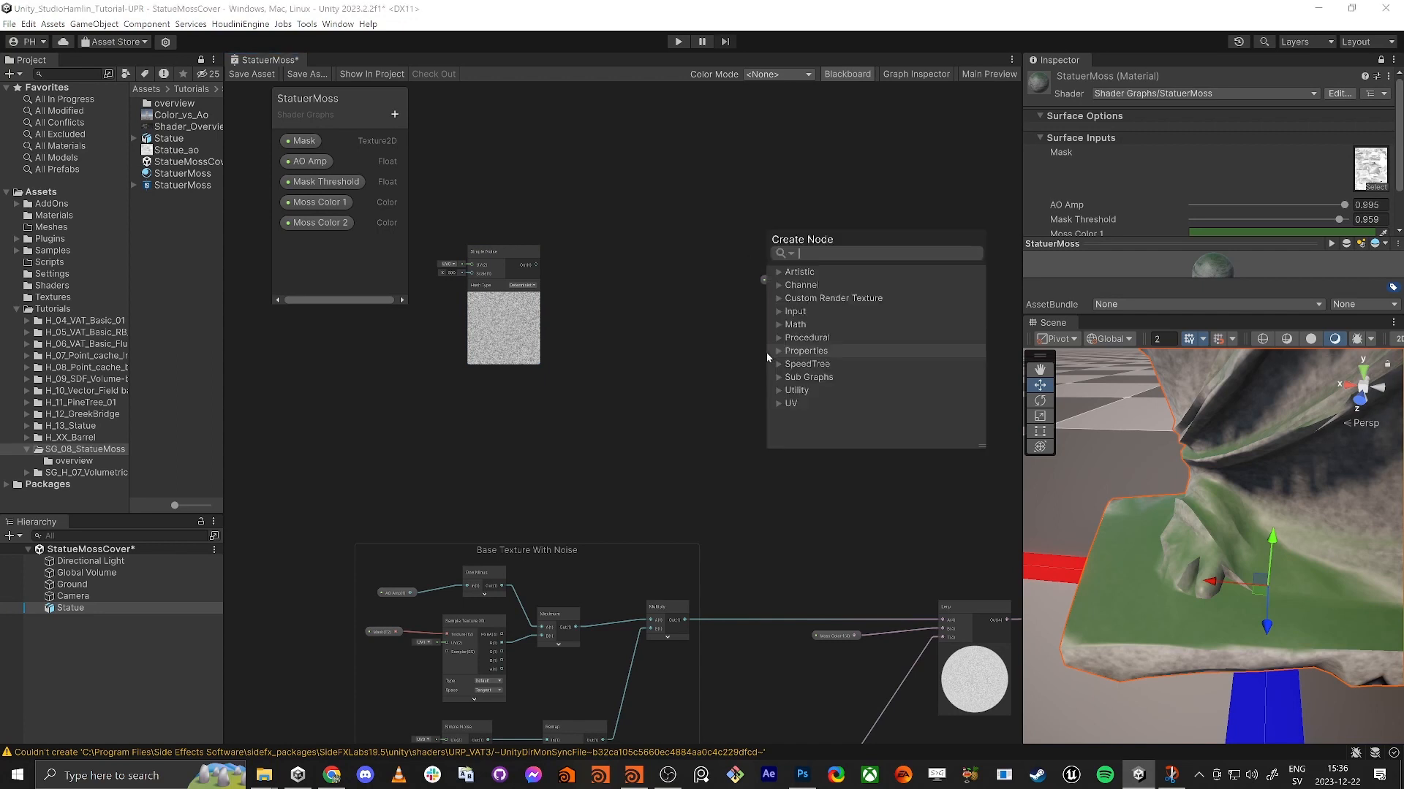
text(mos)
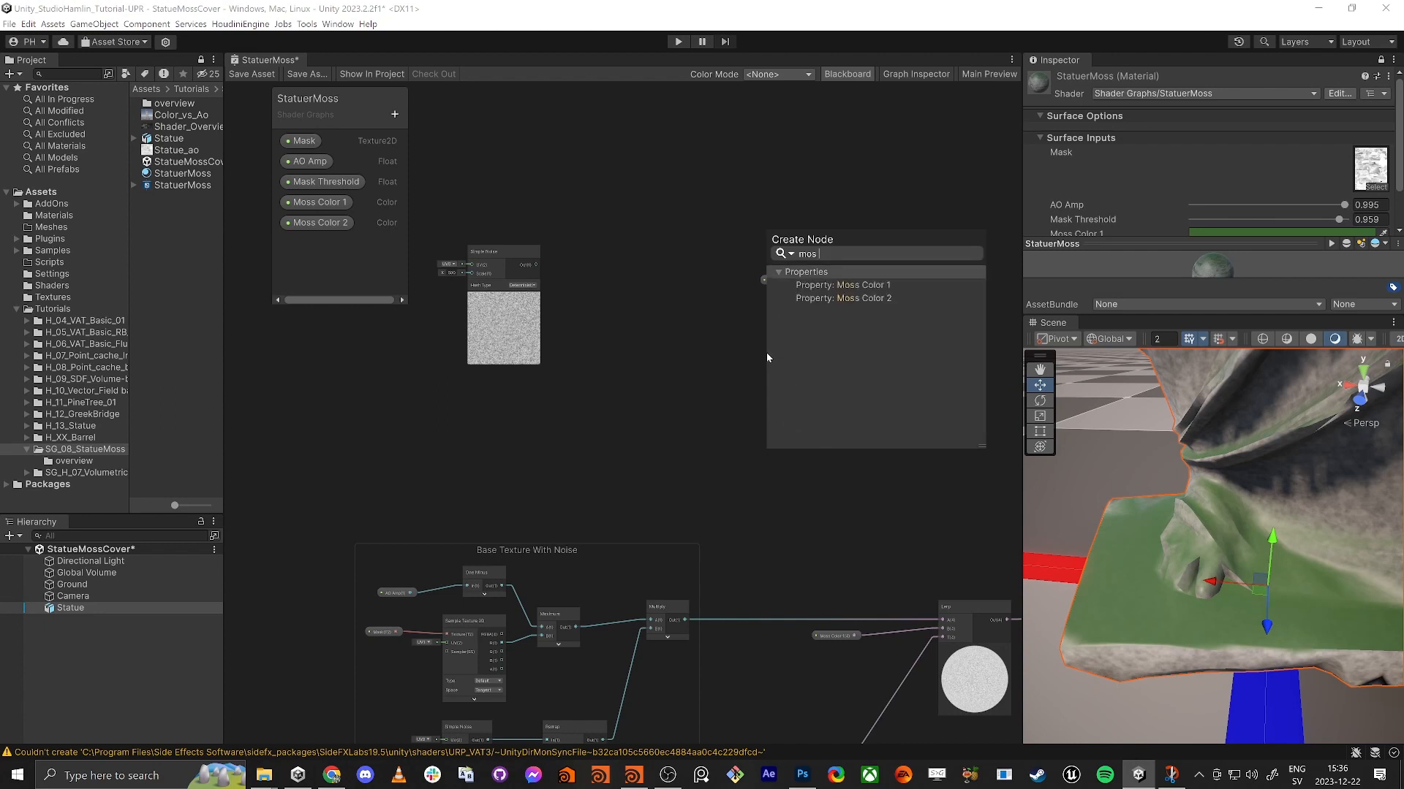
key(Down)
key(Down)
key(Return)
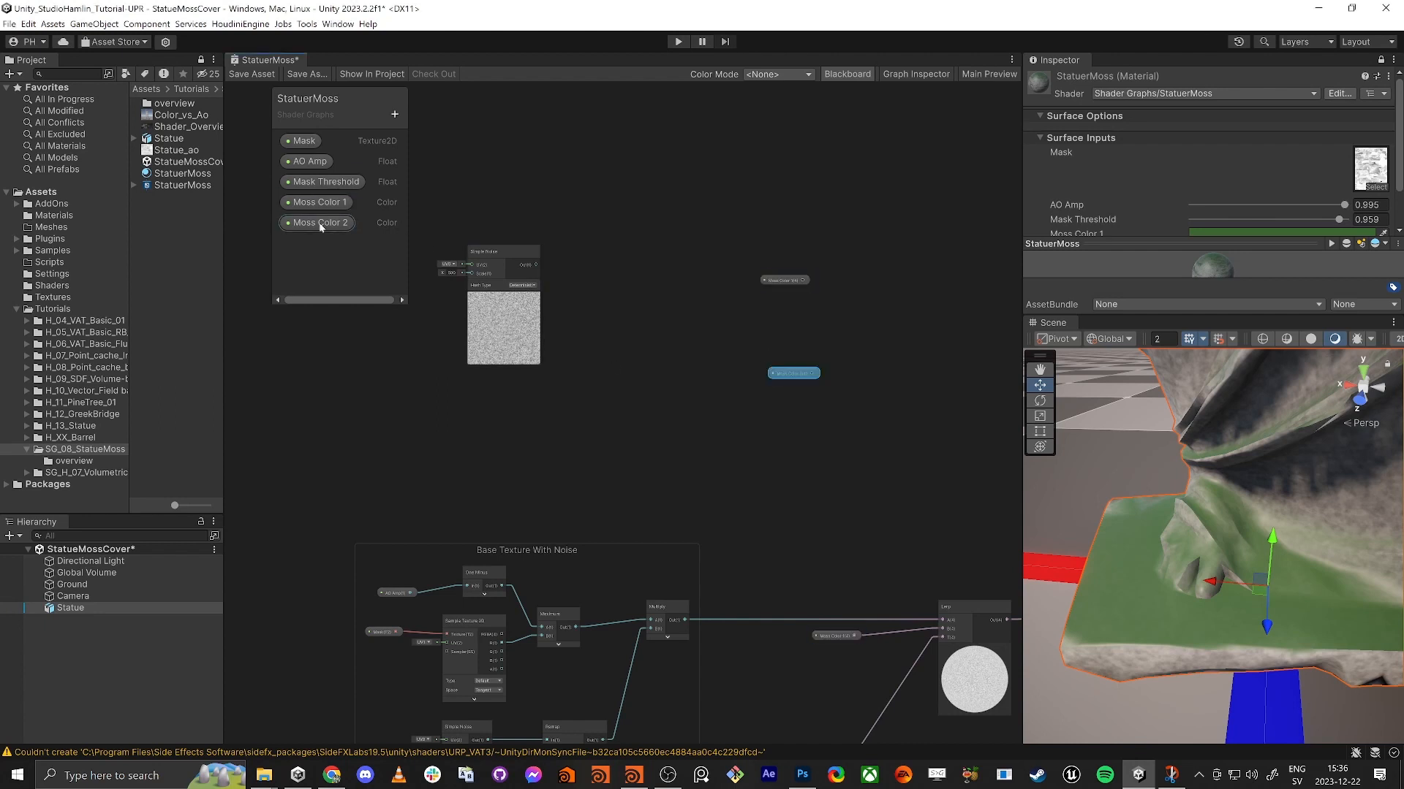
mouse_move(797, 281)
mouse_down()
mouse_move(825, 284)
mouse_move(797, 284)
mouse_up()
Create a Lerp node fed by Moss Color 1 in A and Moss Color 2 in B.
key(space)
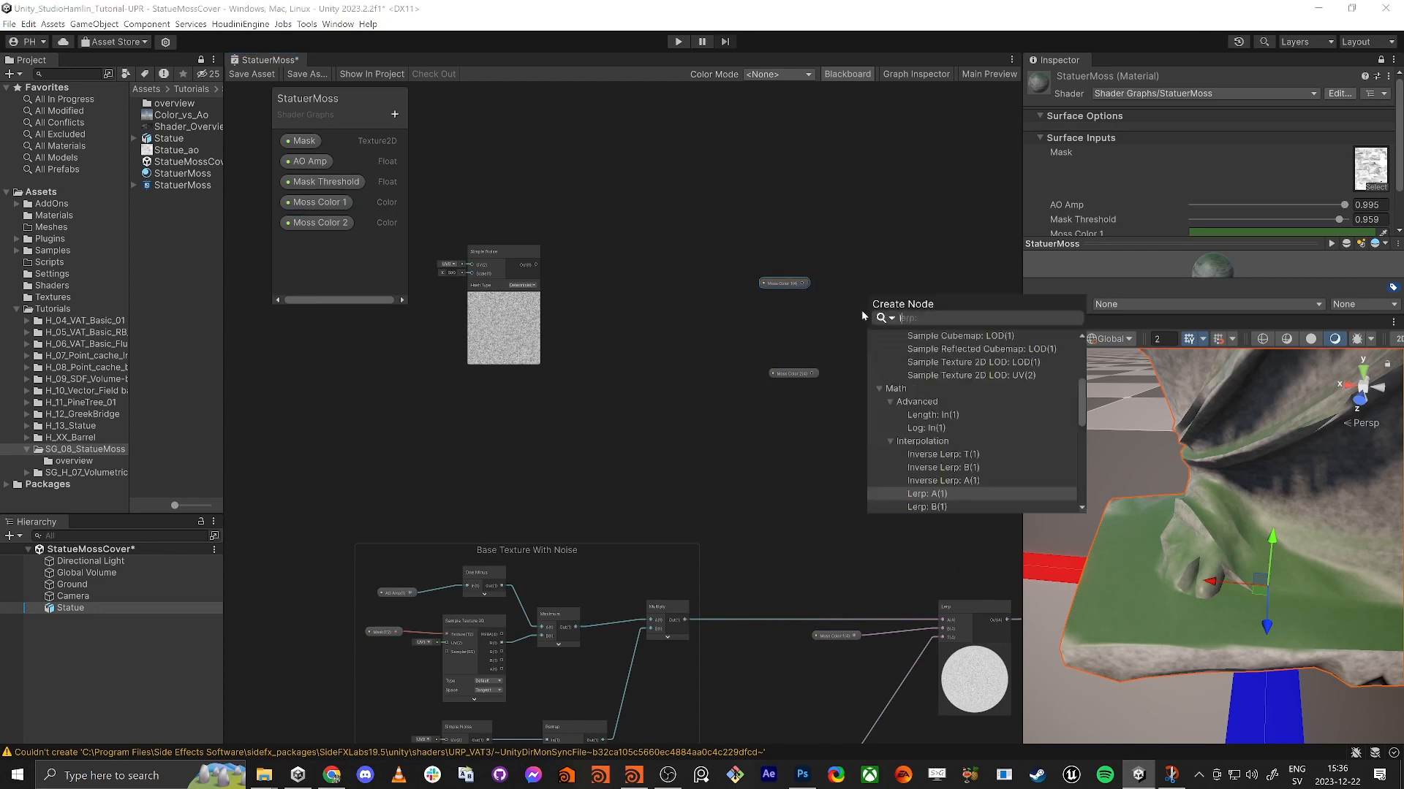
key(Return)
scroll(856, 339, up, 3)
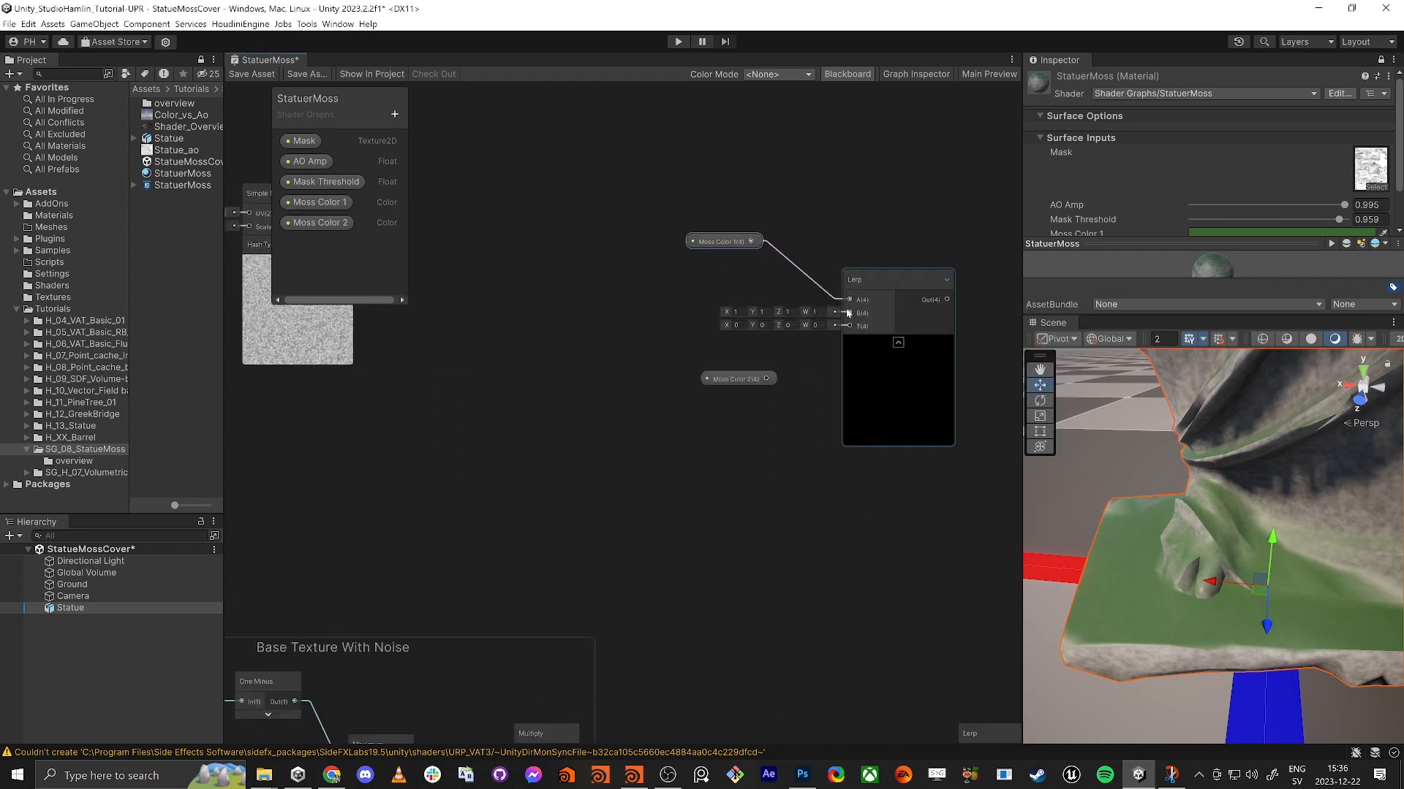
drag(848, 313, 766, 378)
Connect the Simple Noise output to the colour Lerp's T input and arrange the two colour nodes beside the Lerp.
scroll(753, 366, down, 3)
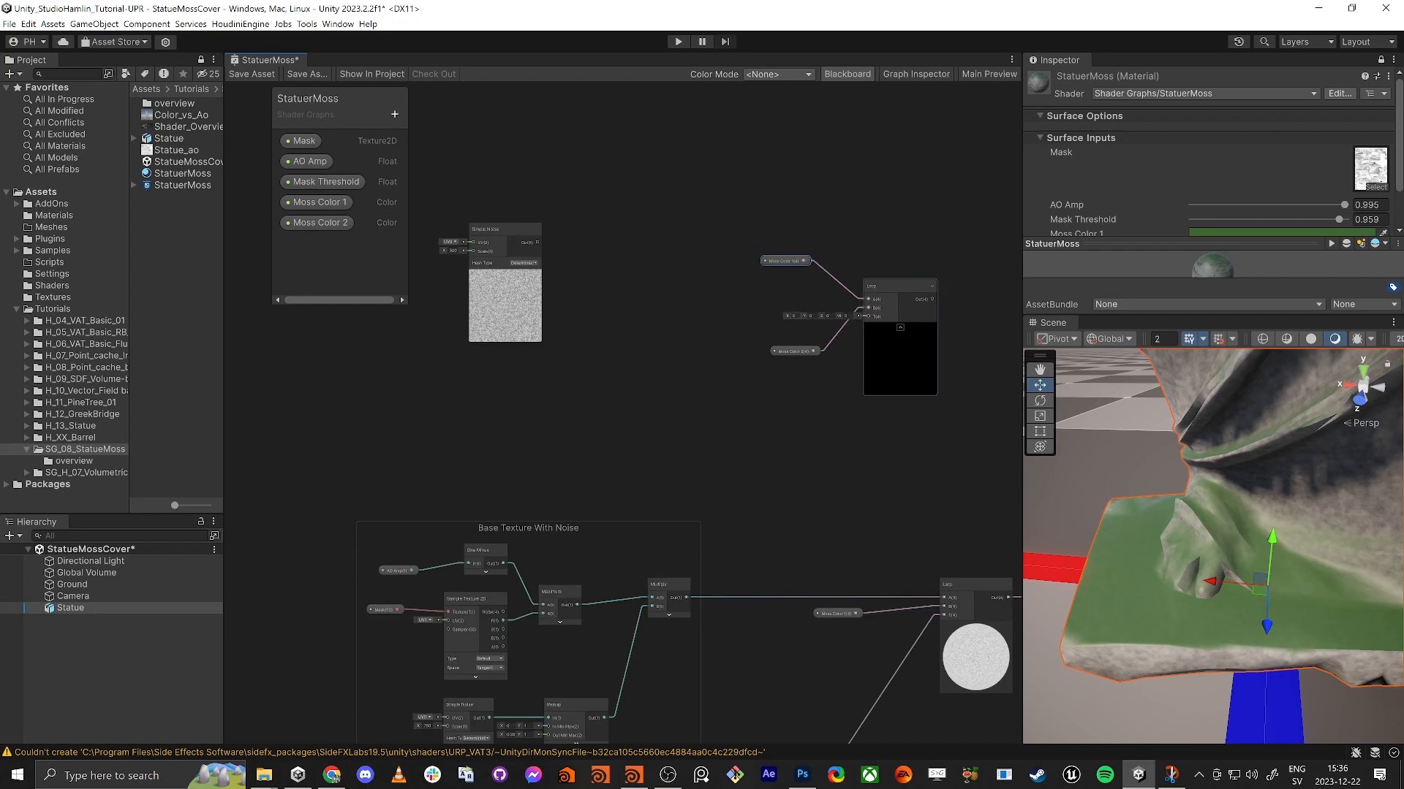
drag(537, 242, 868, 316)
drag(800, 352, 790, 278)
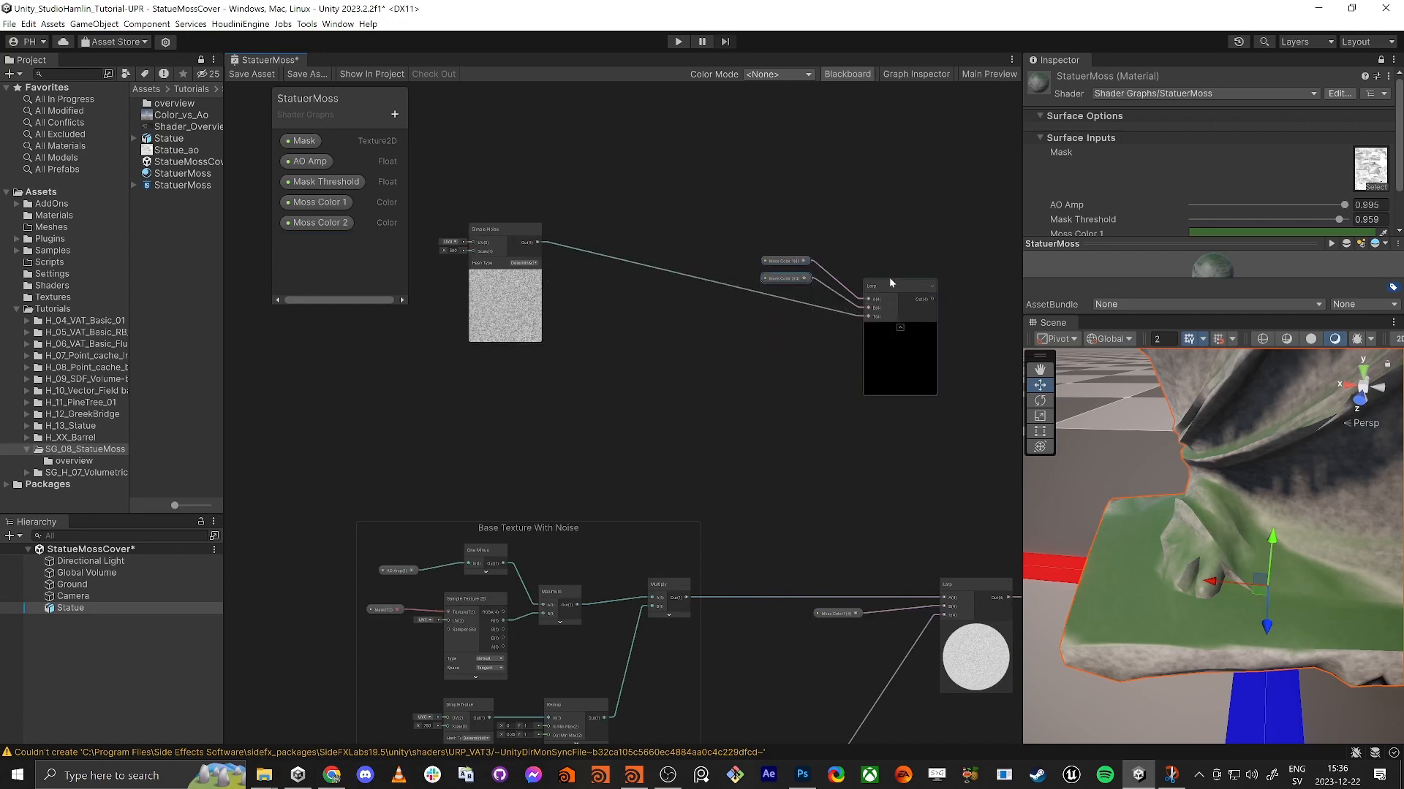
drag(890, 288, 854, 284)
middle_drag(861, 317, 805, 298)
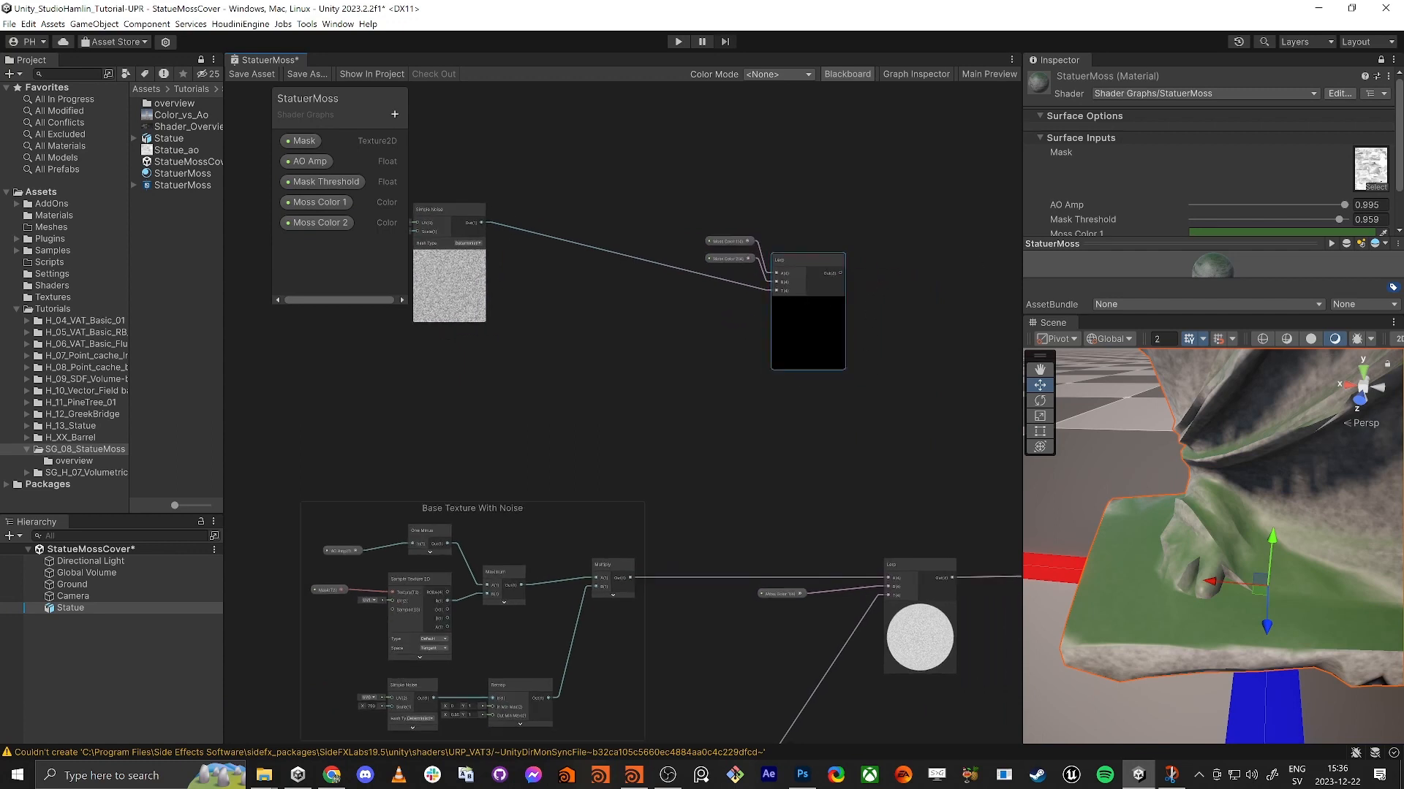
Move the old Moss Color 1 node aside and connect the colour Lerp's output to the final Lerp's B input.
key(alt+Tab)
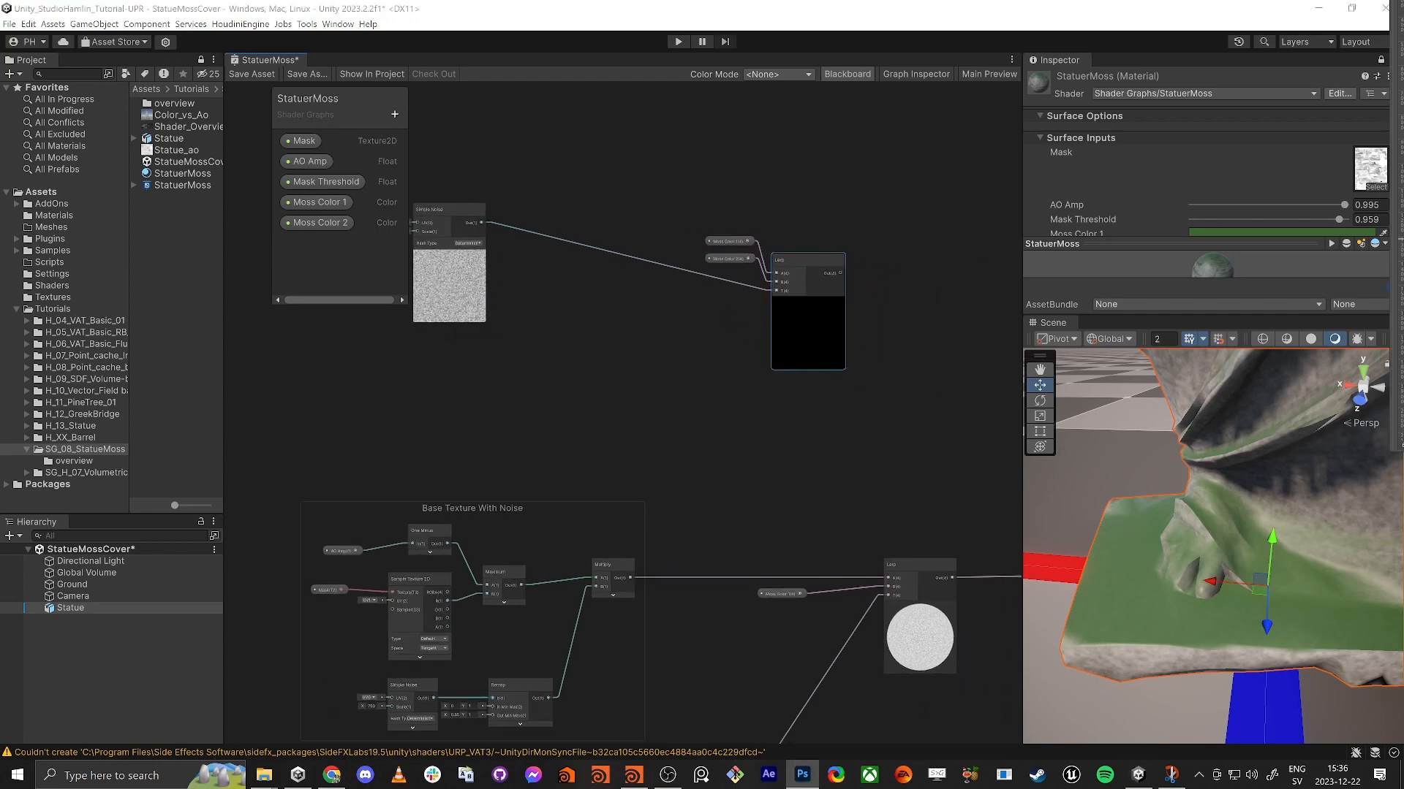
click(877, 500)
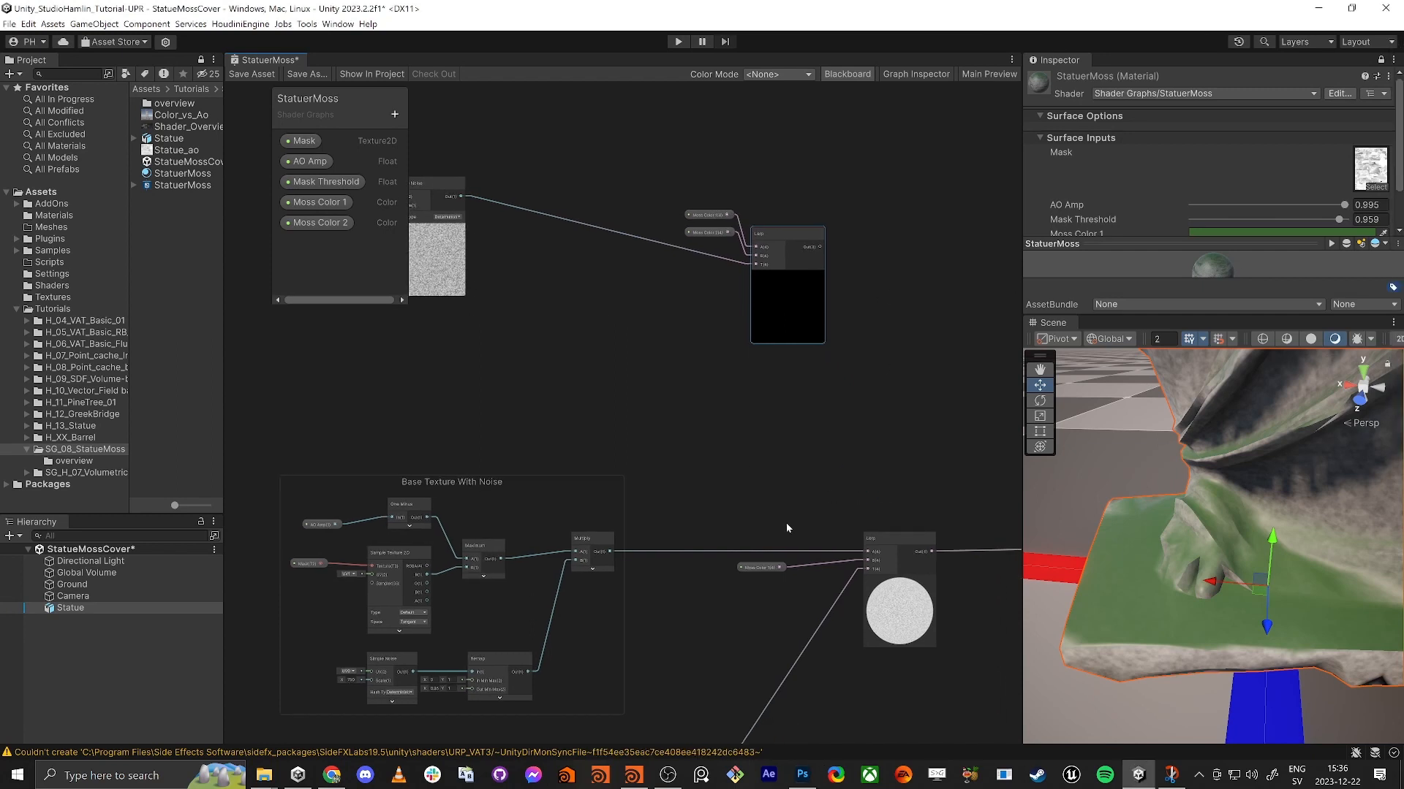
drag(760, 571, 749, 431)
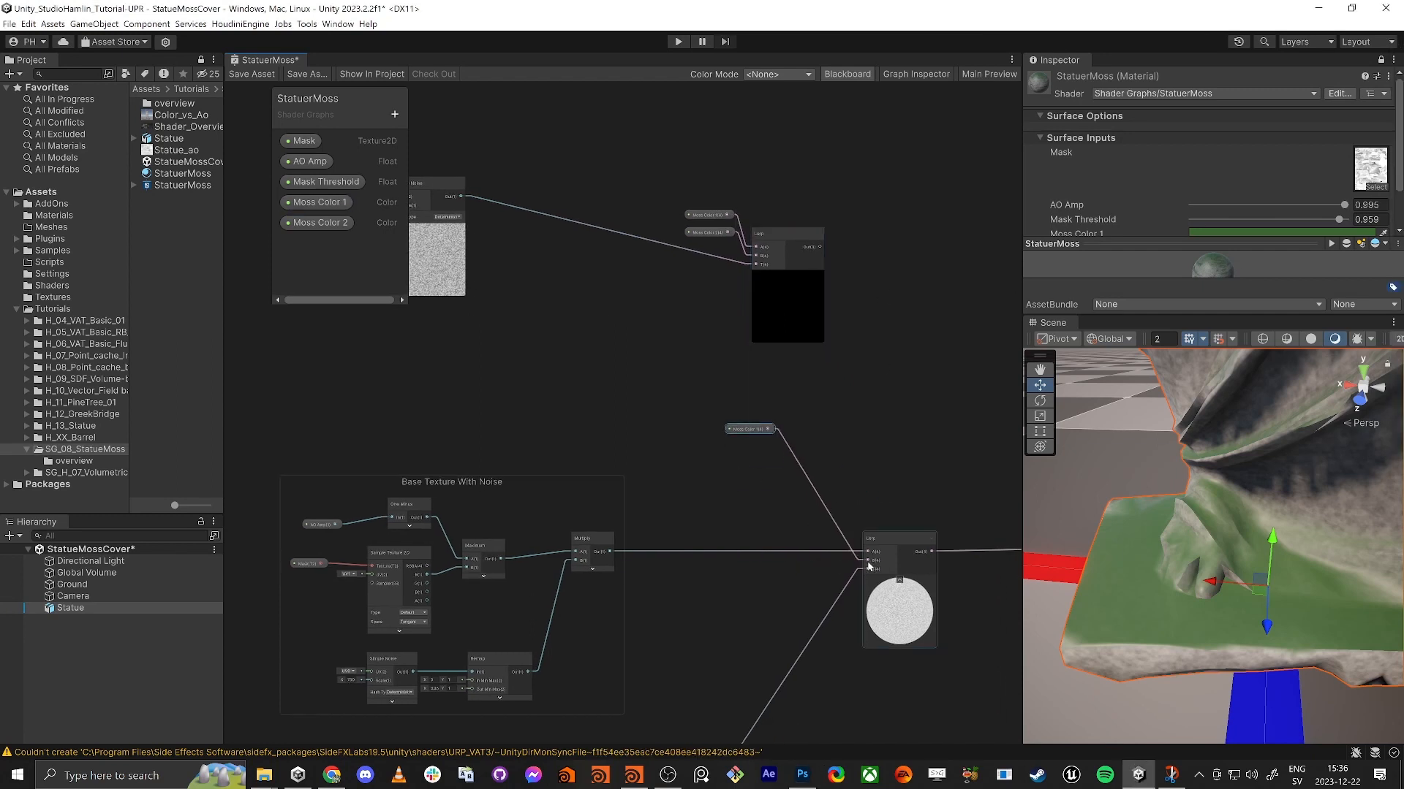
drag(868, 564, 820, 247)
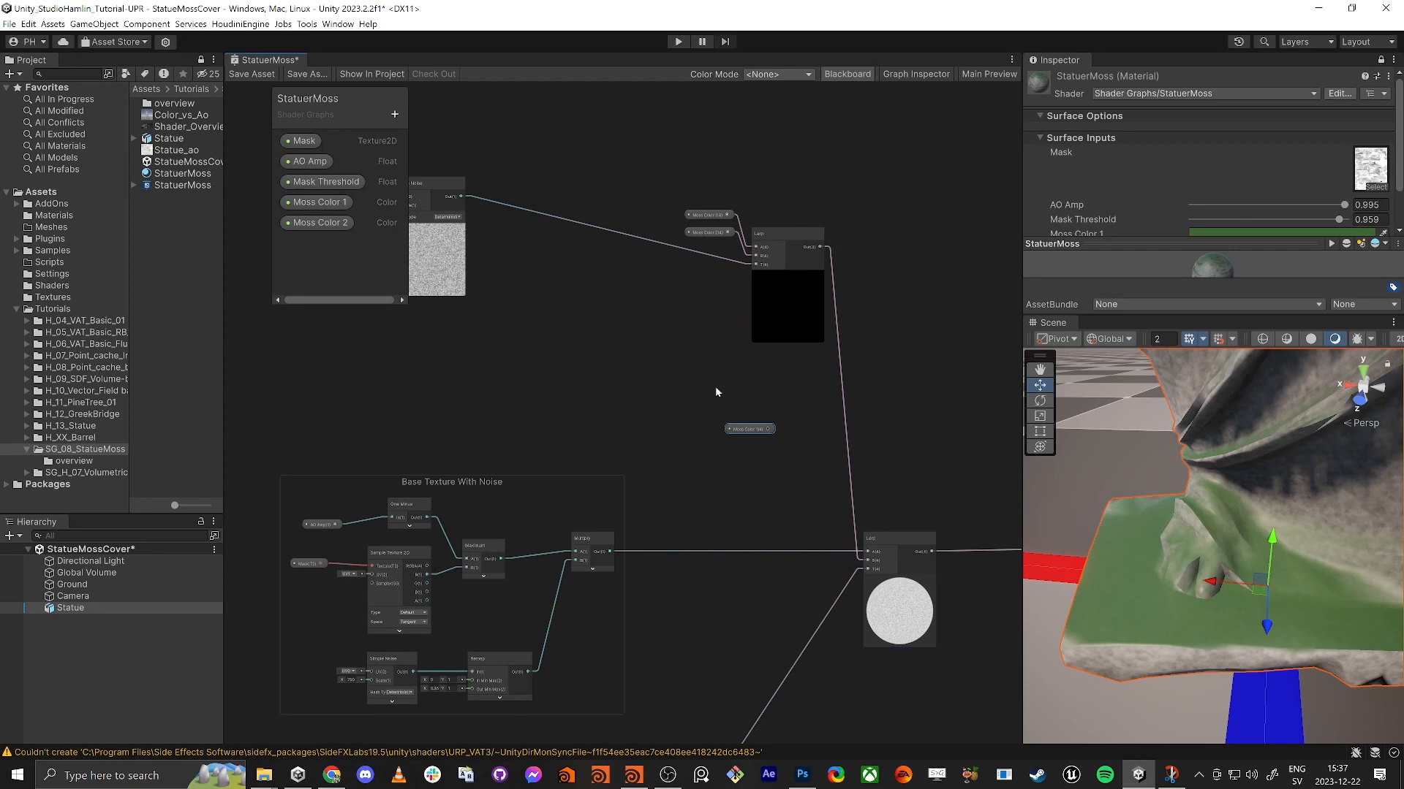
Delete the unconnected Moss Color 1 node and show the StatuerMoss material's full surface inputs in an enlarged, unlocked Inspector.
key(Delete)
drag(1090, 313, 1075, 412)
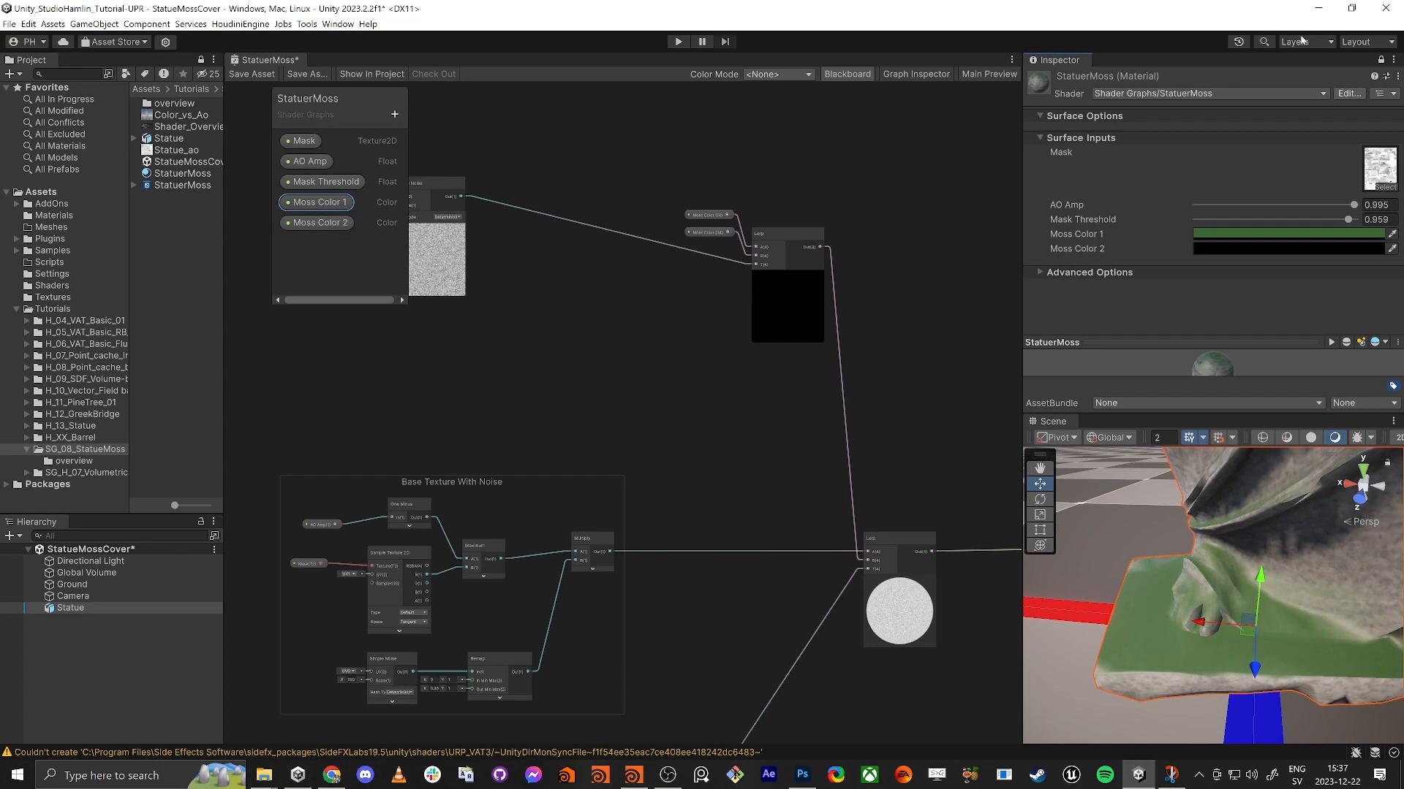
click(1382, 60)
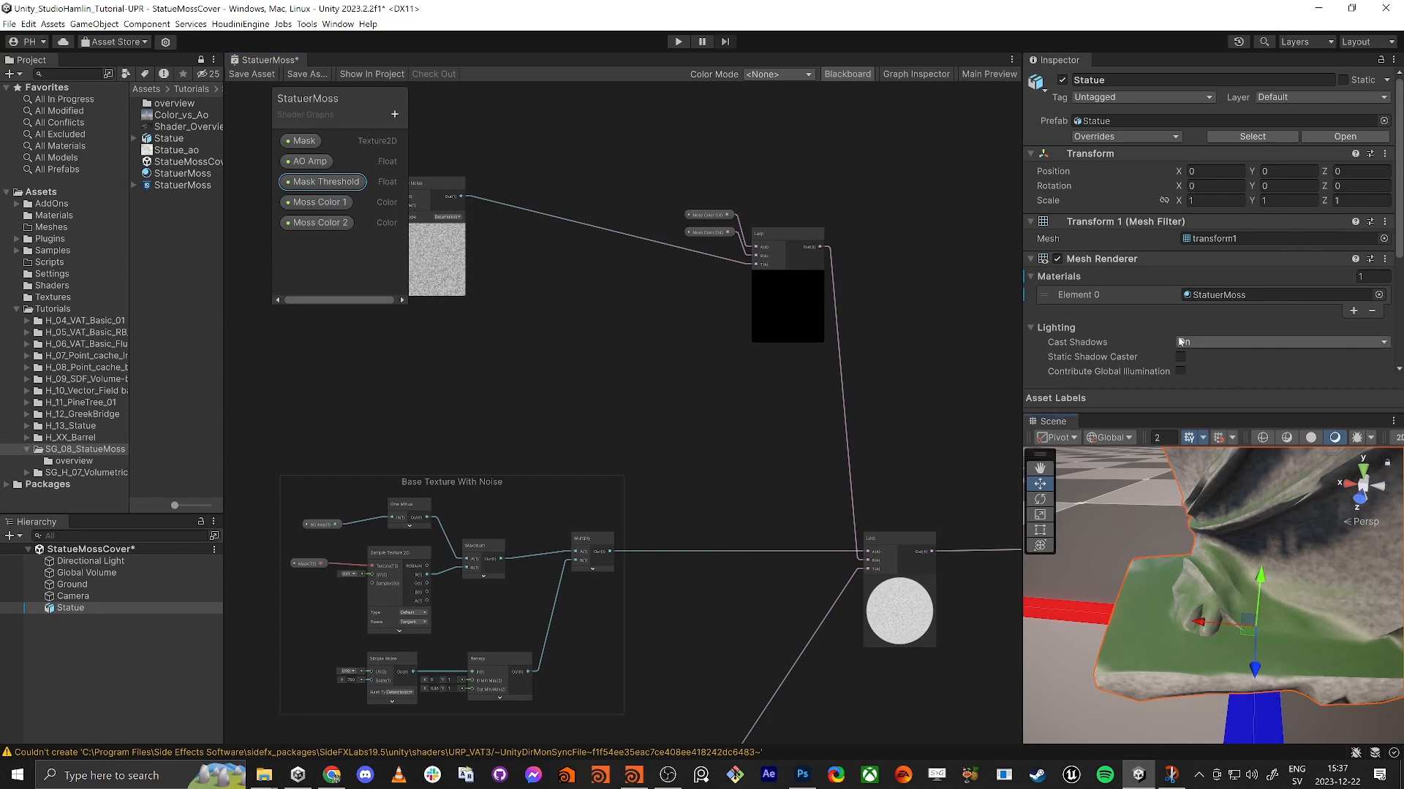
scroll(1156, 327, down, 4)
click(160, 173)
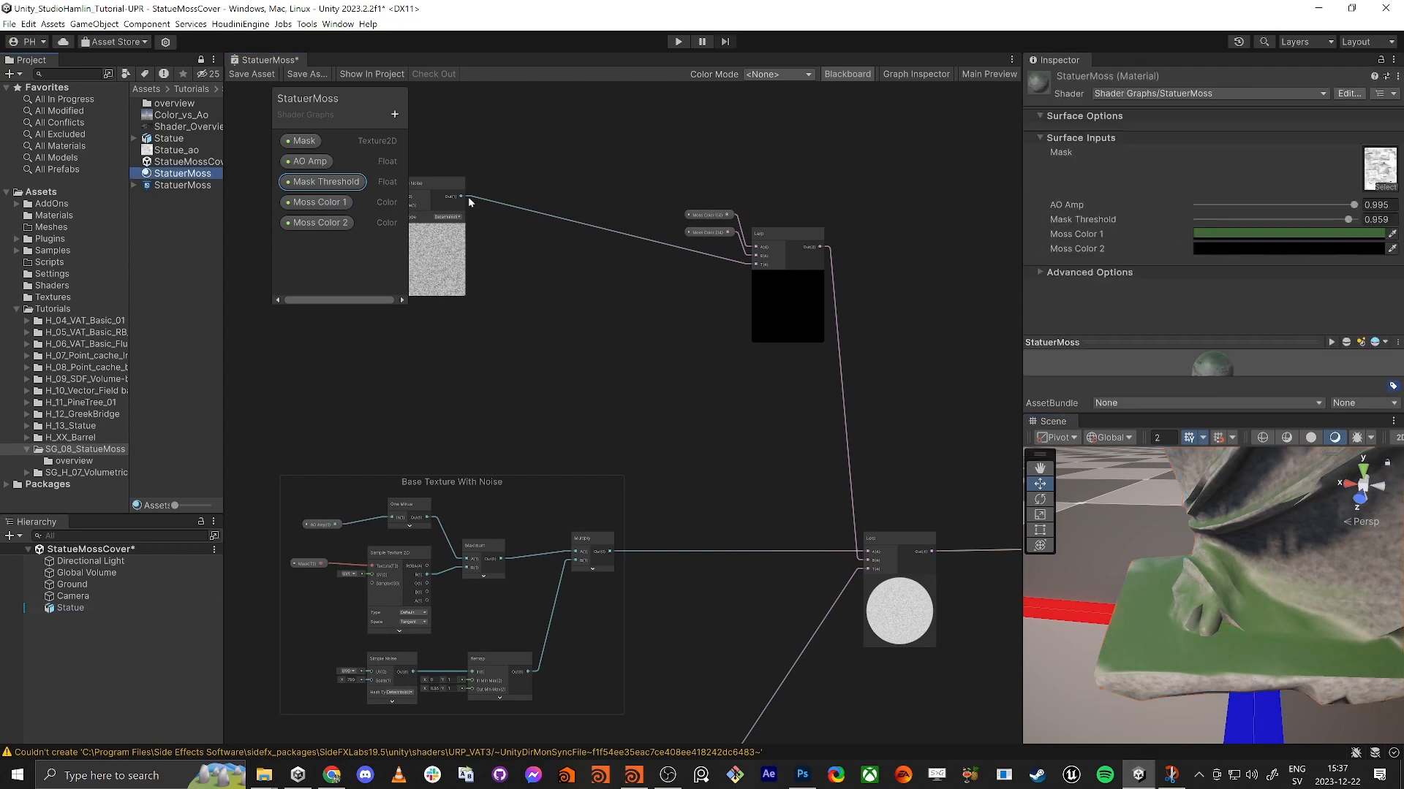
Set the Moss Color 1 property's default to green 3C6731 by sampling the material's Moss Color 1 swatch.
click(917, 75)
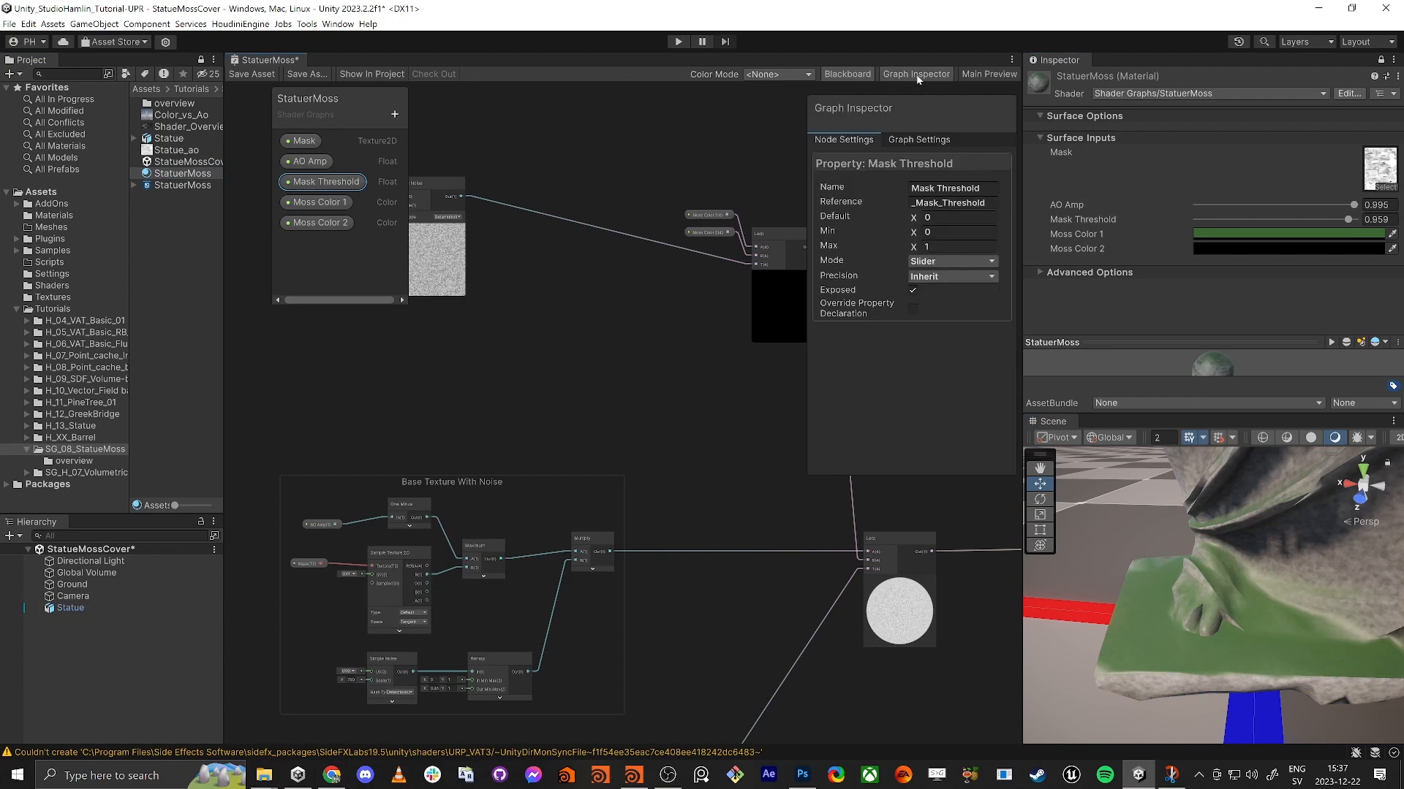
click(303, 203)
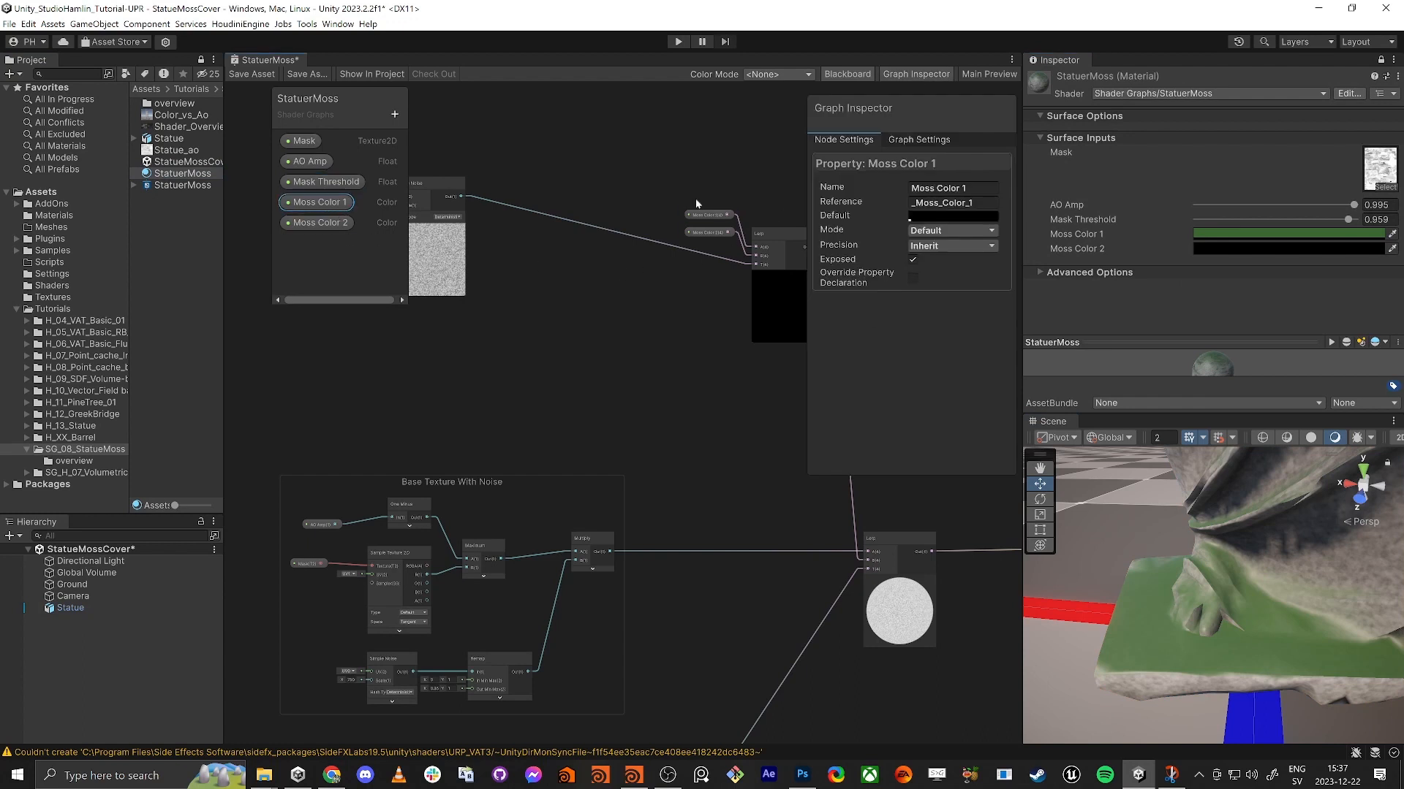
click(946, 217)
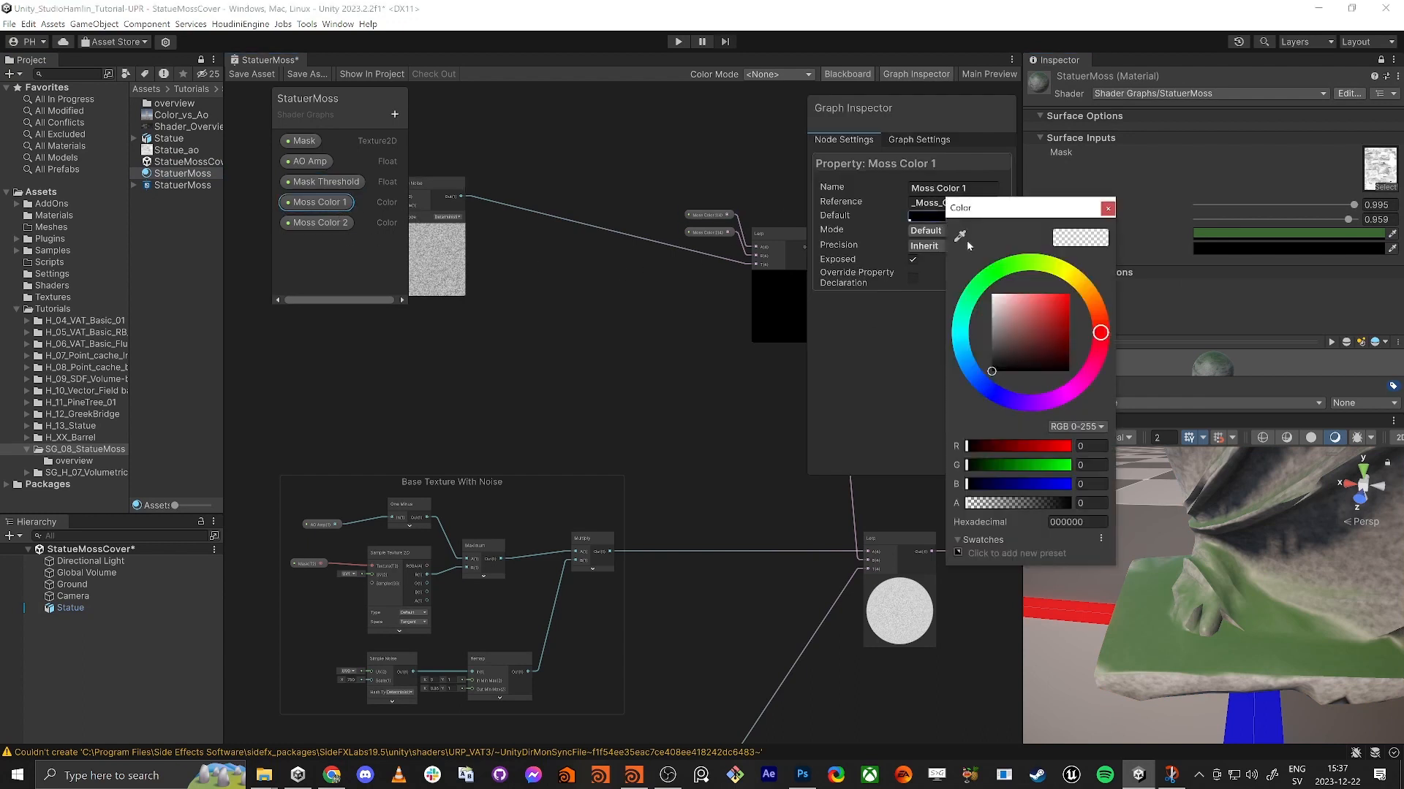
click(960, 236)
click(1242, 234)
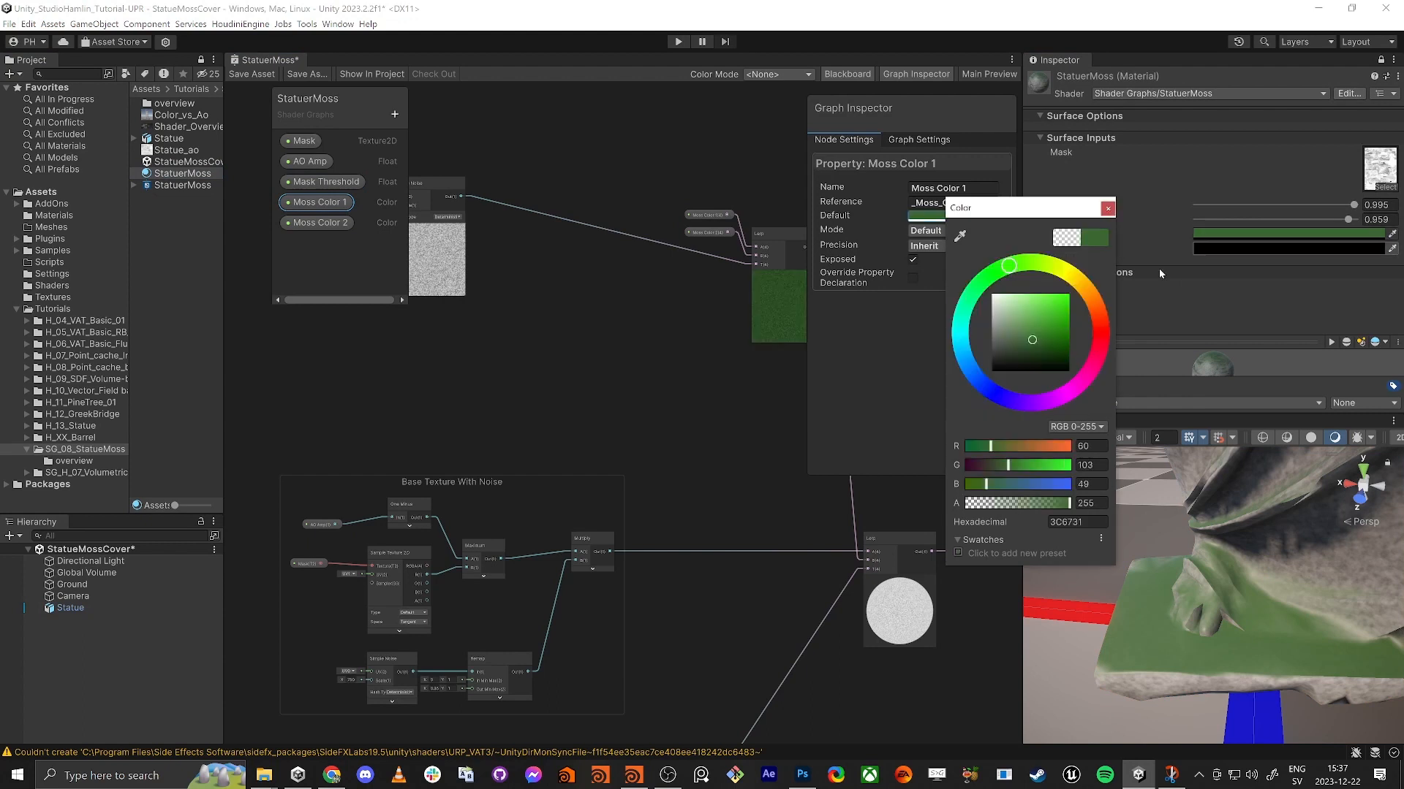
click(1106, 209)
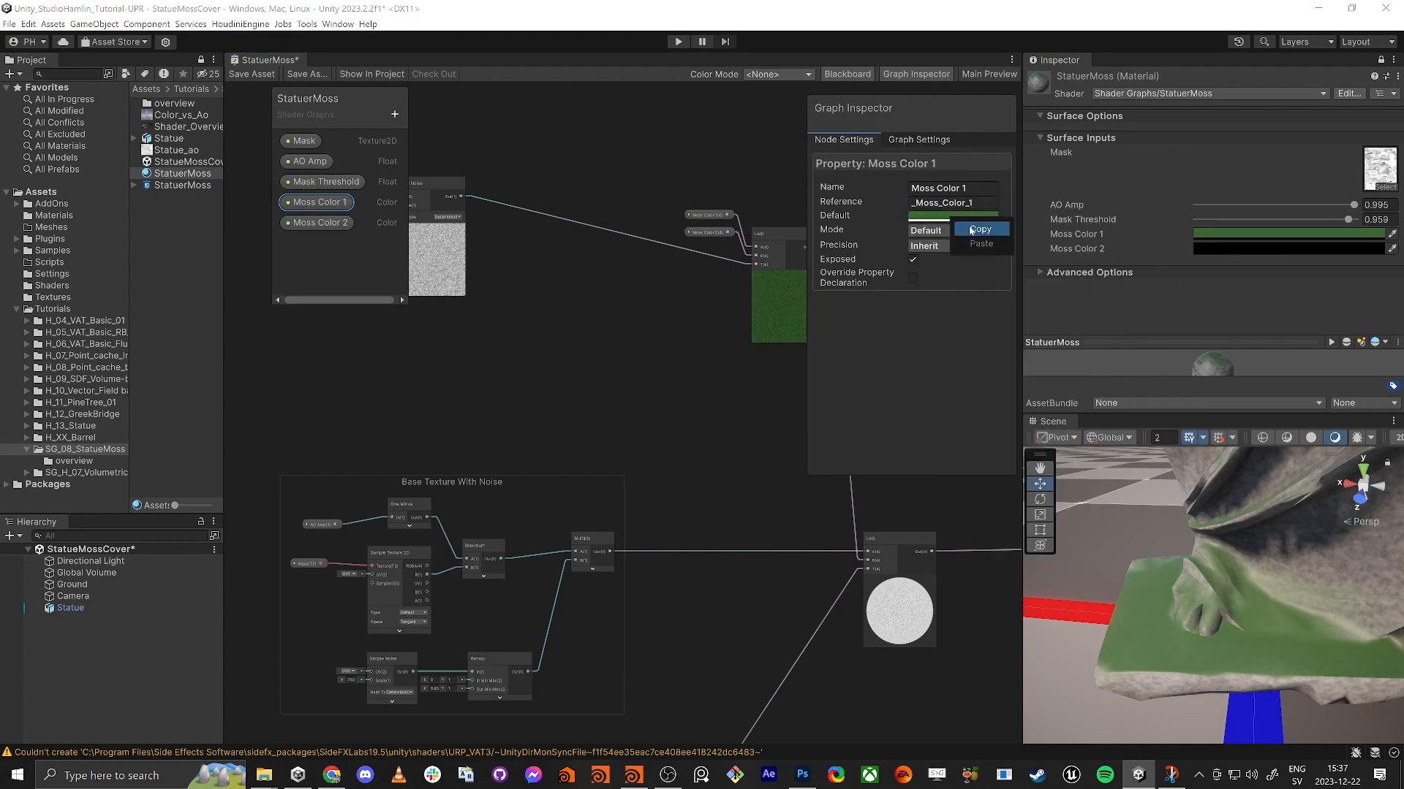
Copy Moss Color 1's default to the Moss Color 2 property, lighten it to 6CA05F, and save the shader graph.
click(321, 222)
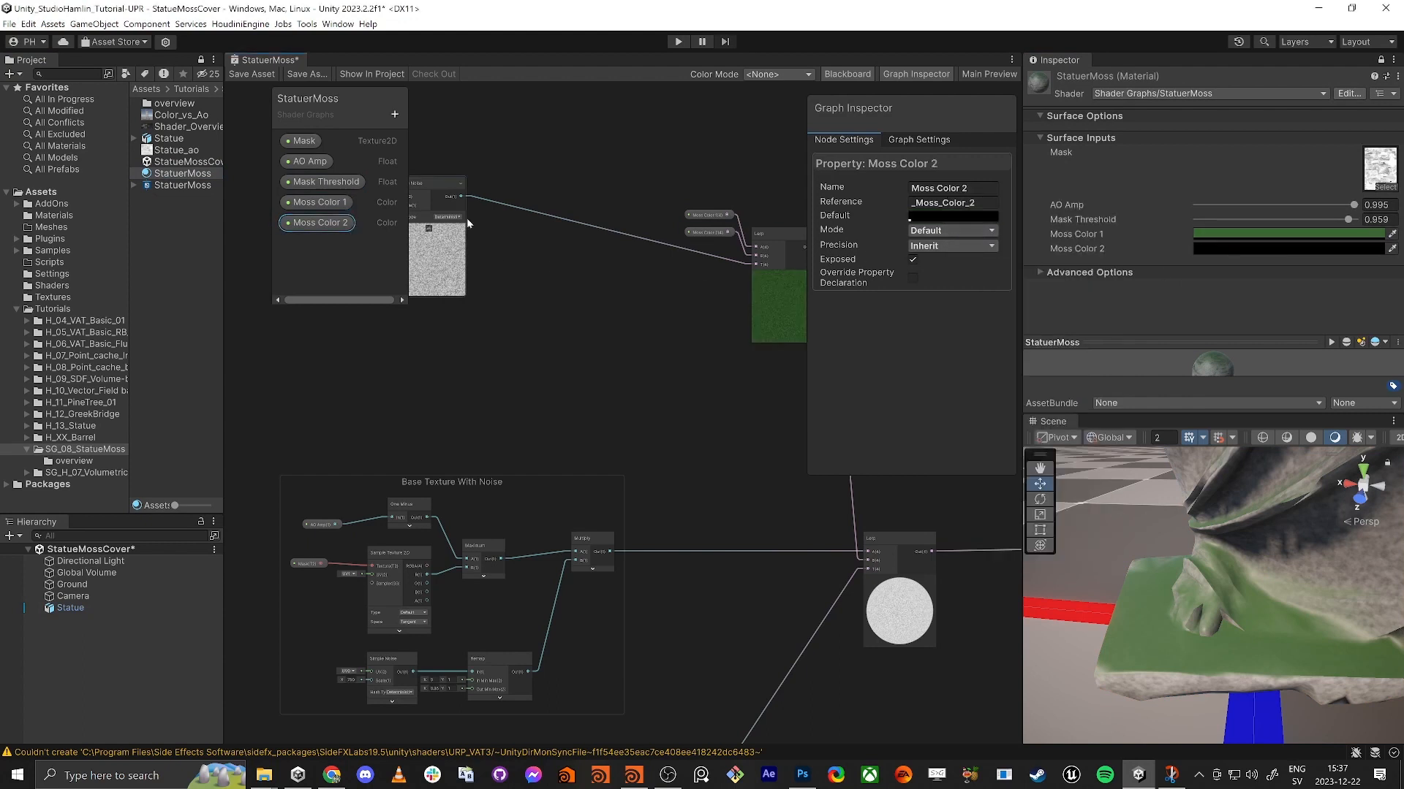
right_click(932, 218)
click(959, 244)
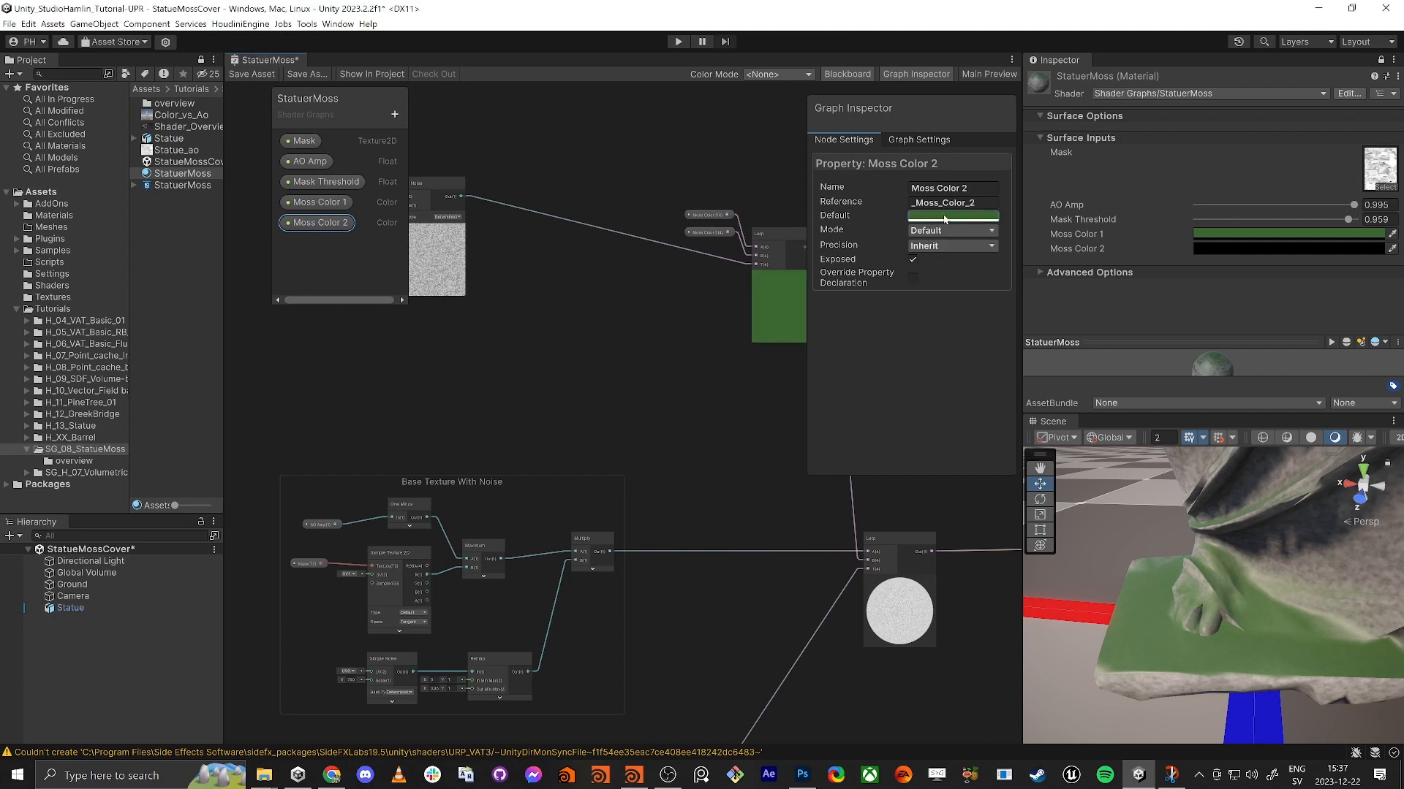
click(944, 217)
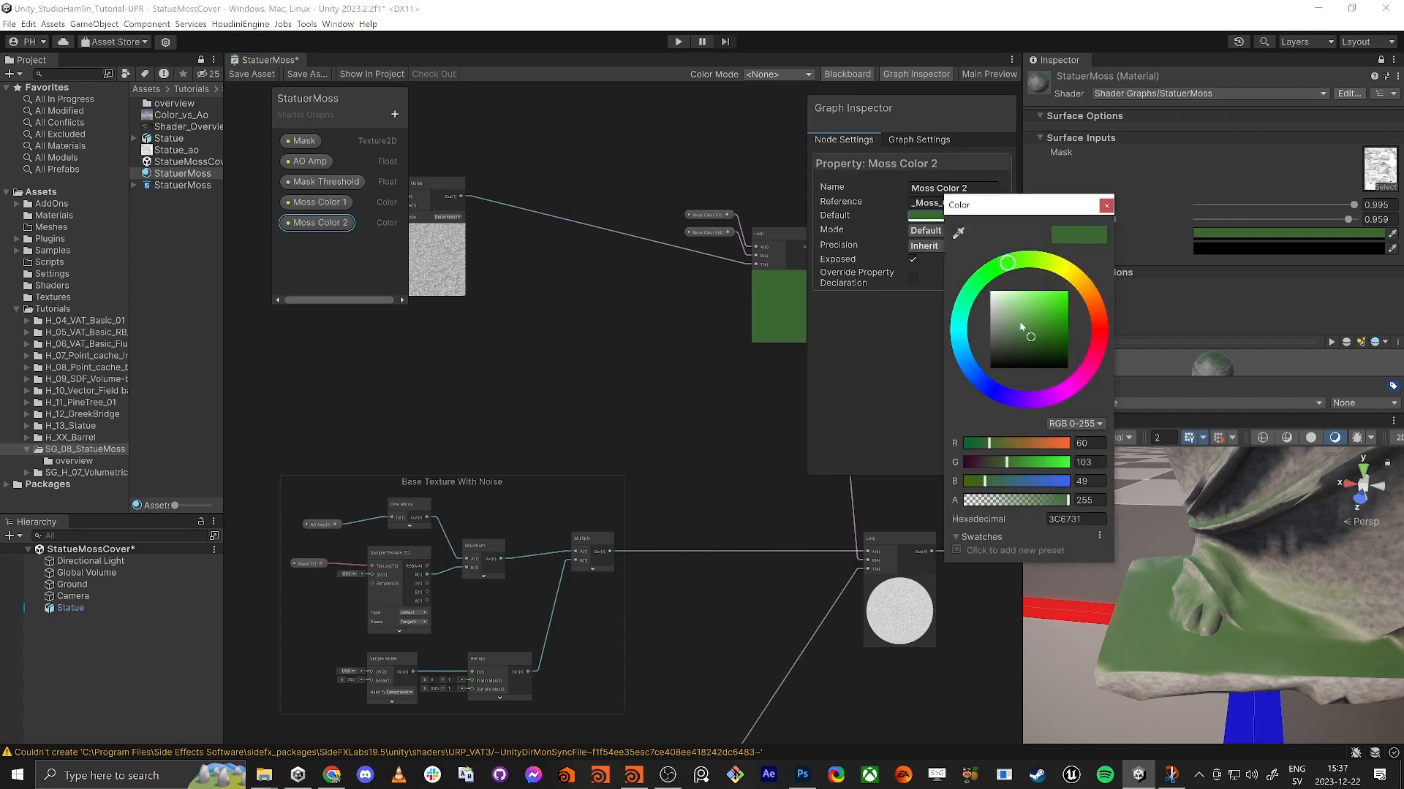
click(1024, 325)
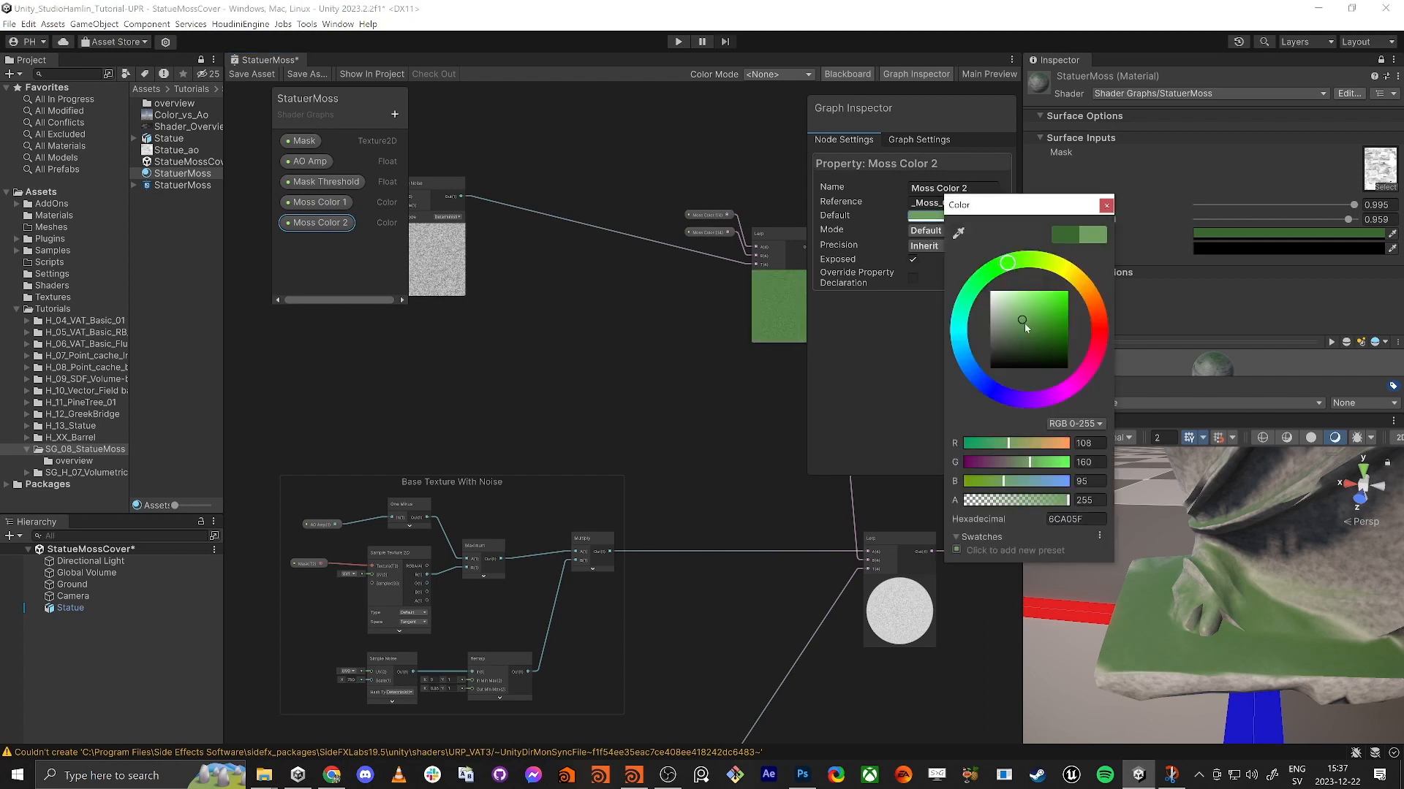
click(1106, 206)
click(267, 79)
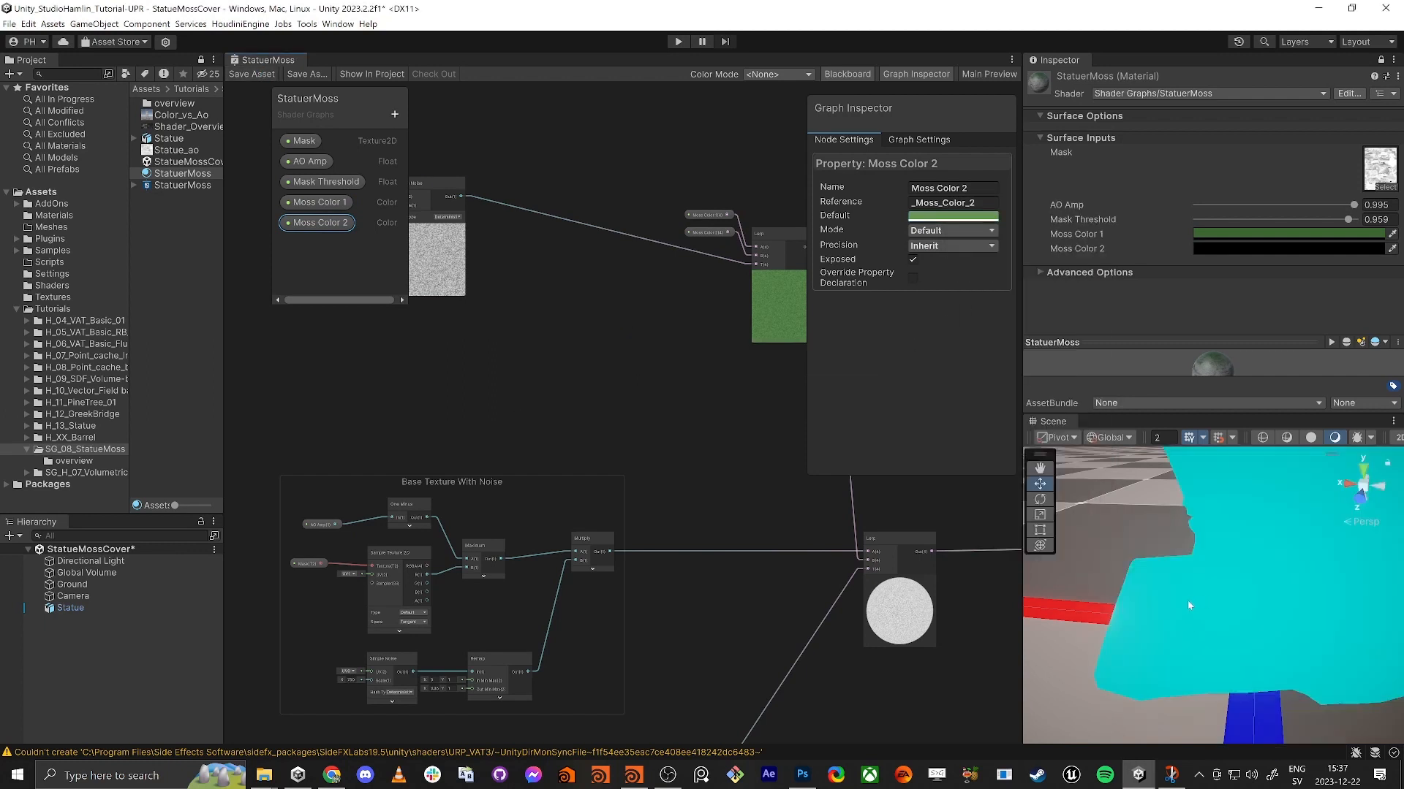
Copy the Moss Color 2 property's default colour onto the StatuerMoss material's Moss Color 2 input.
alt+drag(1187, 599, 1182, 529)
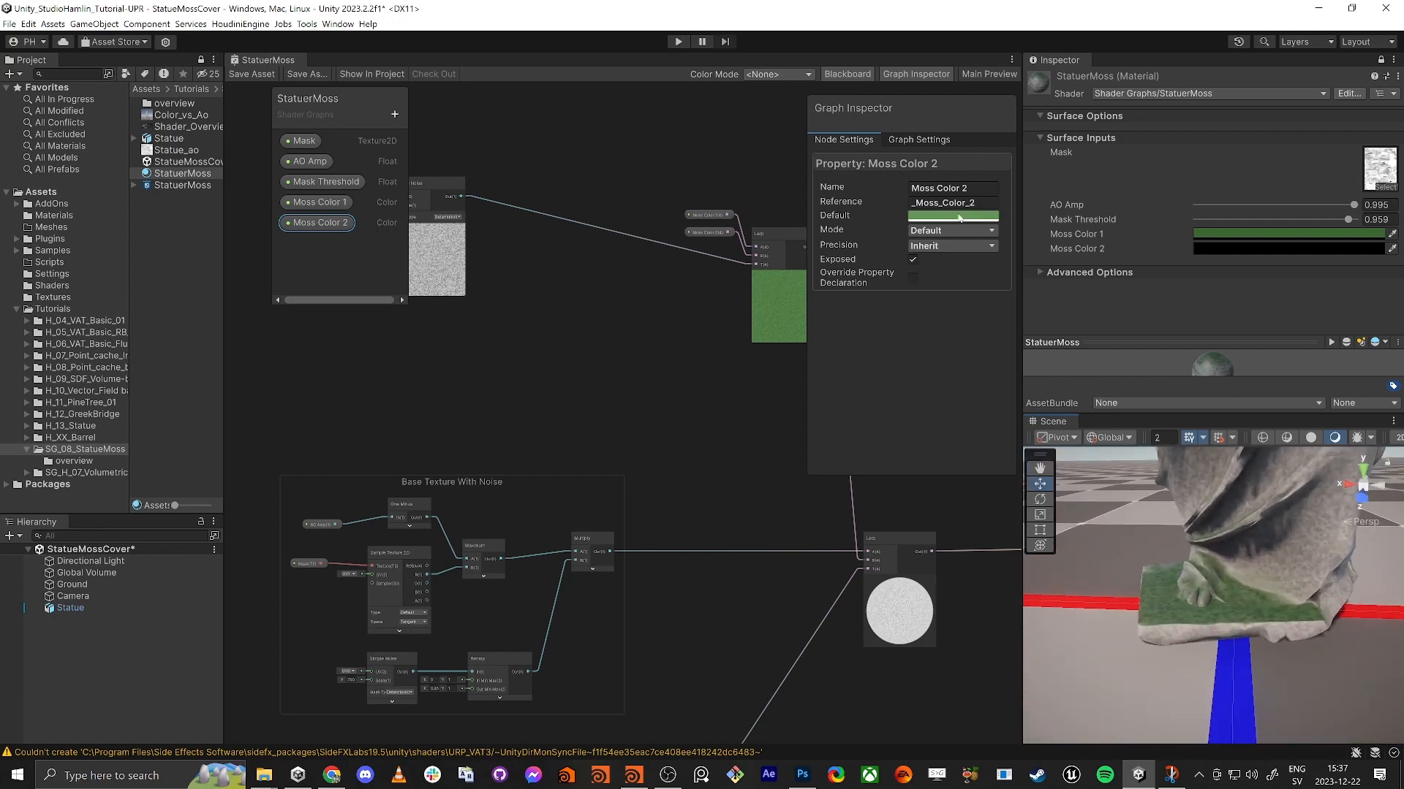
right_click(1349, 252)
click(1316, 269)
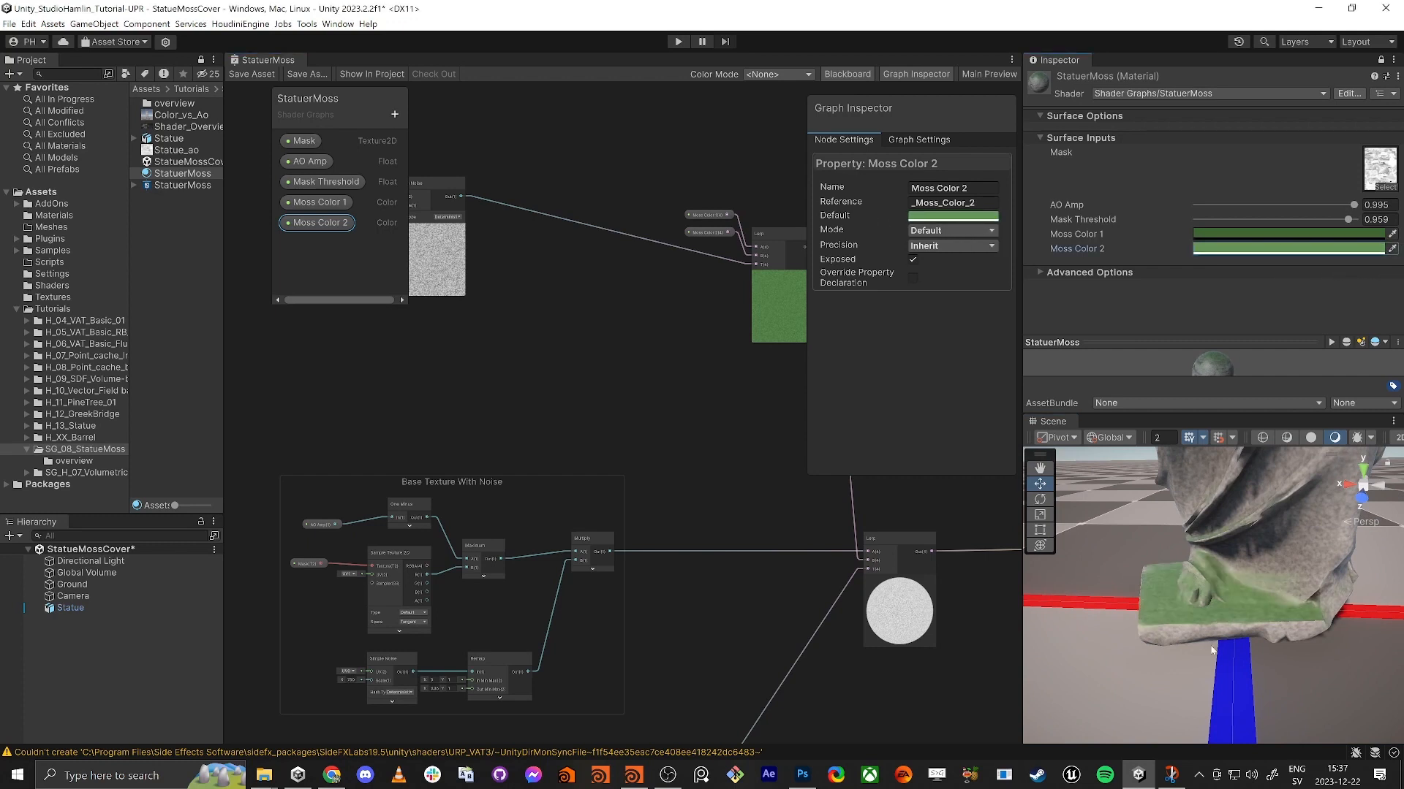
Examine the two-colour moss variation up close on the statue's base in the scene.
key(w)
right_drag(1211, 650, 1174, 720)
key(s)
key(s)
key(w)
key(s)
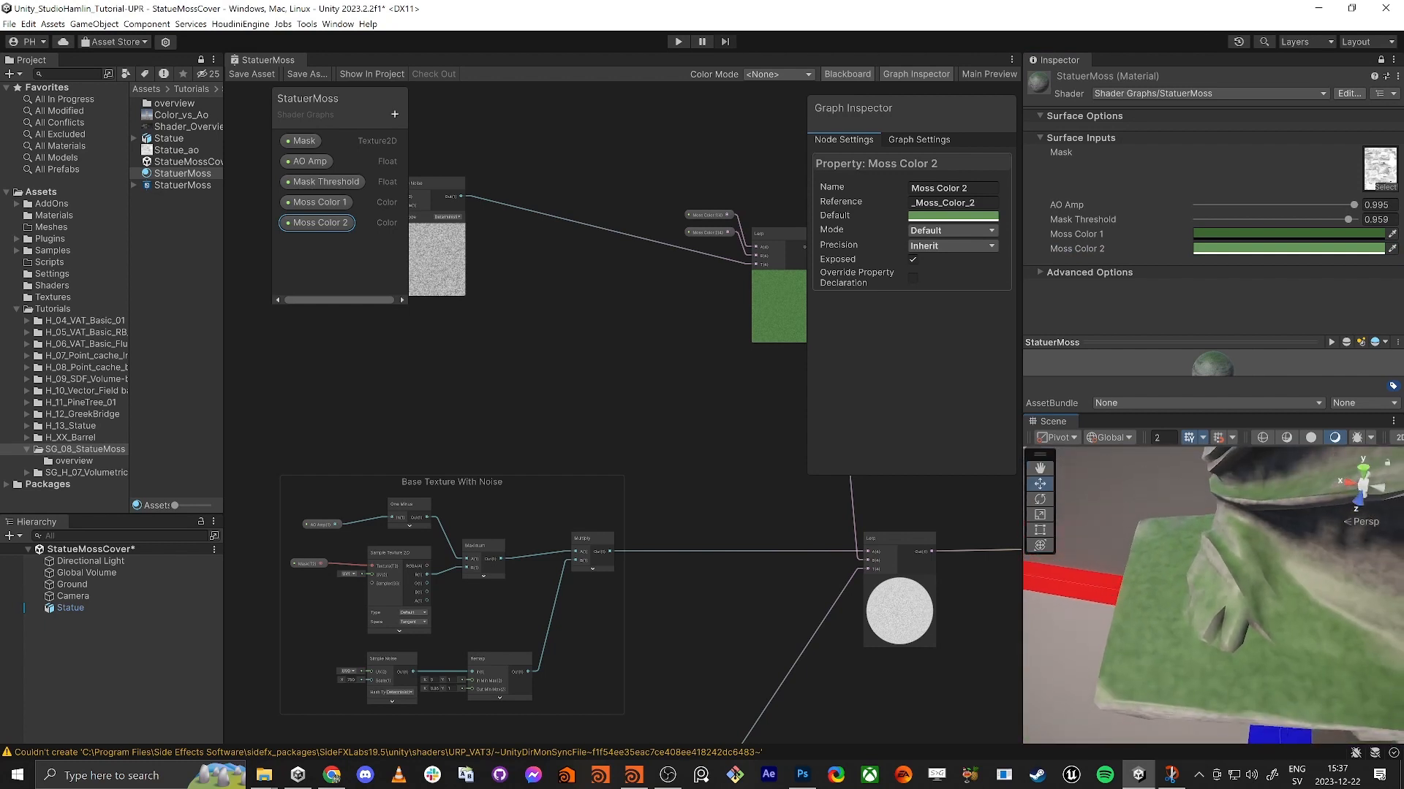
key(alt+Tab)
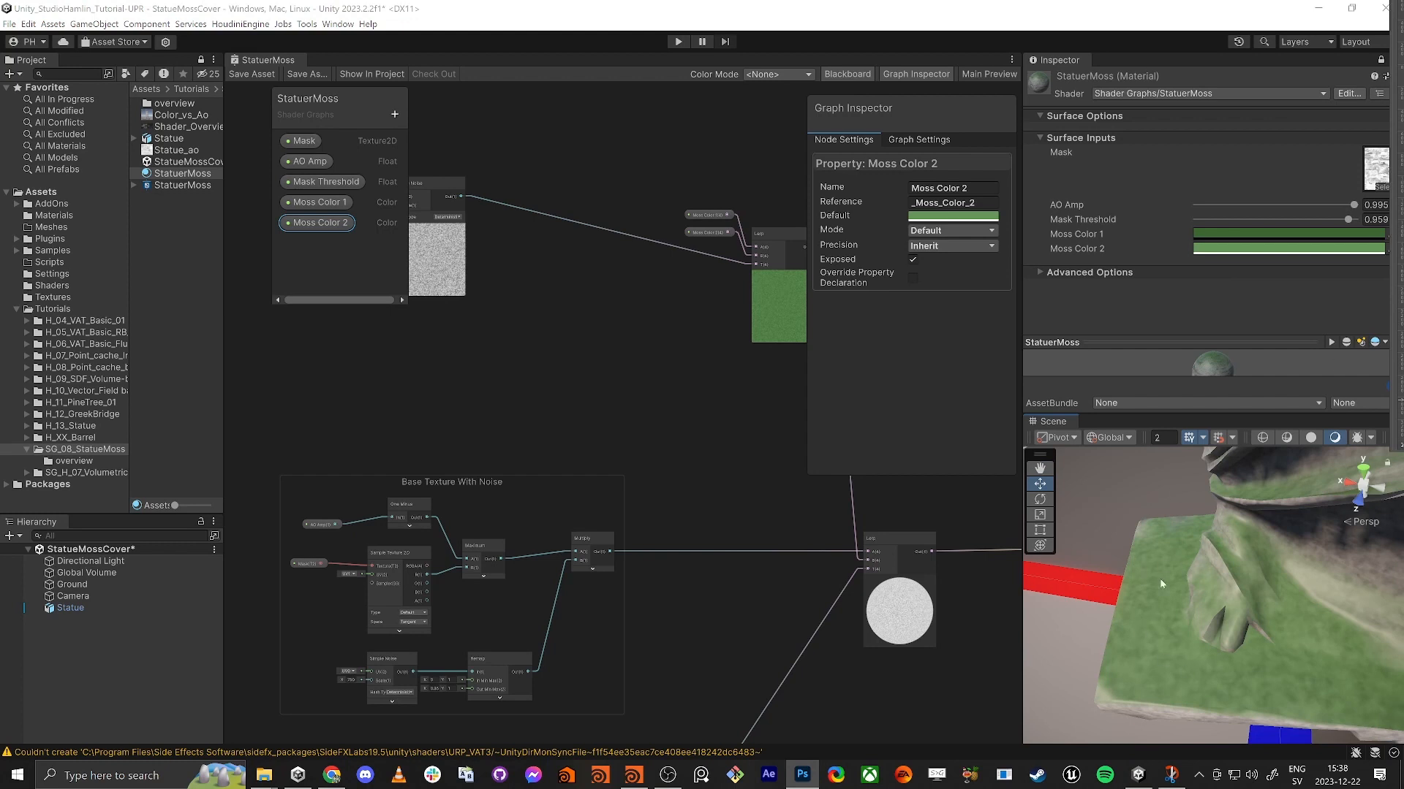
Move the moss Simple Noise node closer to the colour Lerp node.
click(465, 371)
scroll(461, 357, down, 3)
middle_drag(464, 356, 507, 398)
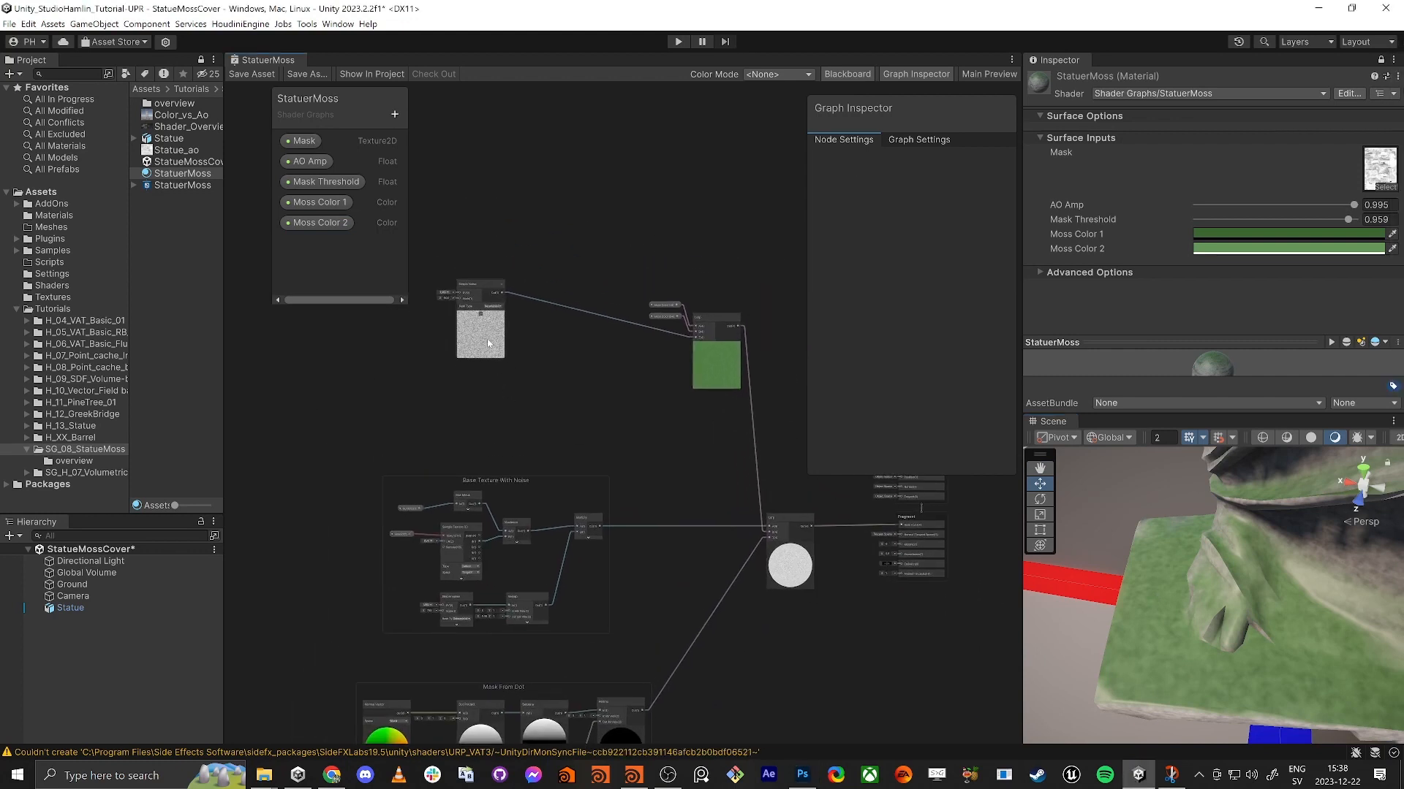
drag(475, 284, 550, 304)
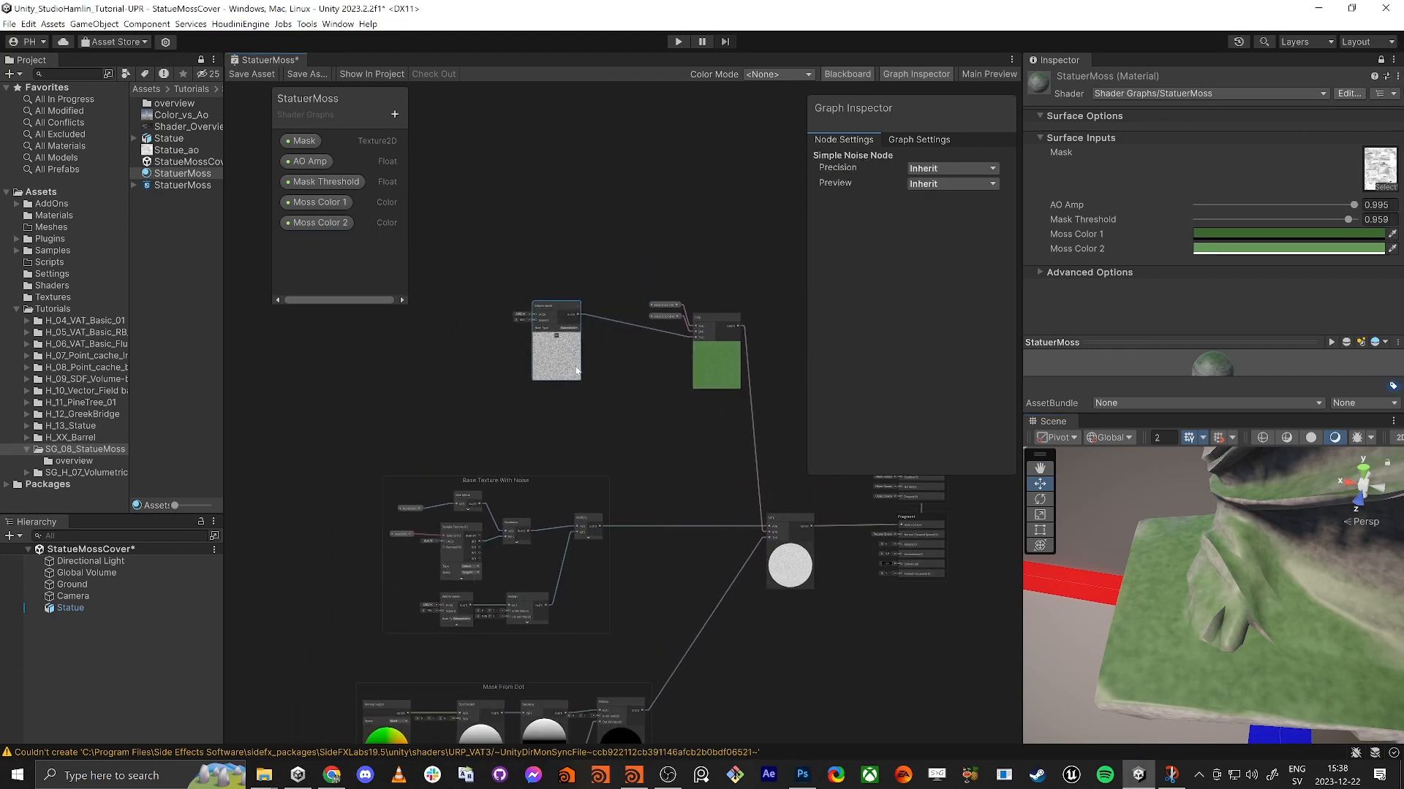